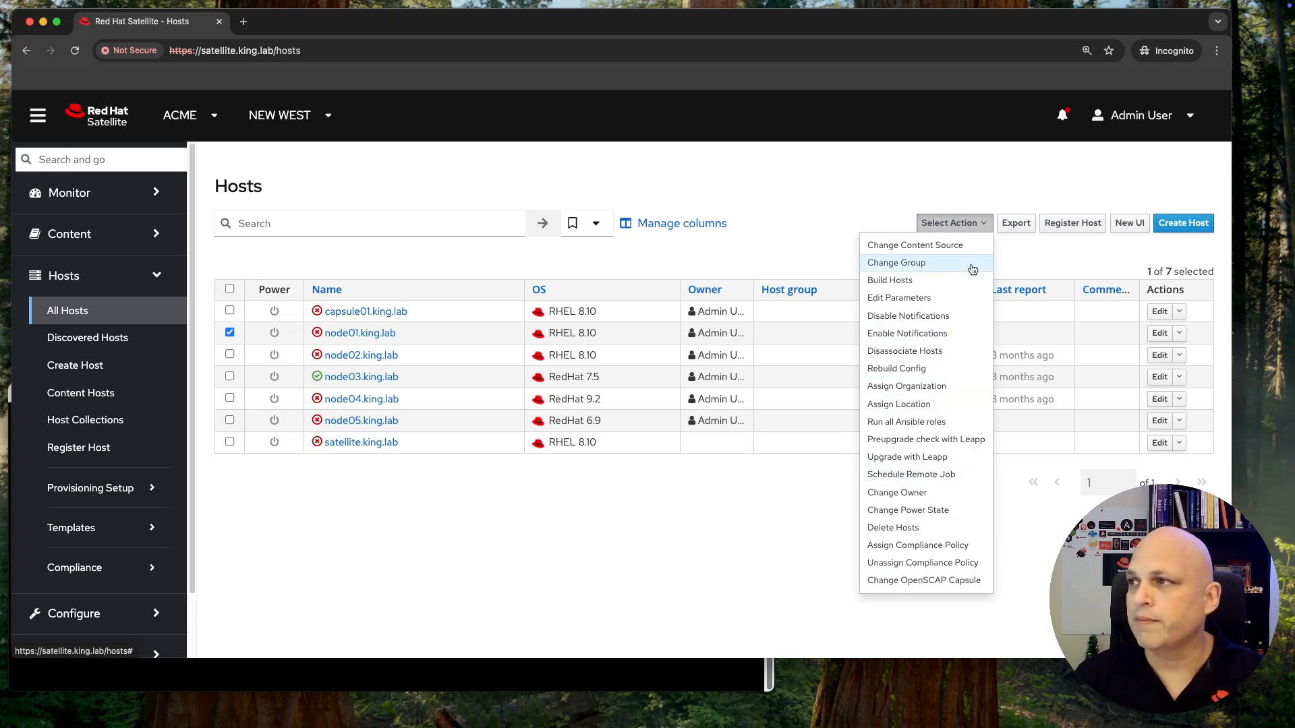
# - Dismiss the bulk action list and switch the Hosts page to the new UI
pyautogui.click(994, 183)
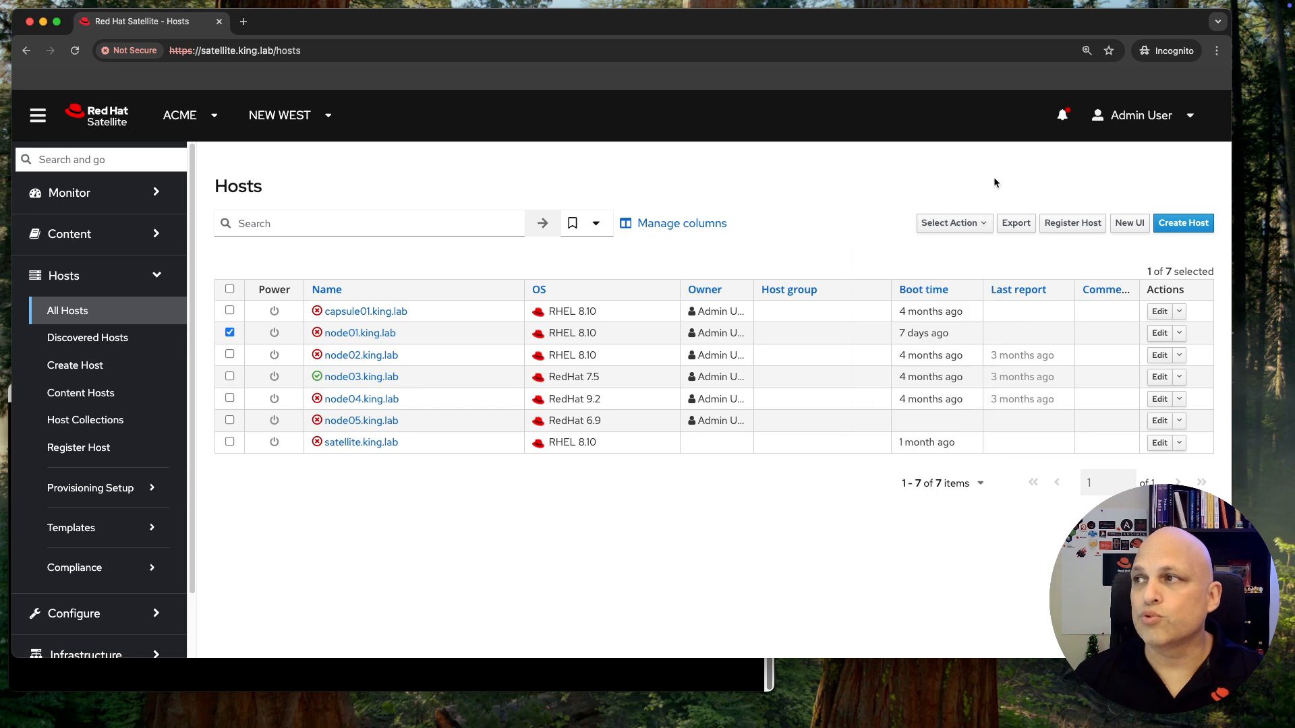
pyautogui.click(1131, 229)
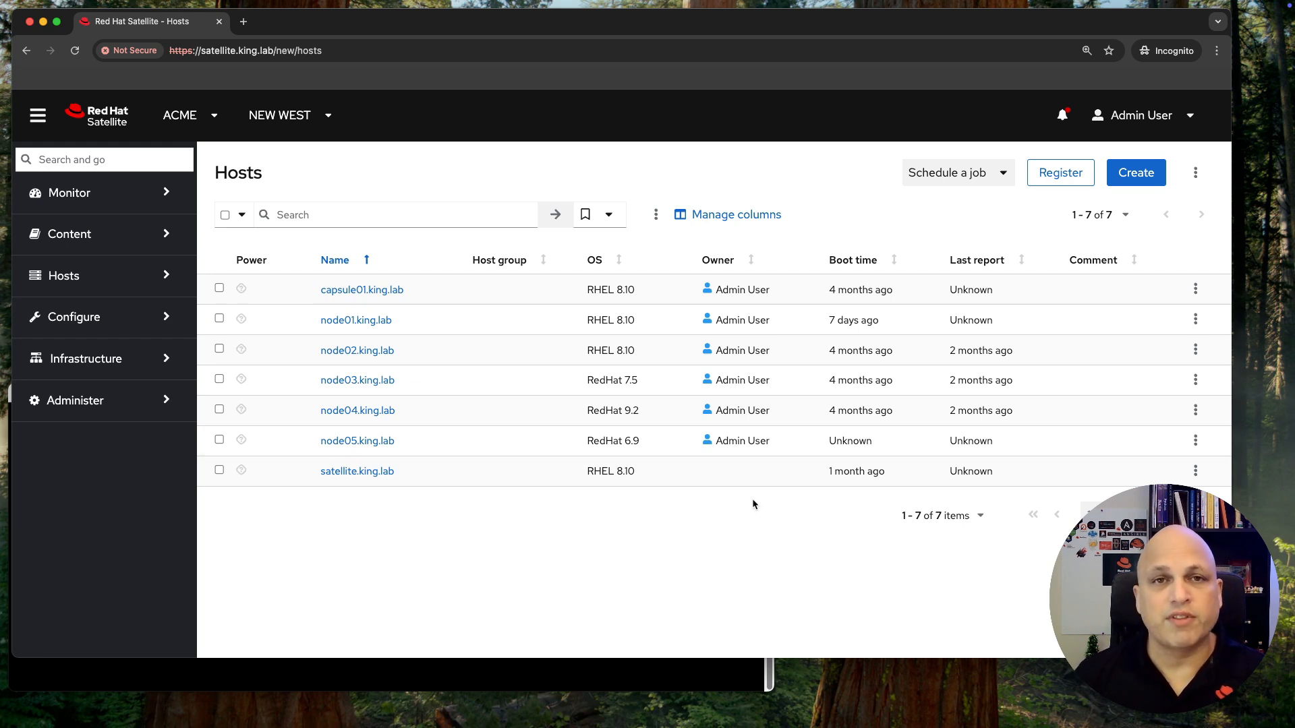
# - Review the columns available for the hosts table, from General to Content, and leave without saving
pyautogui.click(728, 223)
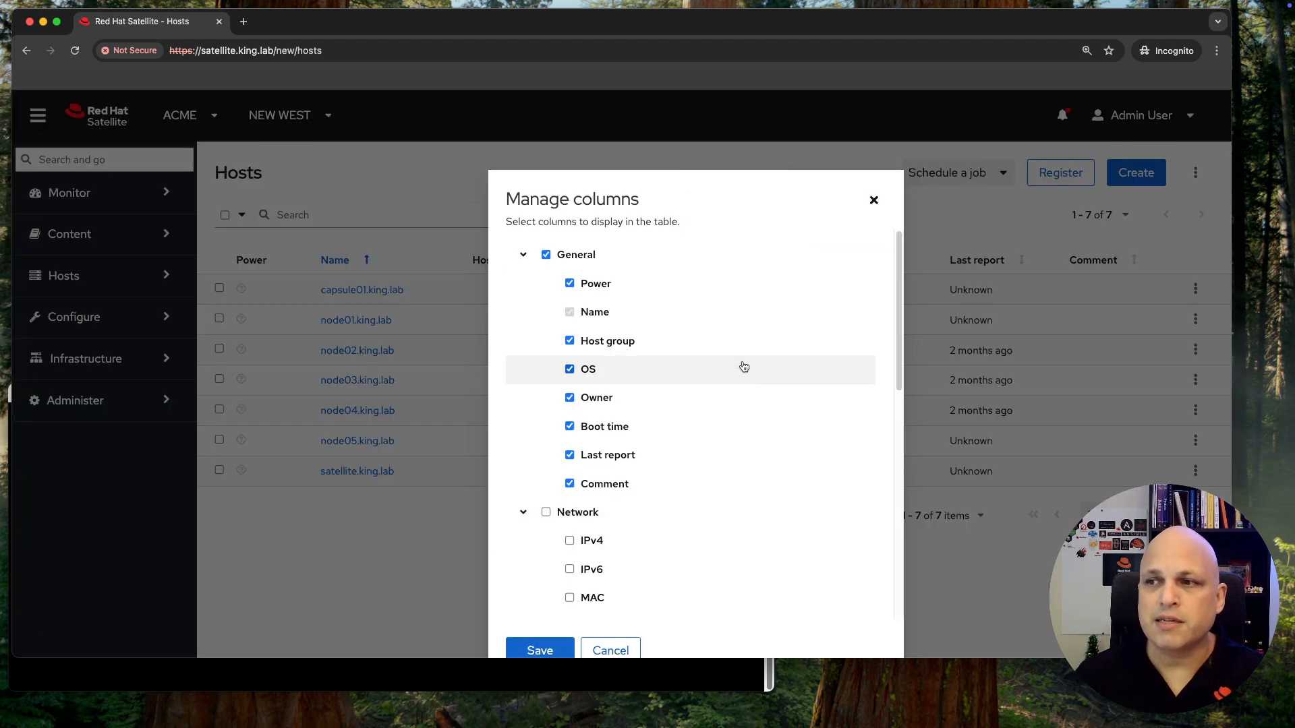
pyautogui.scroll(-10, 744, 366)
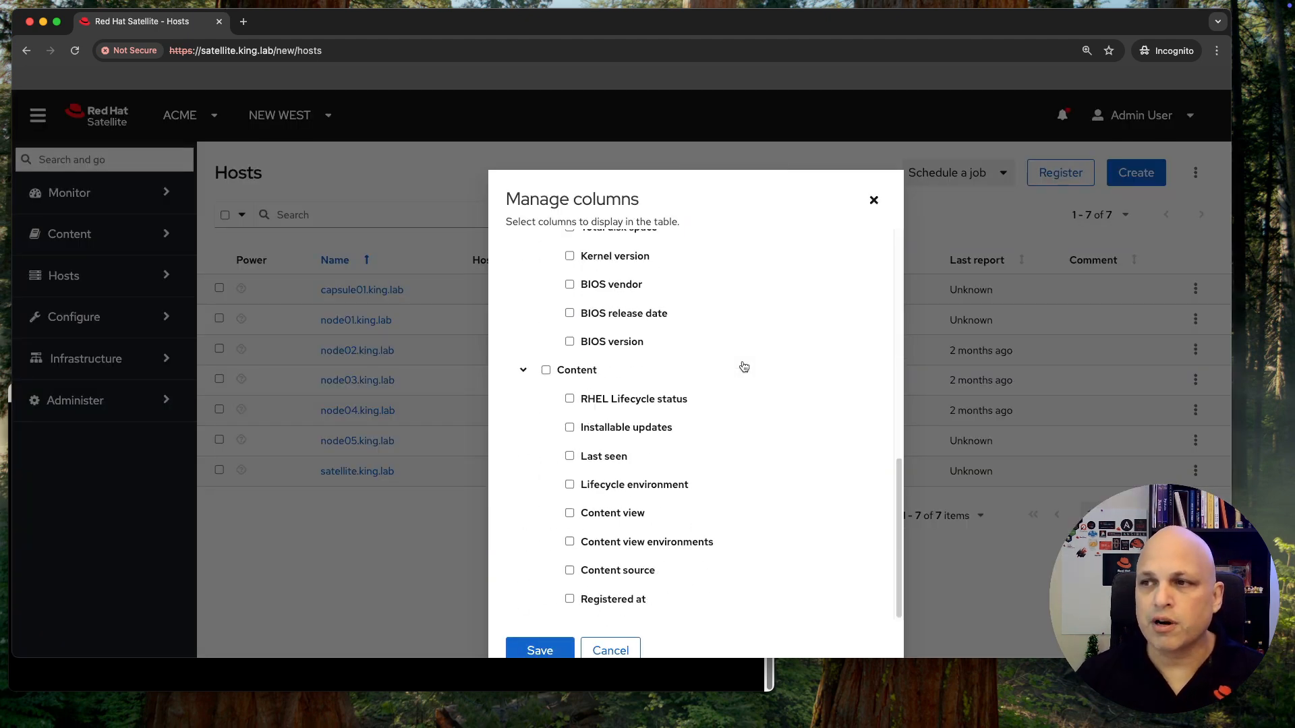
pyautogui.scroll(5, 744, 366)
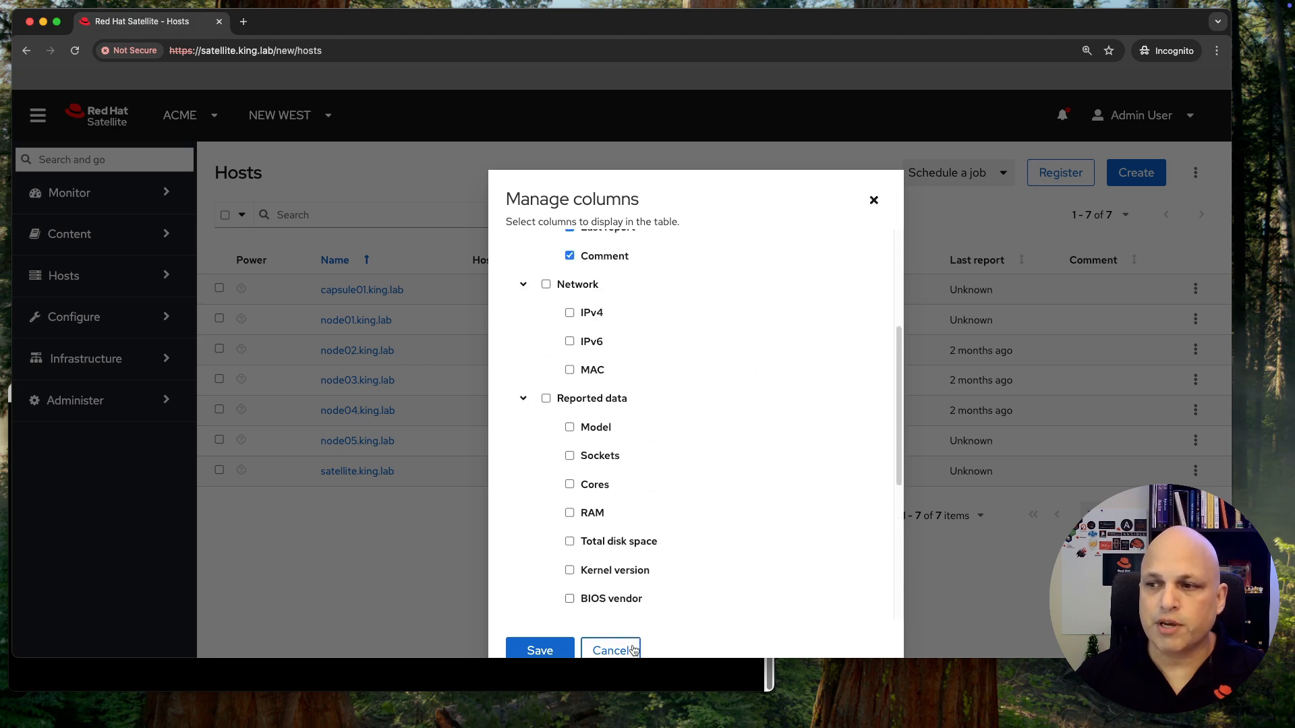
pyautogui.click(622, 650)
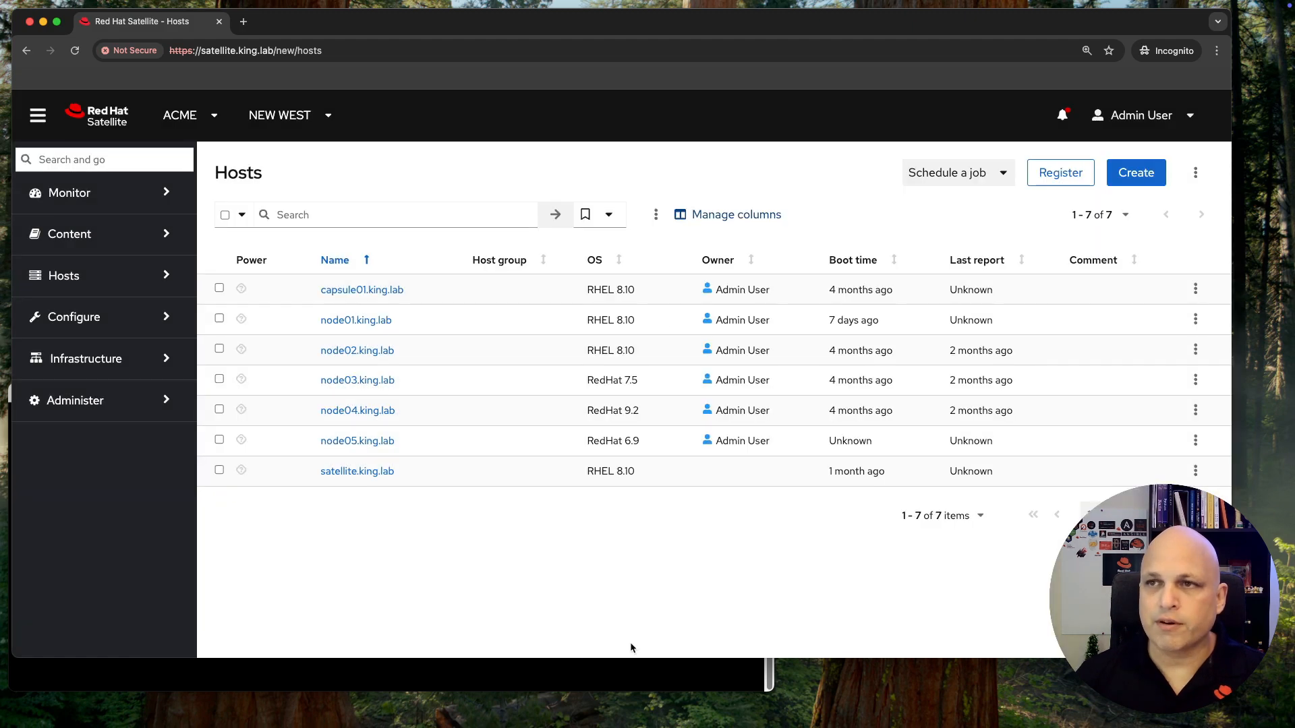
# - Collapse the navigation sidebar and add the Lifecycle environment and Content view columns to the hosts table
pyautogui.click(37, 116)
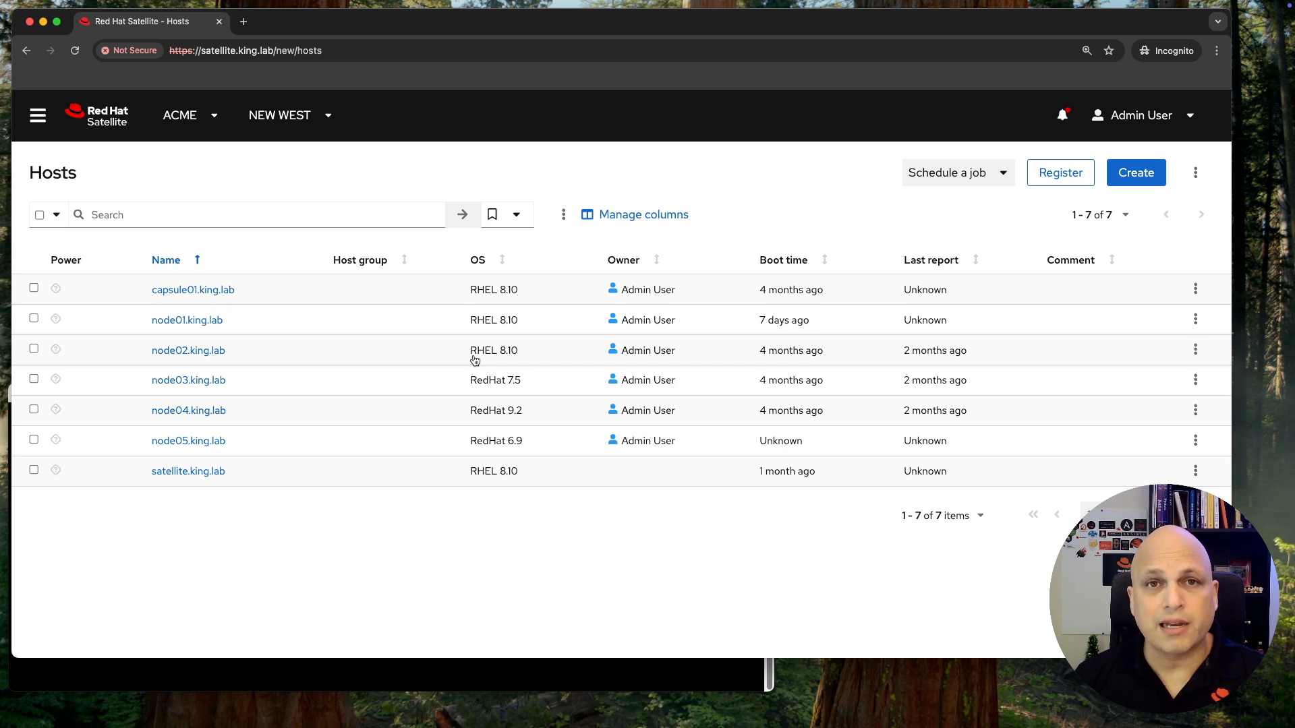
pyautogui.click(644, 214)
pyautogui.scroll(-5, 659, 385)
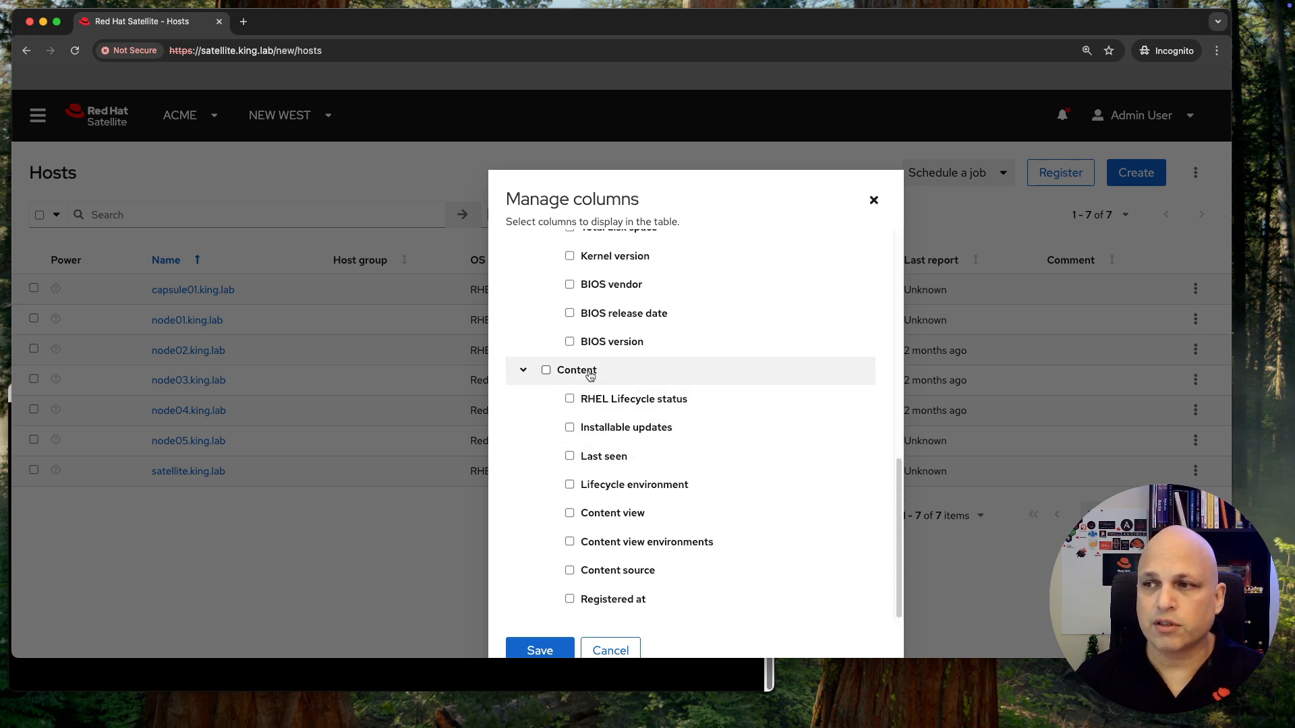
pyautogui.click(605, 488)
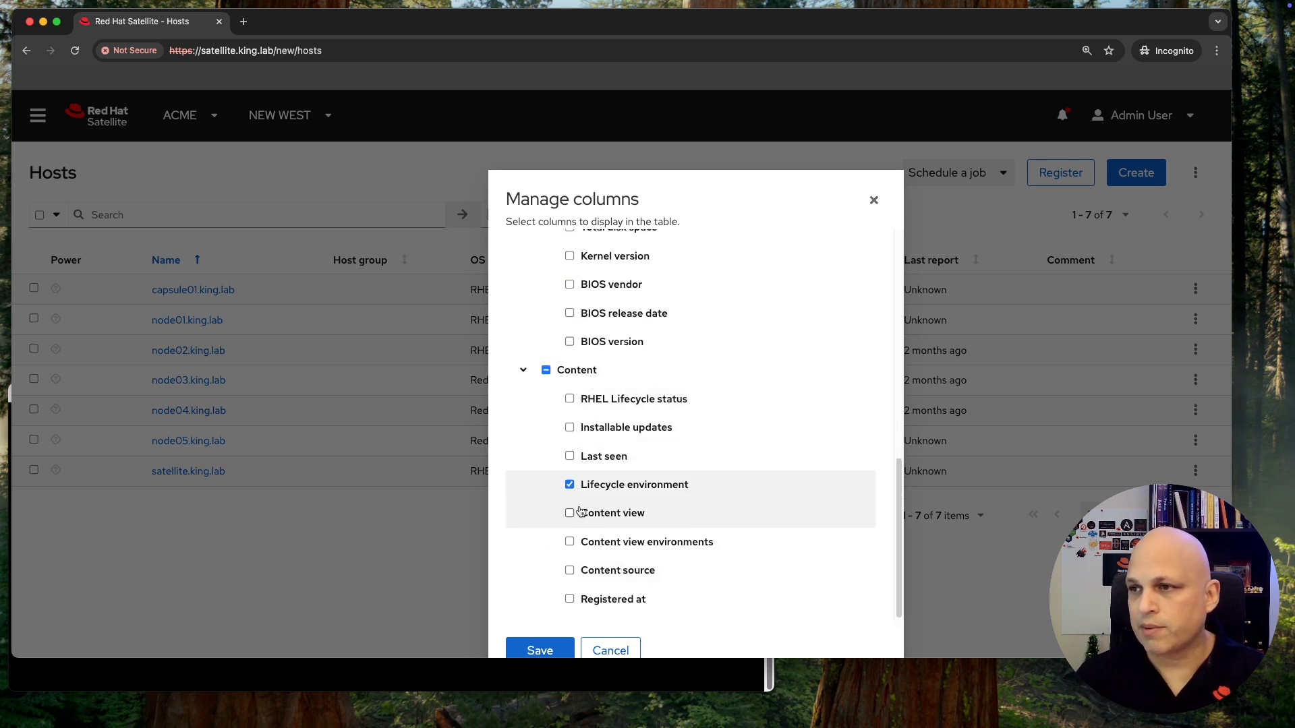
pyautogui.click(627, 515)
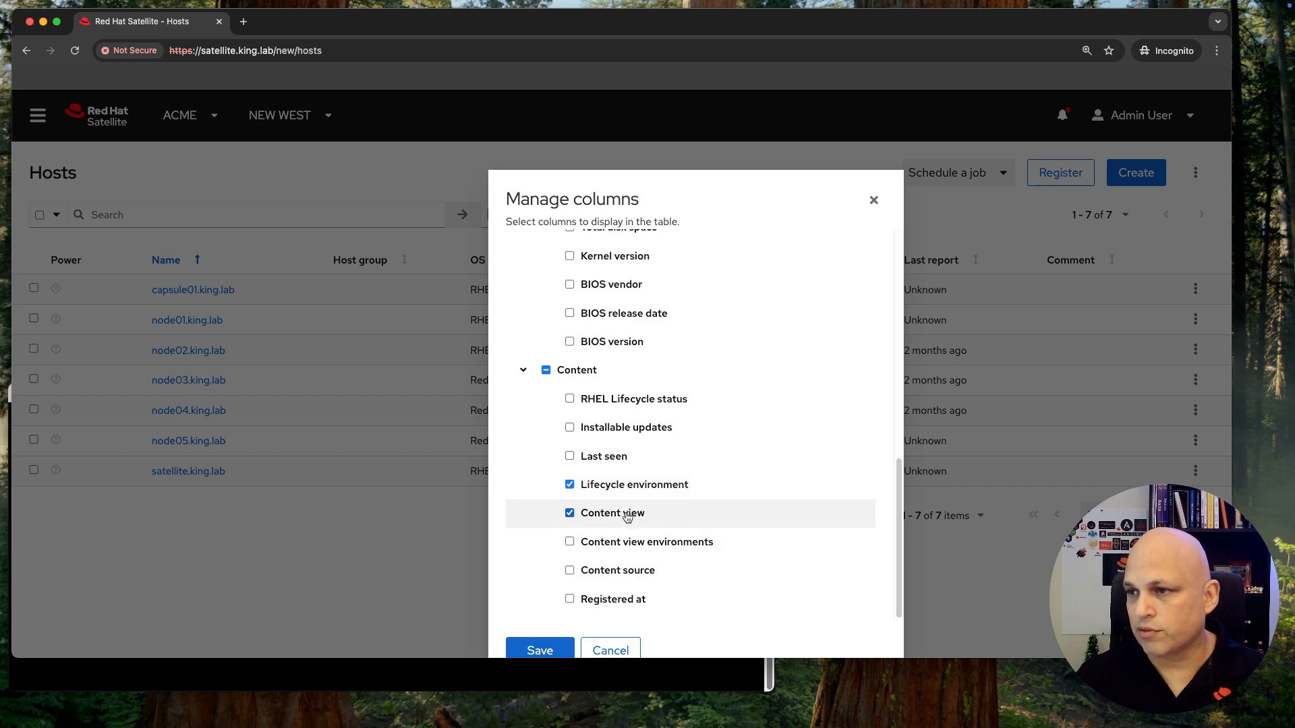
pyautogui.click(540, 650)
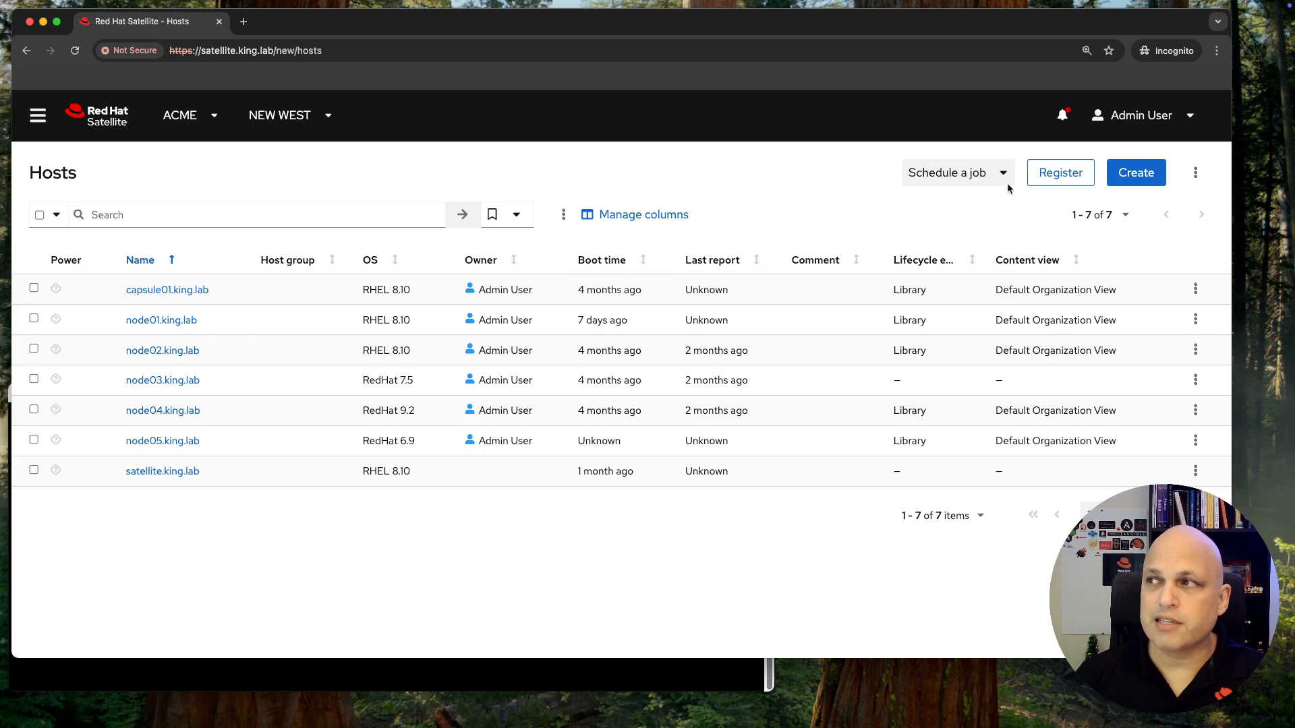
# - Select node01.king.lab and check which jobs can be scheduled for it
pyautogui.click(34, 318)
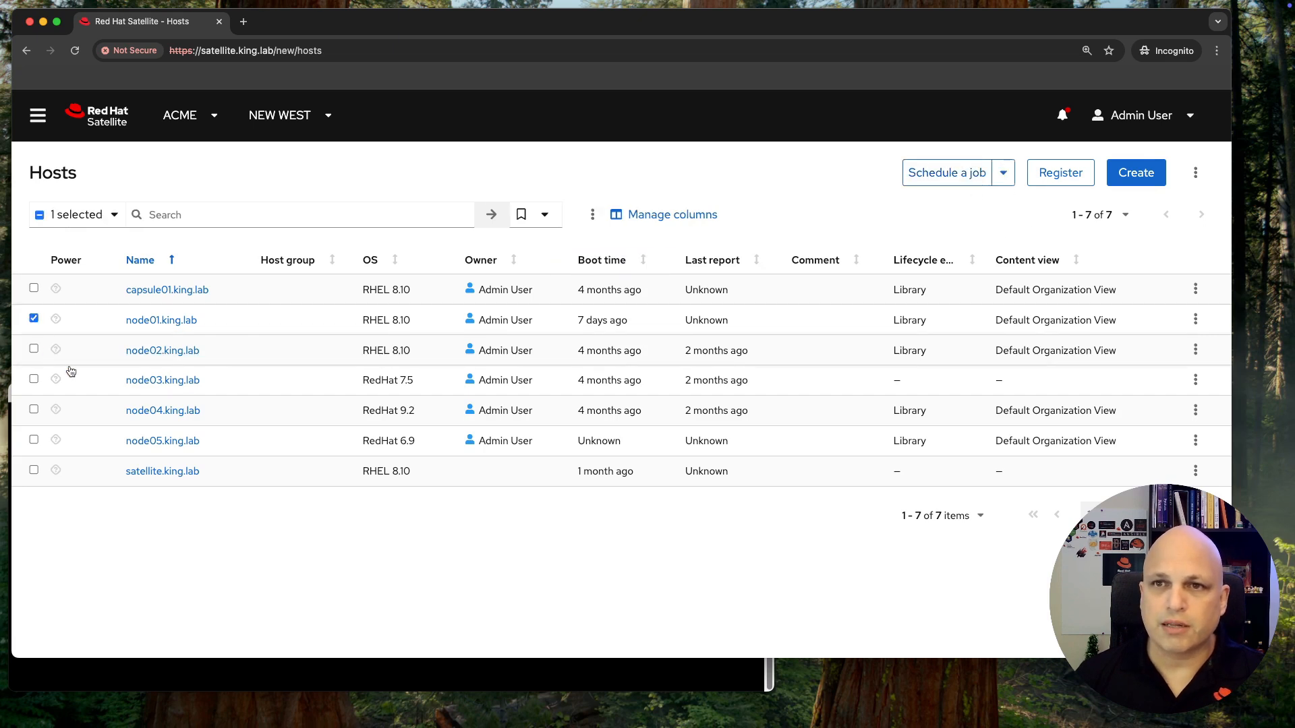
pyautogui.click(1003, 173)
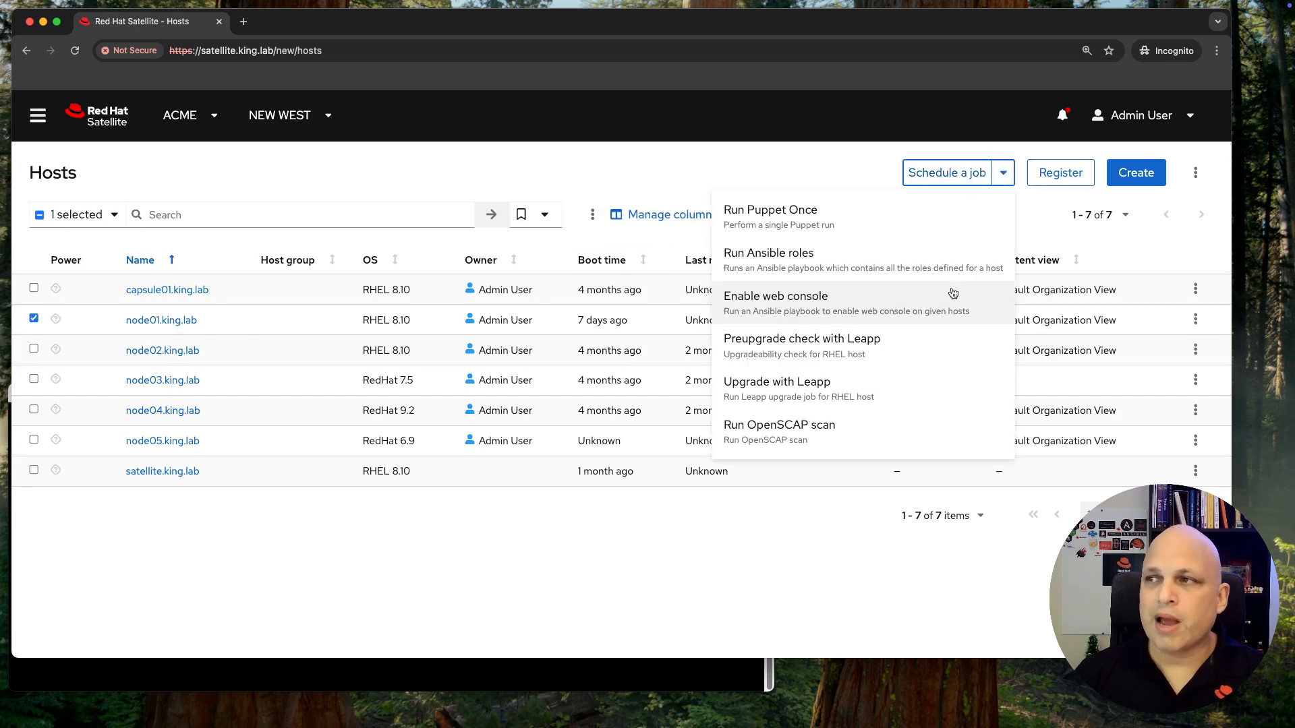
pyautogui.click(836, 160)
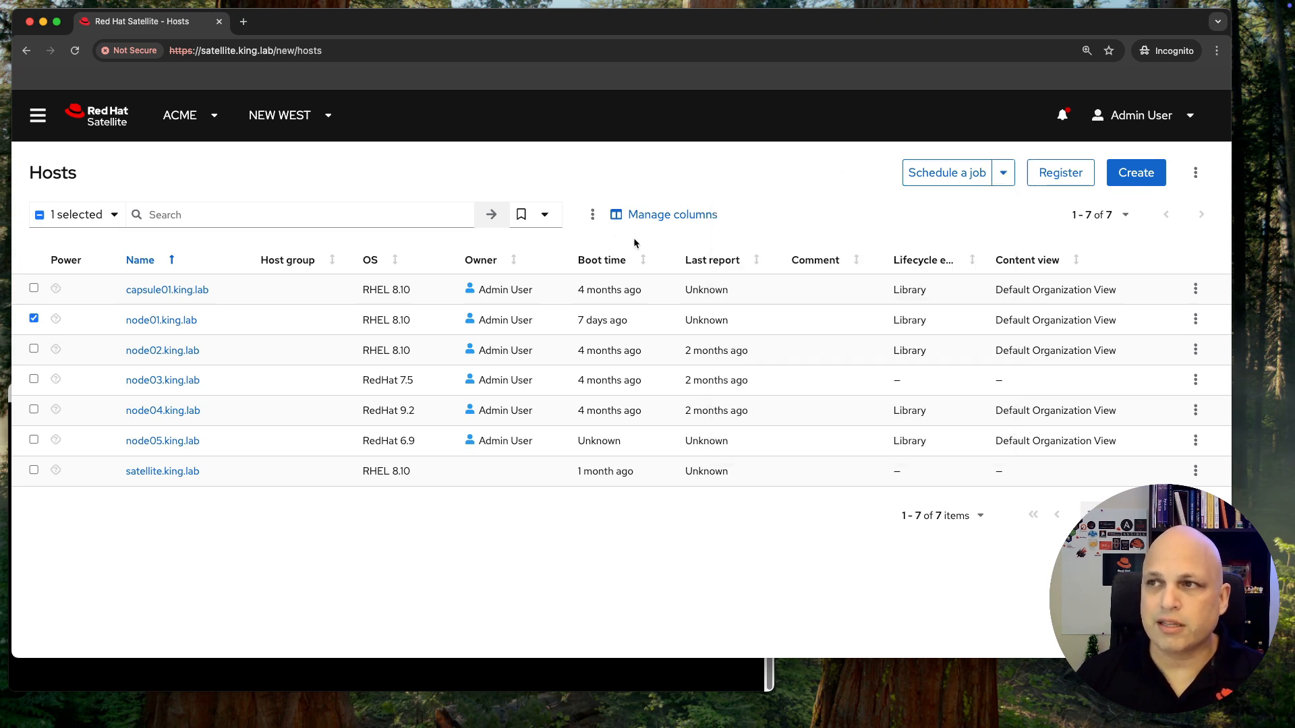
# - Review the host groups that can be assigned to node01.king.lab without saving a change
pyautogui.click(593, 216)
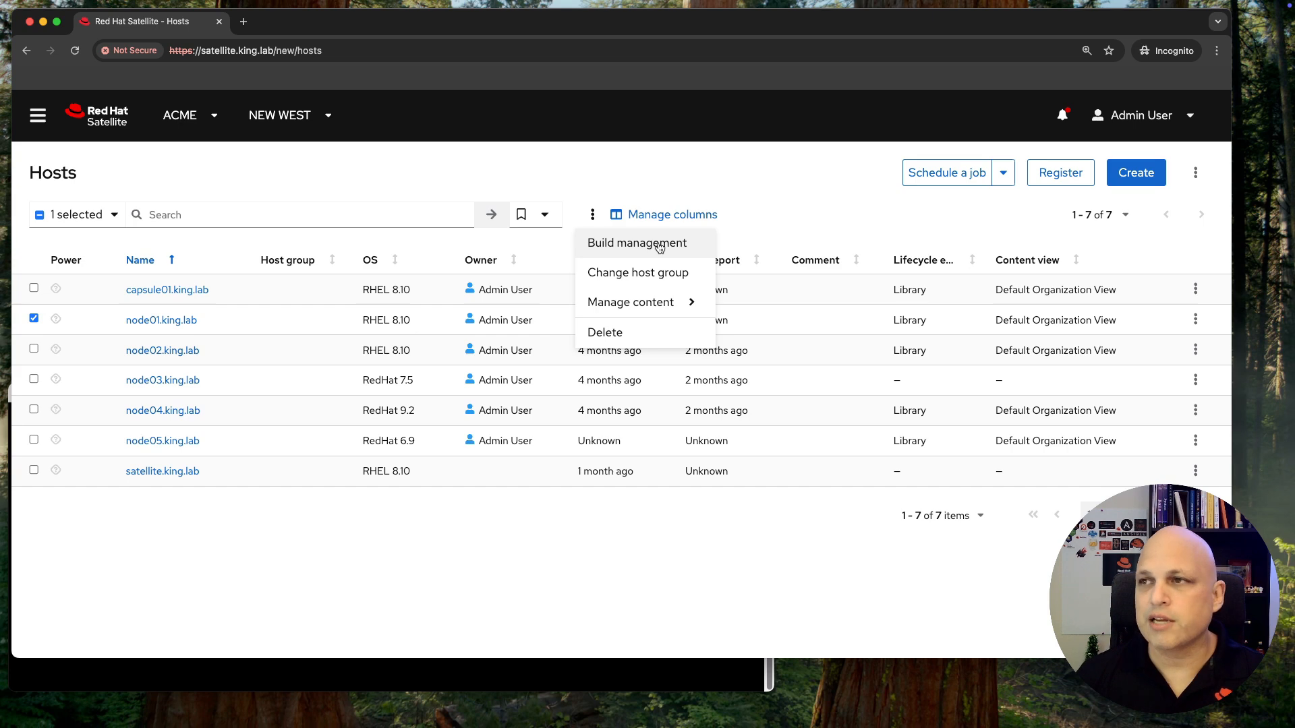
pyautogui.click(663, 273)
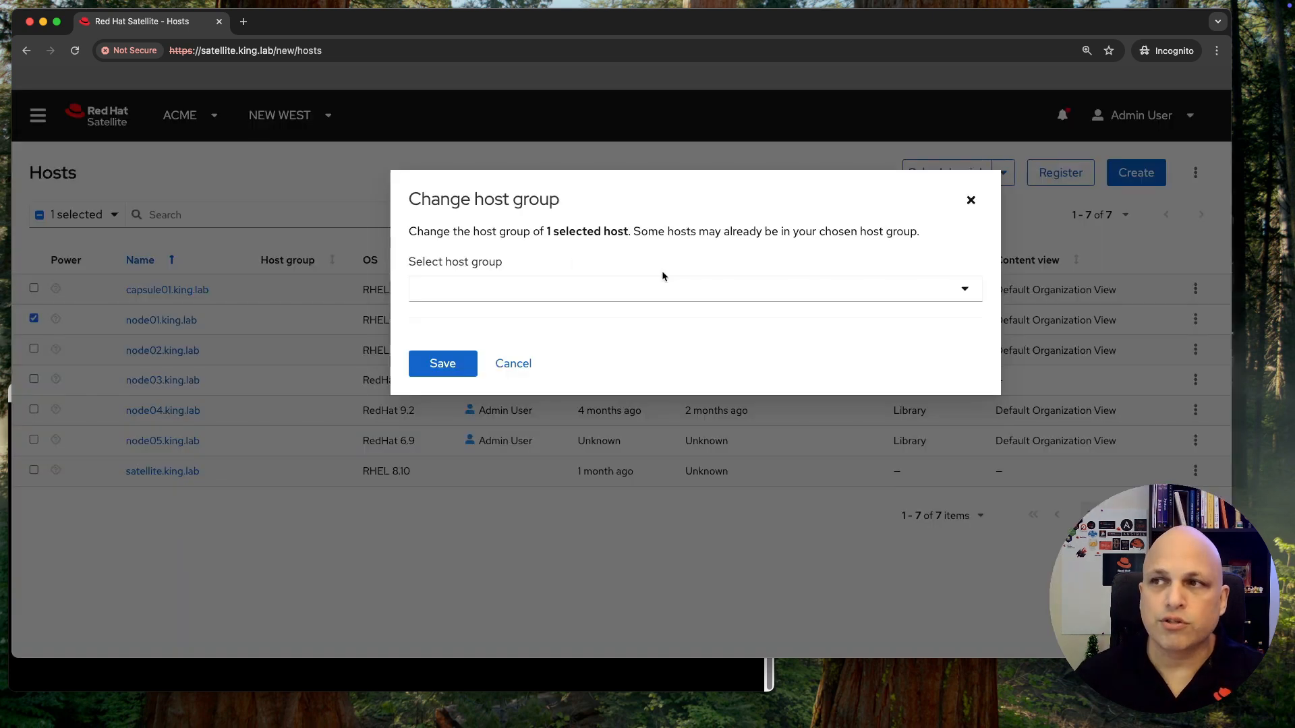
pyautogui.click(867, 283)
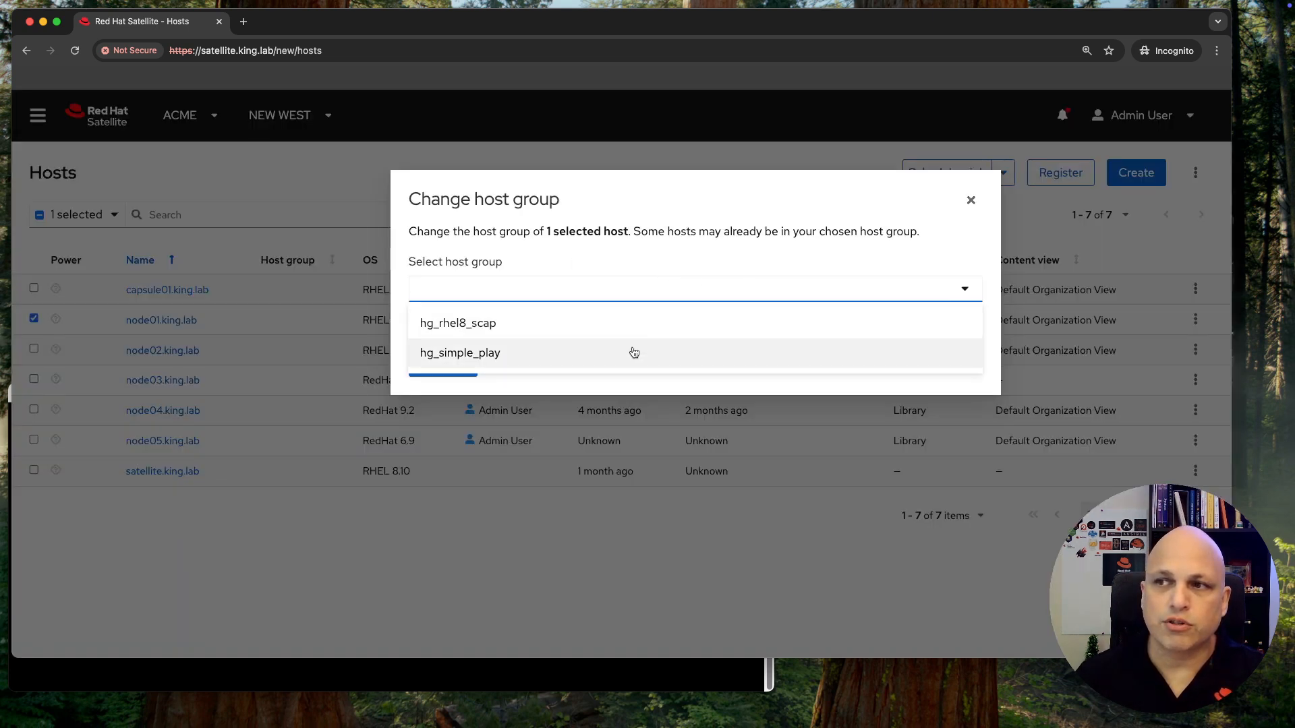
pyautogui.click(971, 200)
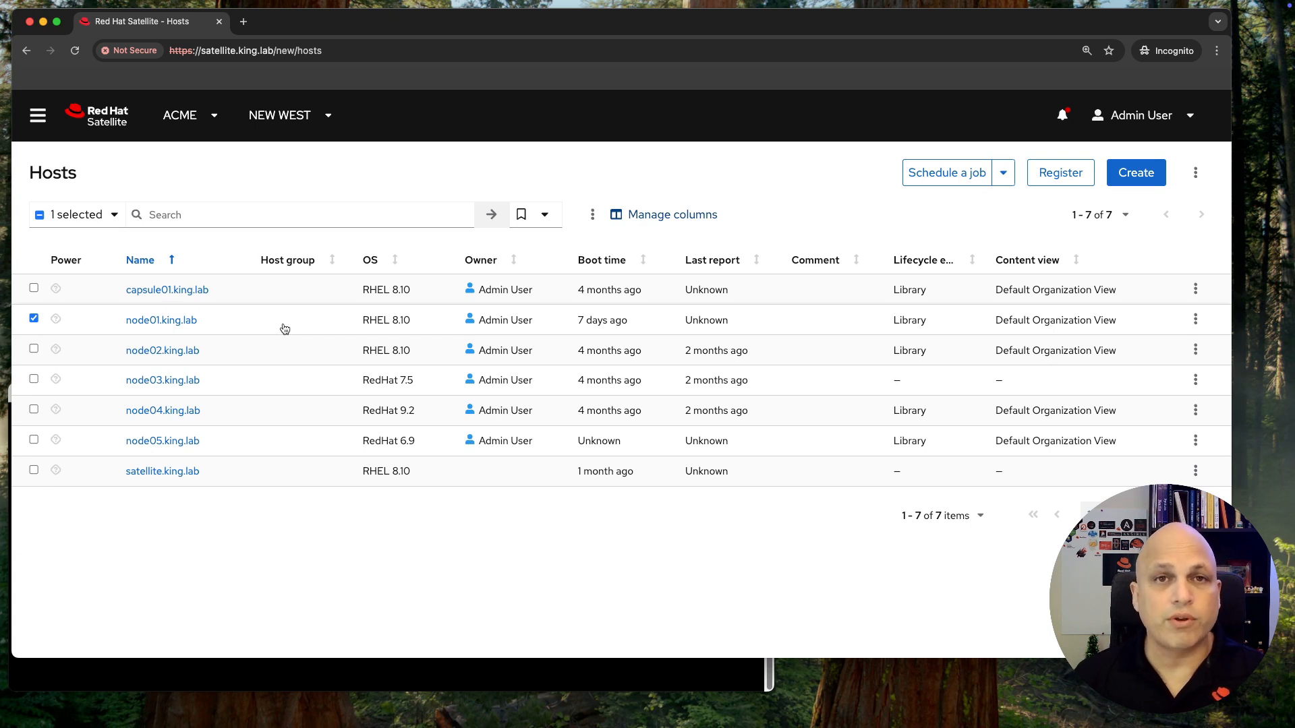
# - Change the host group of node01.king.lab to hg_rhel8_scap
pyautogui.click(593, 216)
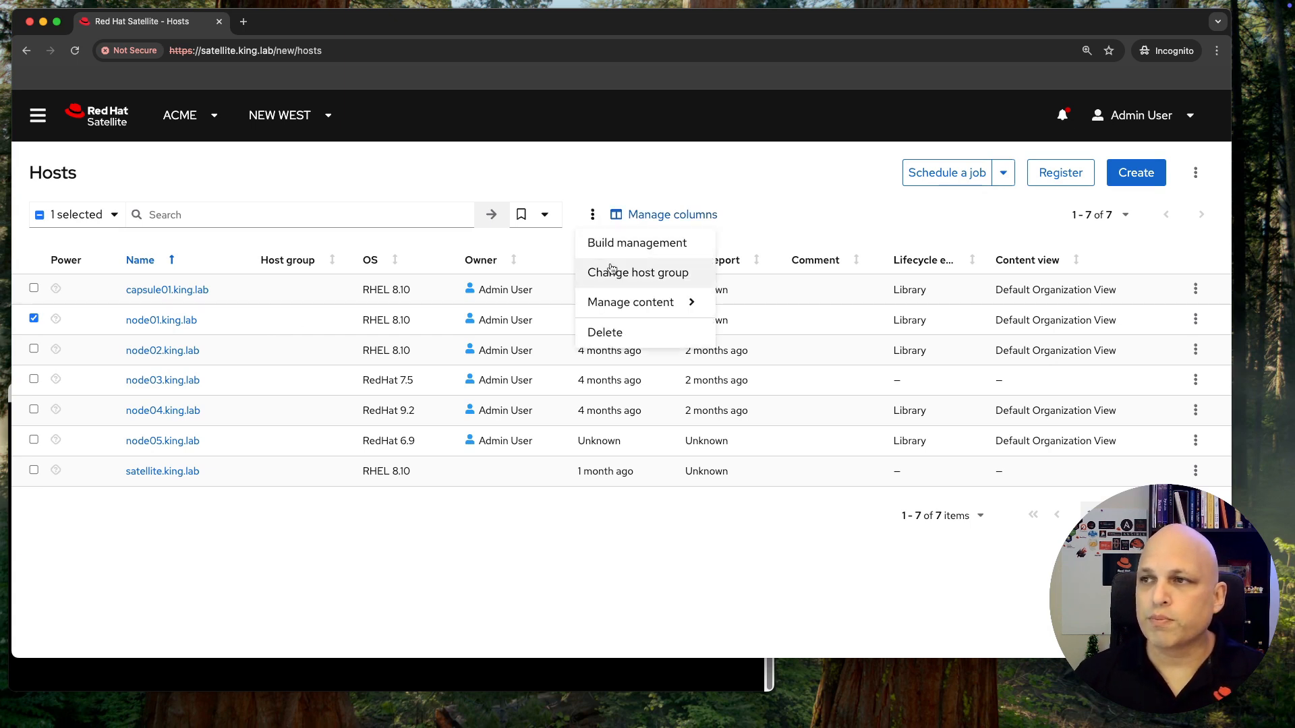
pyautogui.click(614, 275)
pyautogui.click(613, 289)
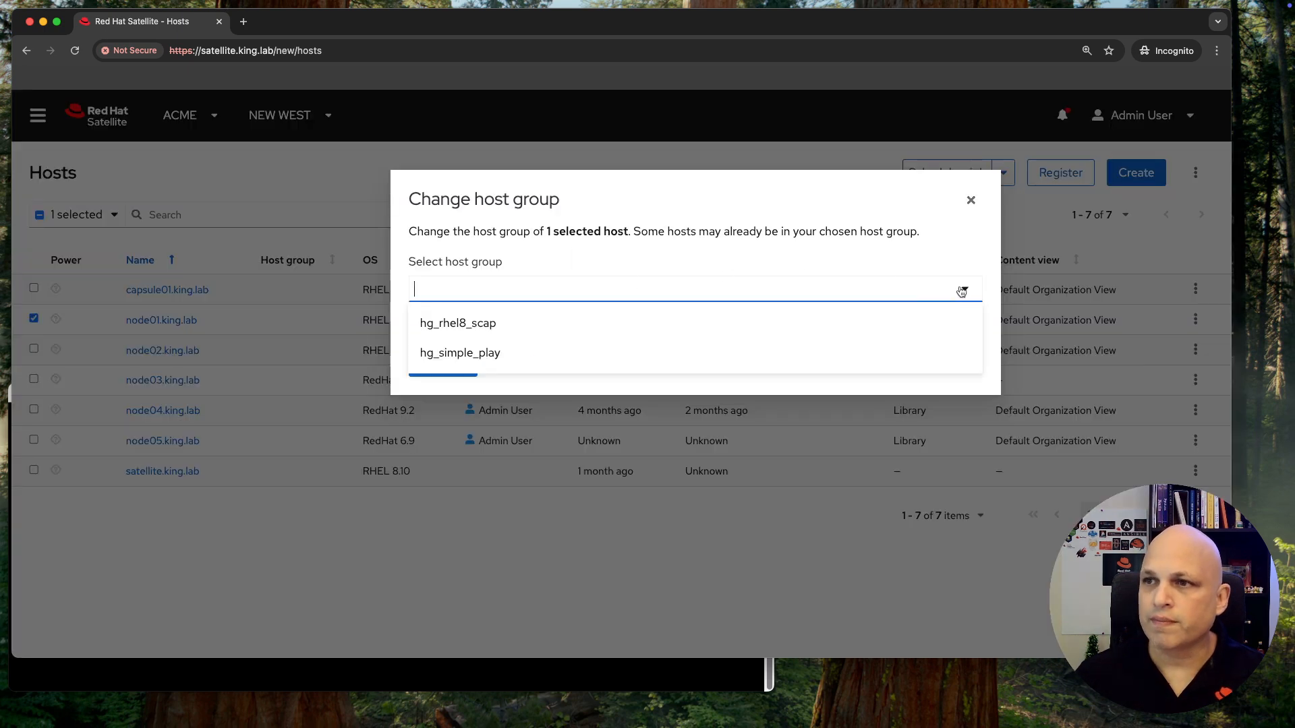
pyautogui.click(472, 321)
pyautogui.click(451, 371)
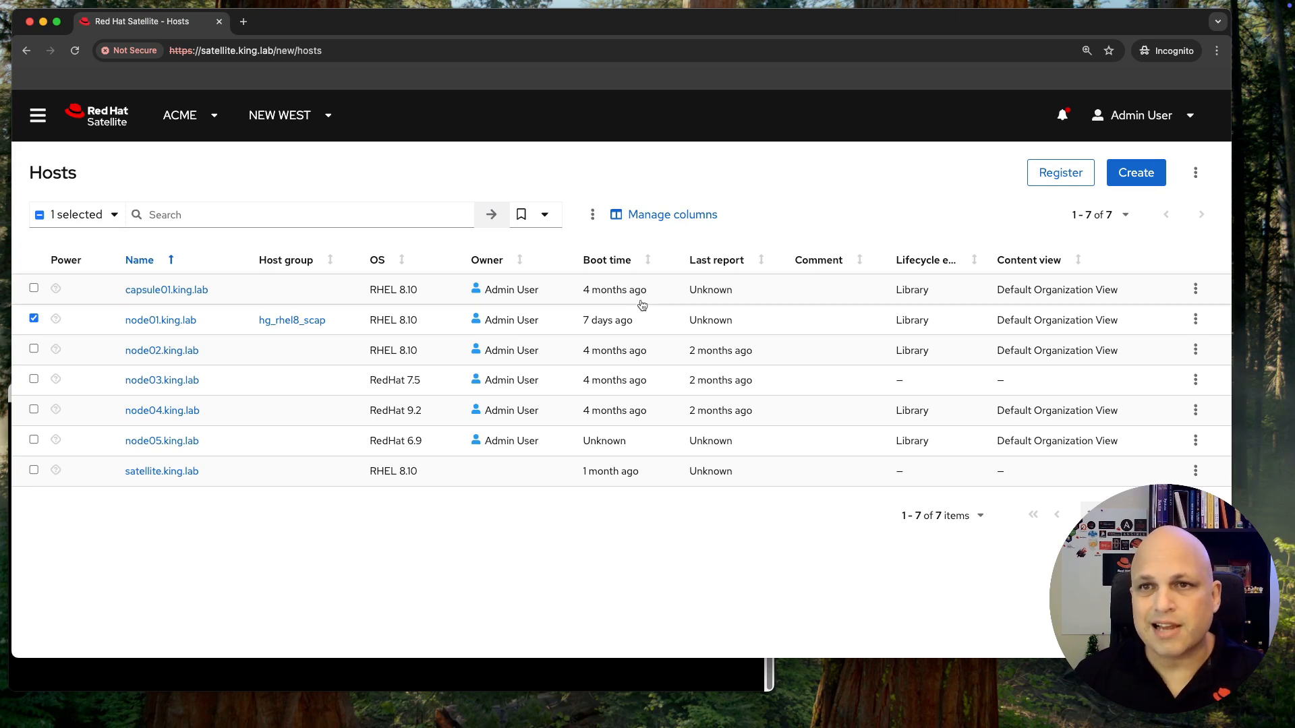
# - Remove the host group assignment from node01.king.lab by saving the change with no group chosen
pyautogui.click(592, 216)
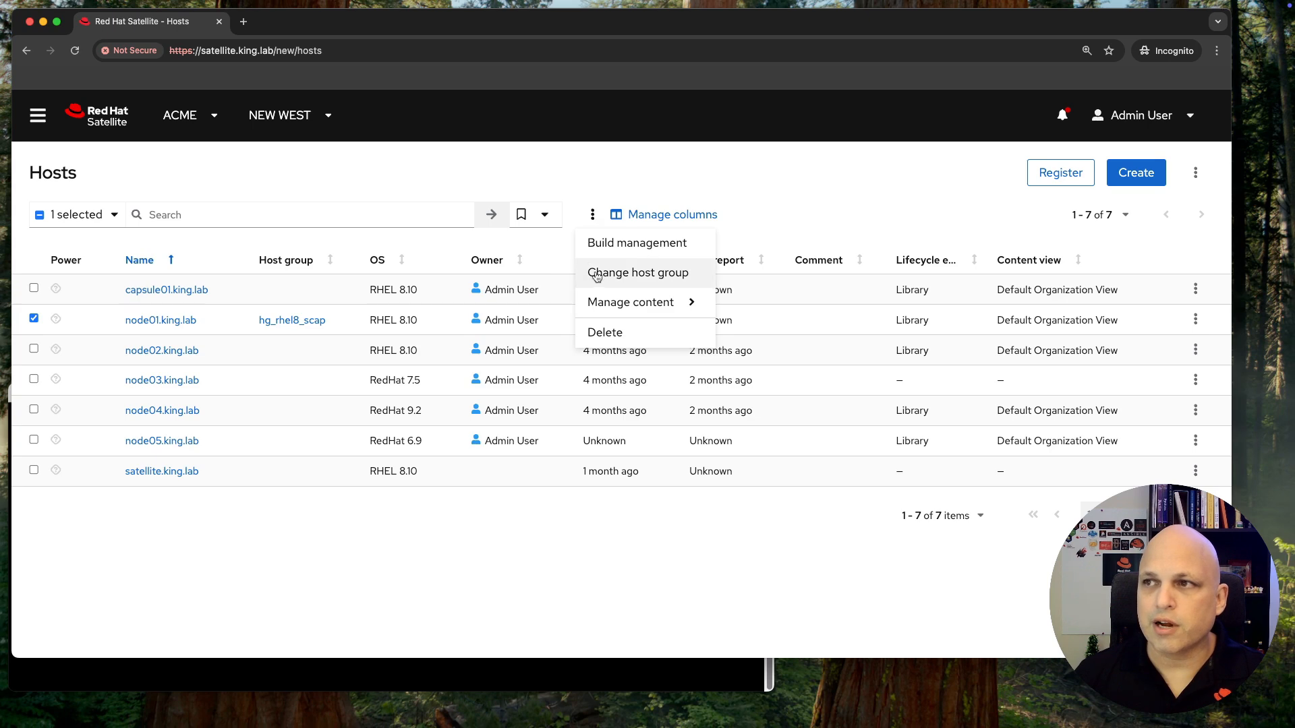
pyautogui.click(636, 274)
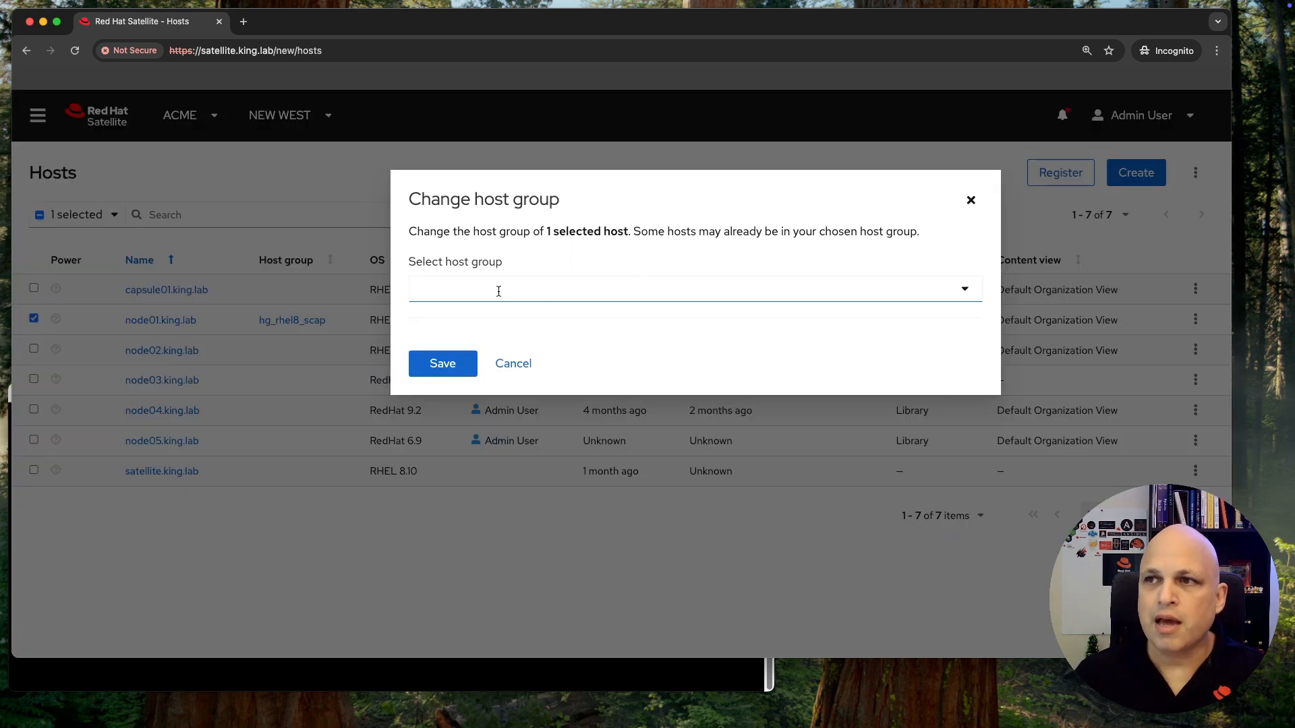
pyautogui.click(448, 367)
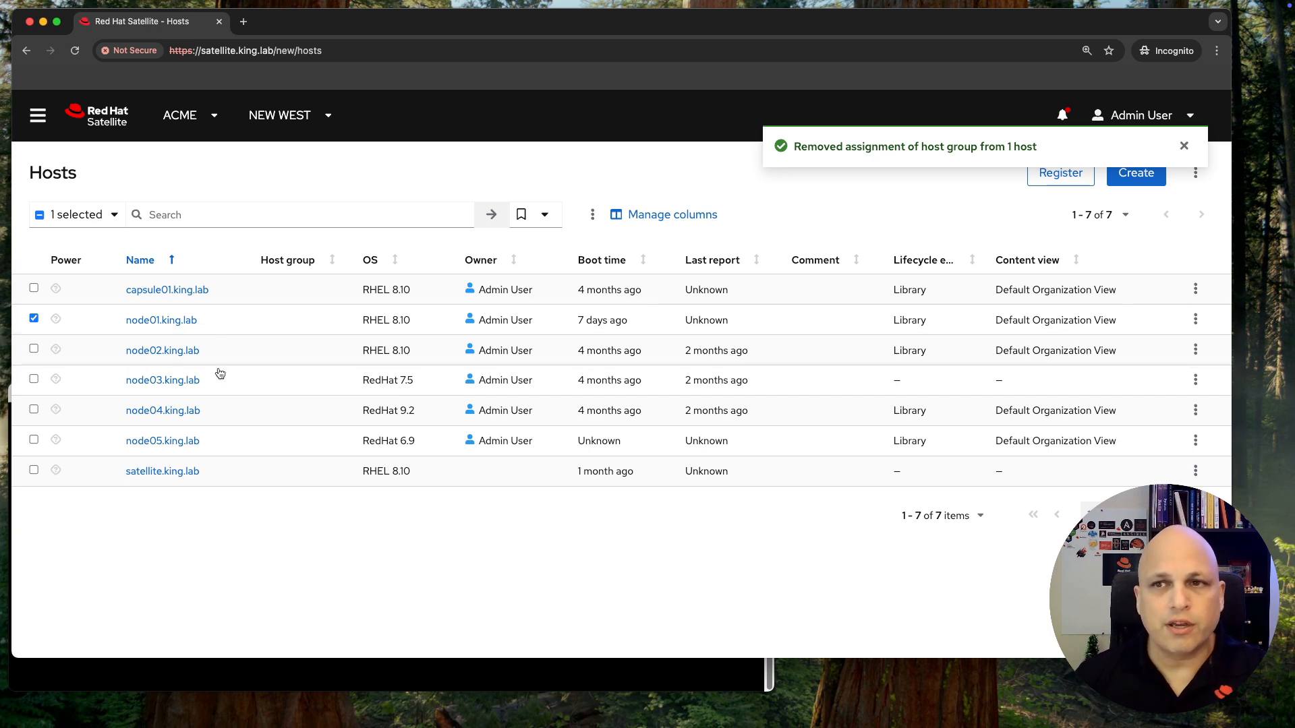
# - Try selecting all hosts in the list at once, and clear the whole selection
pyautogui.click(34, 348)
pyautogui.click(191, 214)
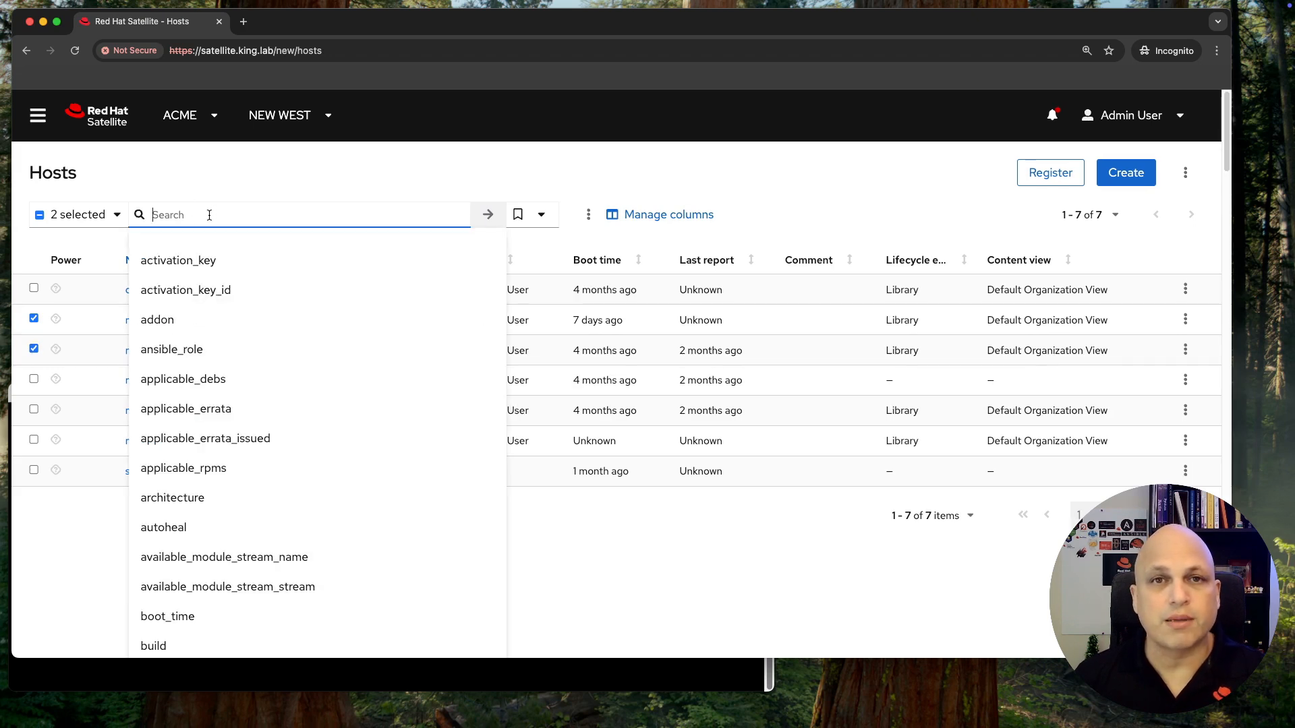
pyautogui.click(243, 173)
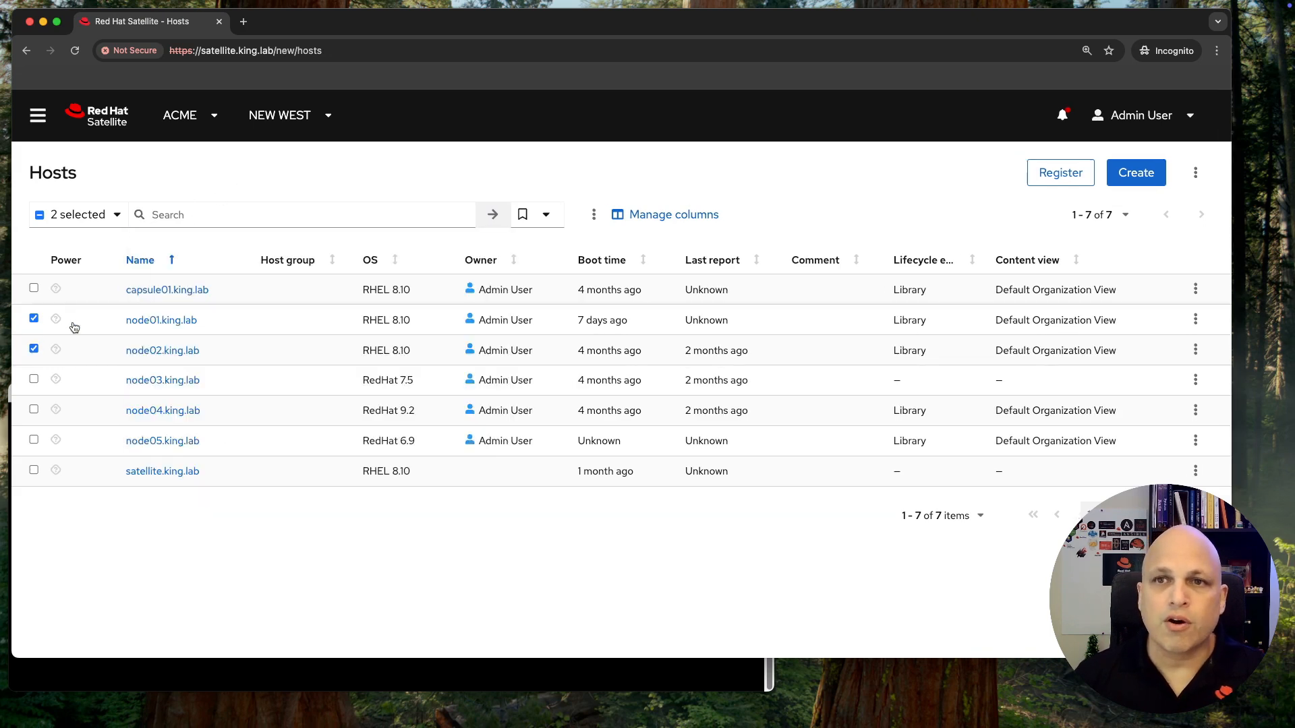
pyautogui.click(41, 216)
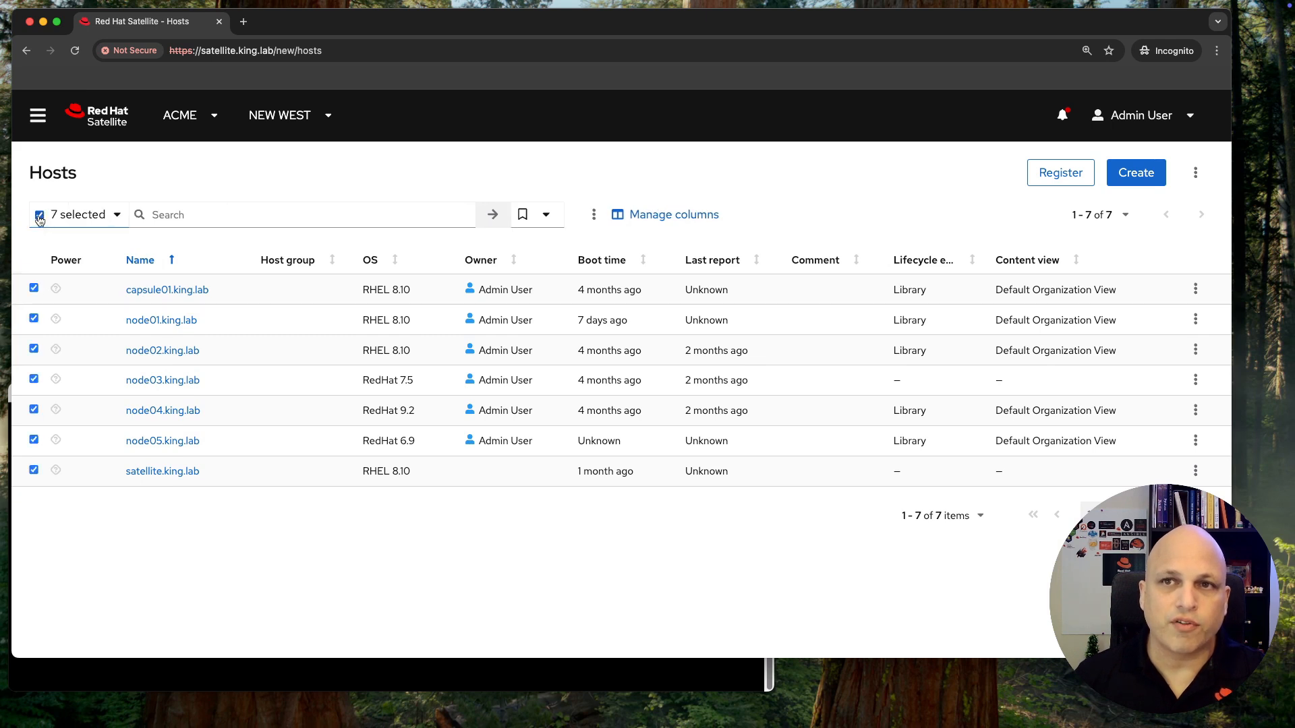
pyautogui.click(40, 216)
# - Select node01.king.lab and node02.king.lab and assign both to the host group hg_rhel8_scap
pyautogui.click(34, 319)
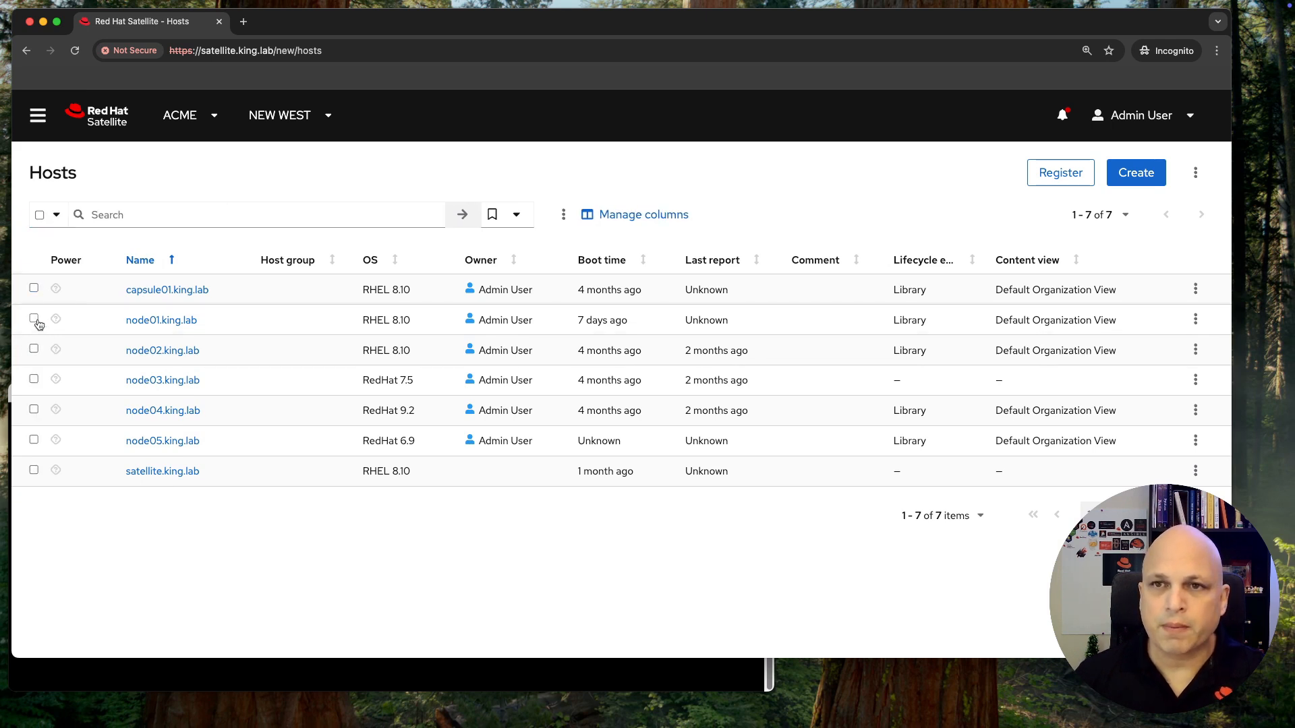
pyautogui.click(34, 349)
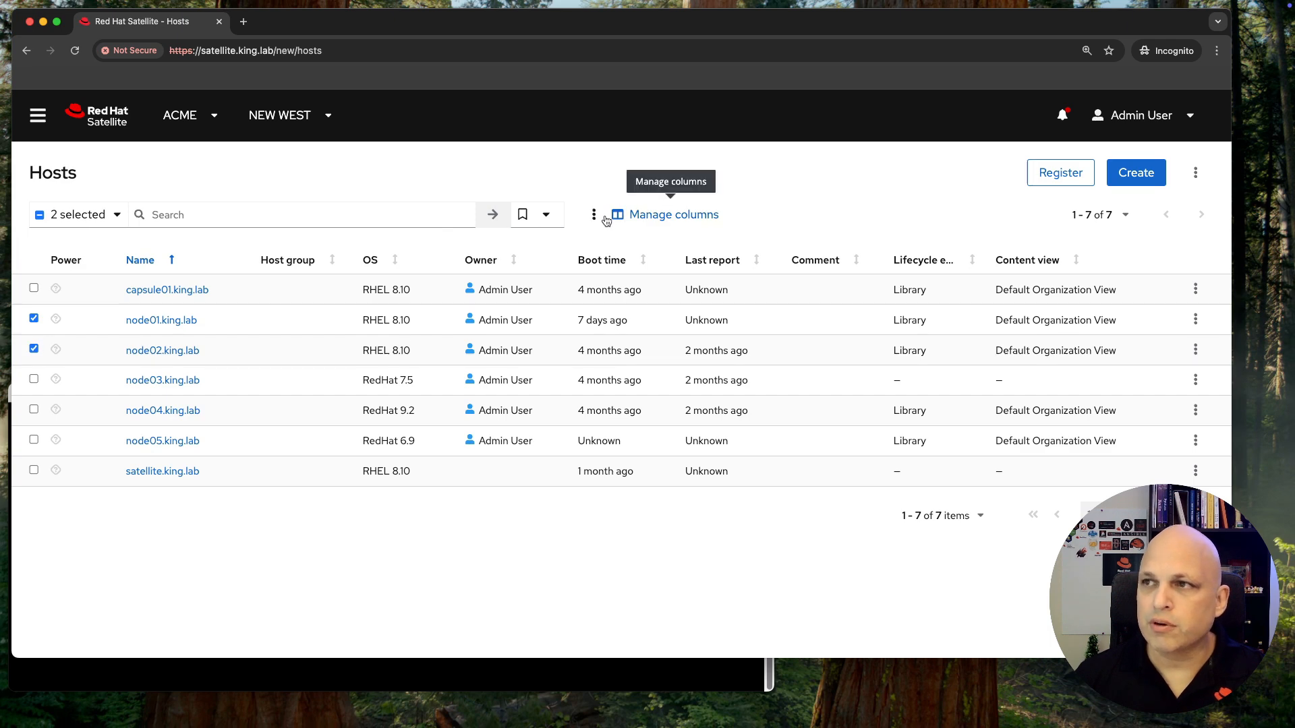
pyautogui.click(592, 214)
pyautogui.click(618, 273)
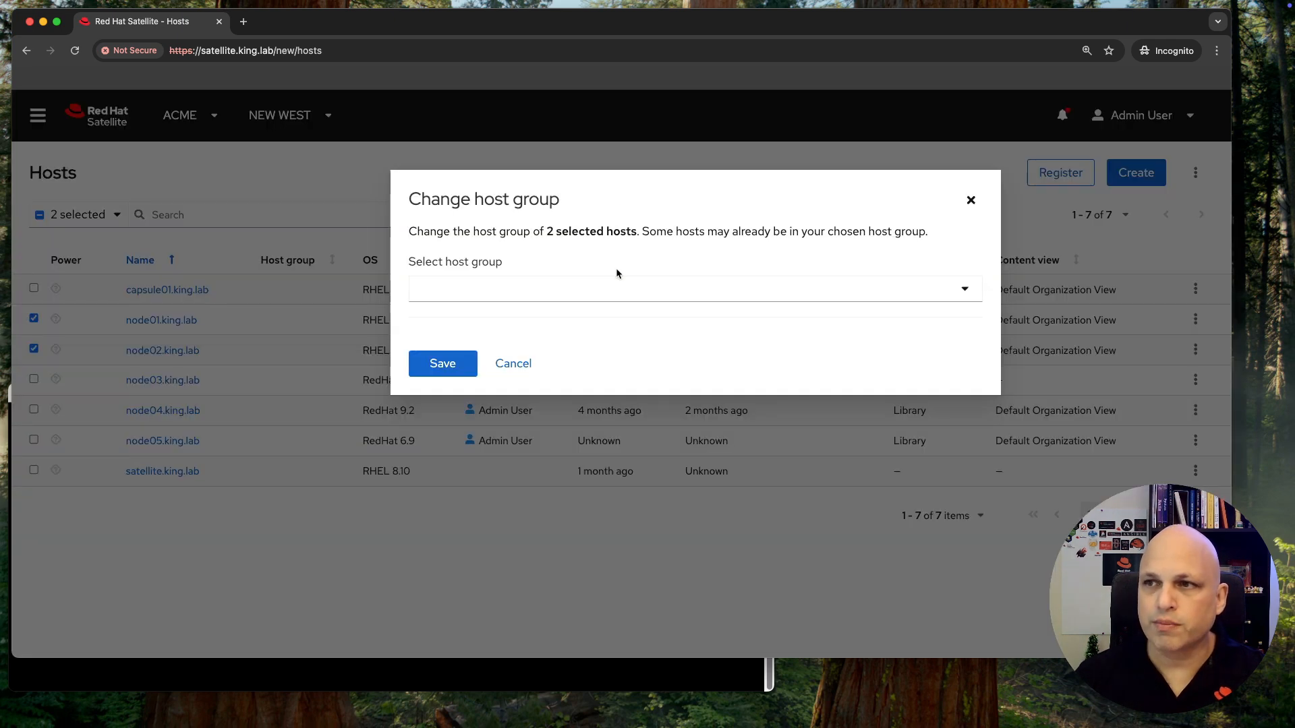
pyautogui.click(717, 289)
pyautogui.click(601, 333)
pyautogui.click(442, 363)
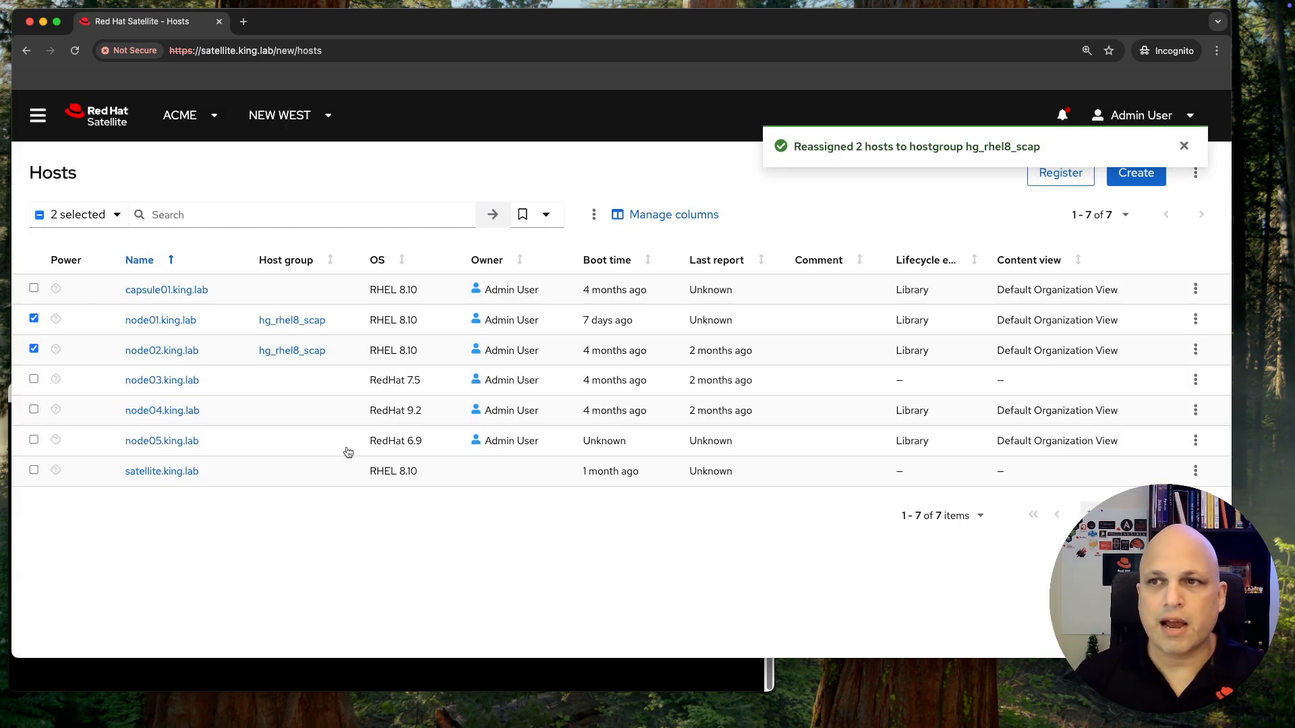
# - Remove the host group assignment from both selected hosts by saving the change with no group chosen
pyautogui.click(593, 216)
pyautogui.click(611, 272)
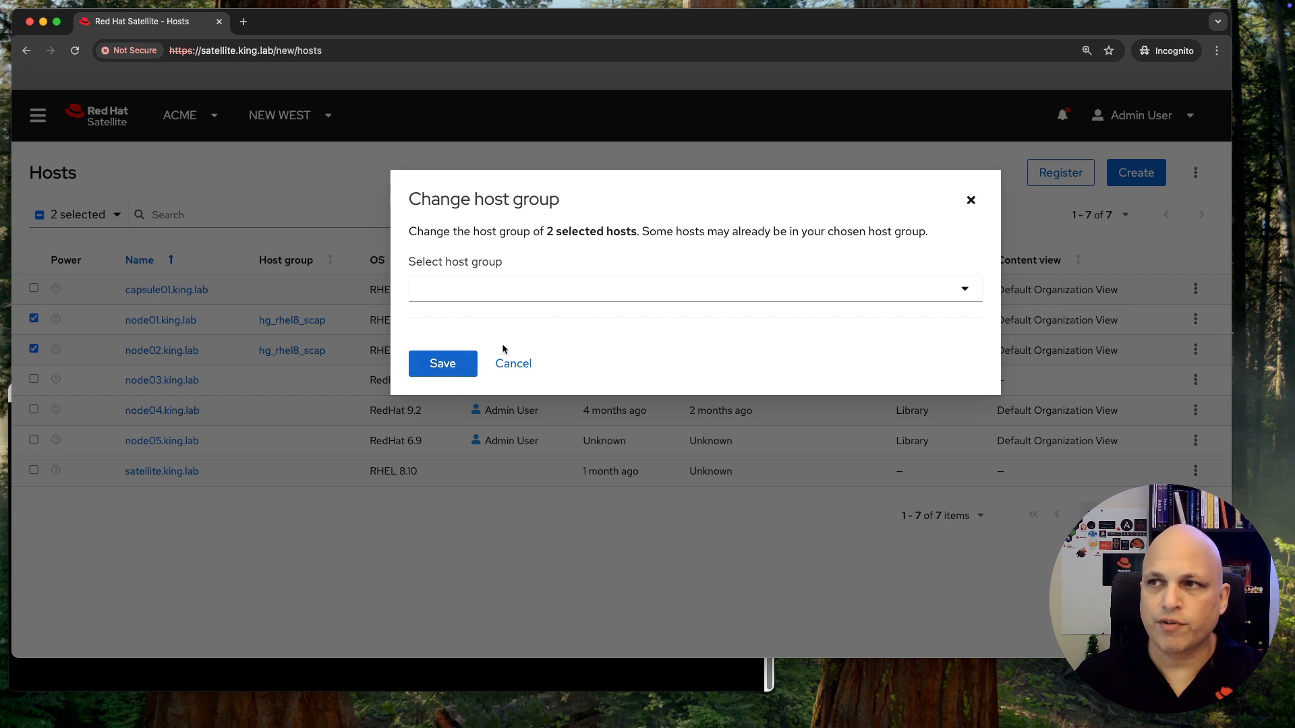
pyautogui.moveTo(545, 238); pyautogui.dragTo(631, 237)
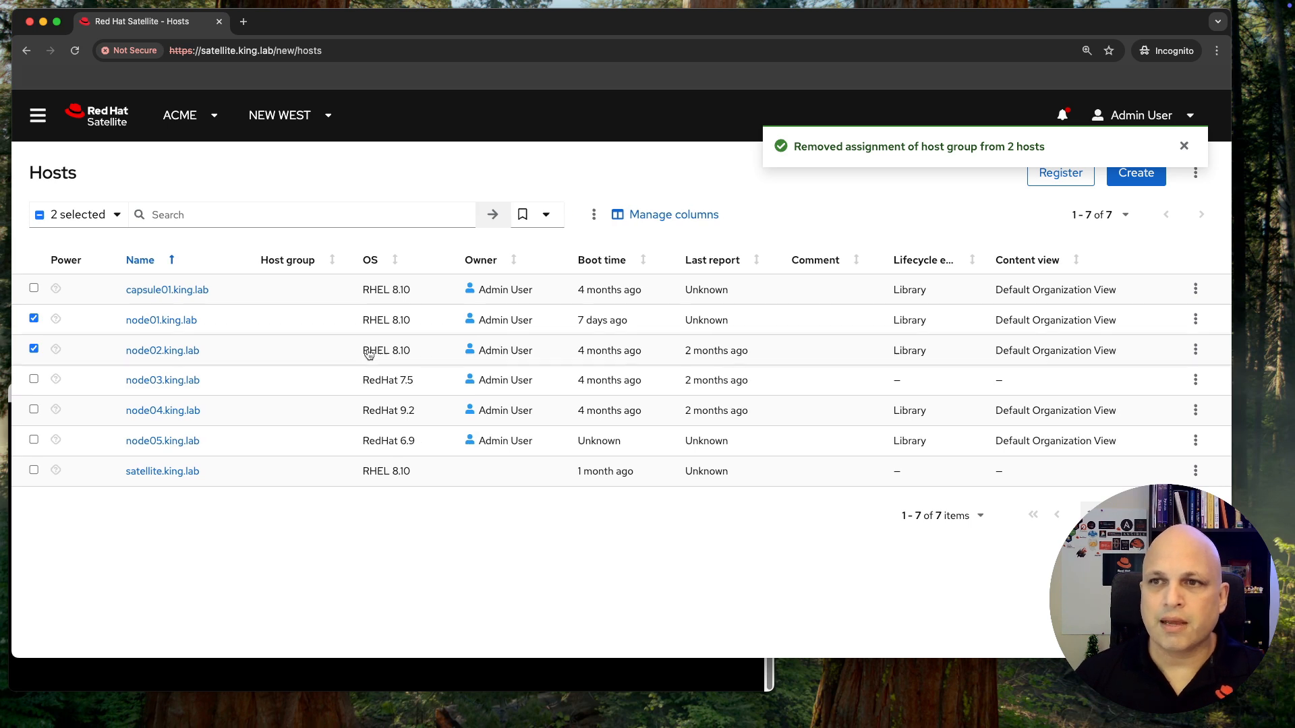
# - Deselect node02.king.lab and start managing packages for node01.king.lab only
pyautogui.click(34, 350)
pyautogui.click(592, 215)
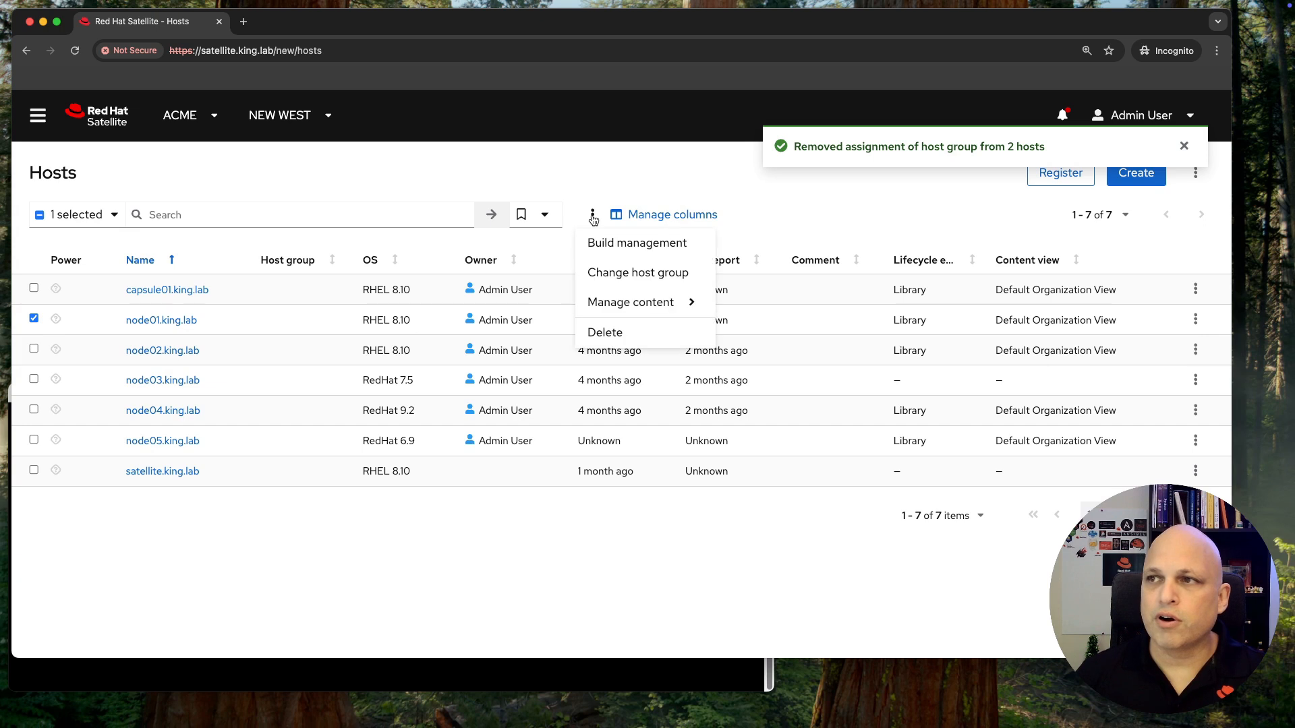
pyautogui.moveTo(621, 310)
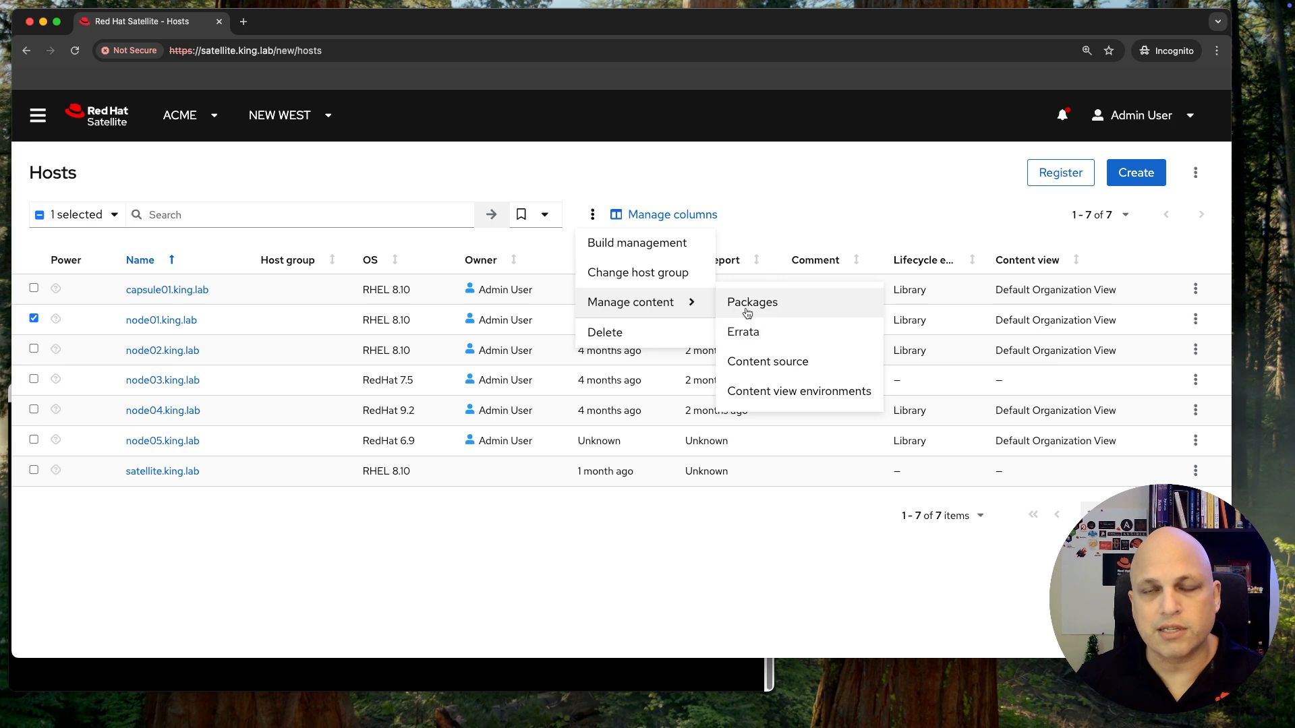
pyautogui.moveTo(660, 305)
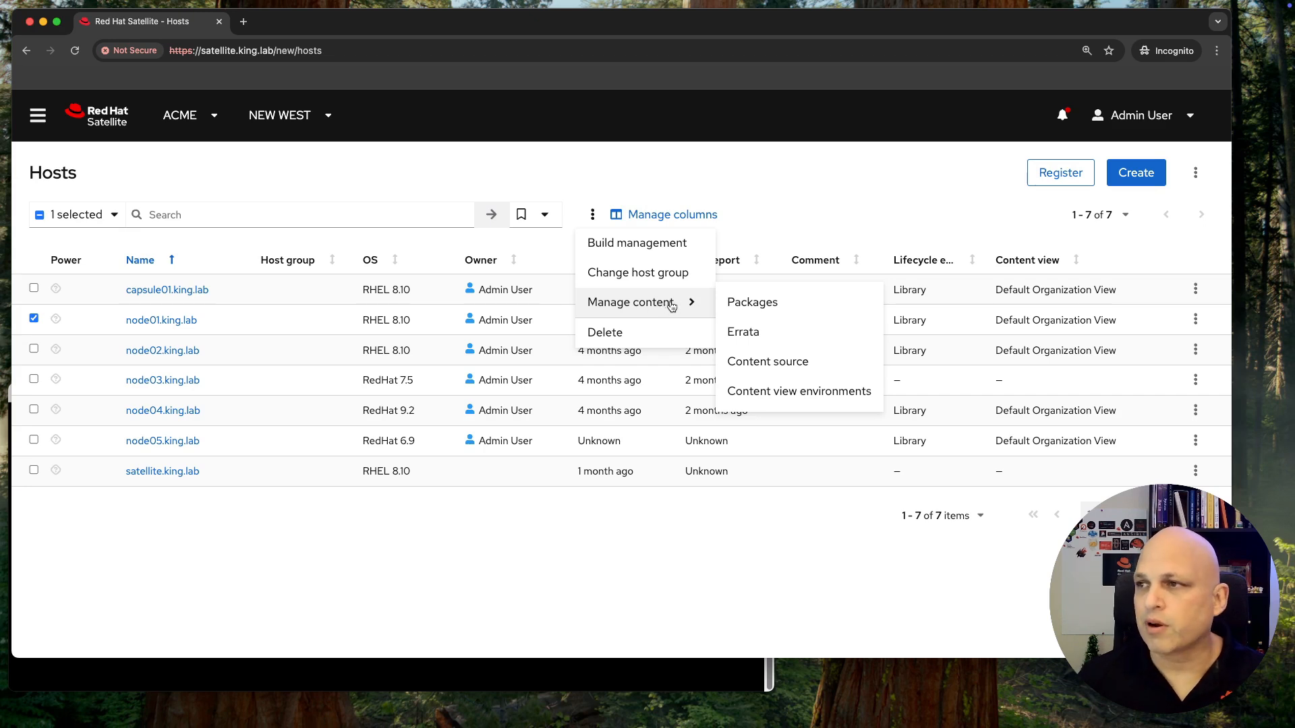
pyautogui.click(806, 305)
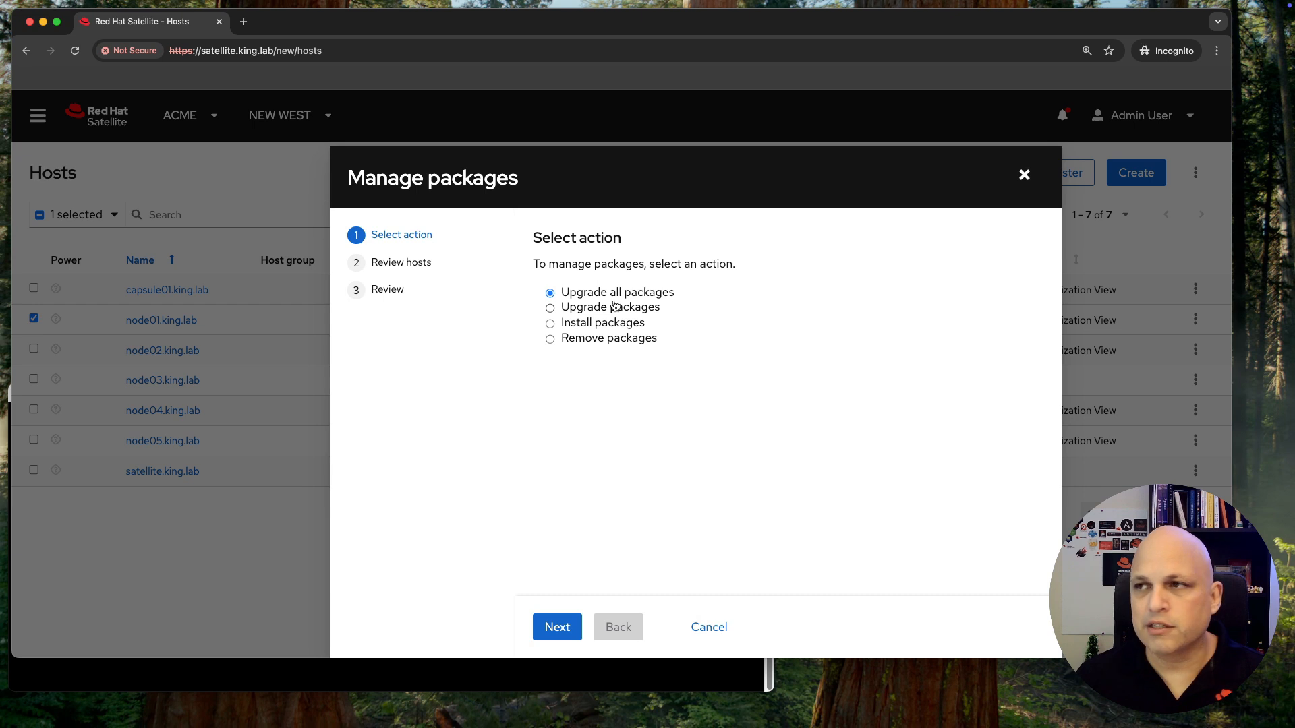
# - Switch to the node01 terminal, run dnf update, and widen the terminal window to fit the package table
pyautogui.click(269, 673)
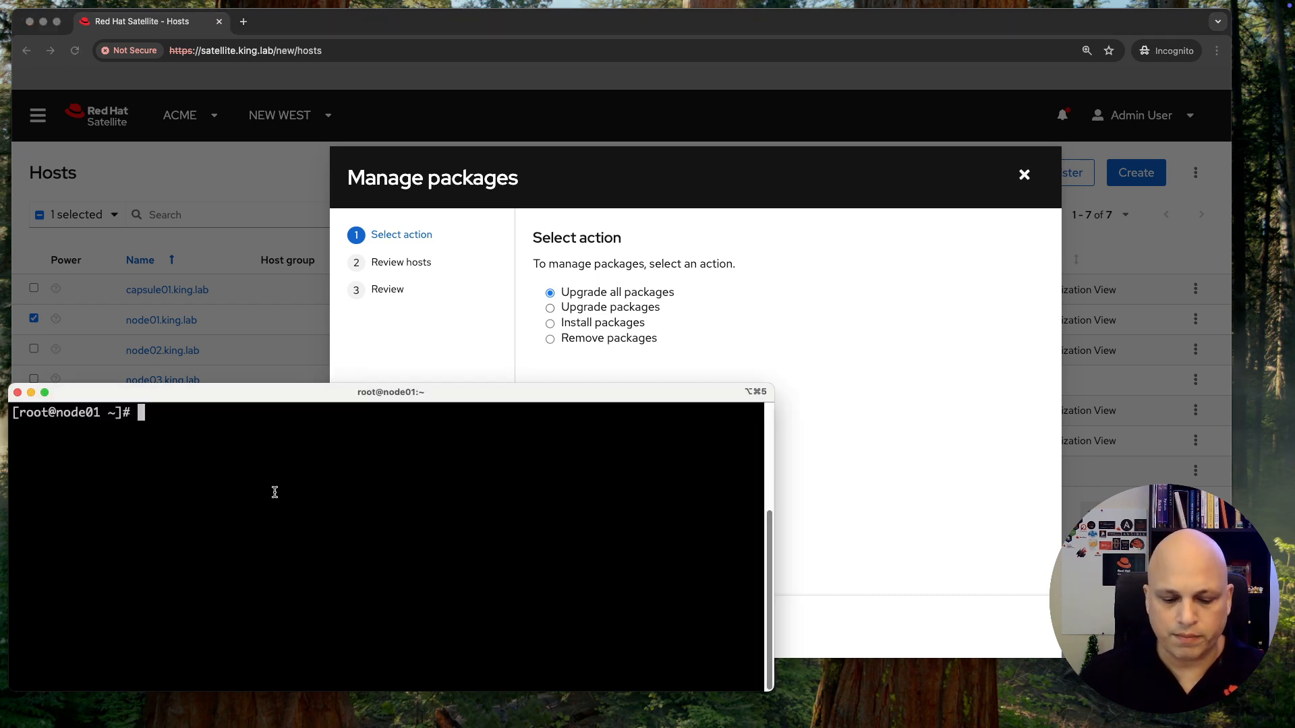
pyautogui.write('yum')
pyautogui.press('BackSpace')
pyautogui.press('BackSpace')
pyautogui.press('BackSpace')
pyautogui.press('BackSpace')
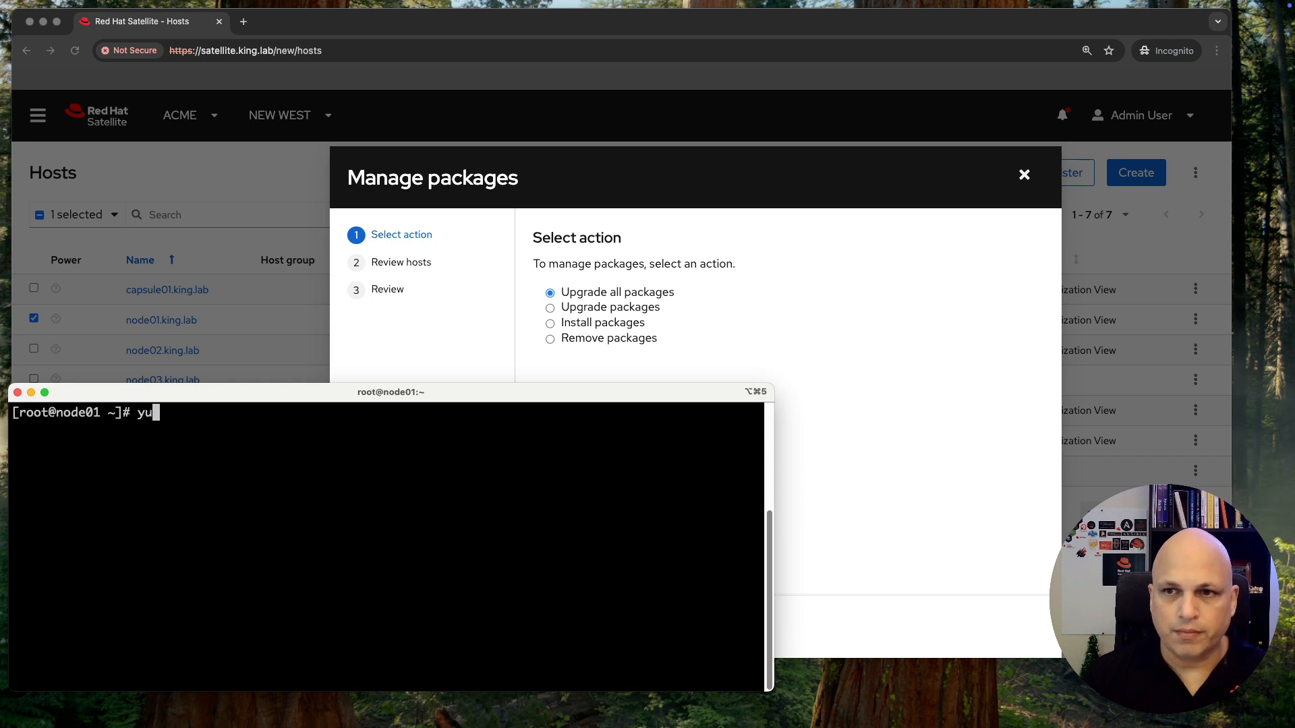
pyautogui.write('dnf ')
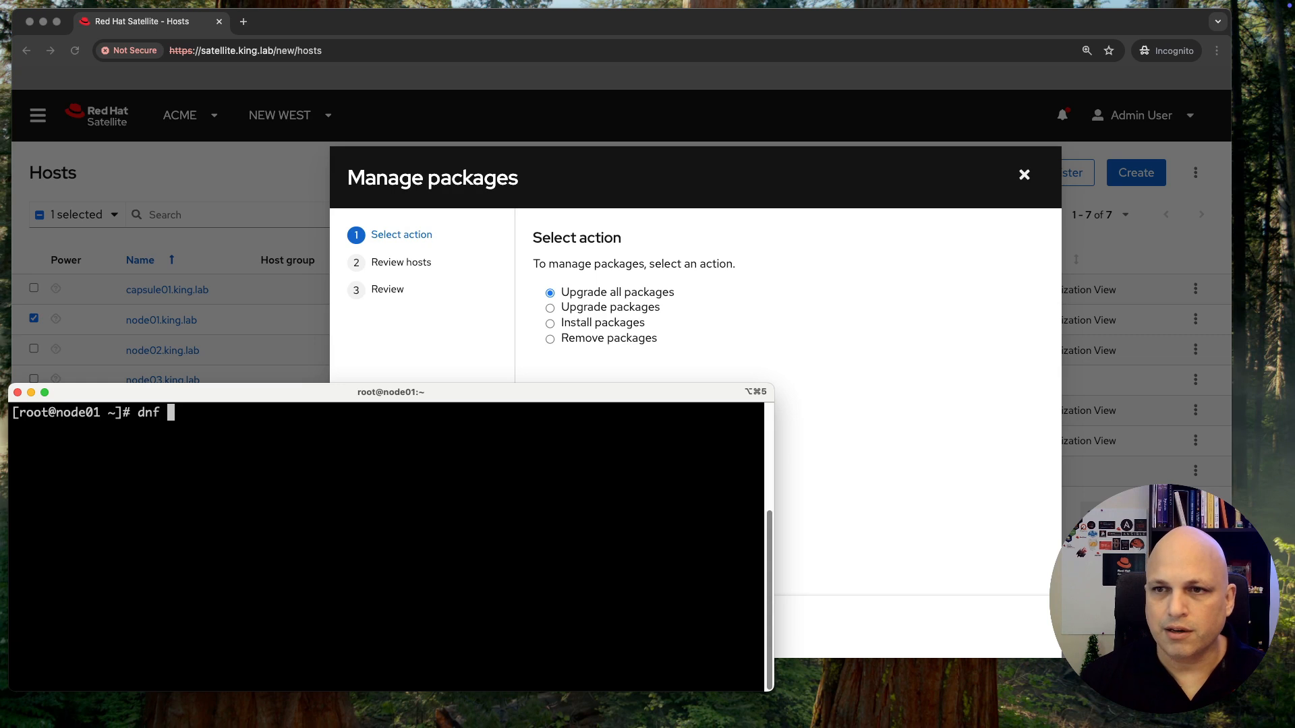
pyautogui.write('update')
pyautogui.press('Return')
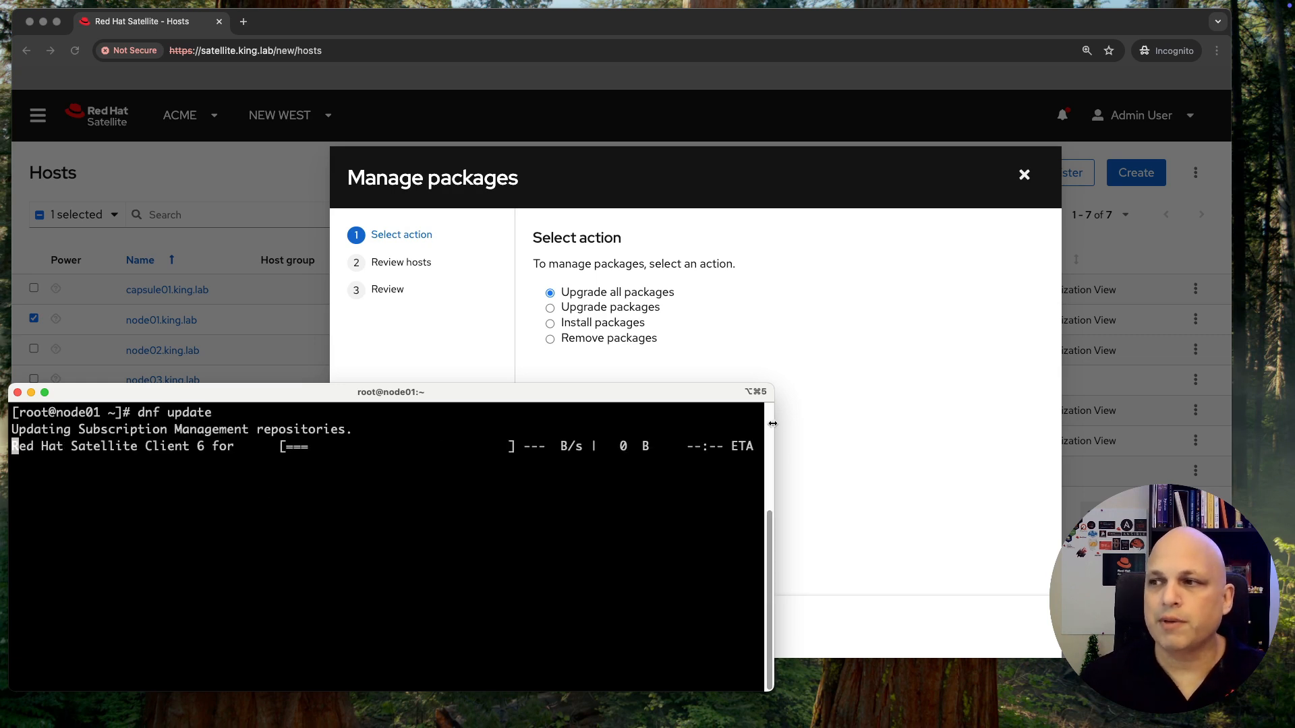
pyautogui.moveTo(775, 422); pyautogui.dragTo(961, 424)
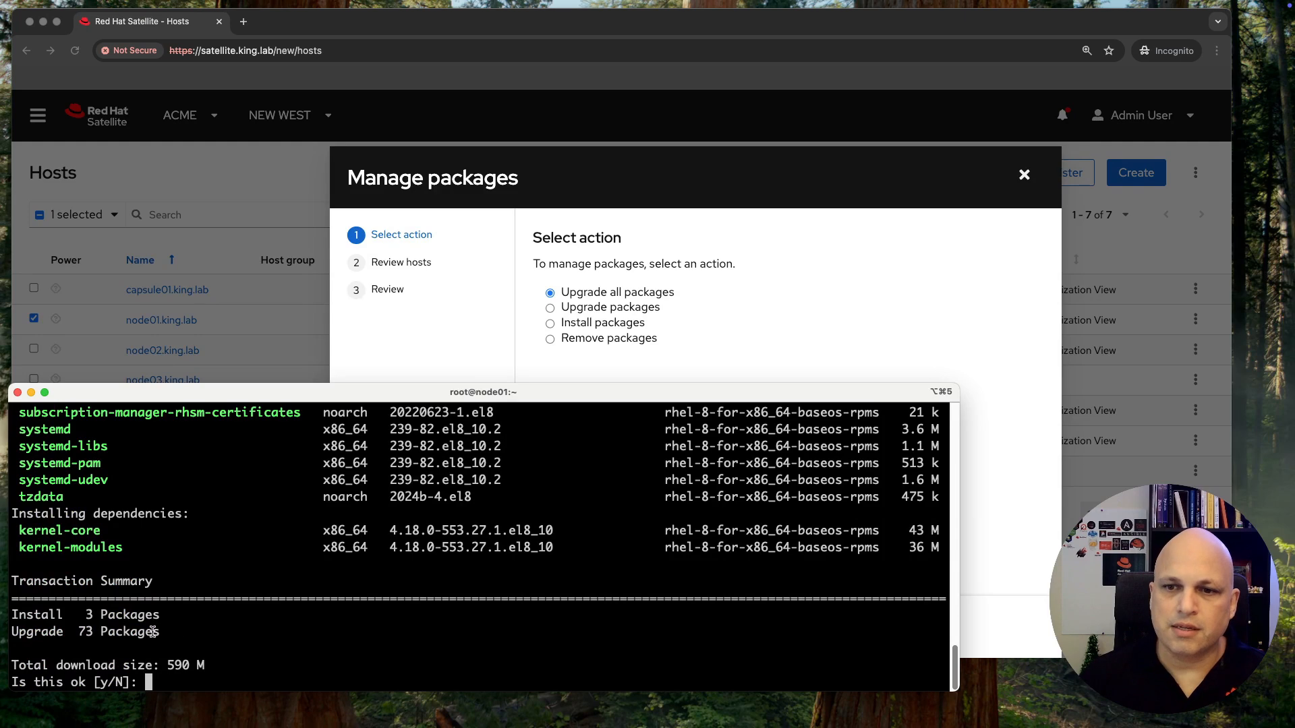
# - Examine the transaction summary and the list of packages pending upgrade on node01, and return to the package management wizard in the browser
pyautogui.doubleClick(118, 631)
pyautogui.click(118, 631)
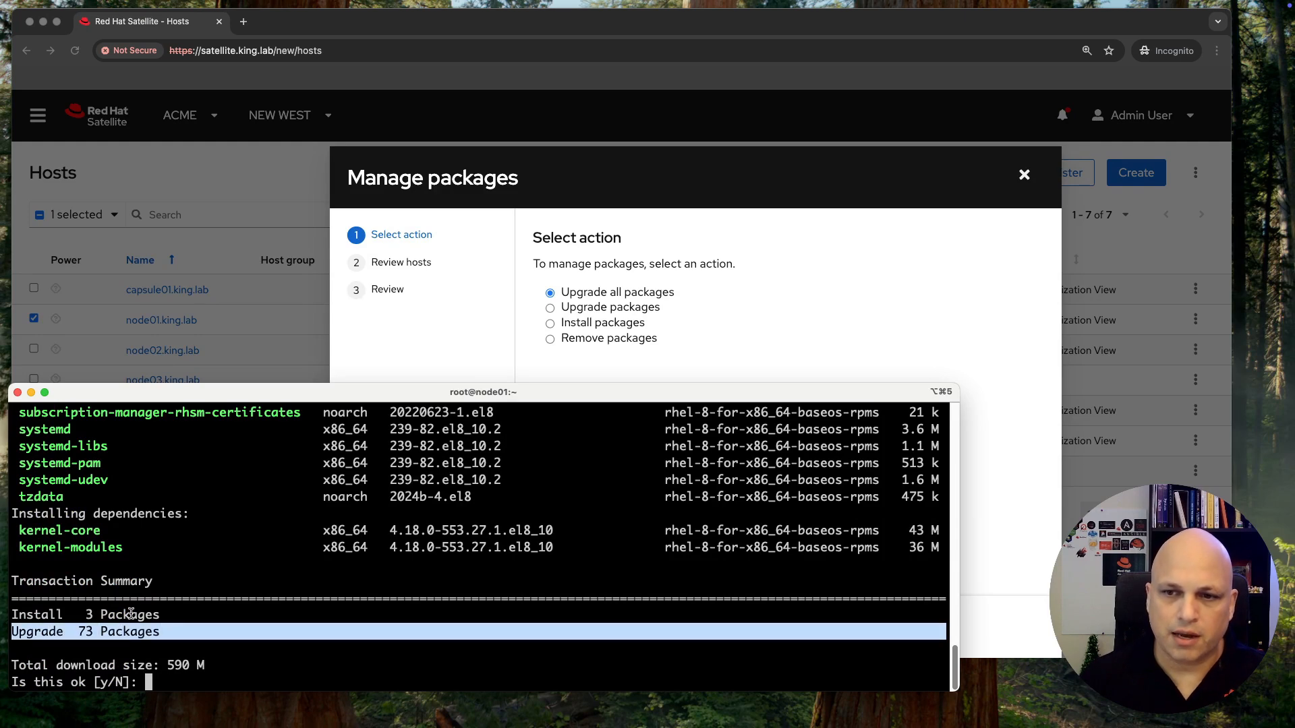
pyautogui.scroll(2, 202, 587)
pyautogui.scroll(20, 203, 586)
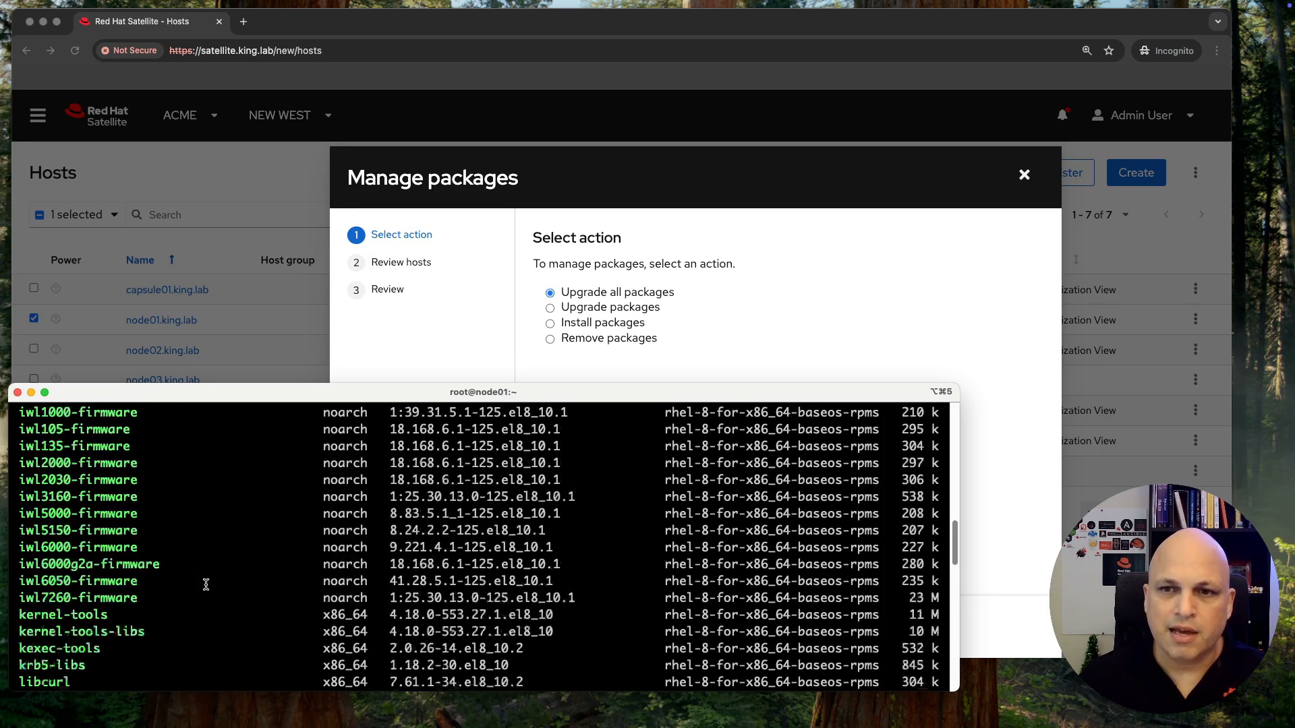
pyautogui.scroll(-4, 205, 584)
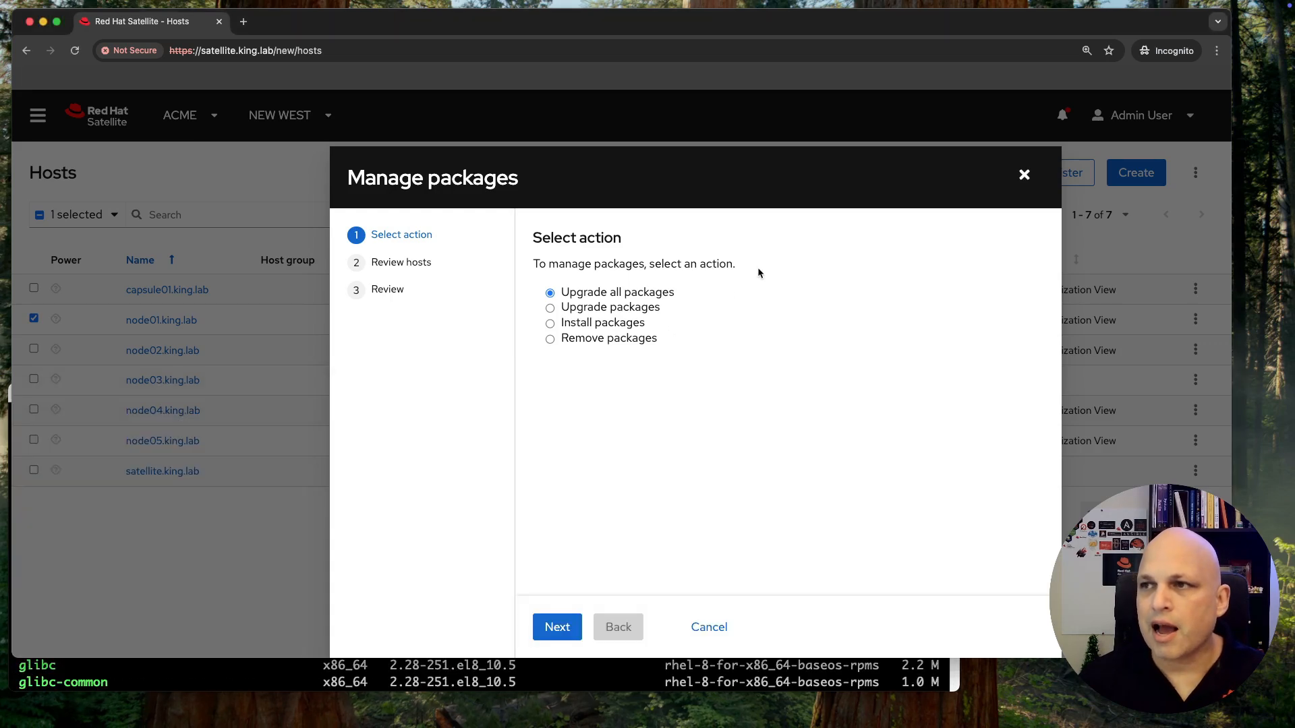
pyautogui.click(759, 274)
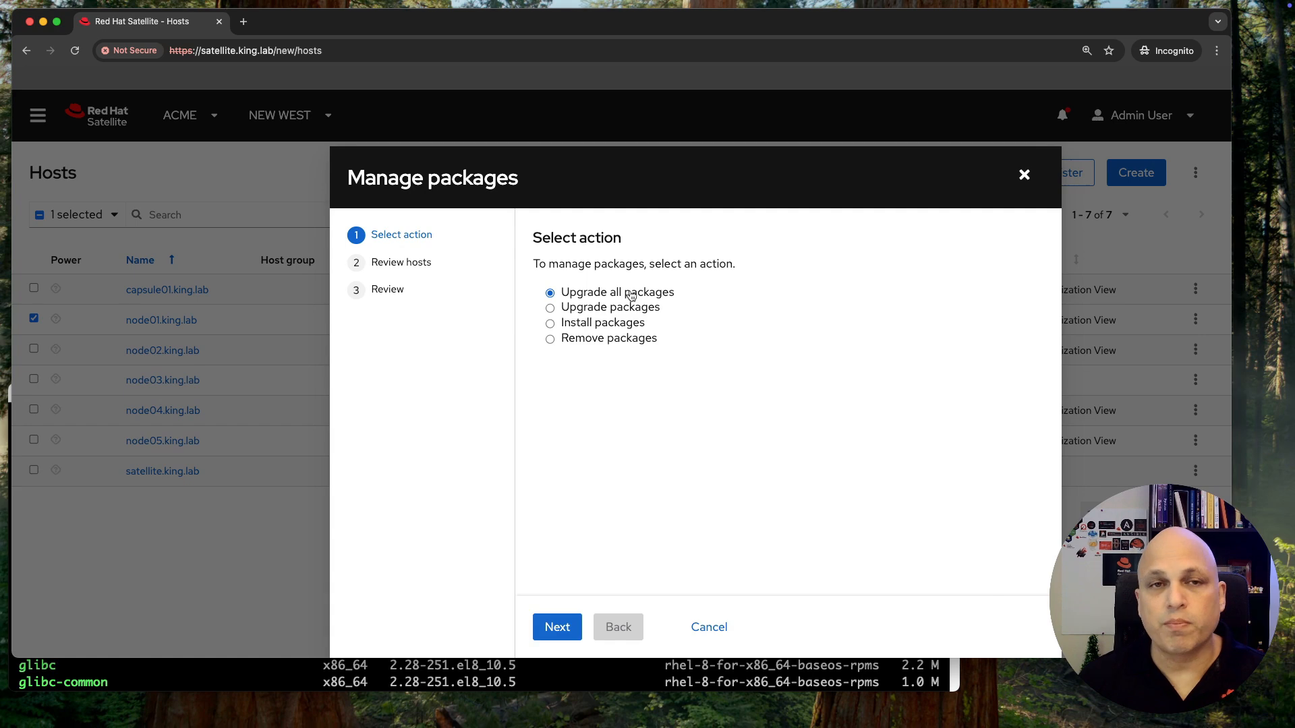
# - Decline the pending dnf update transaction in the node01 terminal by answering n
pyautogui.click(291, 672)
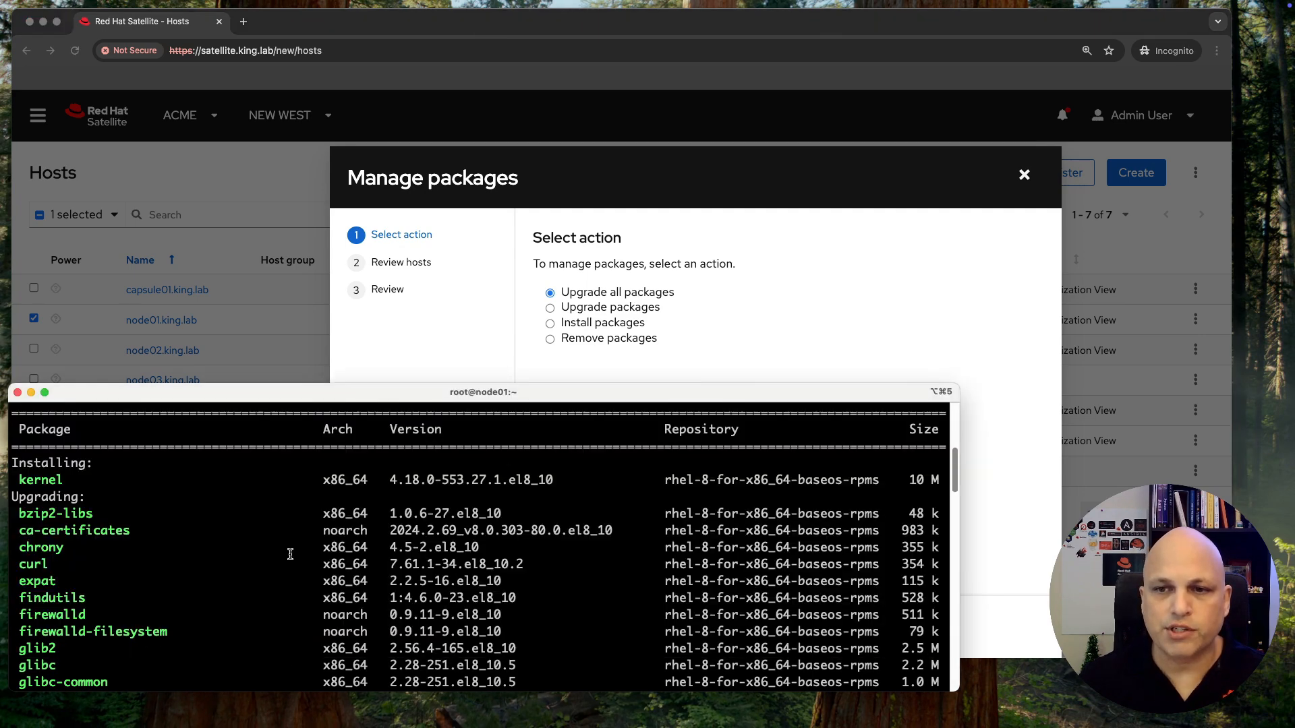
pyautogui.scroll(-15, 291, 554)
pyautogui.write('n')
pyautogui.press('Return')
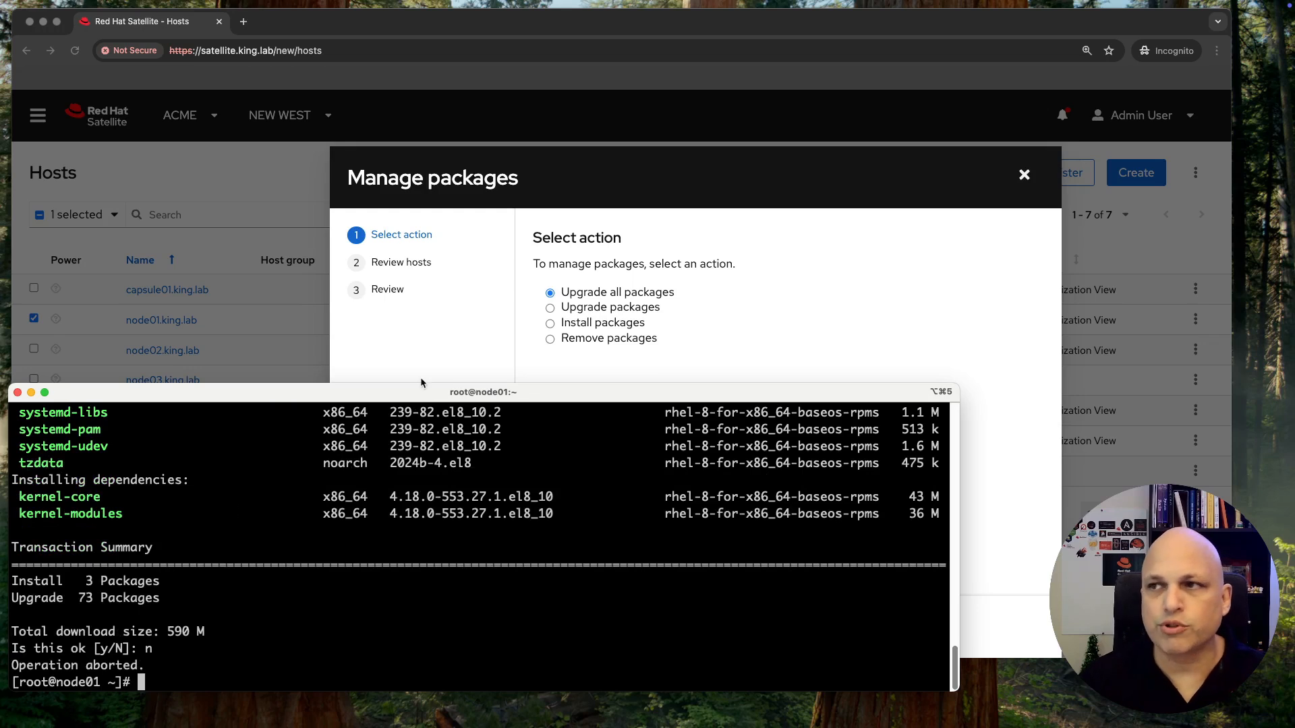
# - Back in the Satellite browser window, try the install and remove package actions, settle on Upgrade packages, and continue to the package selection
pyautogui.click(840, 197)
pyautogui.click(611, 309)
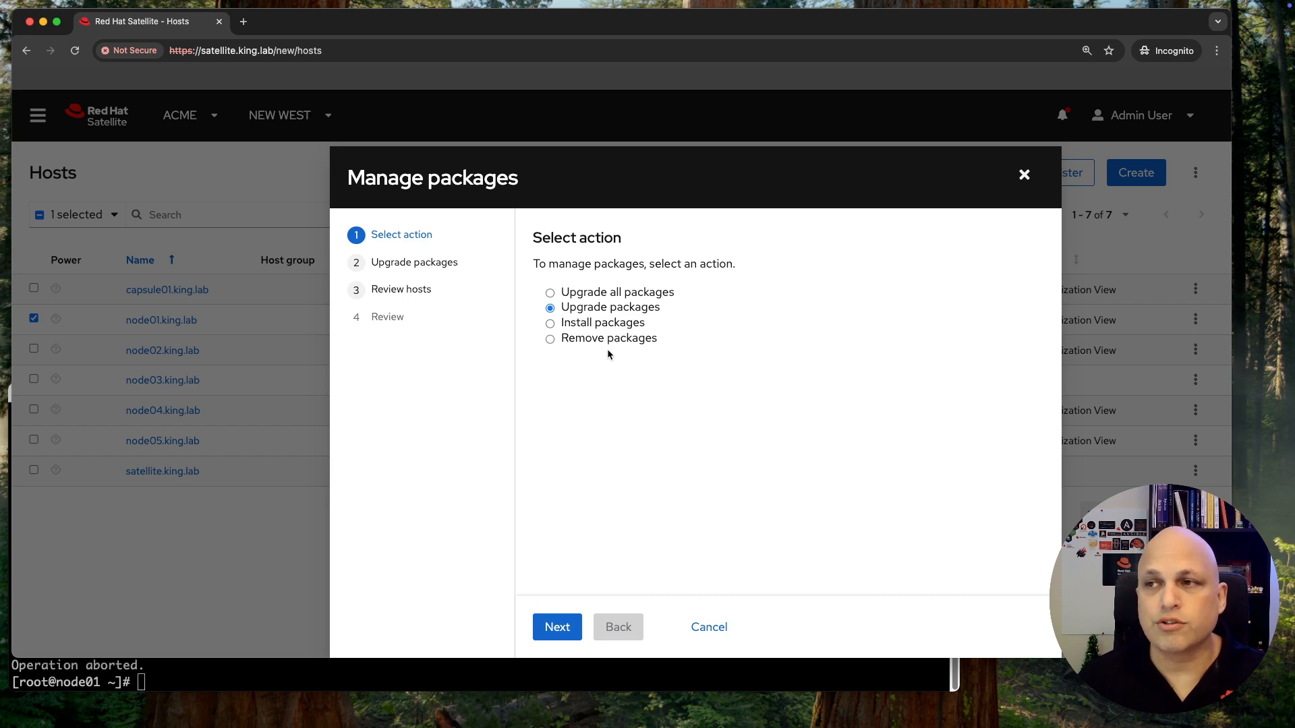
pyautogui.click(620, 325)
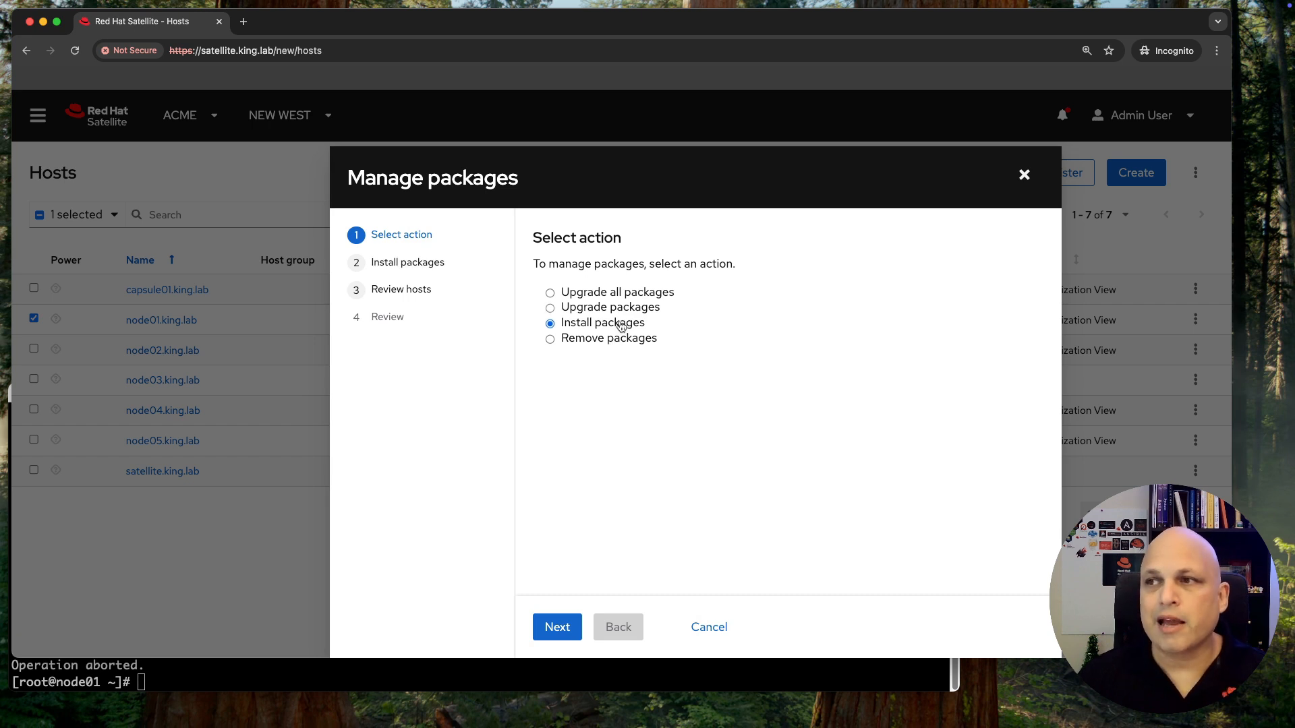
pyautogui.click(618, 342)
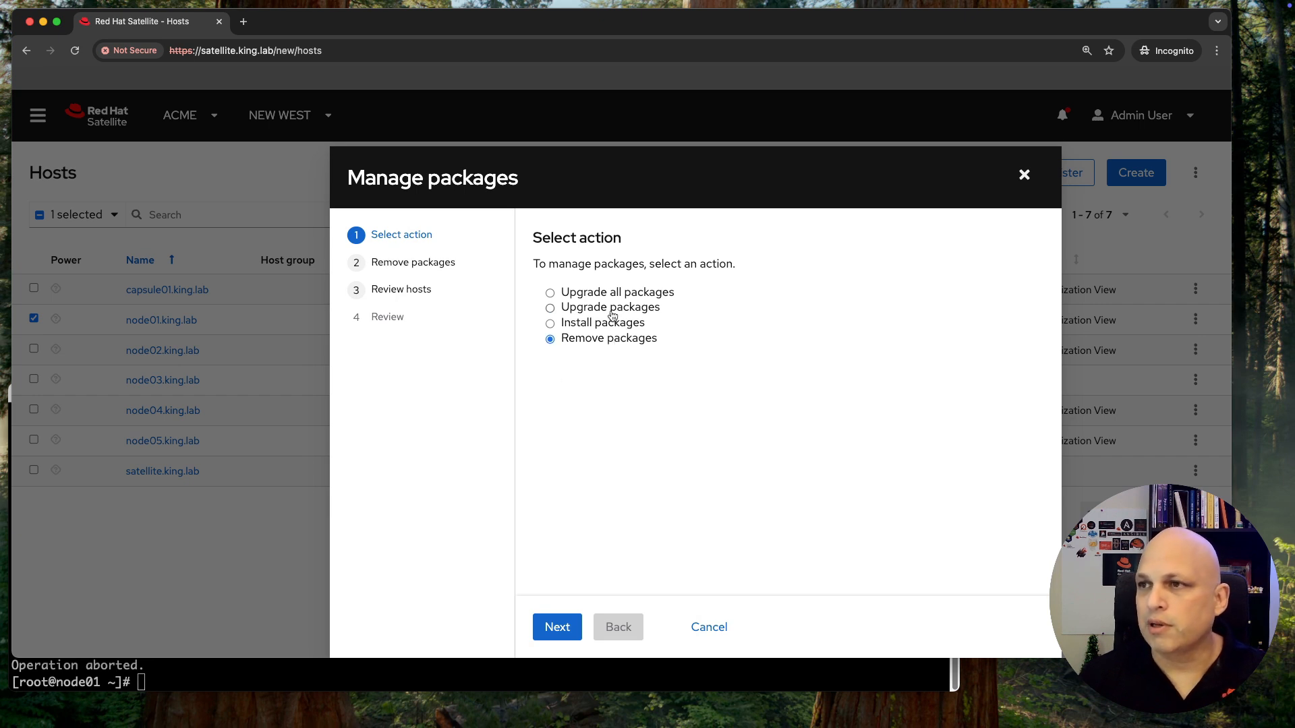
pyautogui.click(613, 309)
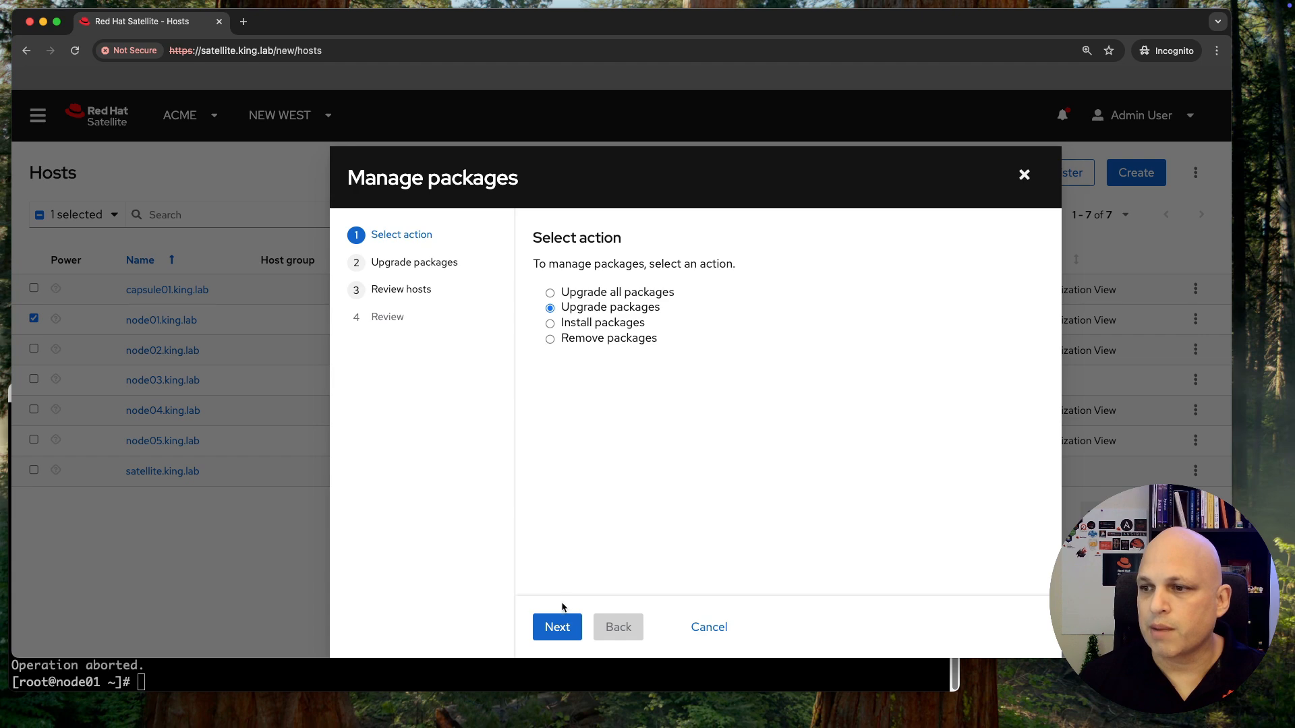
pyautogui.click(570, 630)
# - In the node01 terminal, find curl among the listed upgrades and query its installed version with rpm -q curl
pyautogui.click(211, 680)
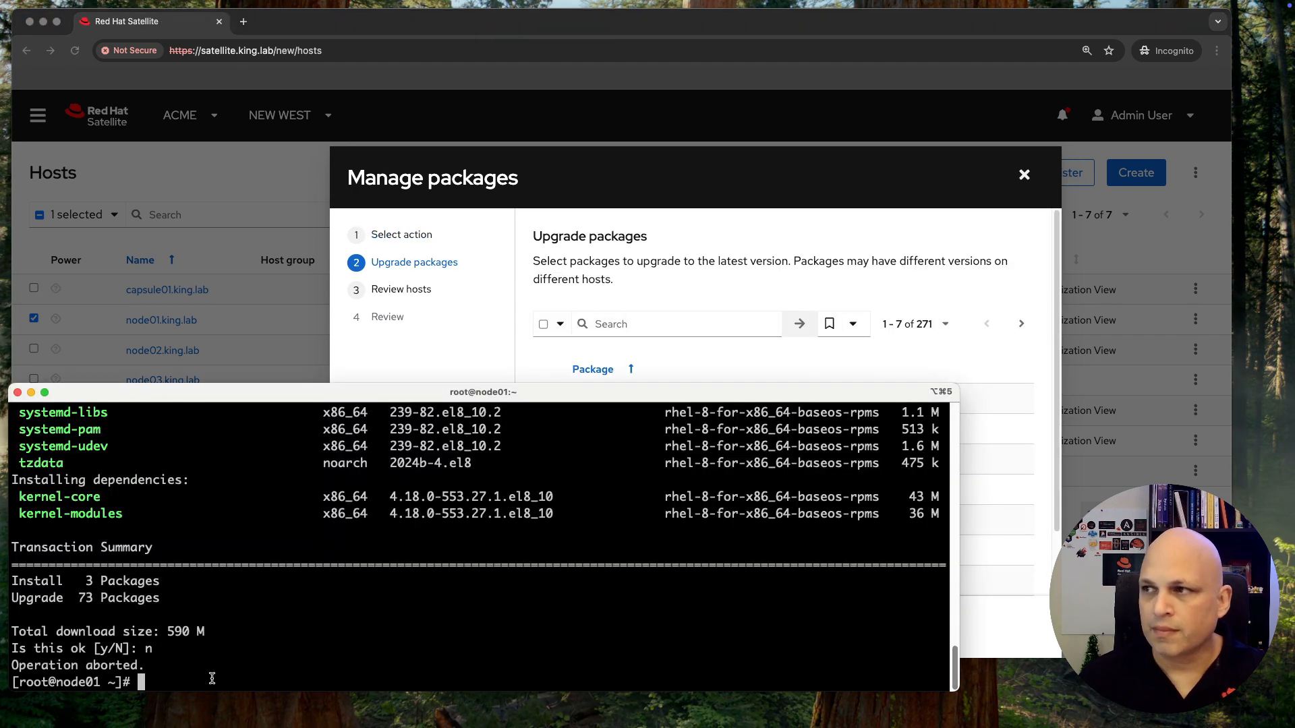
pyautogui.scroll(20, 444, 544)
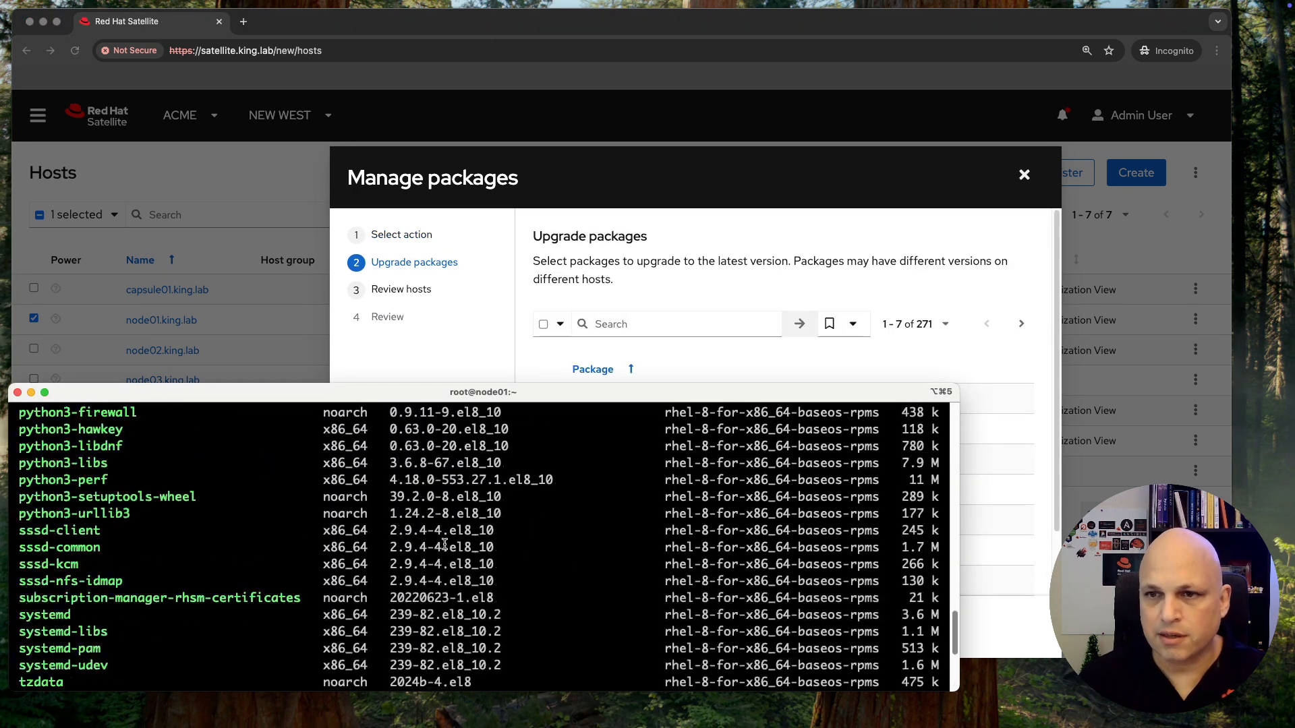
pyautogui.scroll(10, 445, 544)
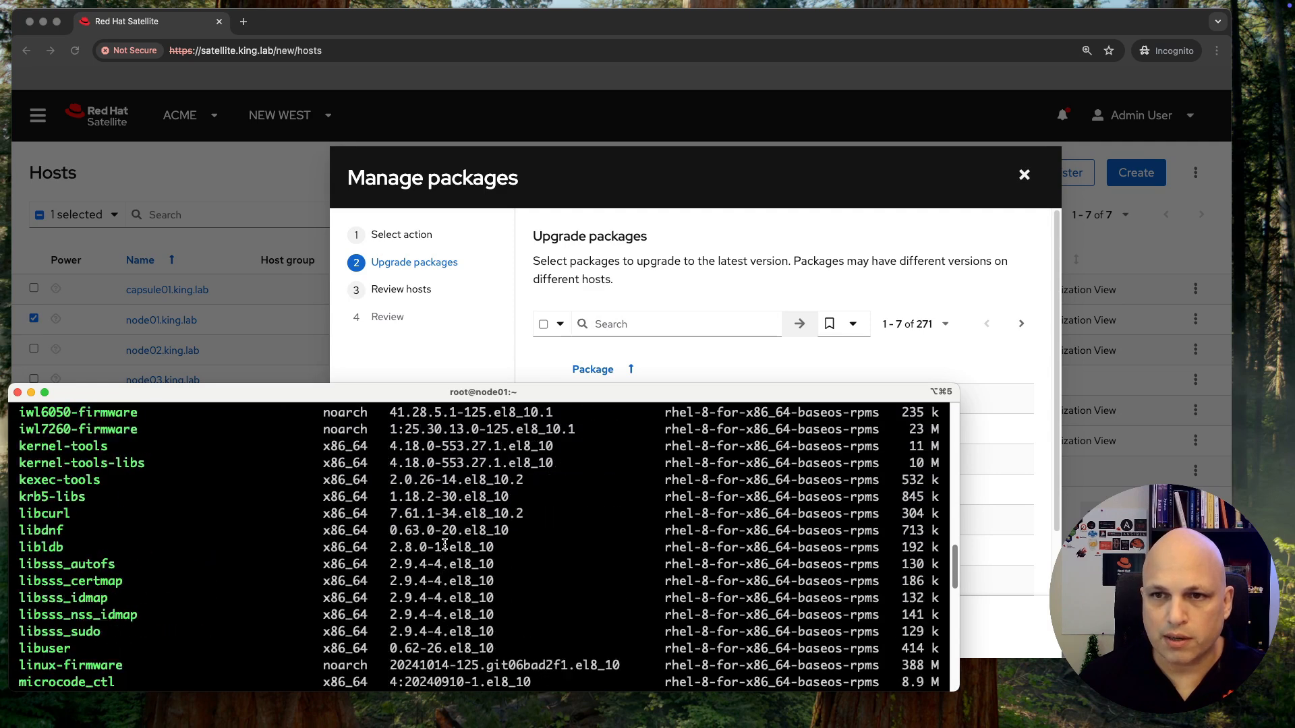
pyautogui.scroll(2, 444, 545)
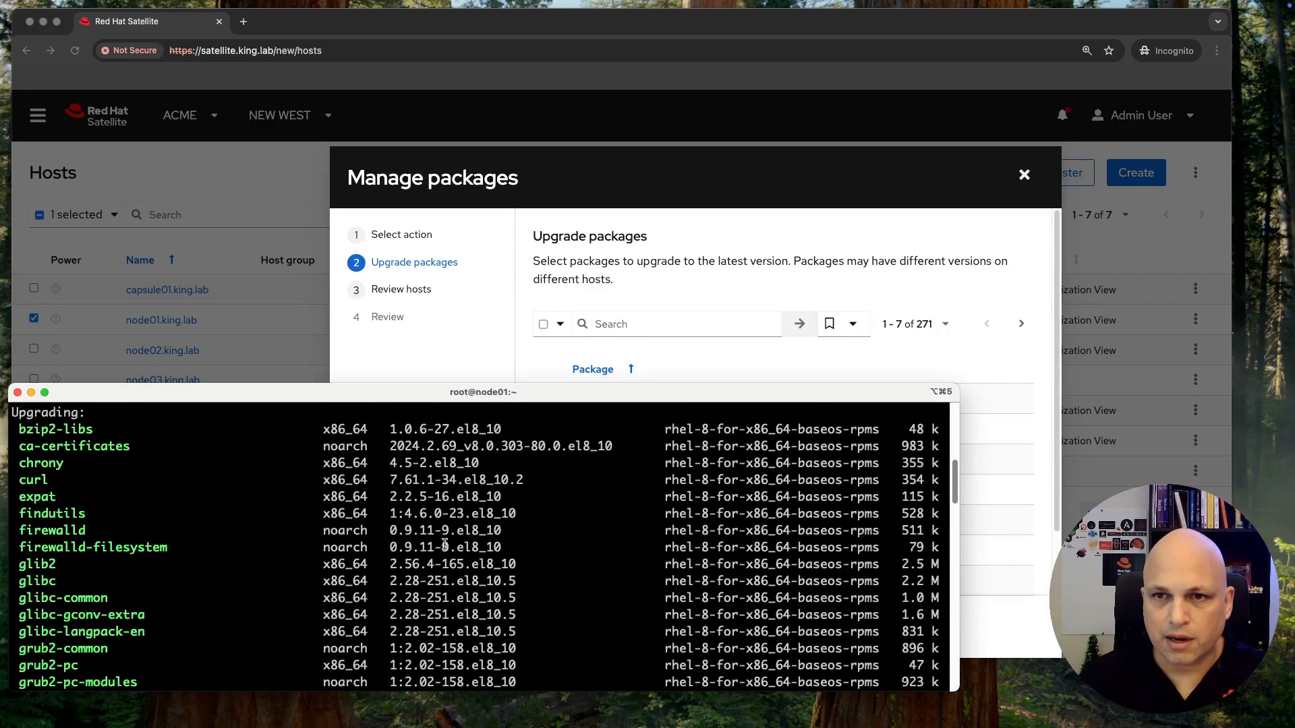
pyautogui.doubleClick(24, 480)
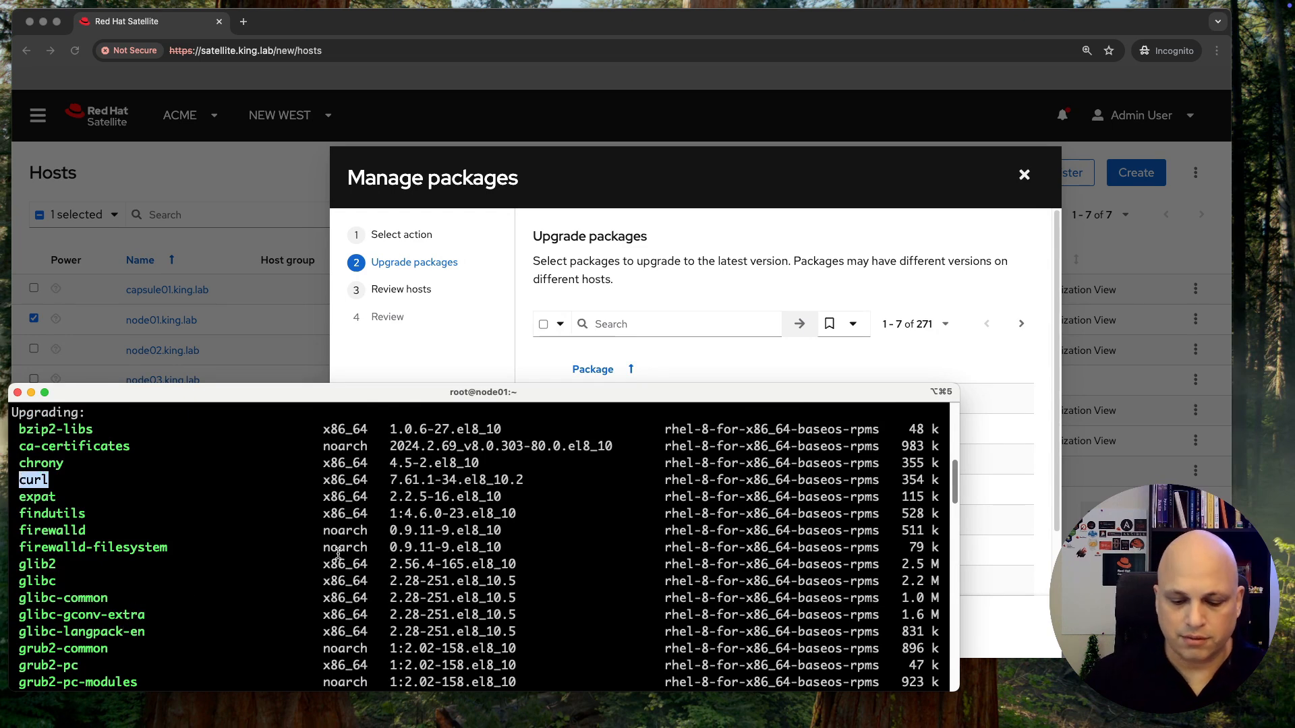
pyautogui.write('rpm -q curl')
pyautogui.hotkey('ctrl', 'l')
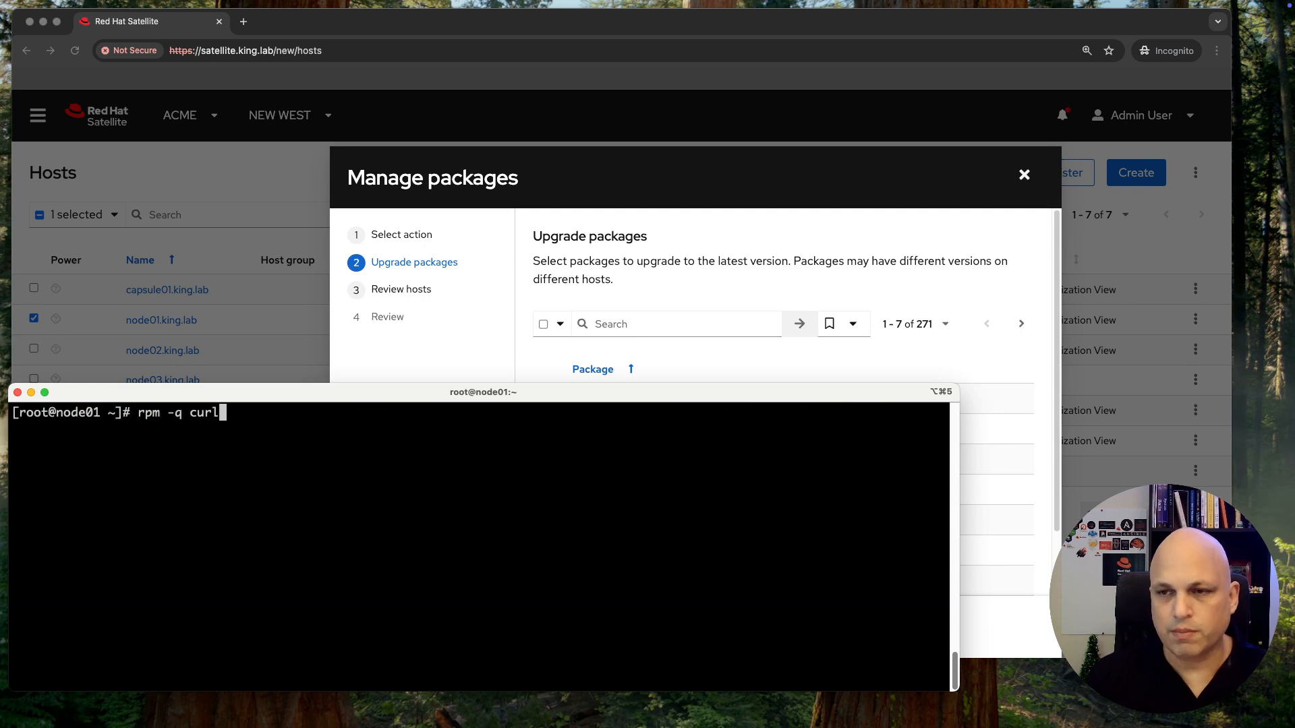
pyautogui.press('Return')
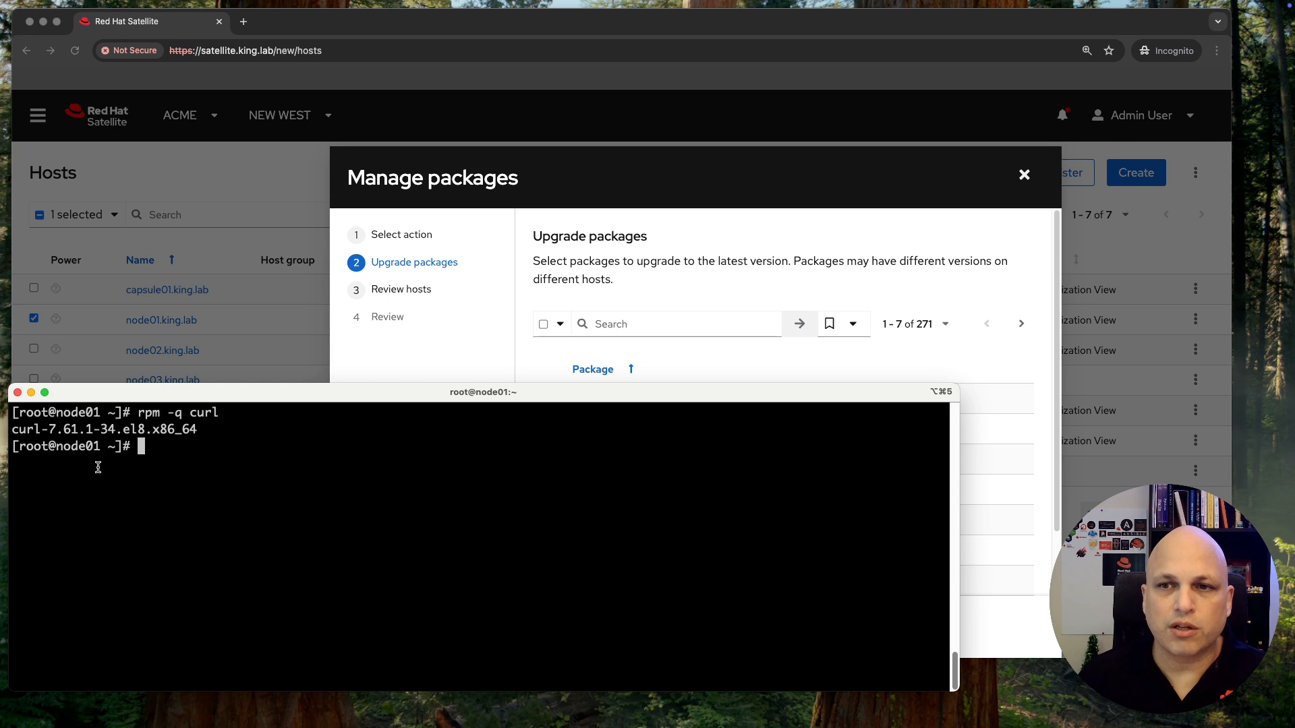
# - Return to the Satellite browser window, search the upgradable packages for curl, and select the curl package
pyautogui.click(784, 249)
pyautogui.click(660, 323)
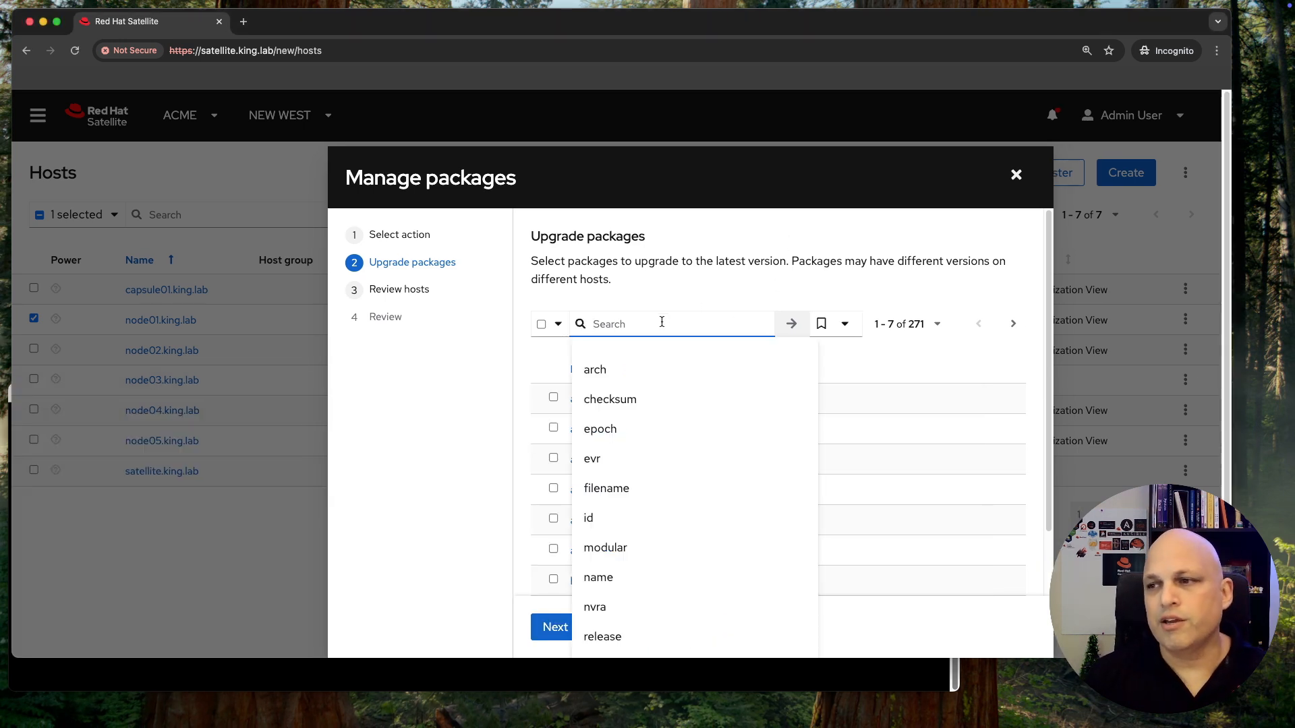
pyautogui.write('nam')
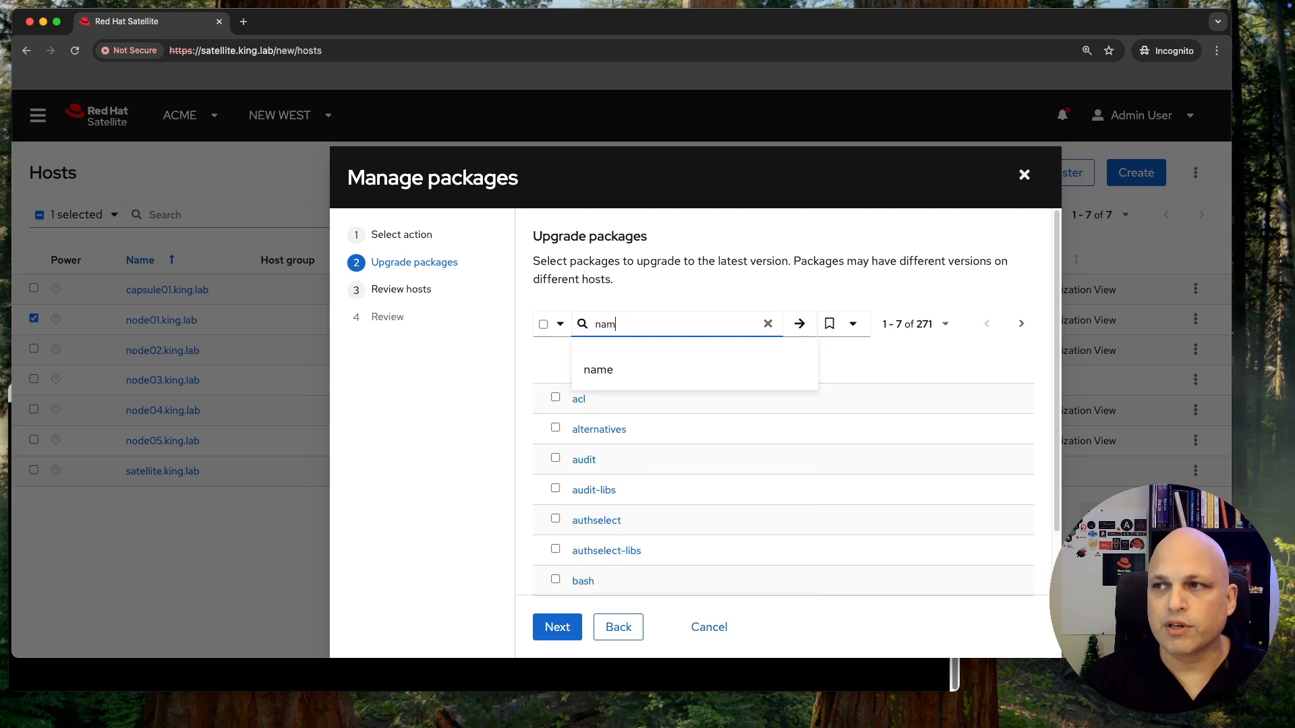
pyautogui.write('e =')
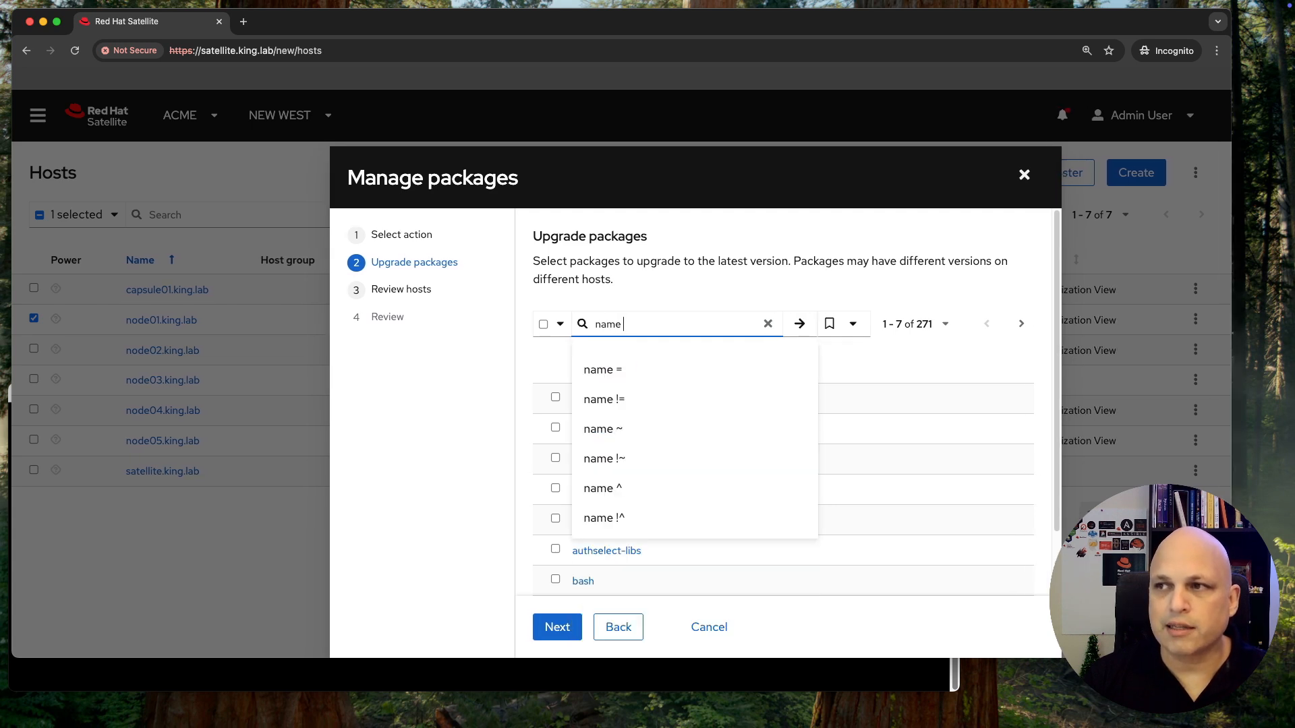
pyautogui.press('BackSpace')
pyautogui.press('BackSpace')
pyautogui.press('BackSpace')
pyautogui.press('BackSpace')
pyautogui.press('BackSpace')
pyautogui.press('BackSpace')
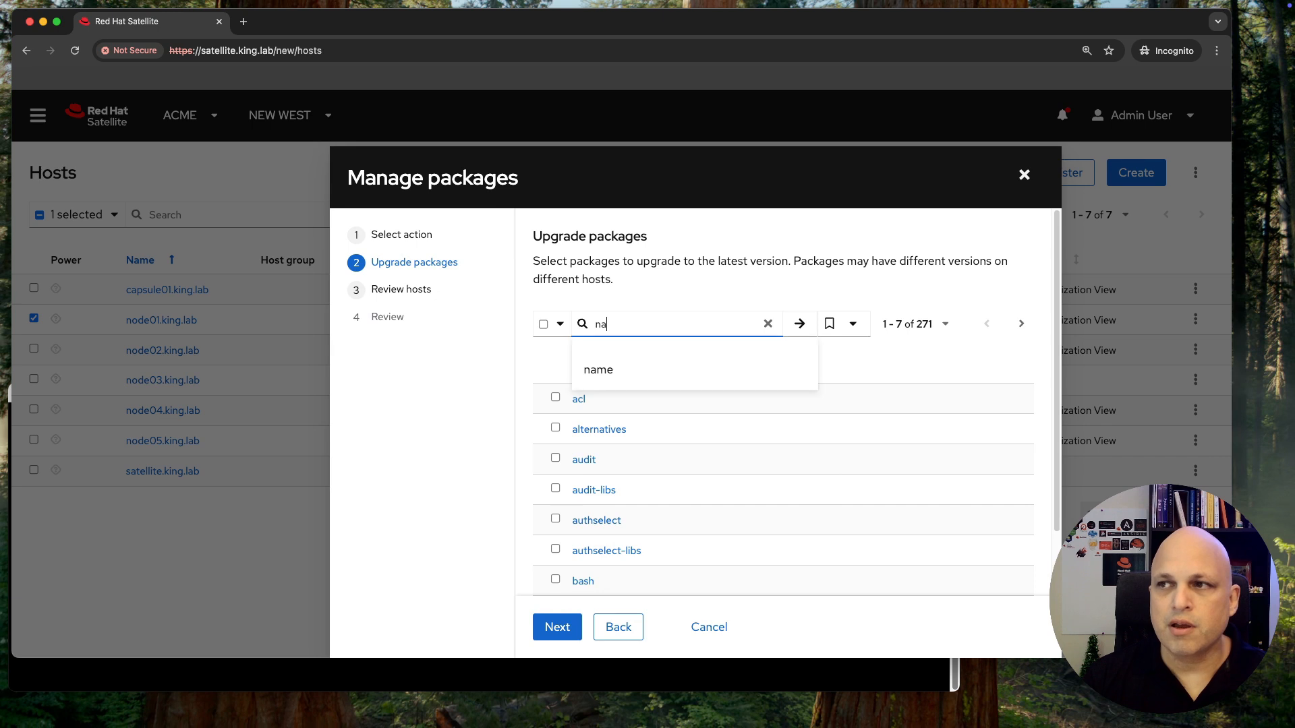
pyautogui.write('curl')
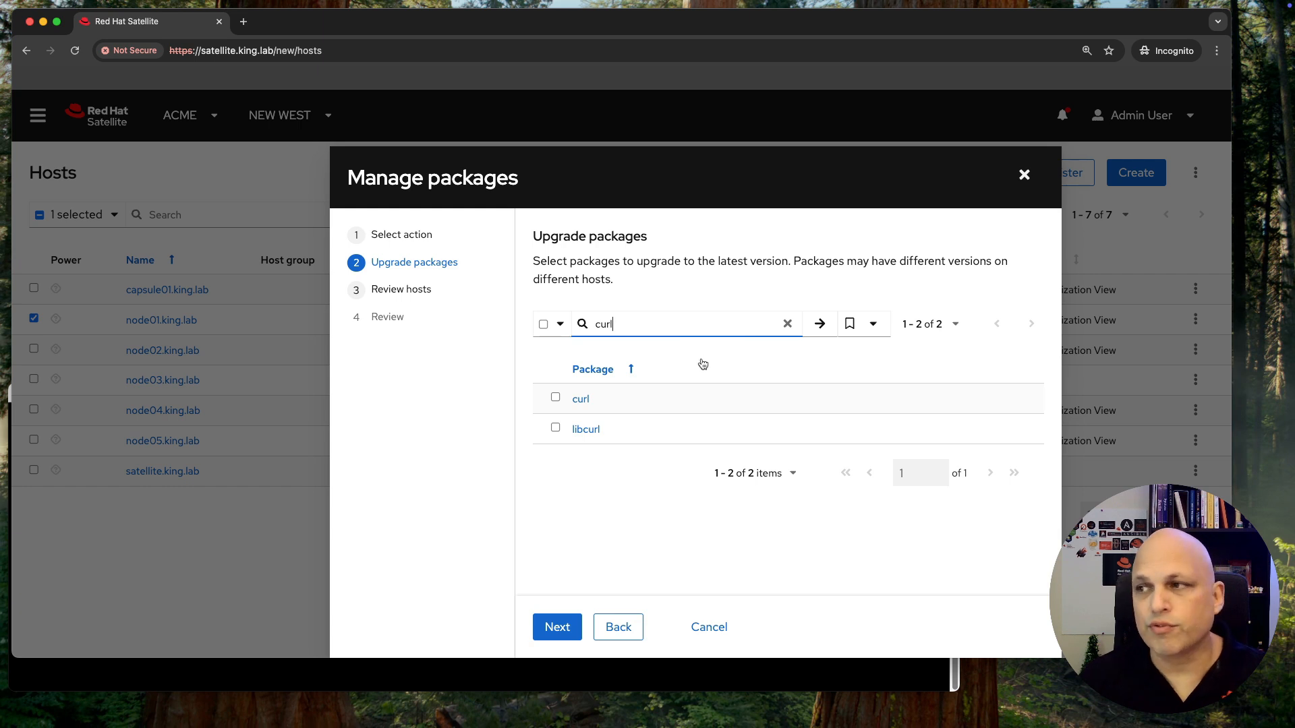
pyautogui.click(557, 398)
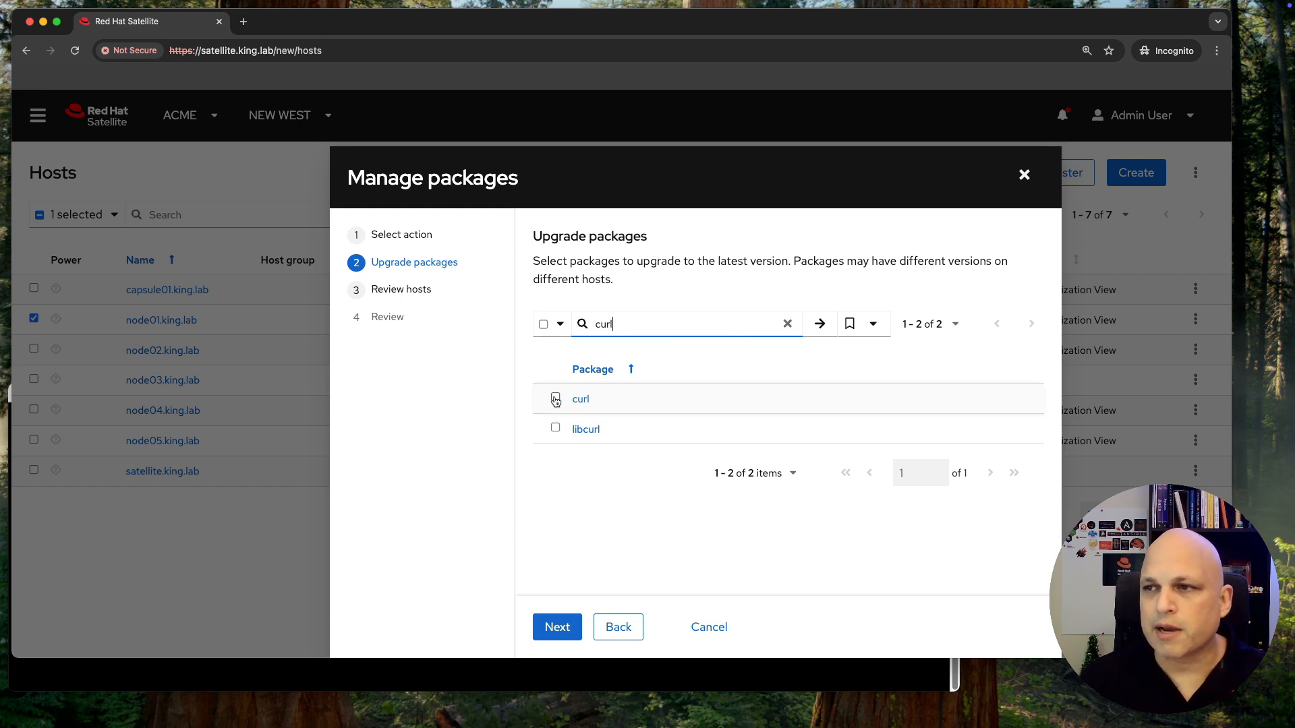
# - Keep node01.king.lab as the target host, continue to the final review, and expand the packages to be updated
pyautogui.click(563, 628)
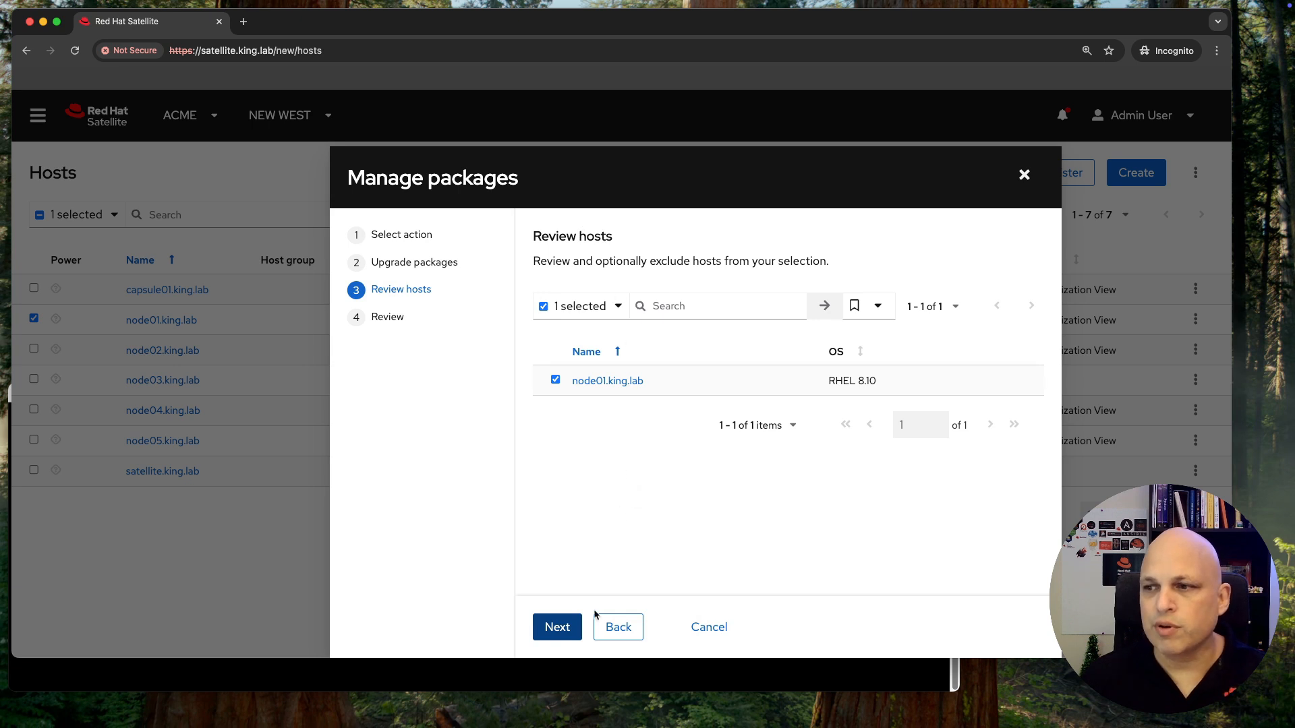
pyautogui.click(557, 627)
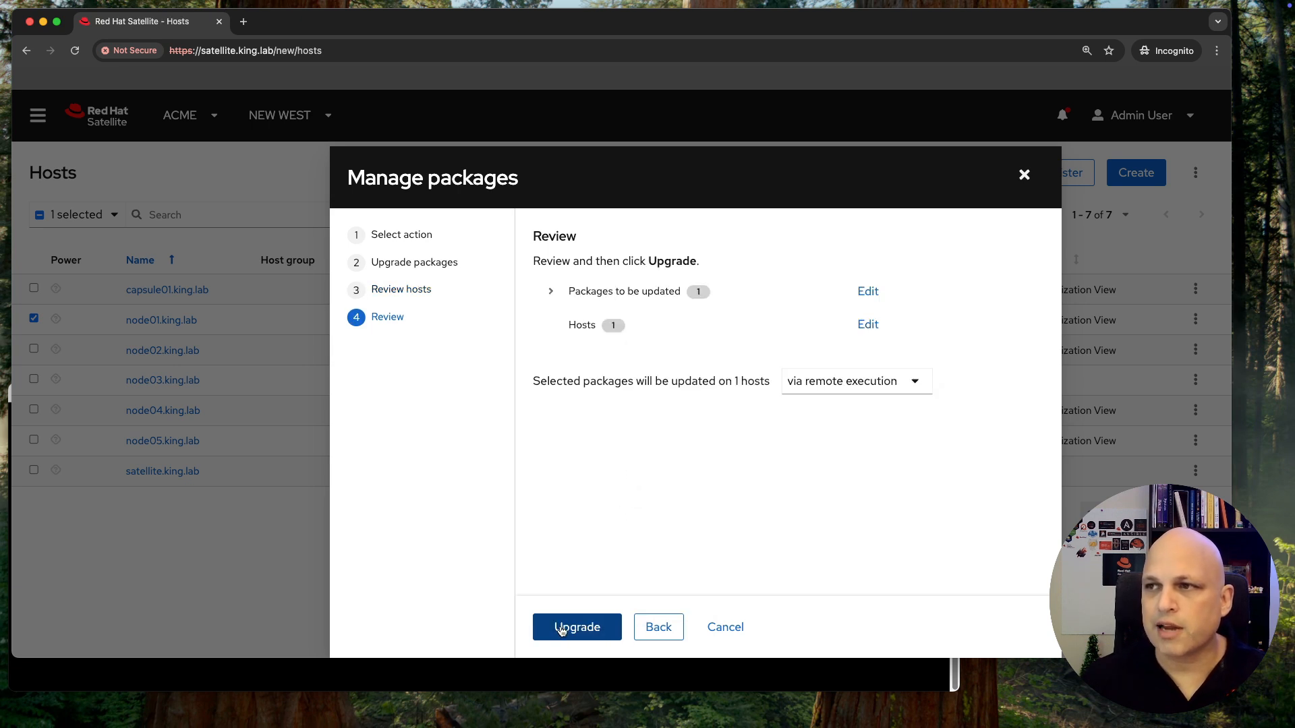
pyautogui.click(550, 293)
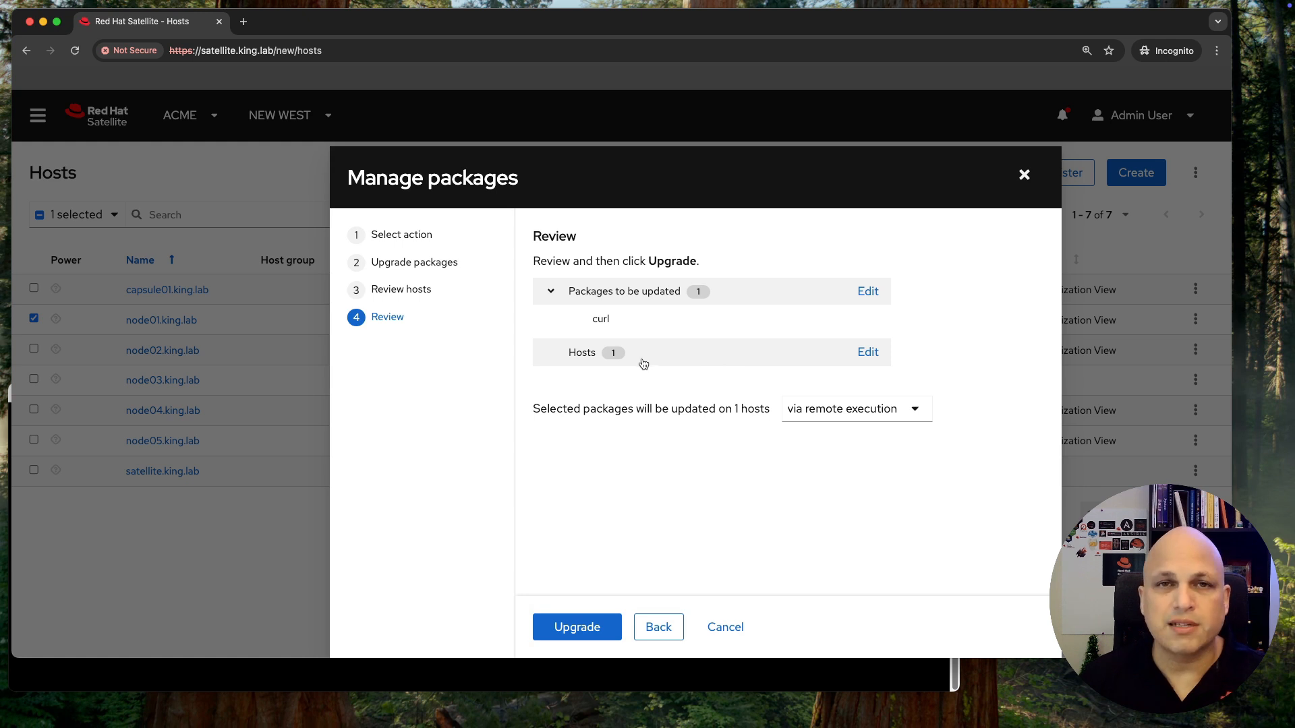
# - Keep the update method as via remote execution and start the curl upgrade on node01.king.lab
pyautogui.click(920, 412)
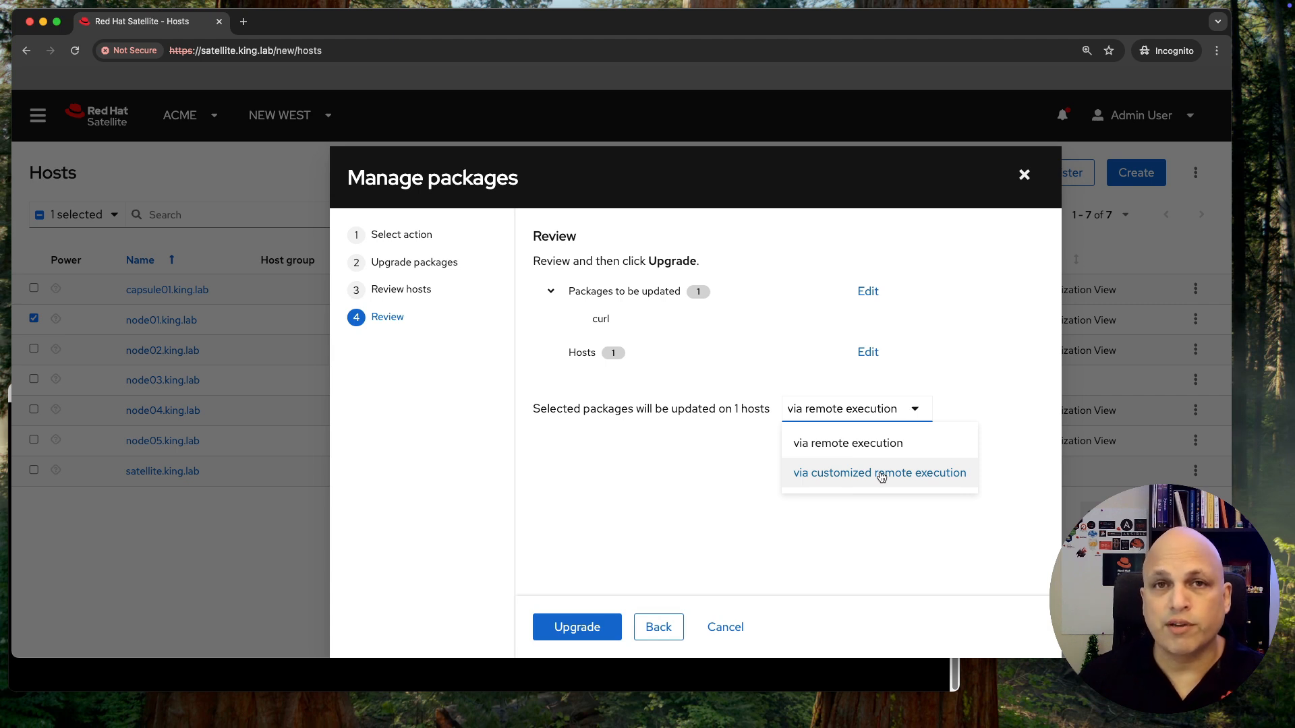
pyautogui.click(904, 445)
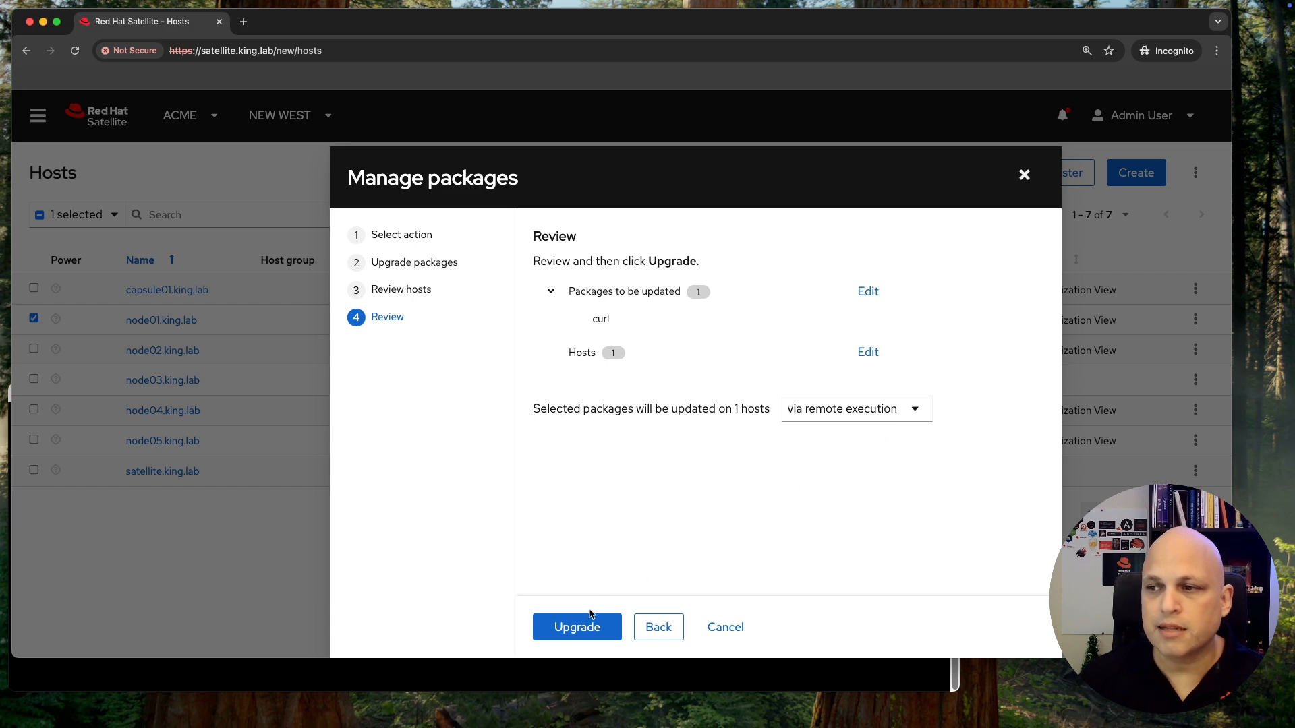
pyautogui.click(578, 627)
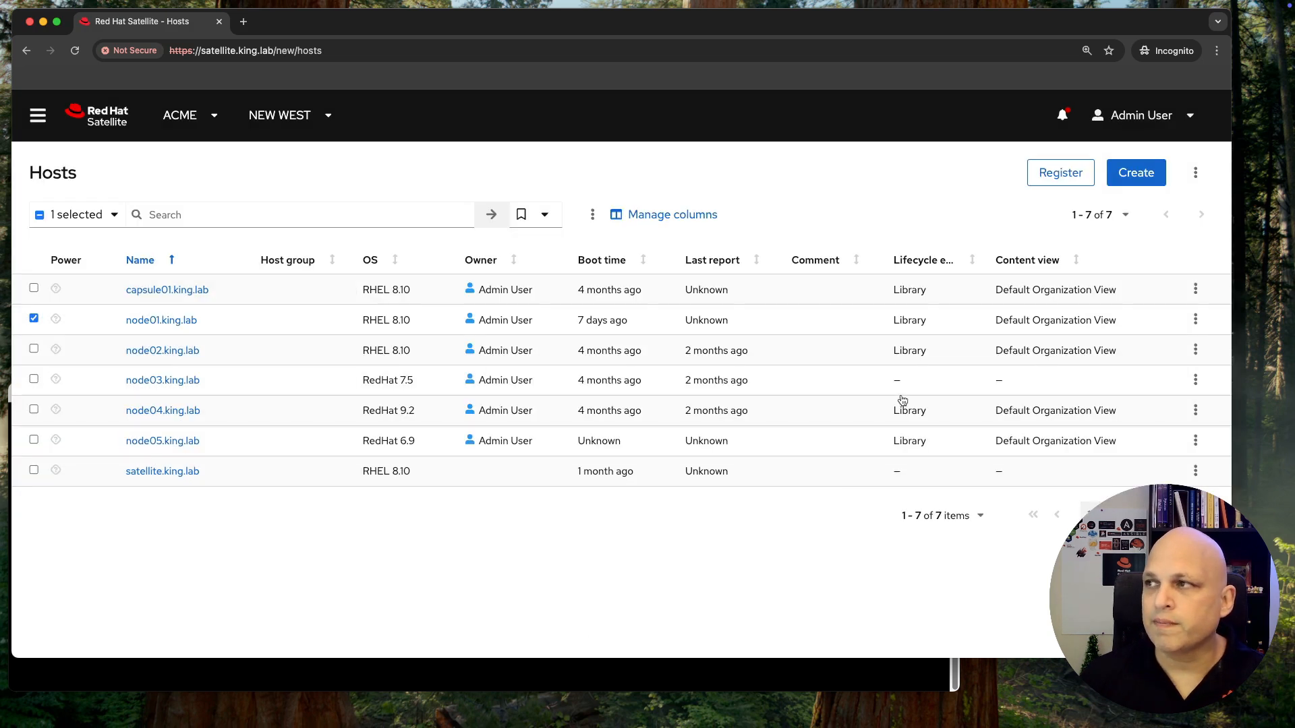
# - Open the curl update job's details in a new tab and examine the yum update action in node01.king.lab's template preview
pyautogui.keyDown('super'); pyautogui.click(828, 168); pyautogui.keyUp('super')
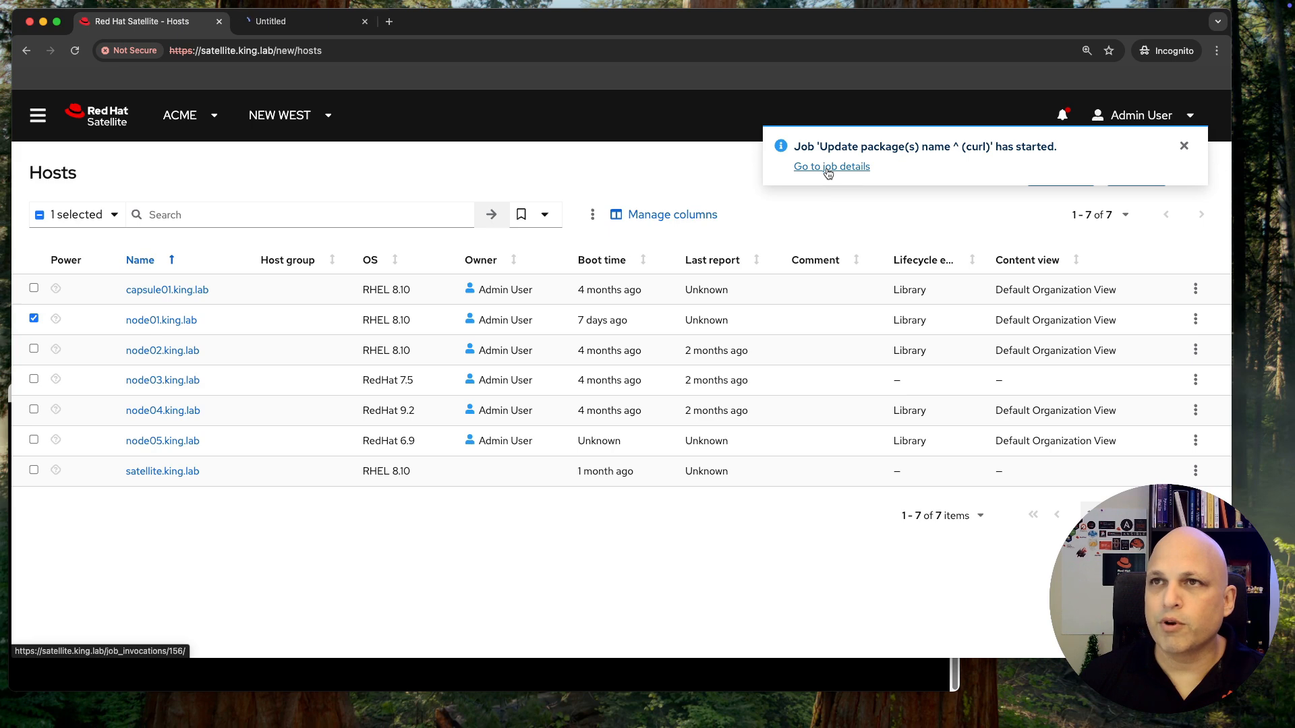
pyautogui.click(310, 21)
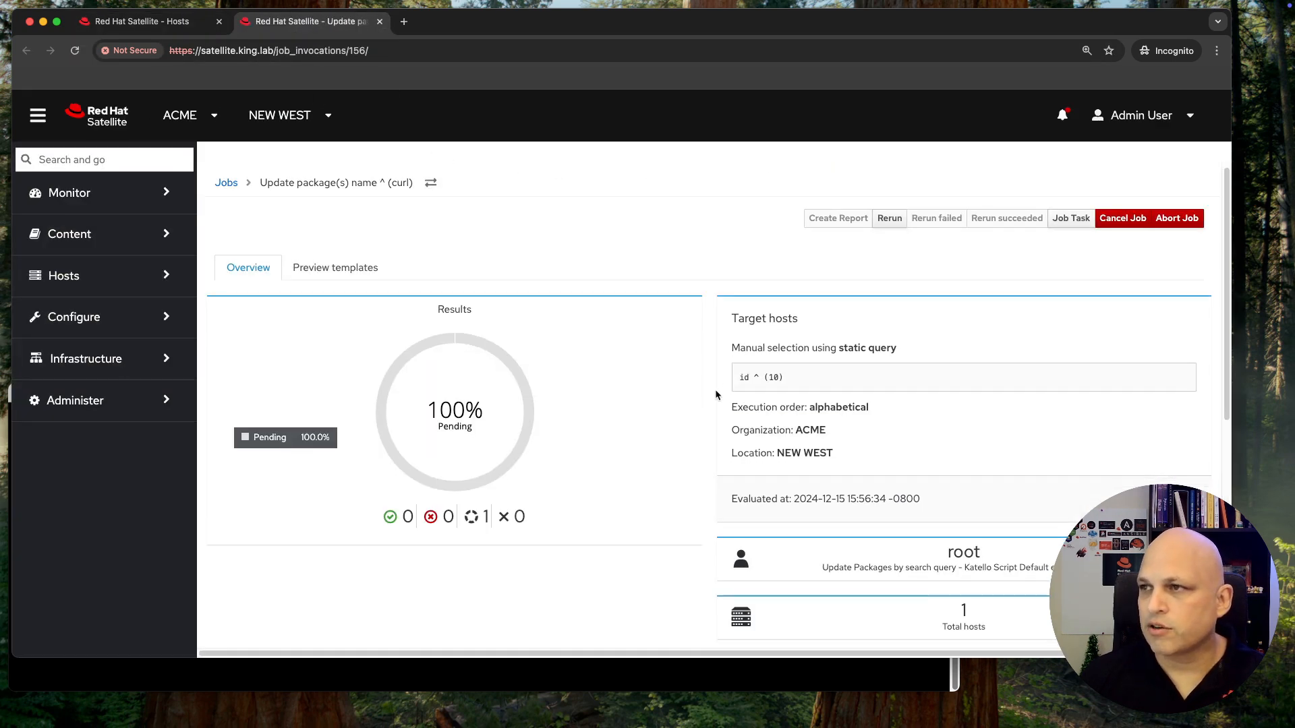
pyautogui.click(337, 276)
pyautogui.click(229, 387)
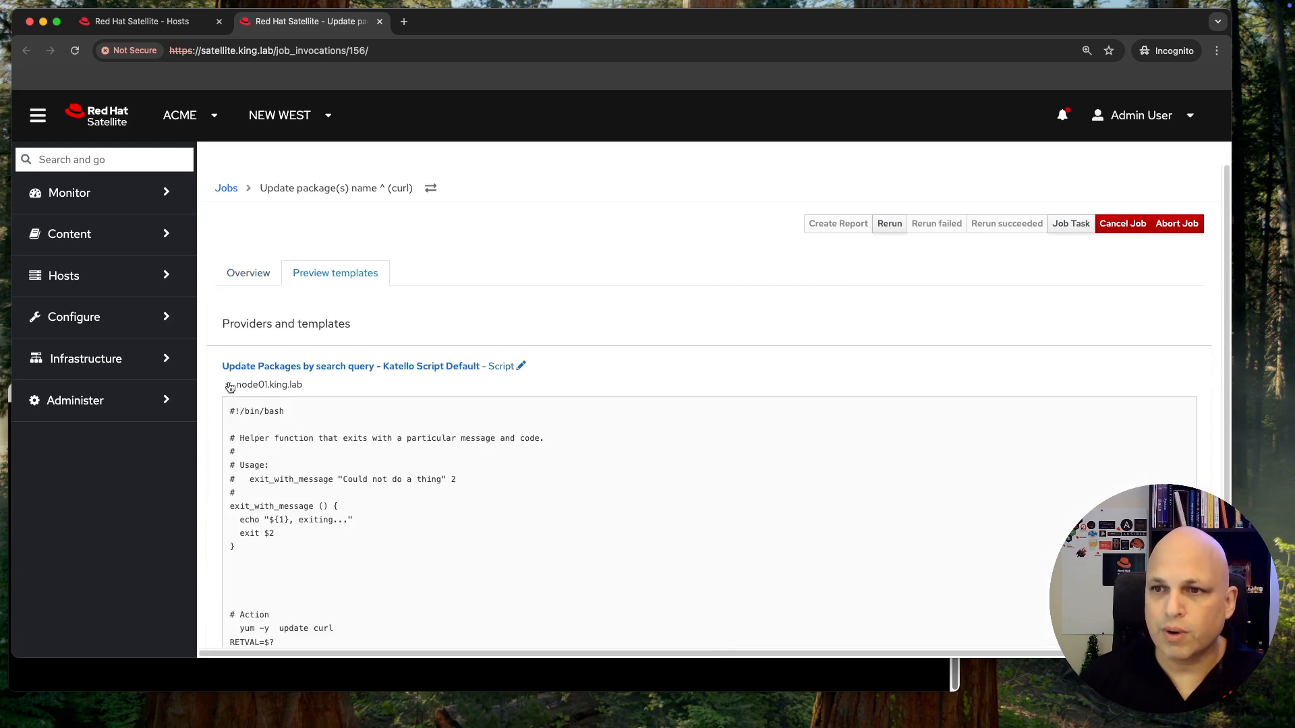
pyautogui.scroll(-3, 266, 542)
pyautogui.moveTo(240, 526); pyautogui.dragTo(268, 528)
pyautogui.doubleClick(294, 525)
pyautogui.doubleClick(323, 526)
# - Return to the job overview and open the execution output for node01.king.lab
pyautogui.click(263, 172)
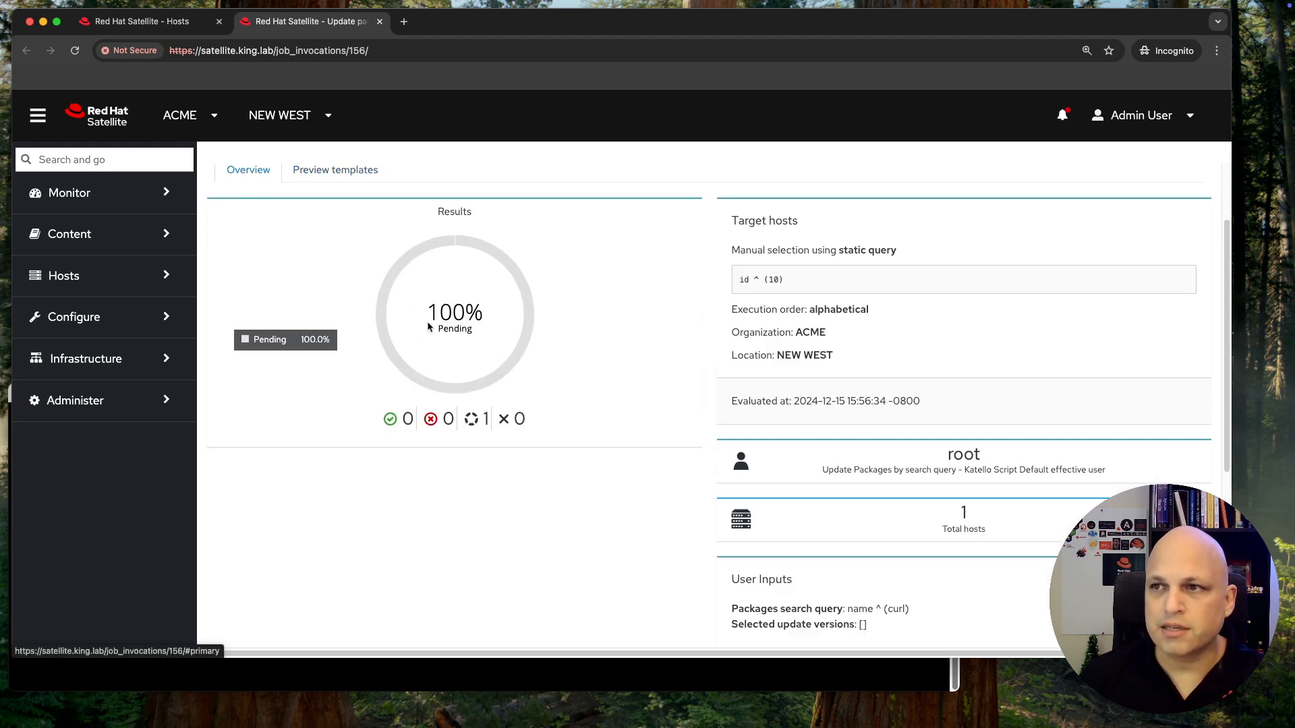
pyautogui.scroll(-5, 599, 347)
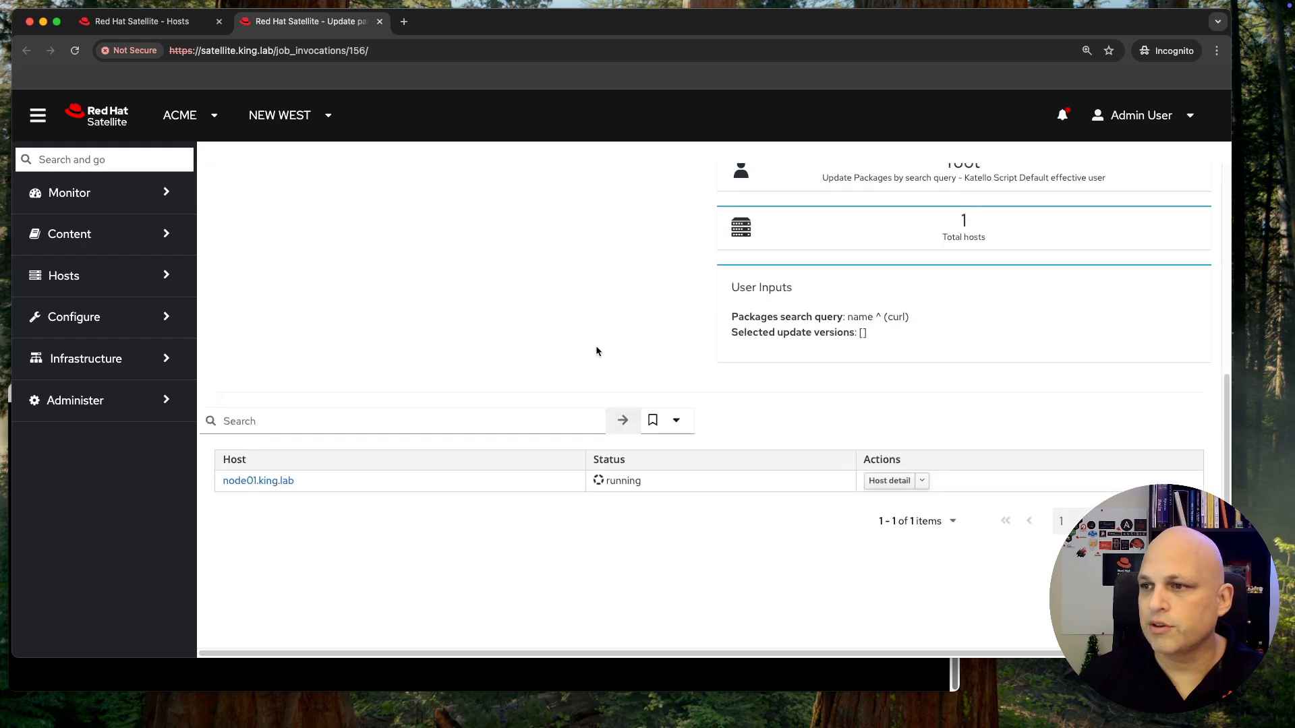
pyautogui.scroll(-5, 596, 346)
pyautogui.click(269, 445)
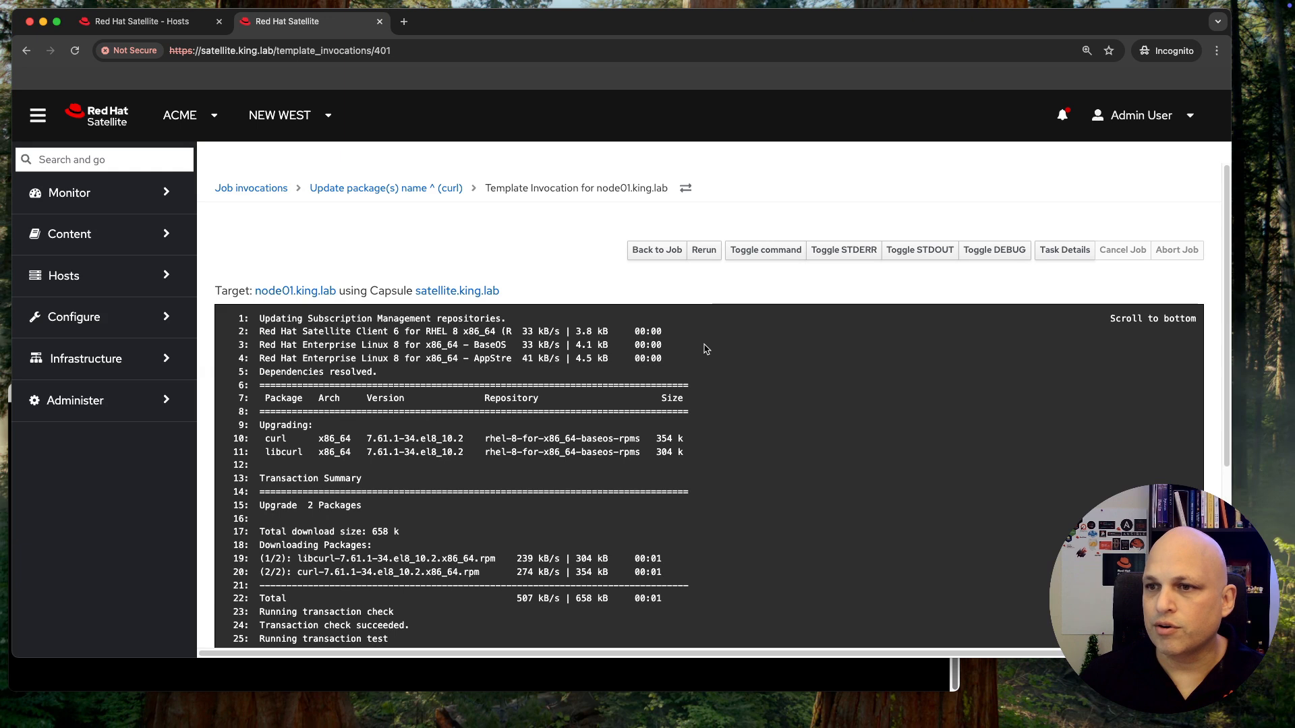
# - Show the executed script, hide it again, and examine the curl version listed in the upgrade output
pyautogui.click(766, 255)
pyautogui.scroll(-2, 512, 410)
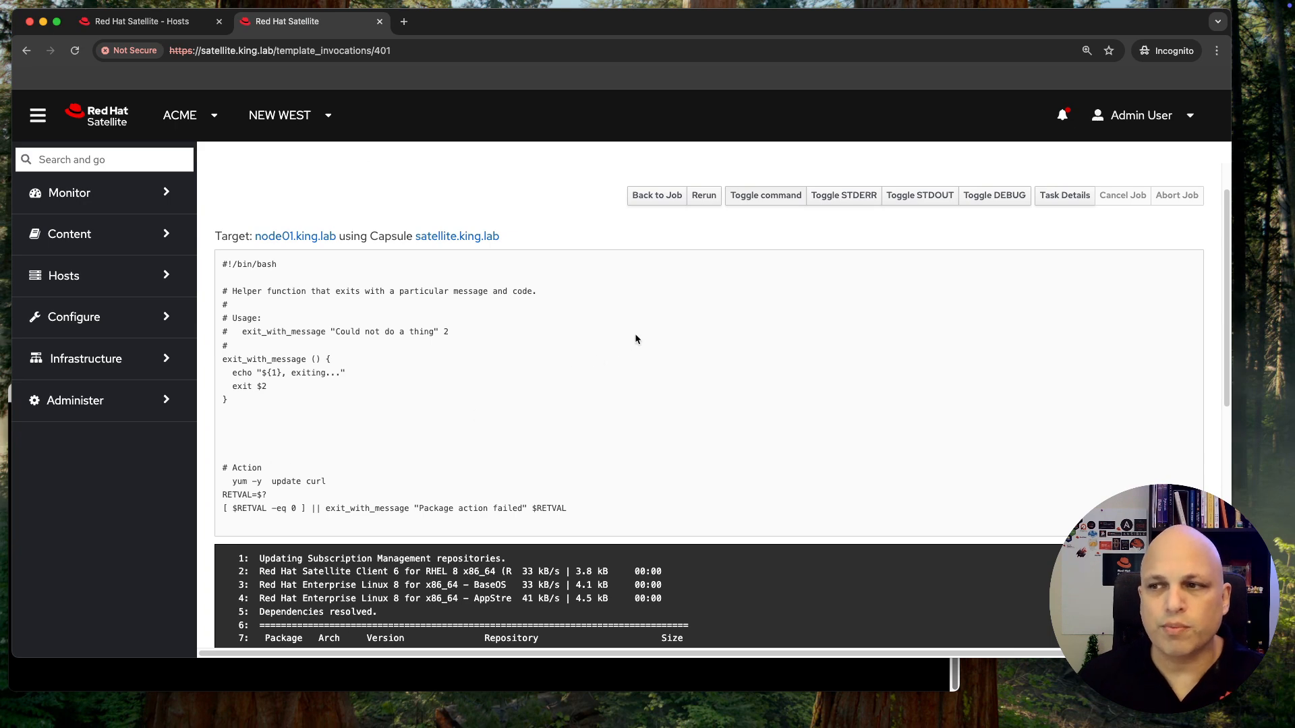
pyautogui.click(762, 197)
pyautogui.scroll(-1, 418, 404)
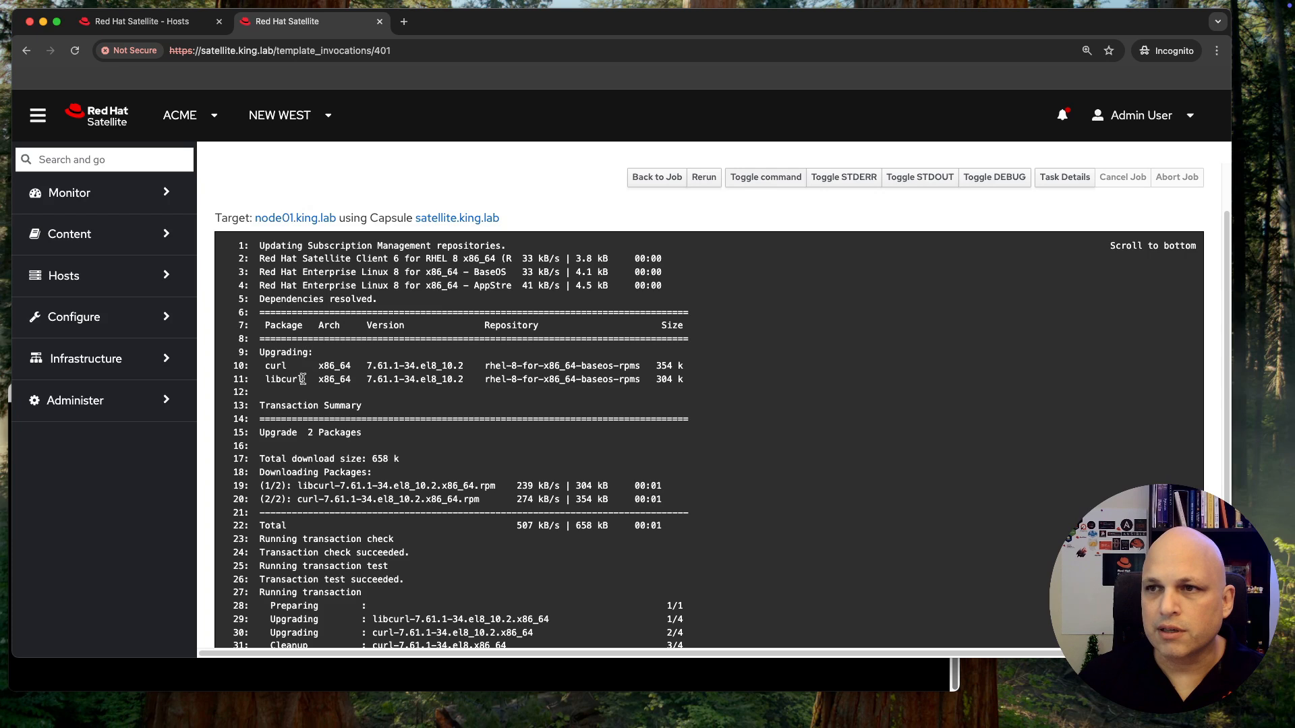
pyautogui.doubleClick(409, 365)
pyautogui.click(367, 366)
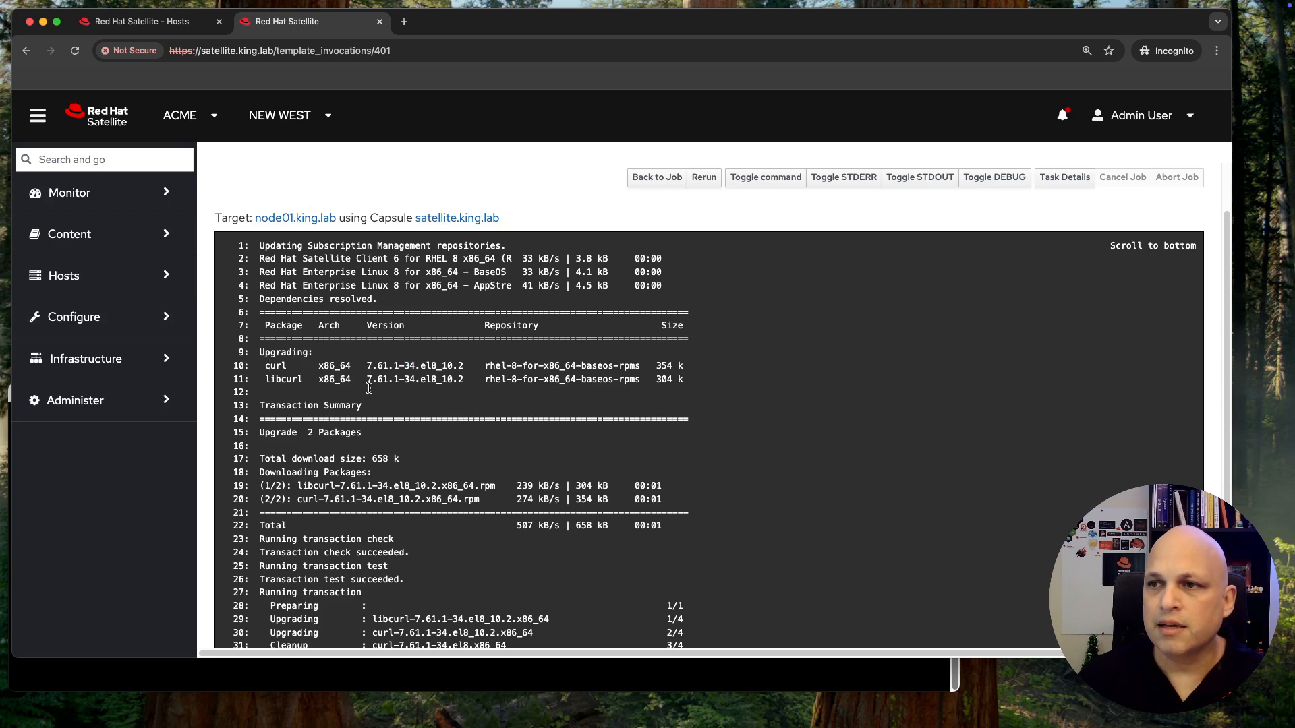
# - In the node01 terminal, run rpm -q curl again and compare the installed version with the earlier query
pyautogui.click(483, 669)
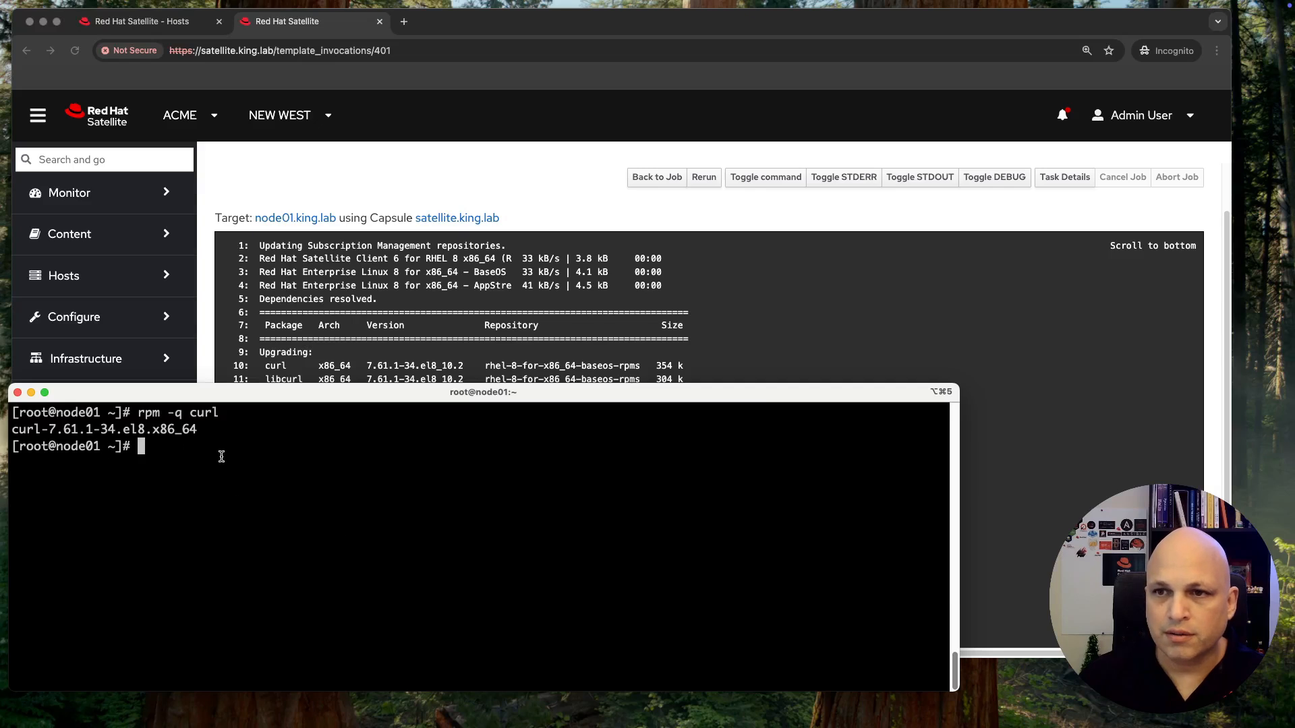
pyautogui.press('Up')
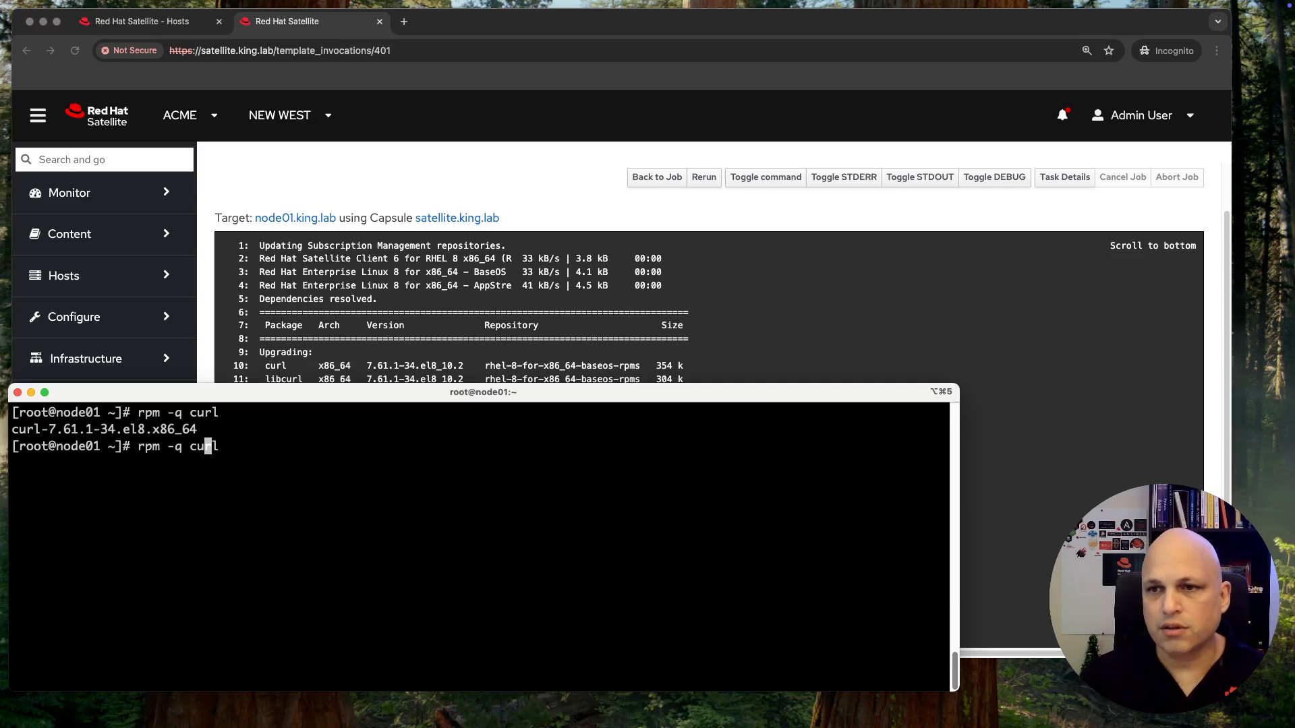
pyautogui.press('Return')
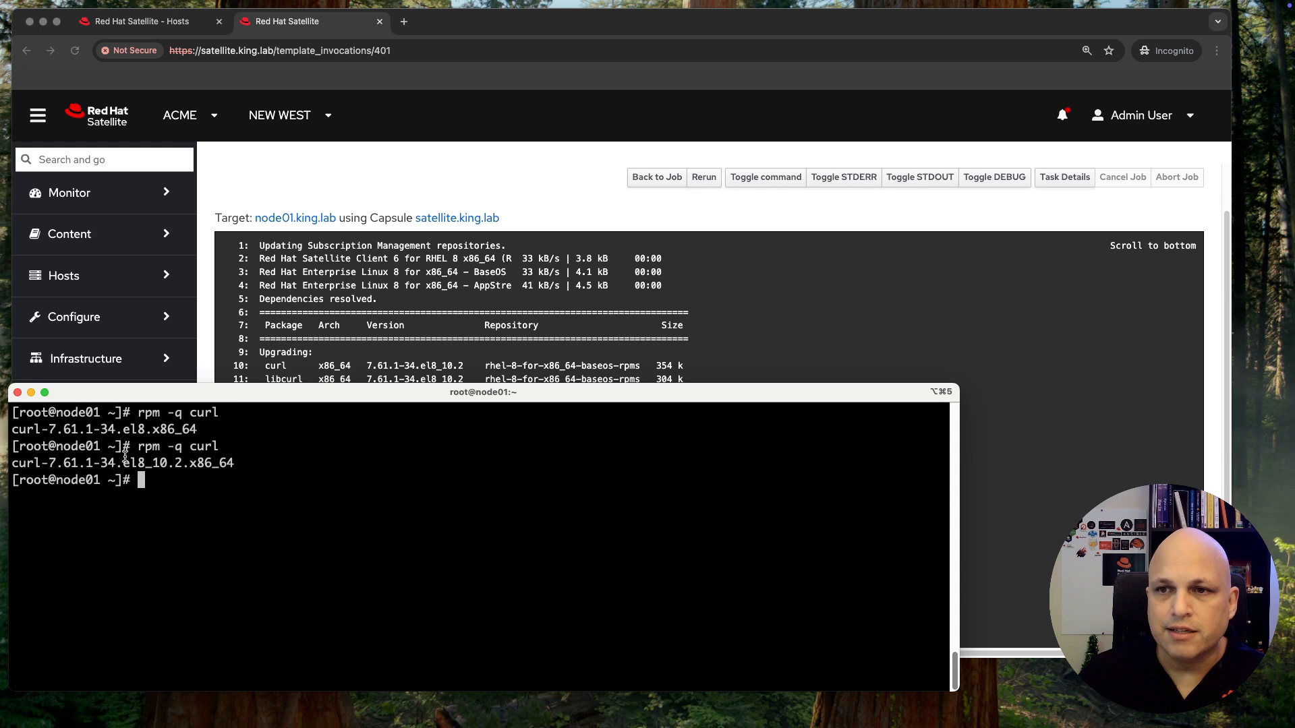
pyautogui.moveTo(139, 447); pyautogui.dragTo(228, 443)
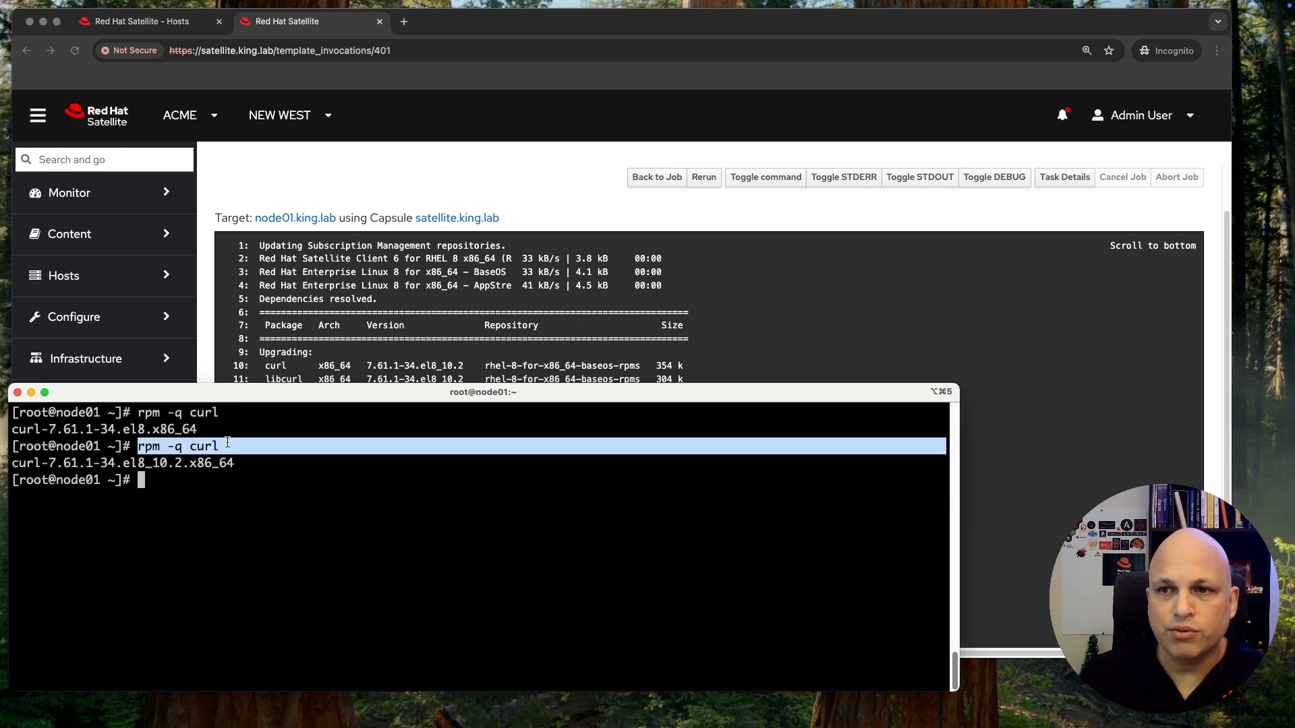
pyautogui.click(41, 468)
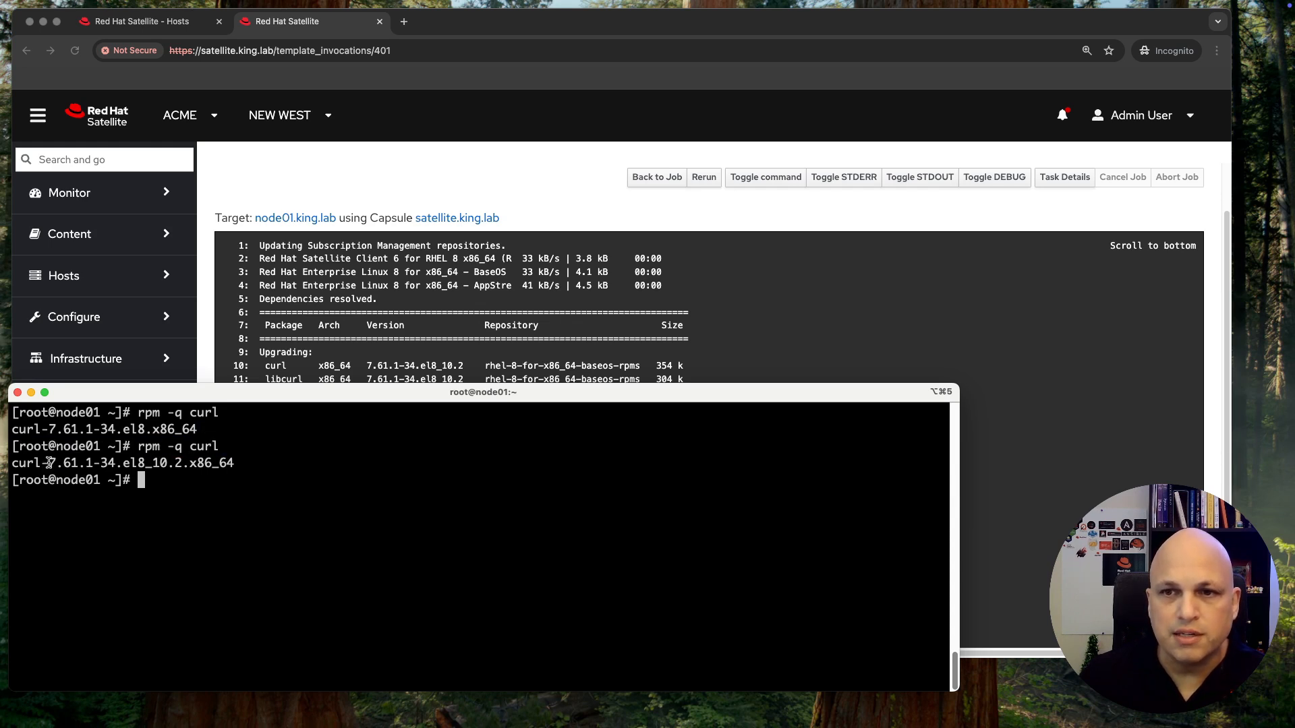
pyautogui.moveTo(64, 462); pyautogui.dragTo(108, 463)
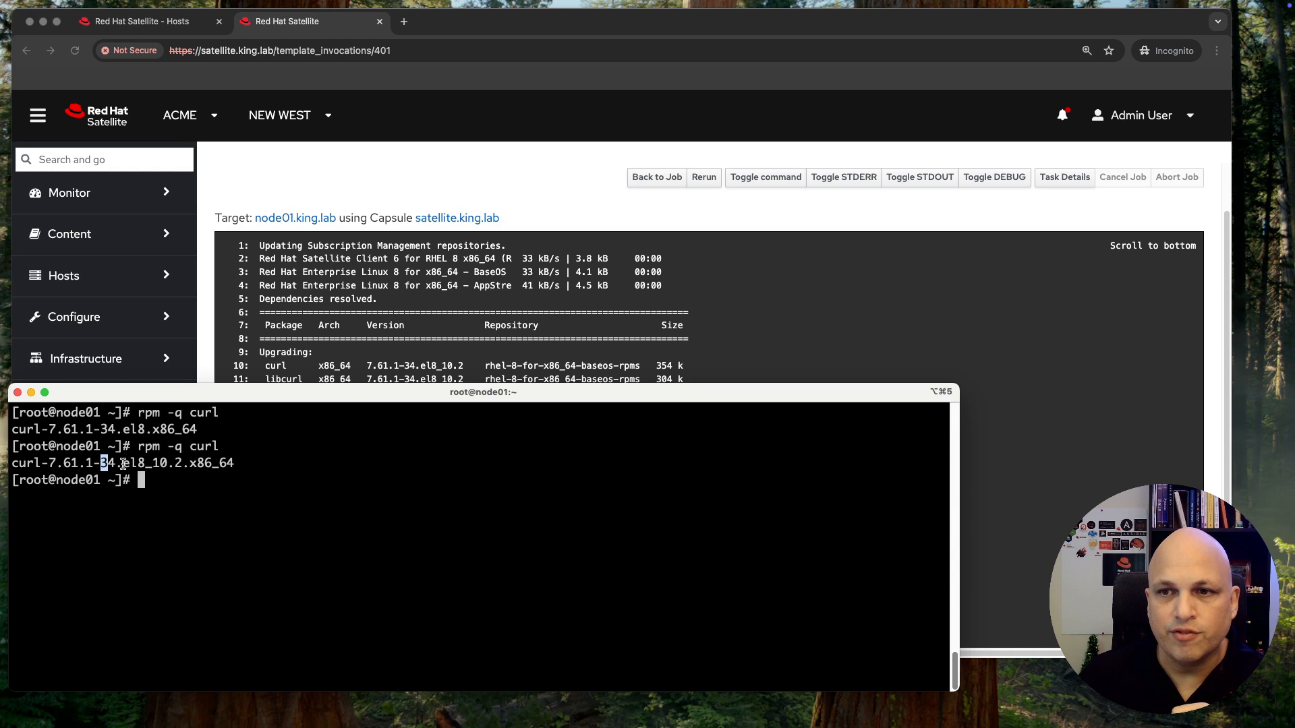
pyautogui.moveTo(124, 429); pyautogui.dragTo(185, 463)
pyautogui.click(217, 463)
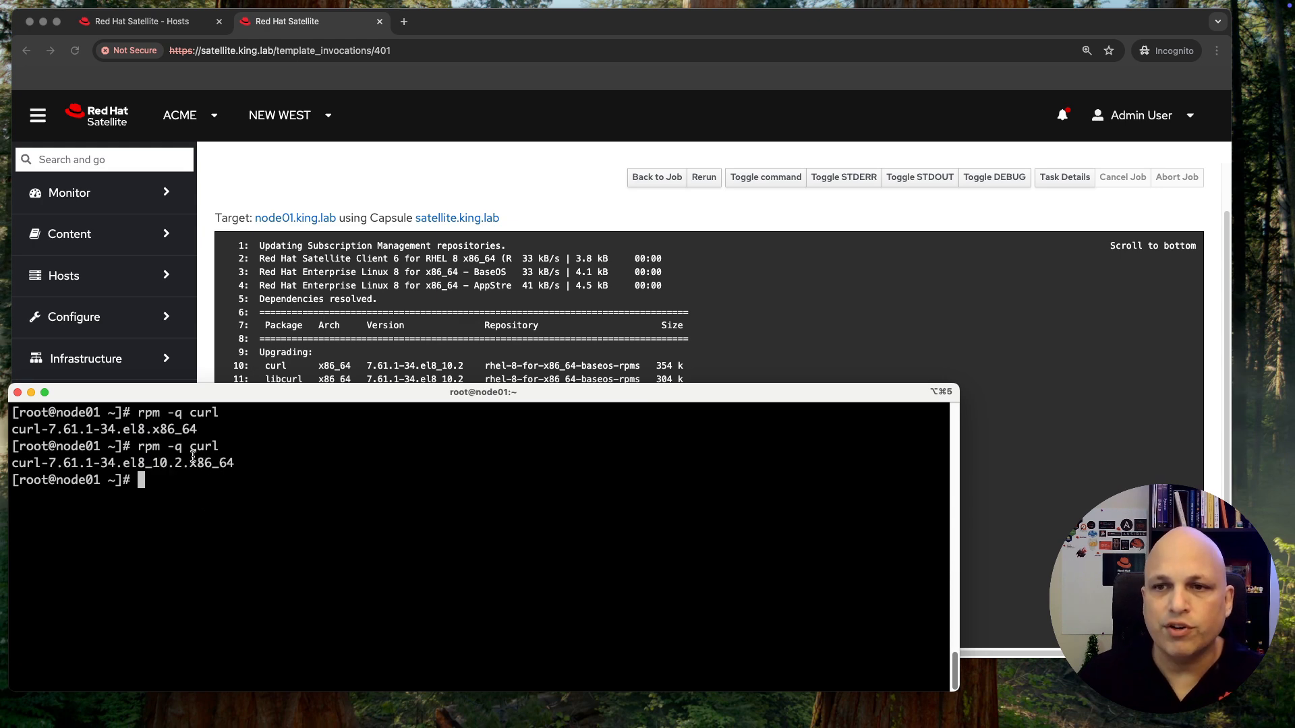
# - Back in the Satellite browser window, examine the curl and libcurl entries and read the job output through to its exit status
pyautogui.click(487, 155)
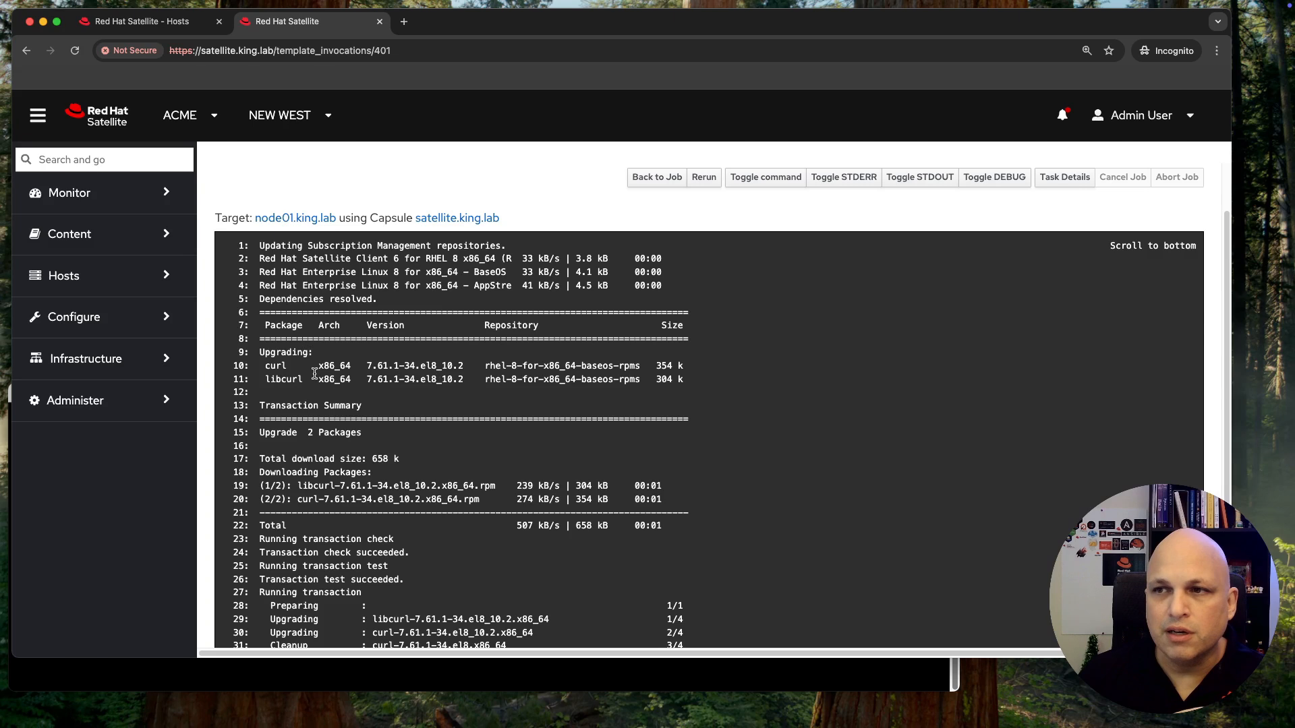
pyautogui.doubleClick(270, 366)
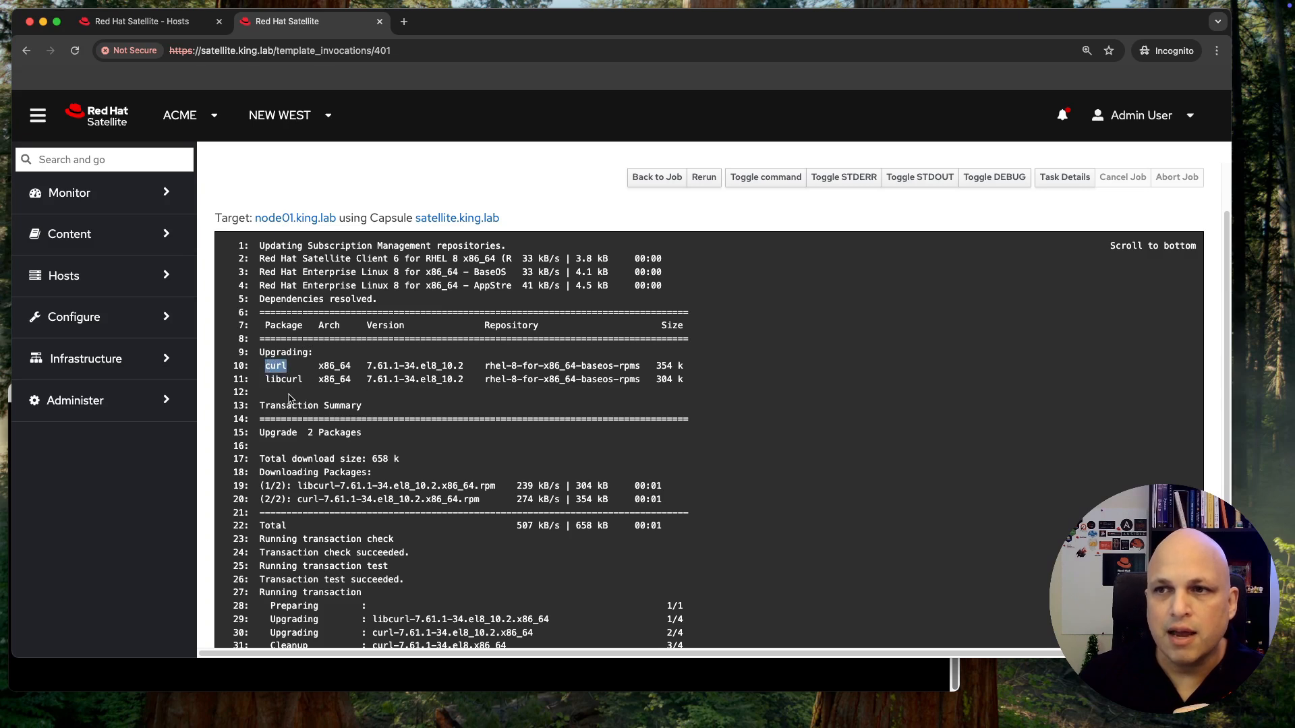
pyautogui.doubleClick(284, 379)
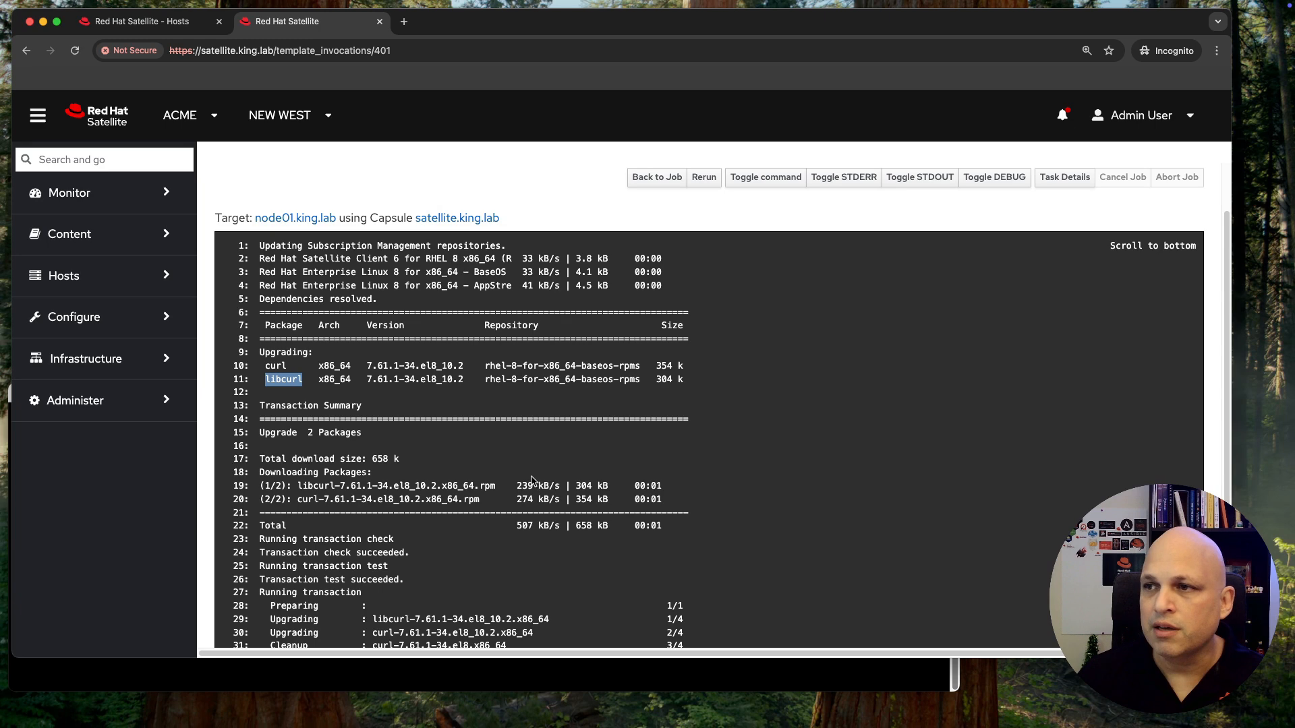
pyautogui.scroll(-3, 464, 459)
pyautogui.scroll(-1, 464, 458)
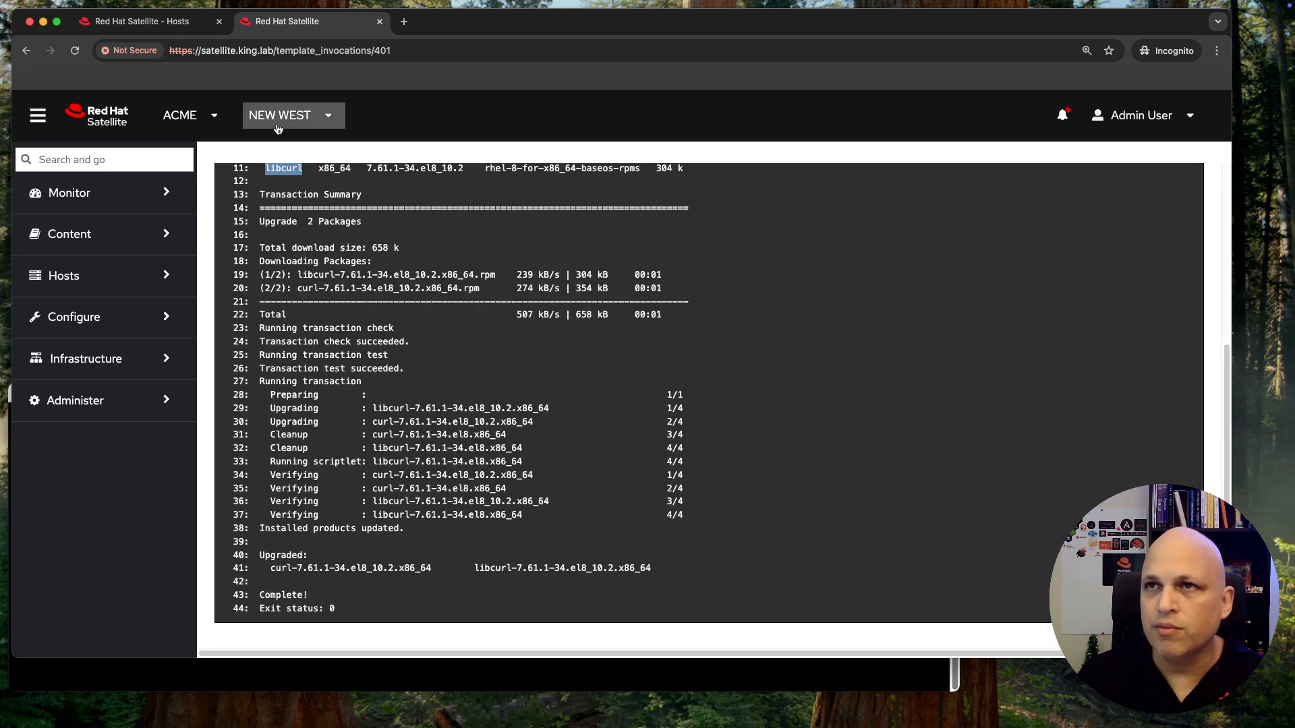
# - Return to the Hosts page, open package management for node01.king.lab, choose Install packages, and continue to the package selection
pyautogui.click(163, 30)
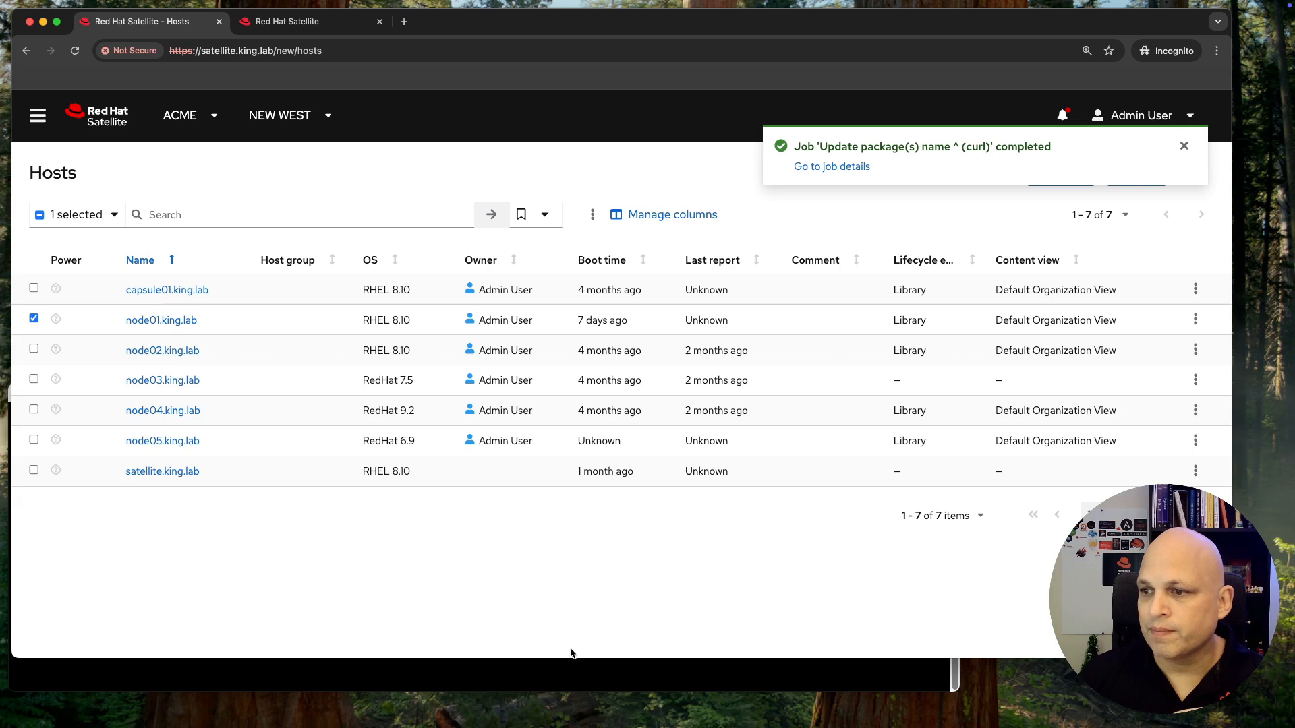
pyautogui.click(593, 214)
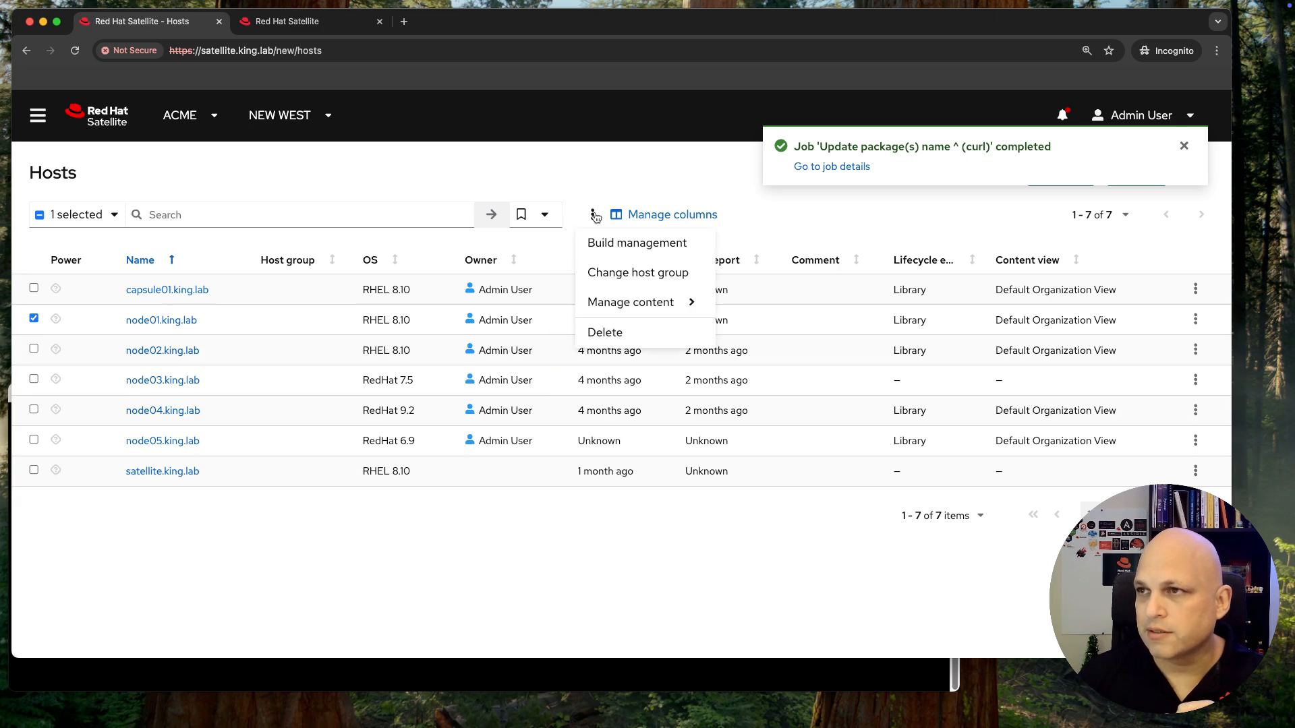
pyautogui.moveTo(614, 302)
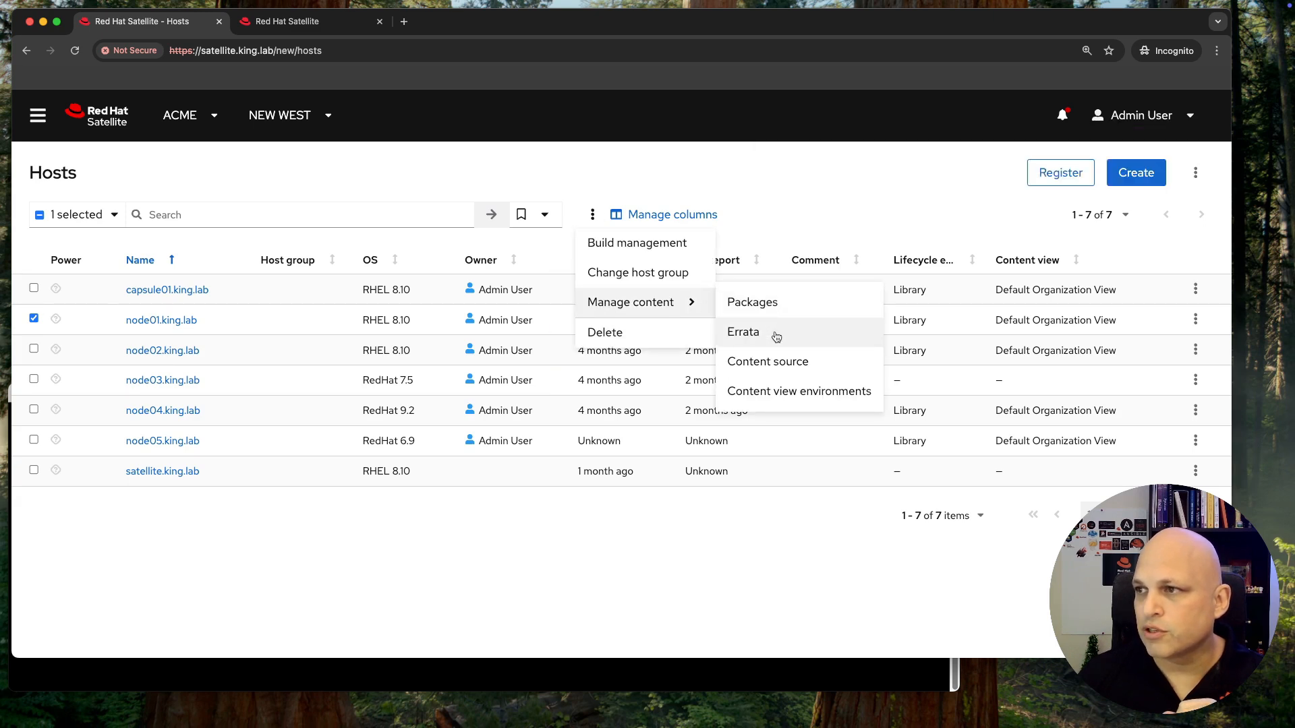
pyautogui.click(786, 309)
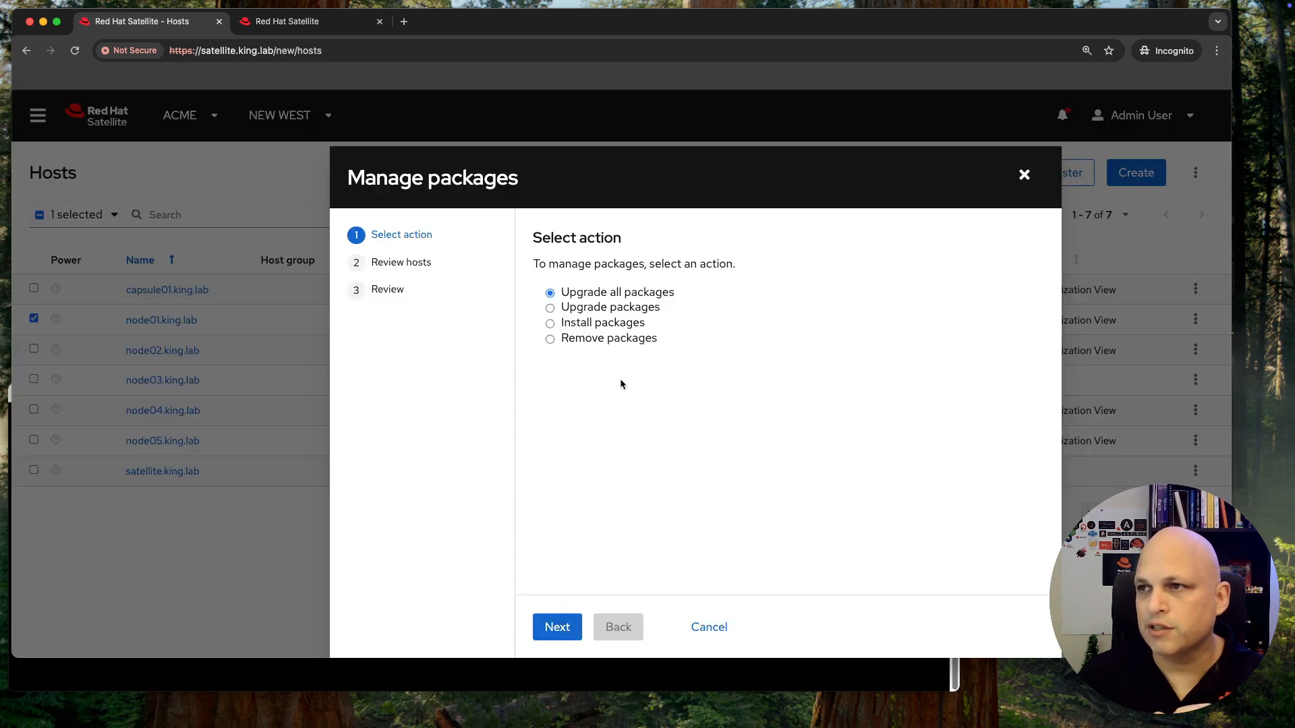
pyautogui.click(586, 326)
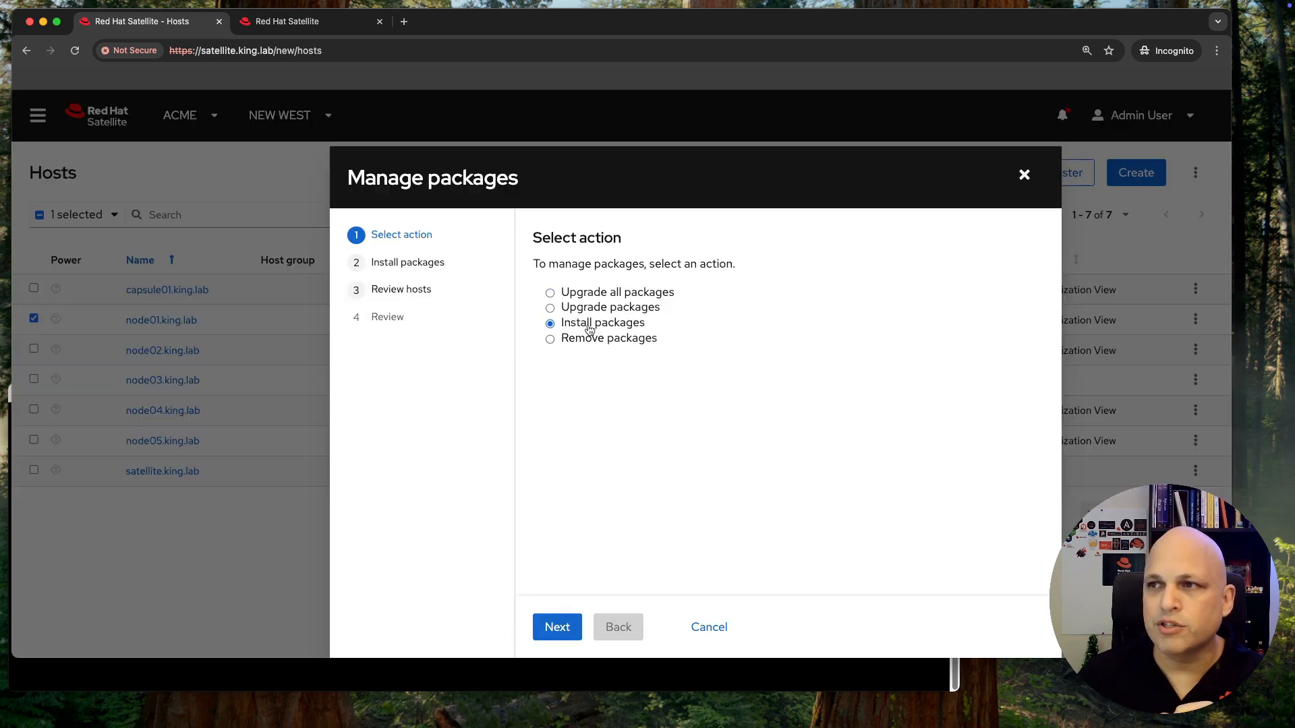
pyautogui.click(557, 627)
# - Search the installable packages for iptraf-ng
pyautogui.click(669, 319)
pyautogui.write('iptraf-ng')
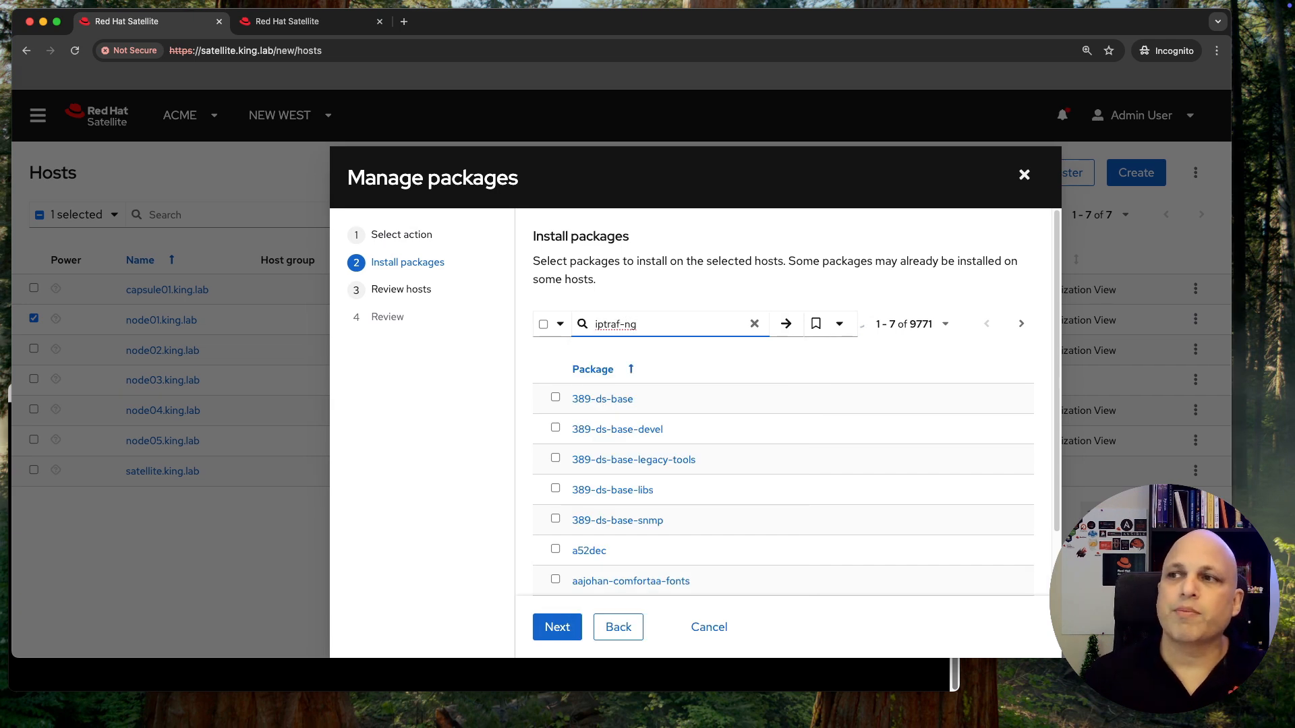
pyautogui.press('Return')
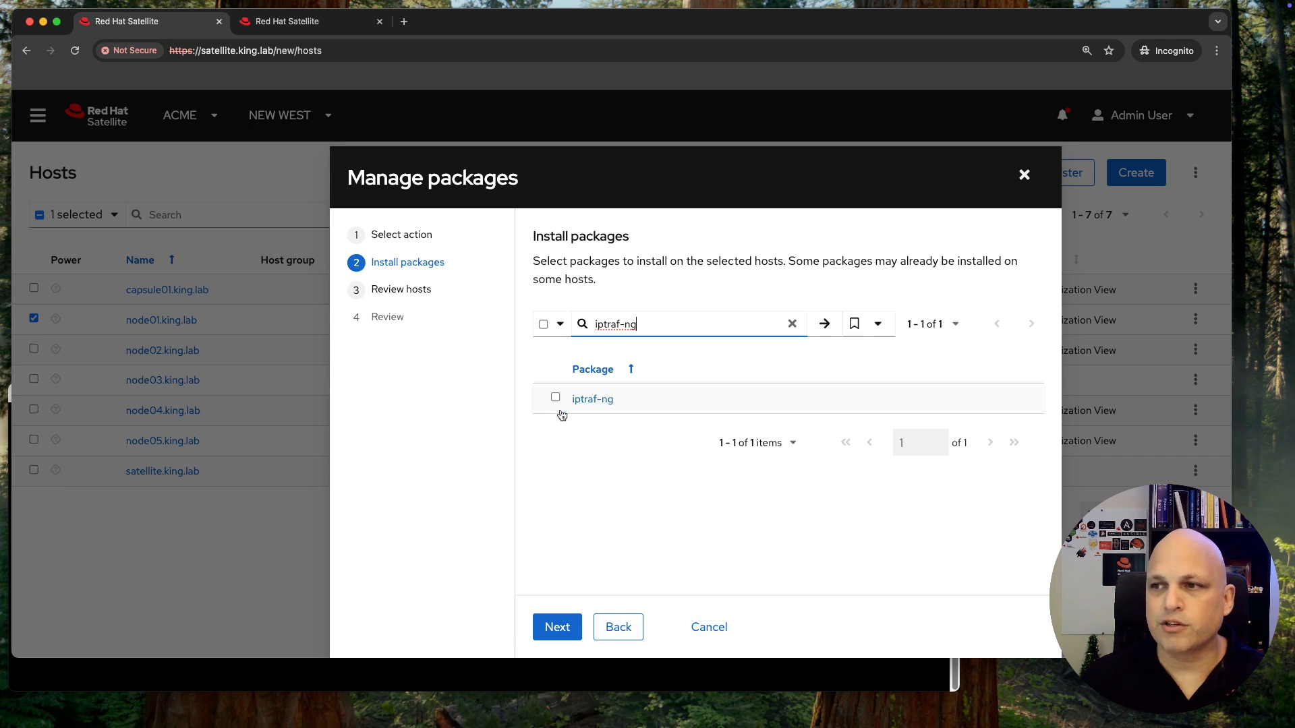
# - In the node01 terminal, clear the screen and check for an installed iptraf package with rpm -qa | grep iptraf
pyautogui.click(461, 674)
pyautogui.write('rp')
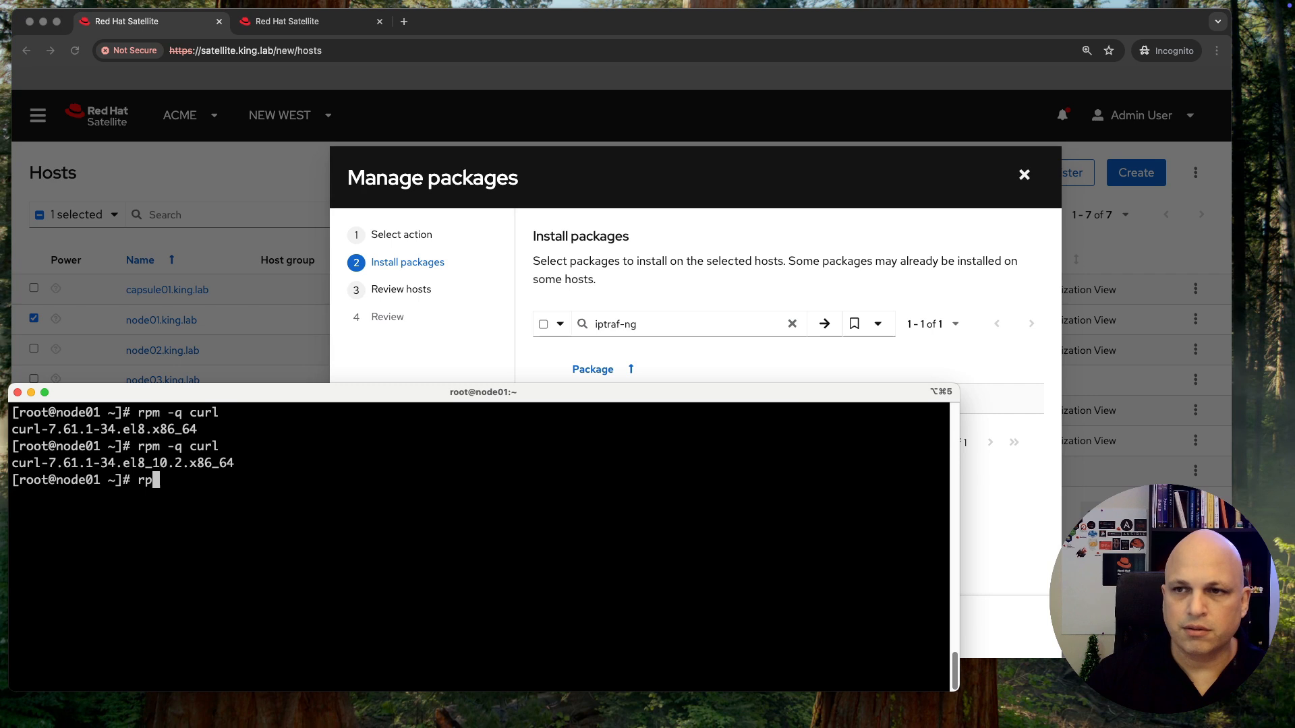
pyautogui.write('m -qa | grep iptraf')
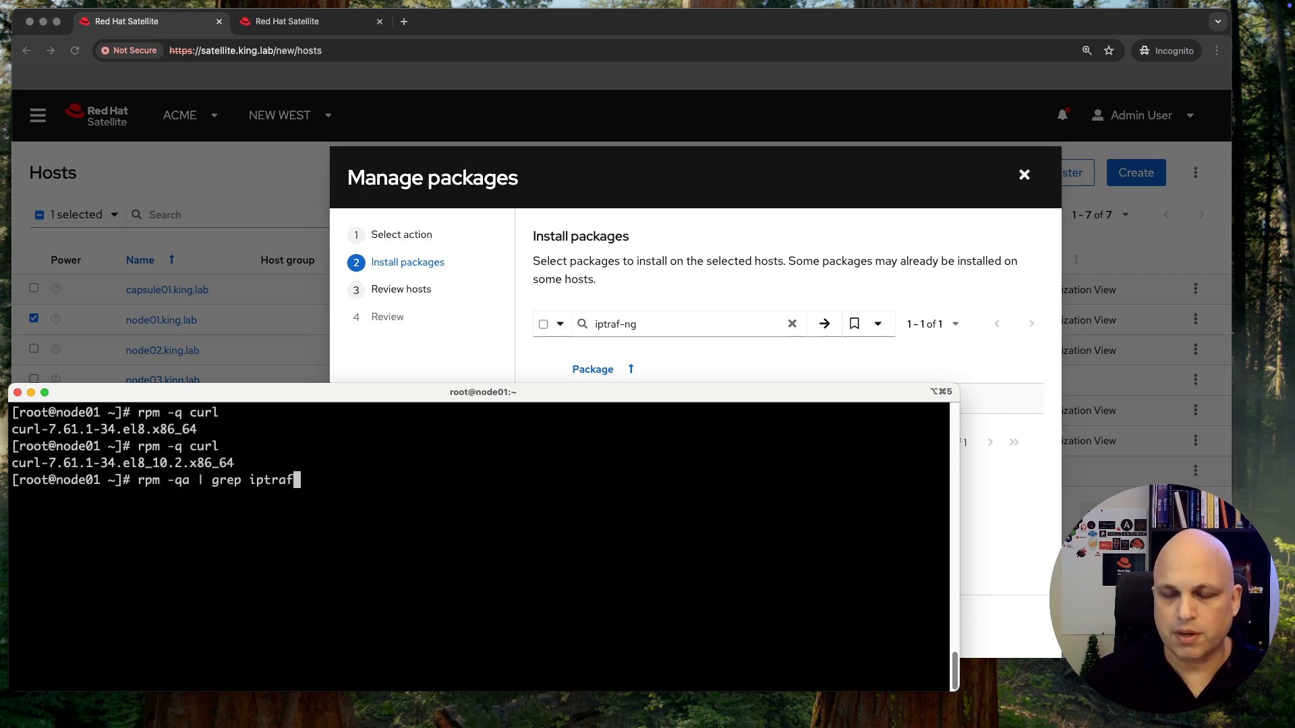
pyautogui.hotkey('ctrl', 'l')
pyautogui.press('Return')
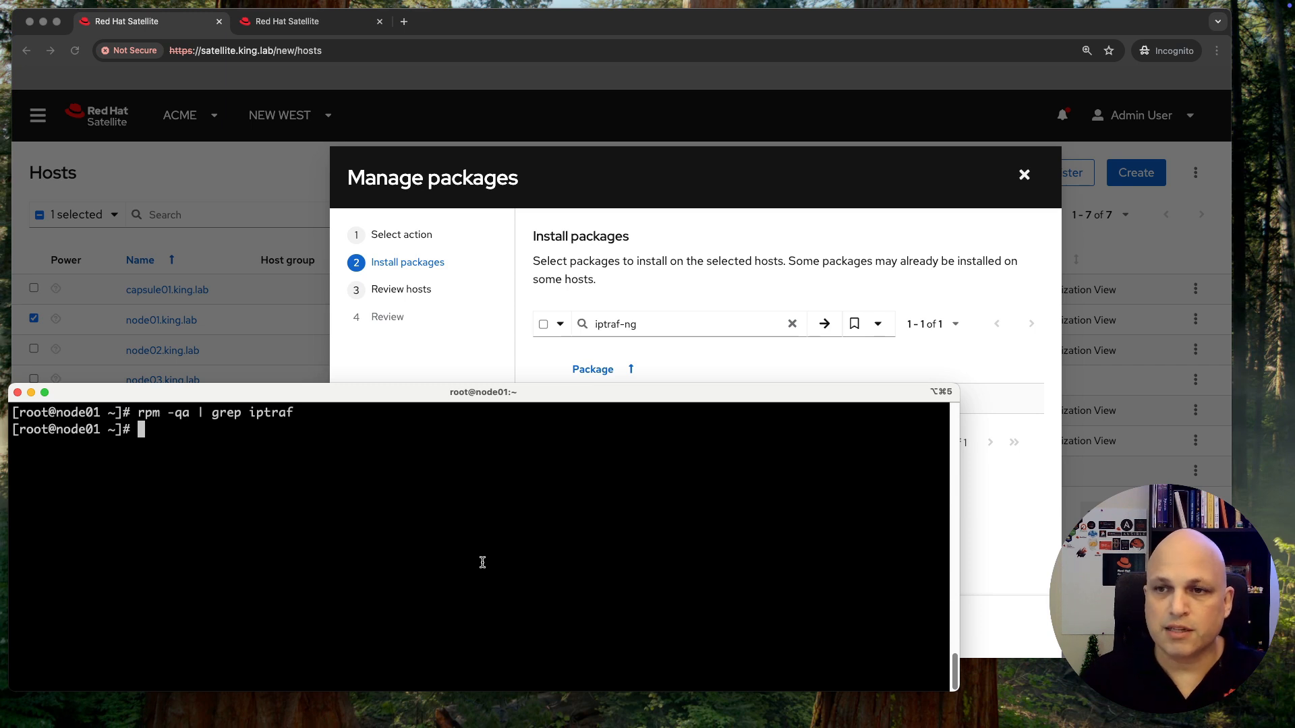
# - Return to the Satellite browser window, select the iptraf-ng package, and continue to the host review
pyautogui.click(813, 169)
pyautogui.click(555, 397)
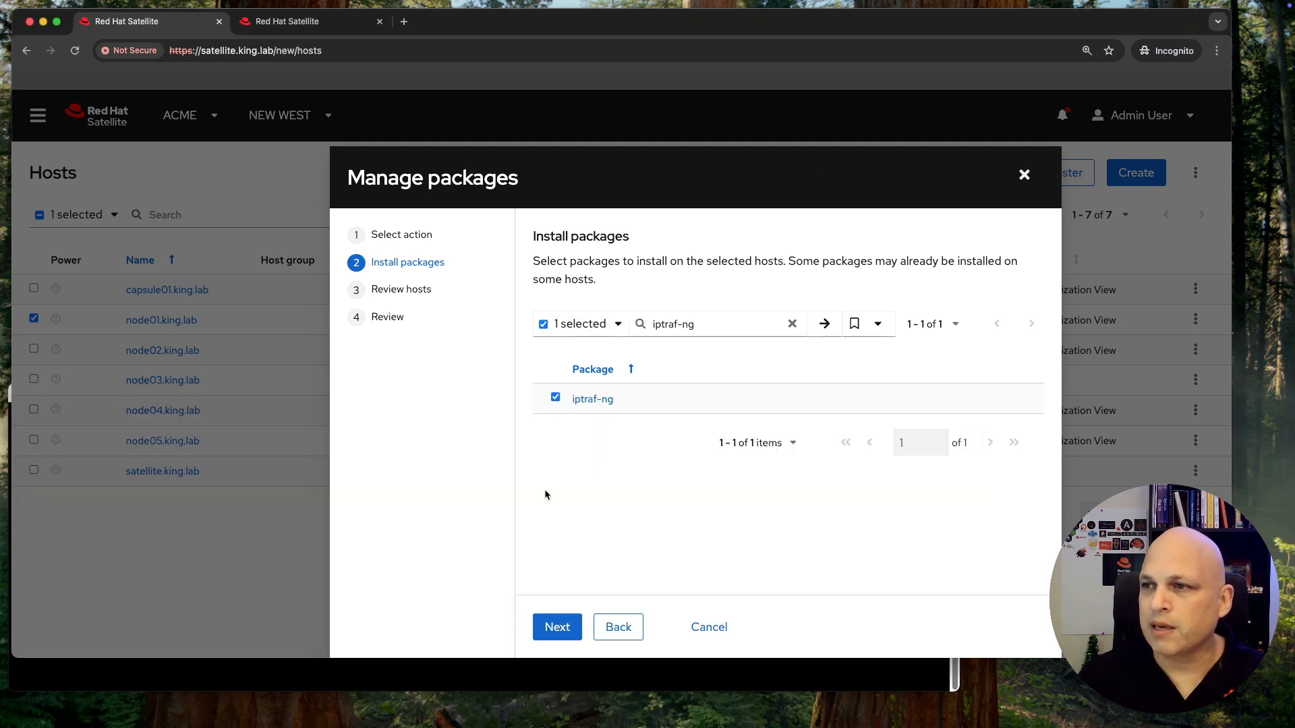
pyautogui.click(558, 628)
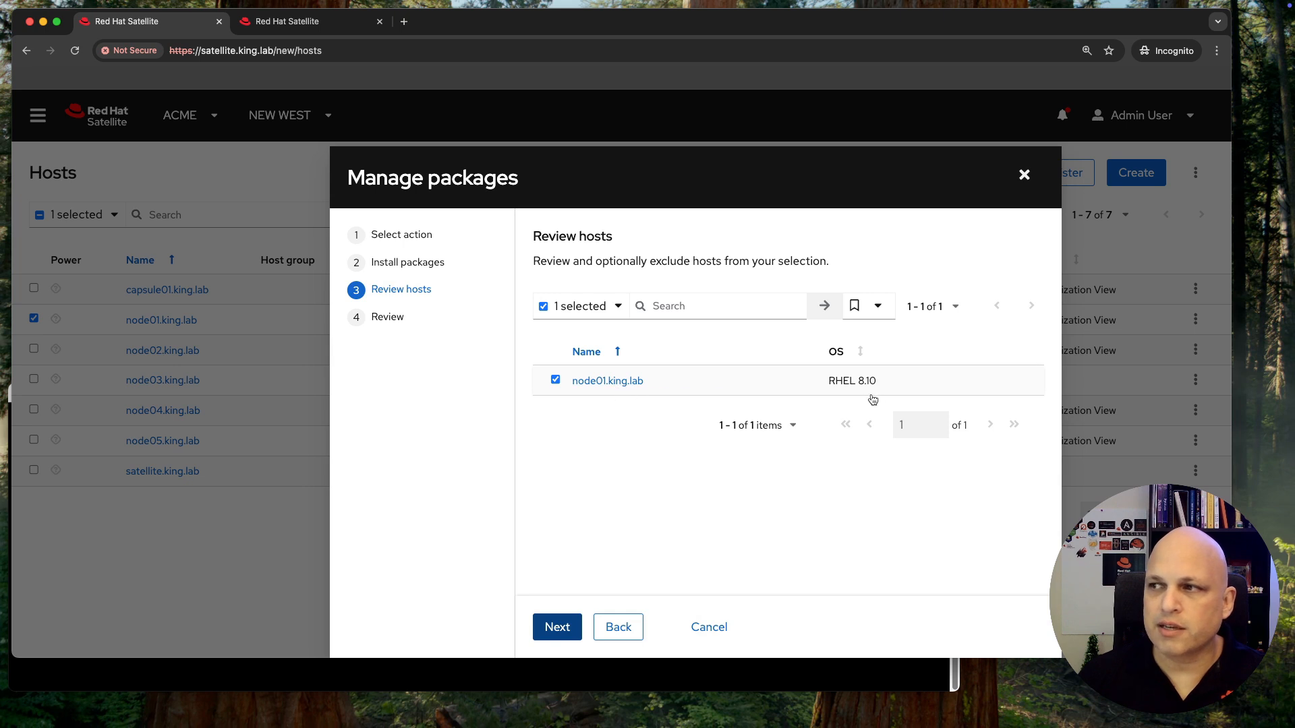
# - Review node01.king.lab and the package to install, and run the iptraf-ng installation via remote execution
pyautogui.moveTo(879, 387); pyautogui.dragTo(827, 387)
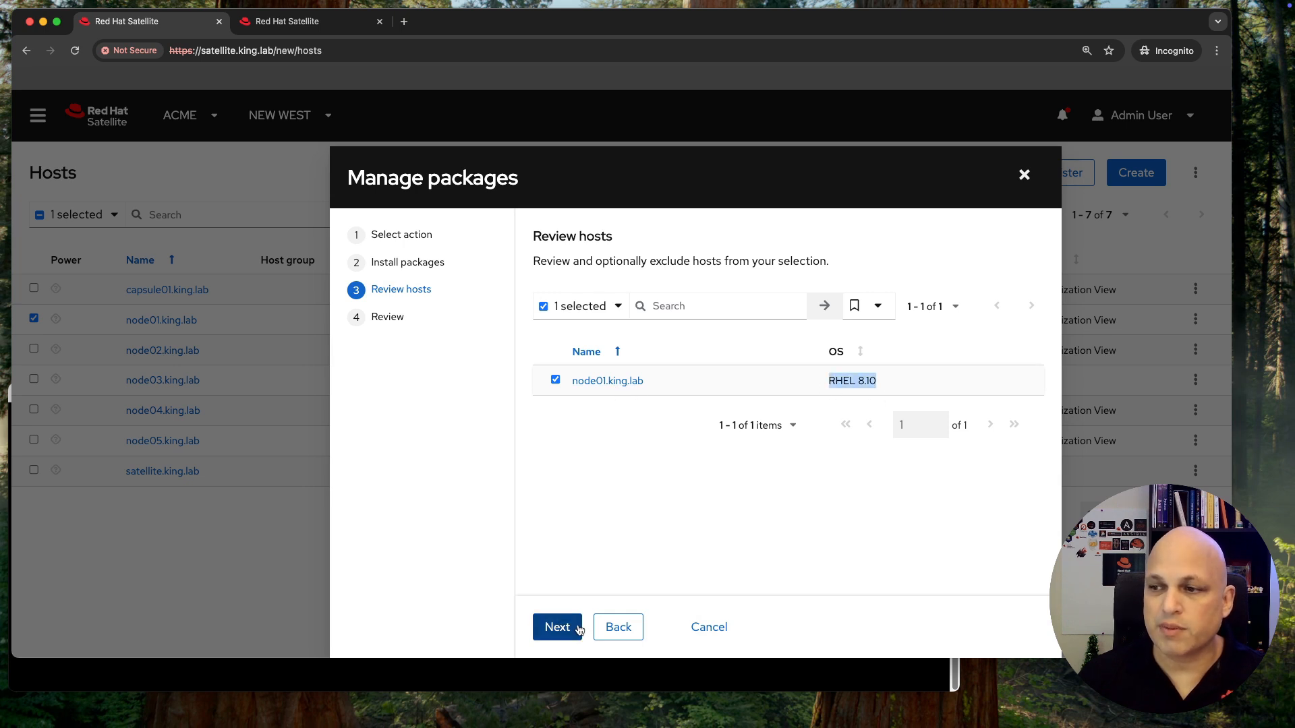
pyautogui.click(557, 629)
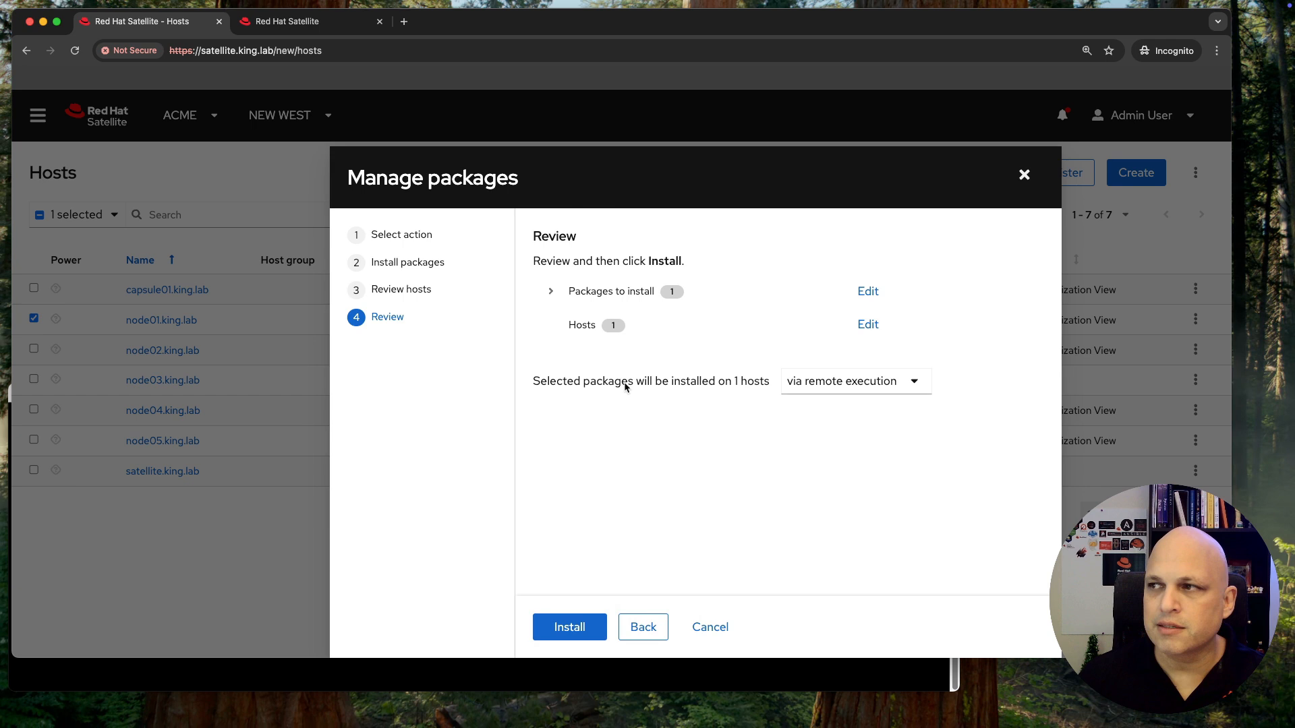
pyautogui.click(551, 292)
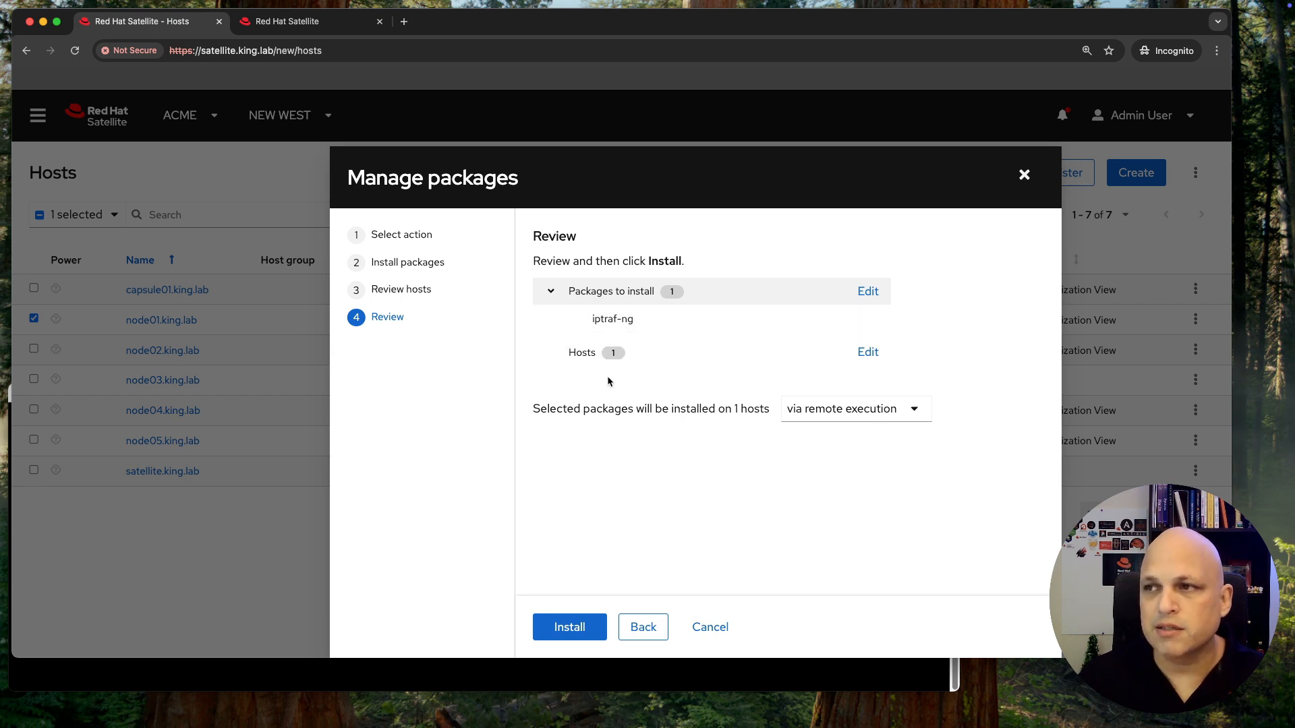
pyautogui.click(571, 626)
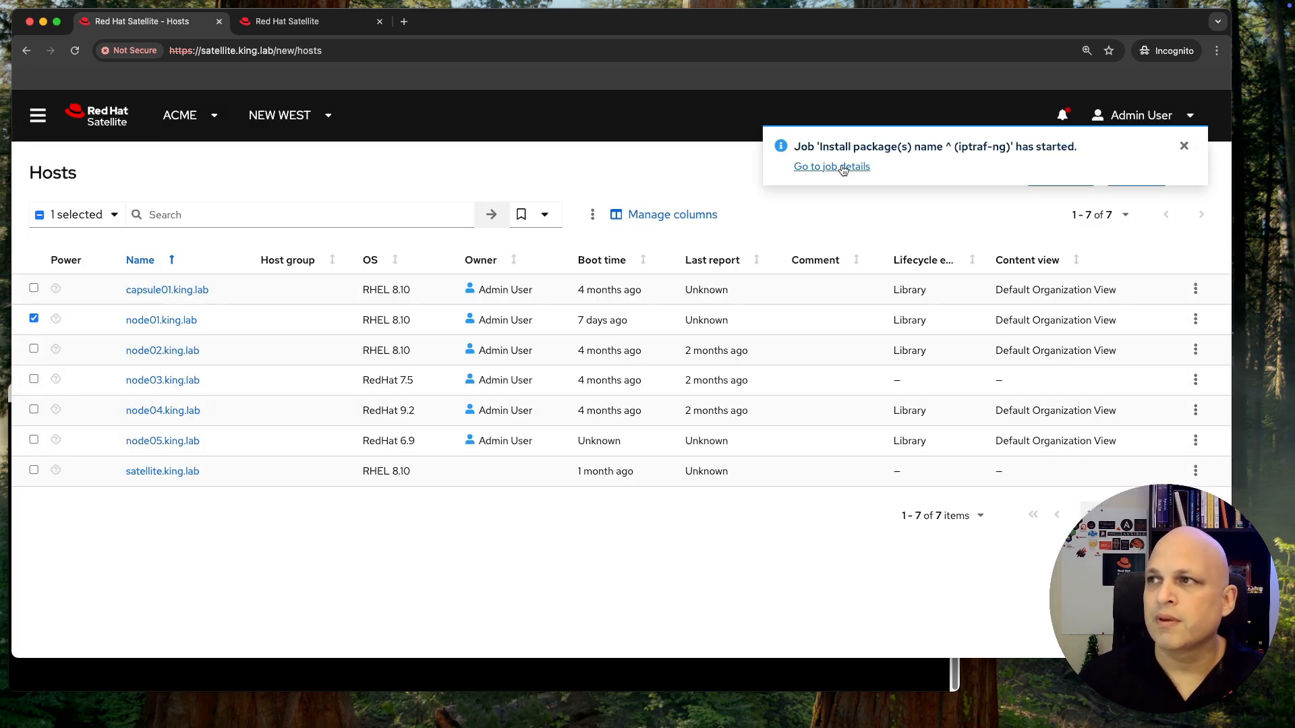
# - Open the iptraf-ng installation job details in a new tab, close the old job tab, and open the output for node01.king.lab
pyautogui.keyDown('super'); pyautogui.click(842, 169); pyautogui.keyUp('super')
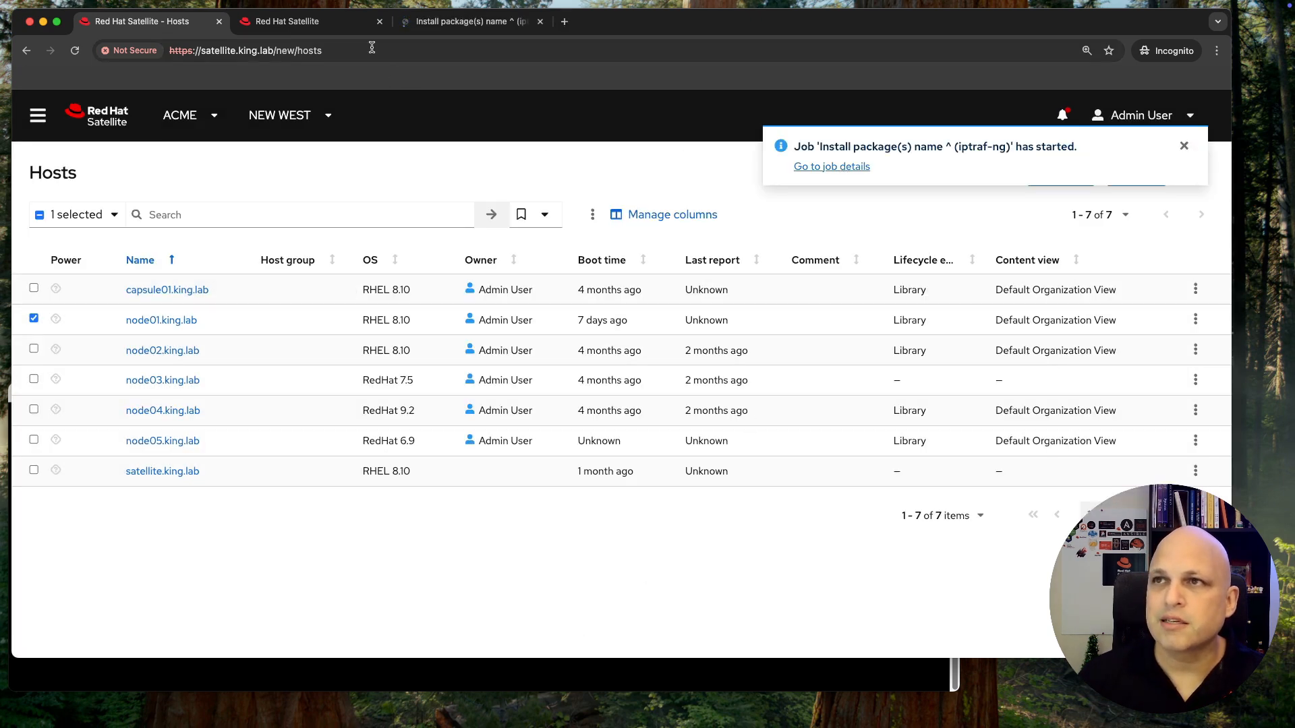
pyautogui.click(369, 22)
pyautogui.click(379, 22)
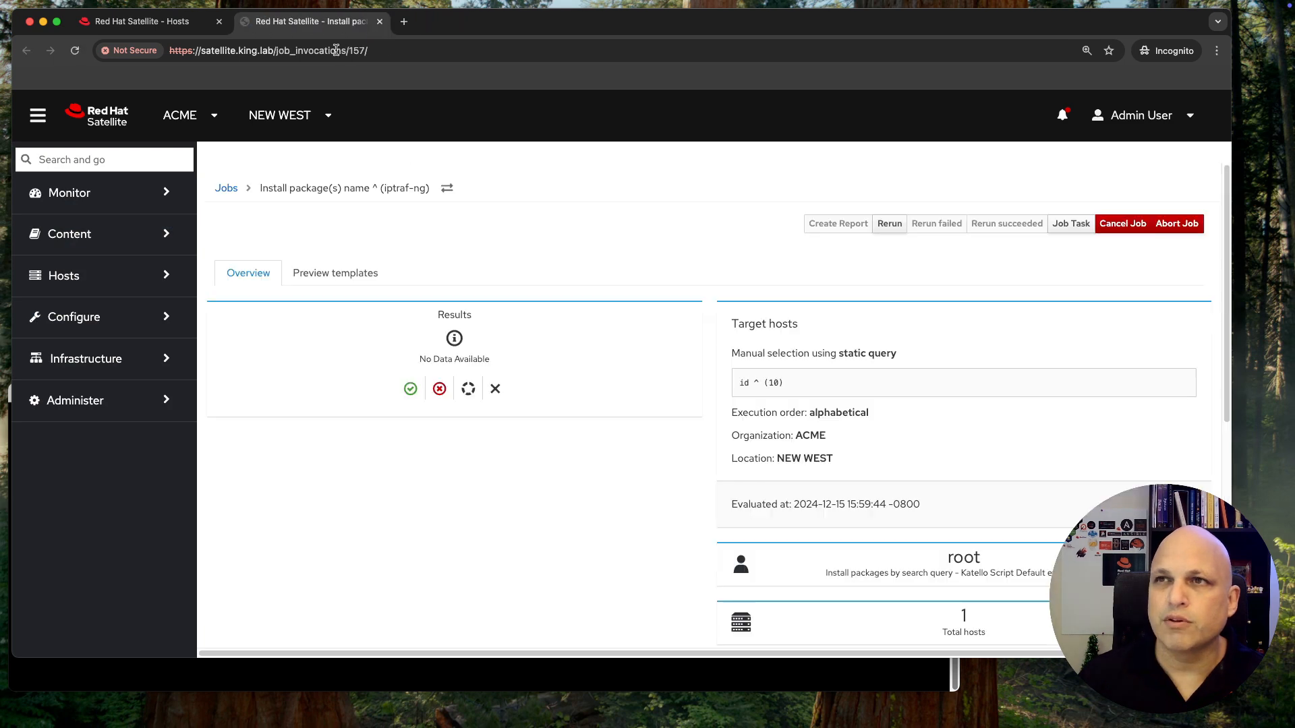
pyautogui.scroll(-5, 521, 297)
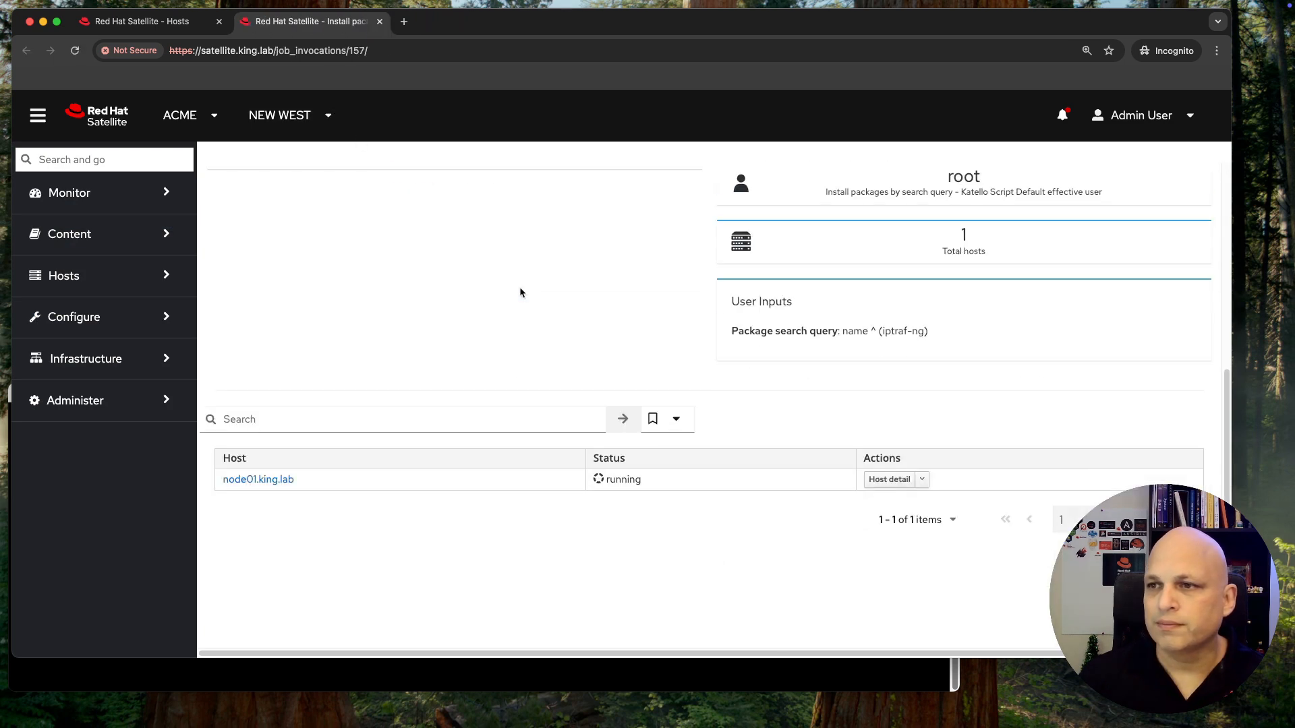
pyautogui.click(286, 481)
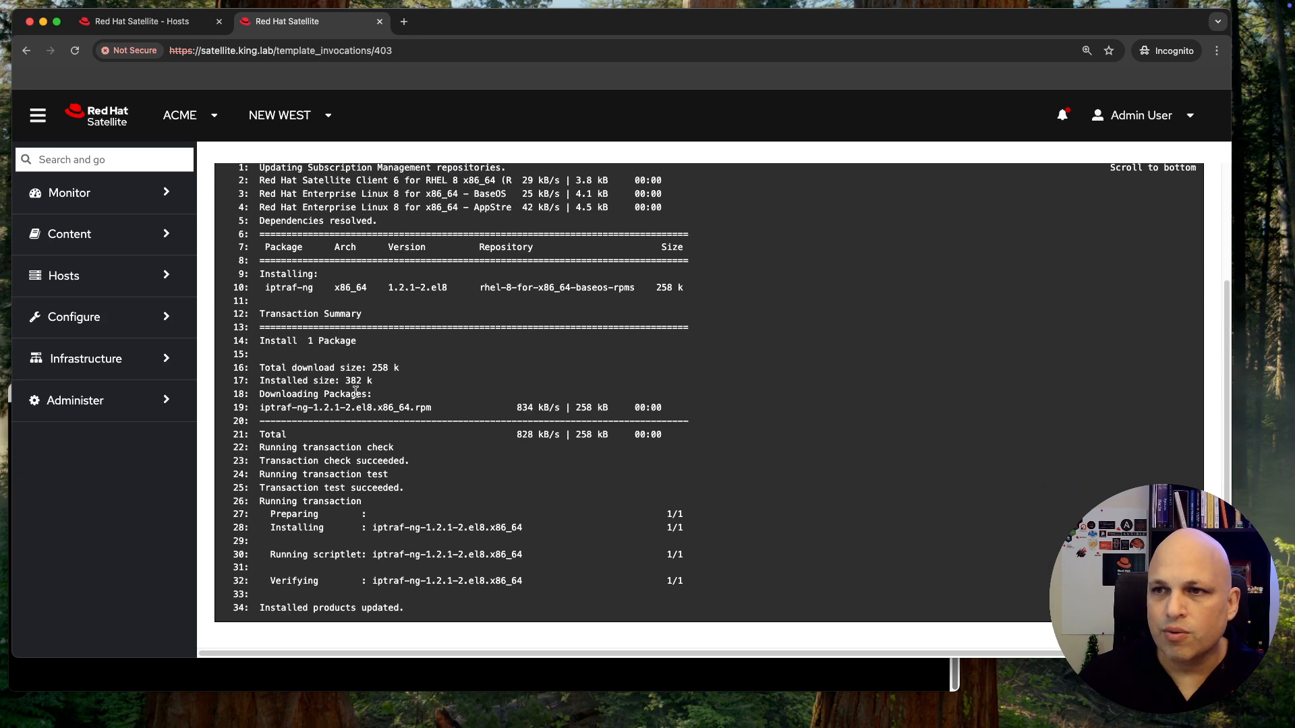
# - Examine the installation job output for the iptraf-ng package, from the transaction lines to the installed package entry
pyautogui.moveTo(266, 287); pyautogui.dragTo(301, 286)
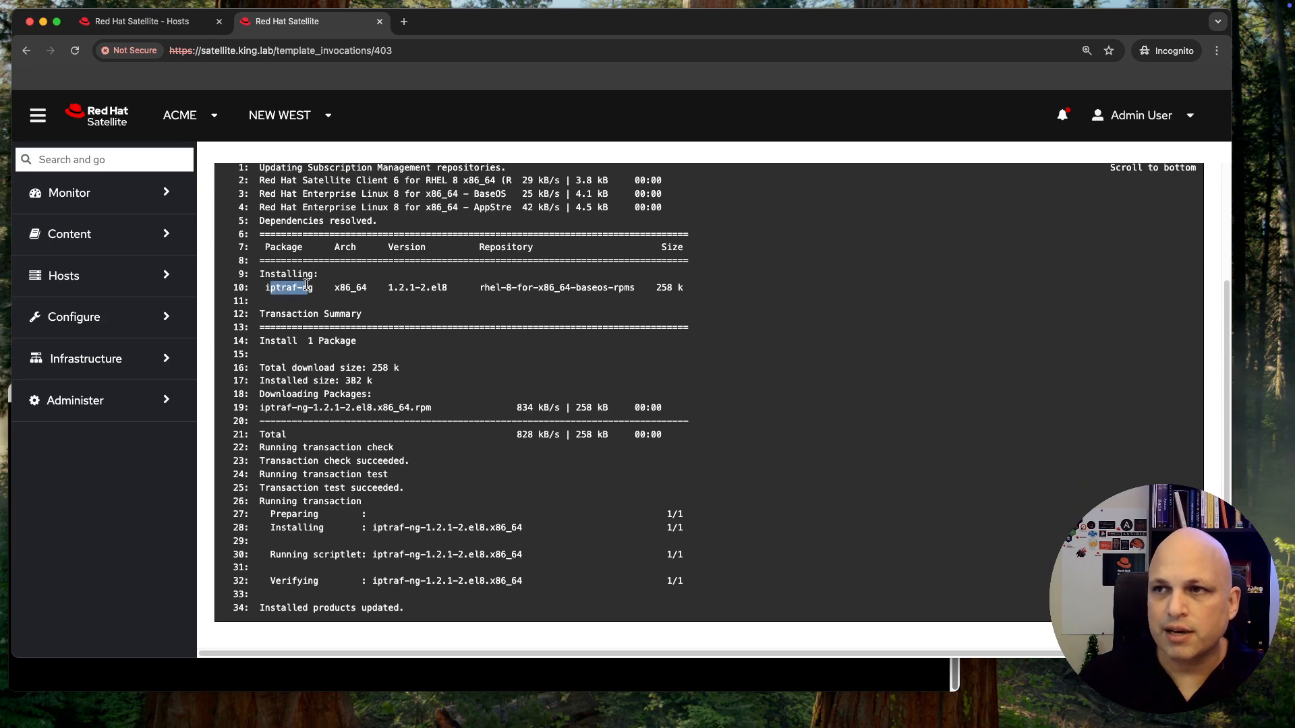
pyautogui.moveTo(275, 527); pyautogui.dragTo(323, 527)
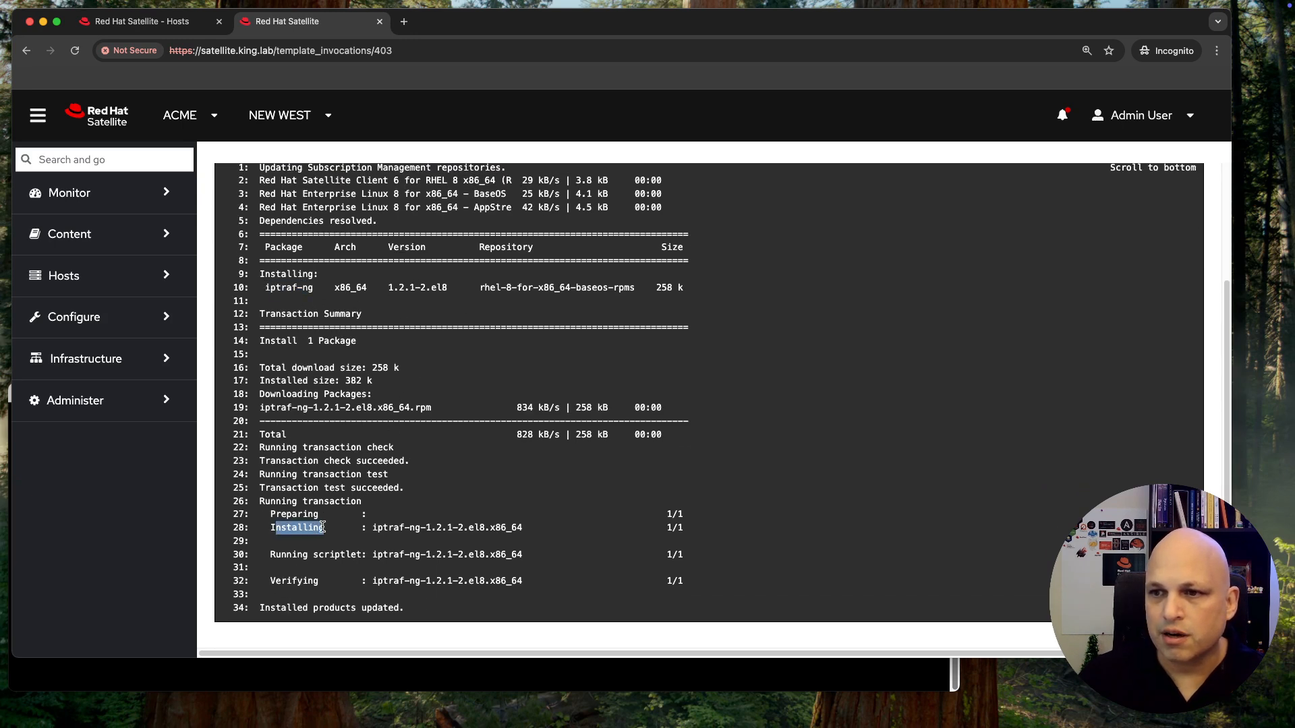
pyautogui.doubleClick(303, 580)
pyautogui.moveTo(275, 608); pyautogui.dragTo(369, 620)
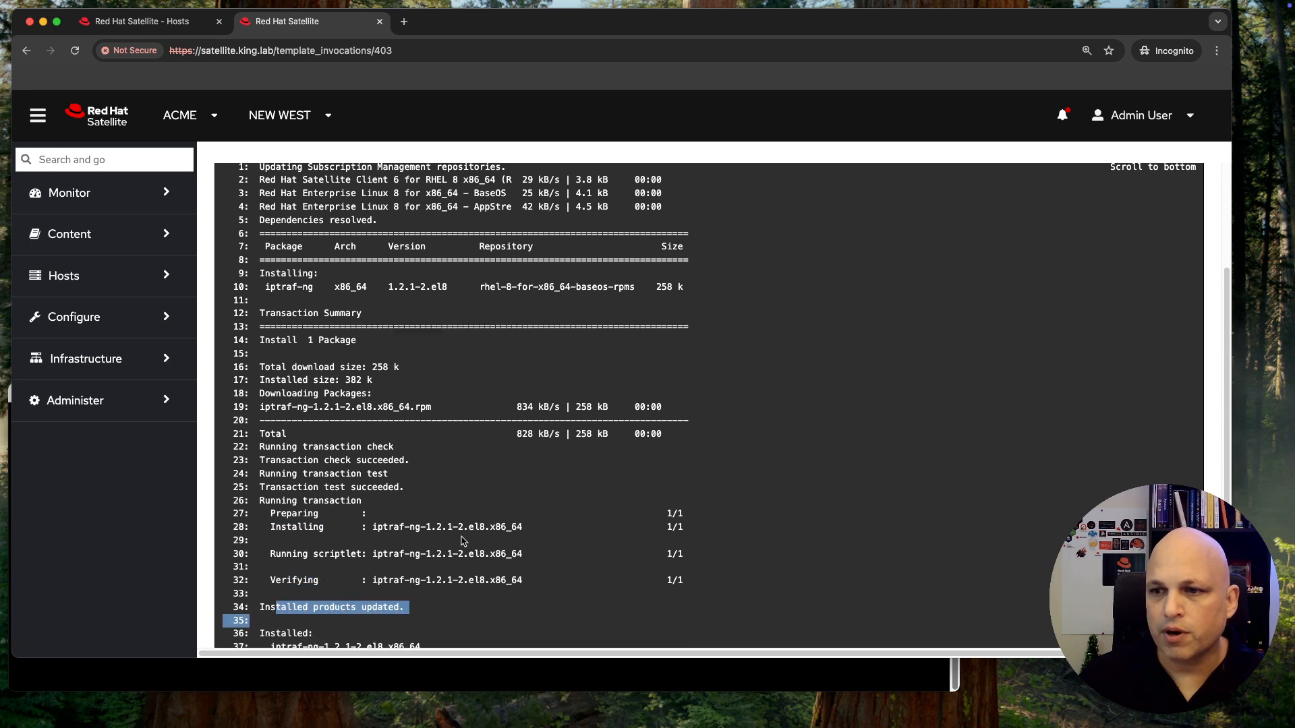
pyautogui.scroll(-3, 464, 542)
pyautogui.moveTo(347, 568); pyautogui.dragTo(282, 568)
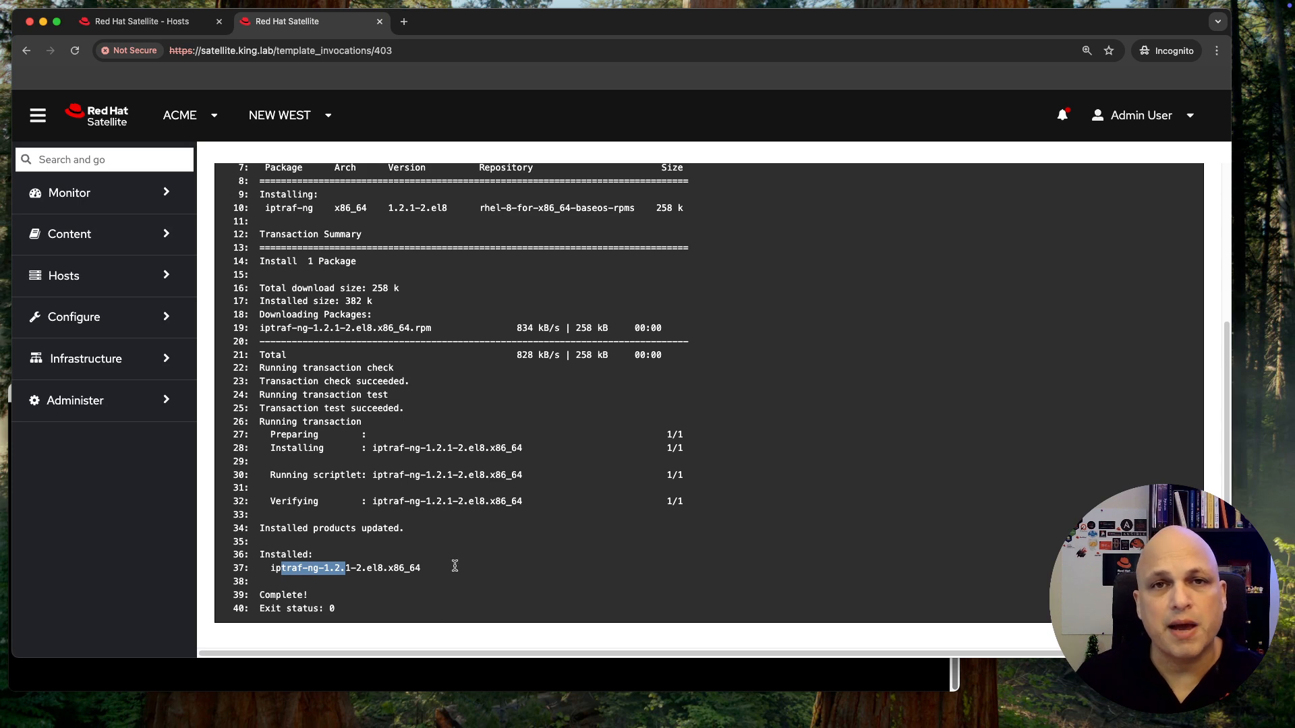
# - Switch to the node01 terminal, rerun rpm -qa | grep iptraf, and highlight the returned package name
pyautogui.click(457, 676)
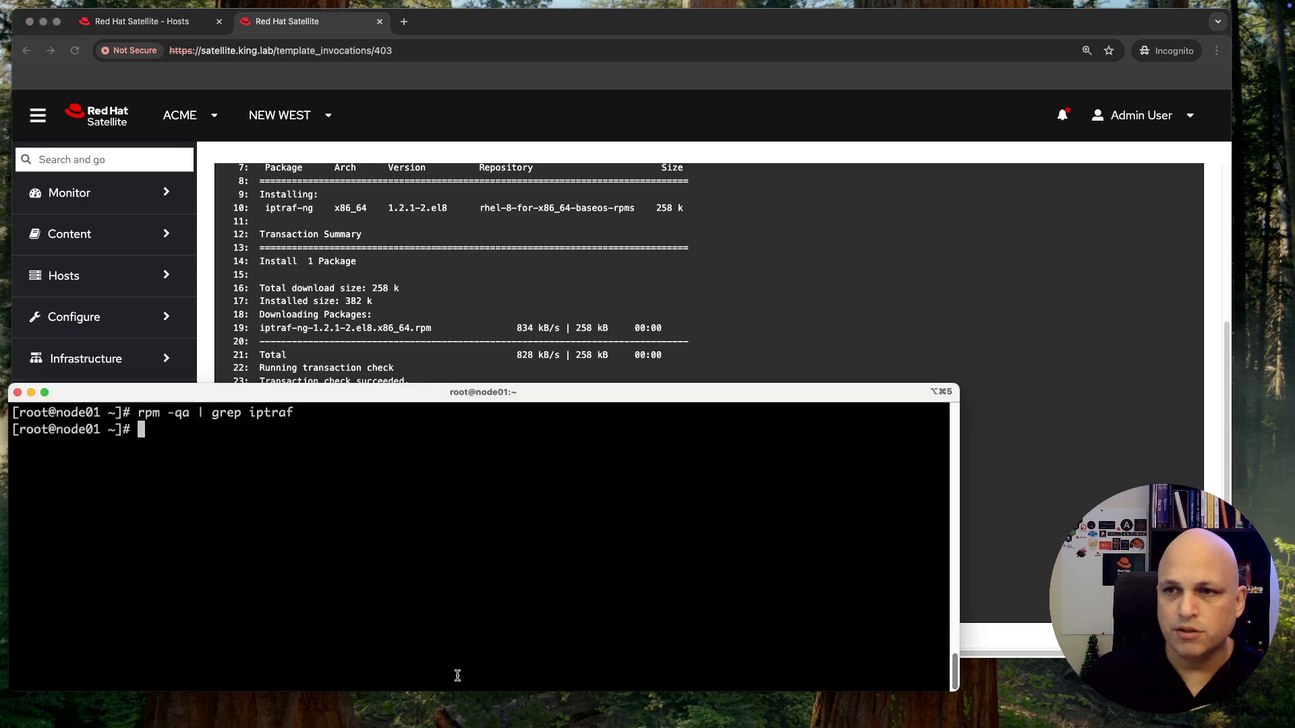
pyautogui.press('Up')
pyautogui.press('Return')
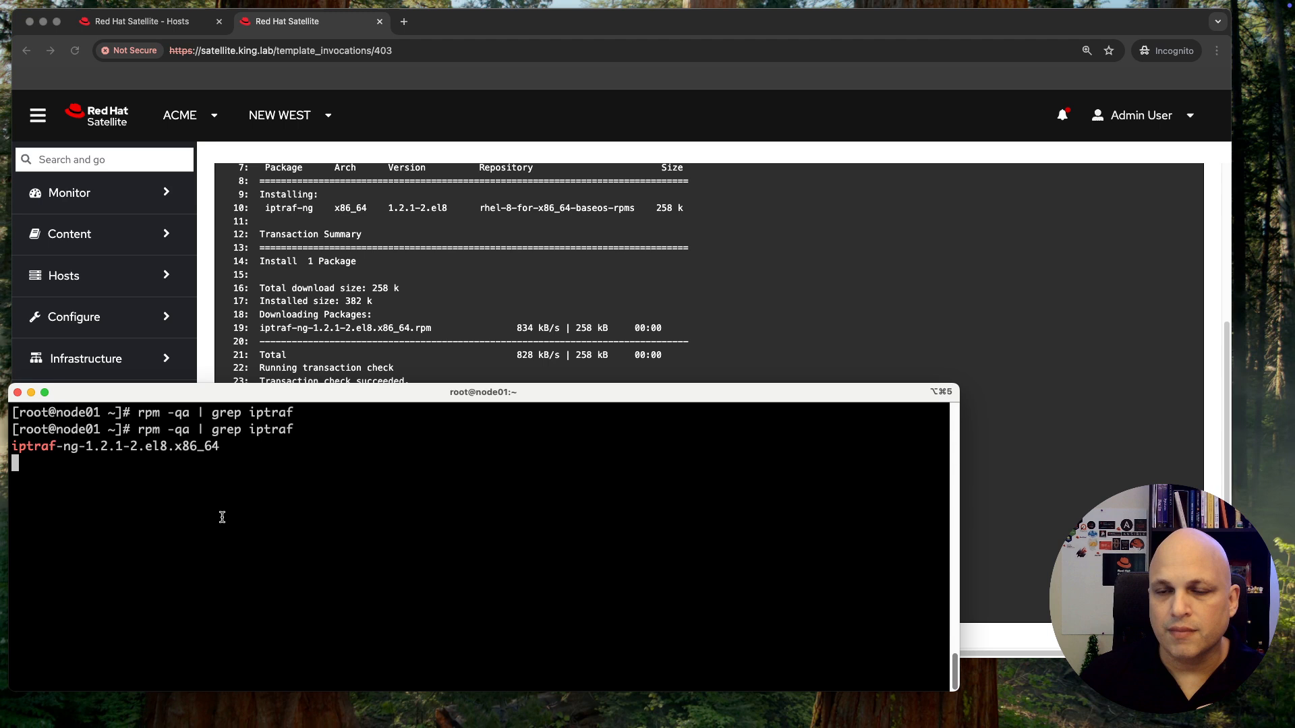
pyautogui.doubleClick(135, 451)
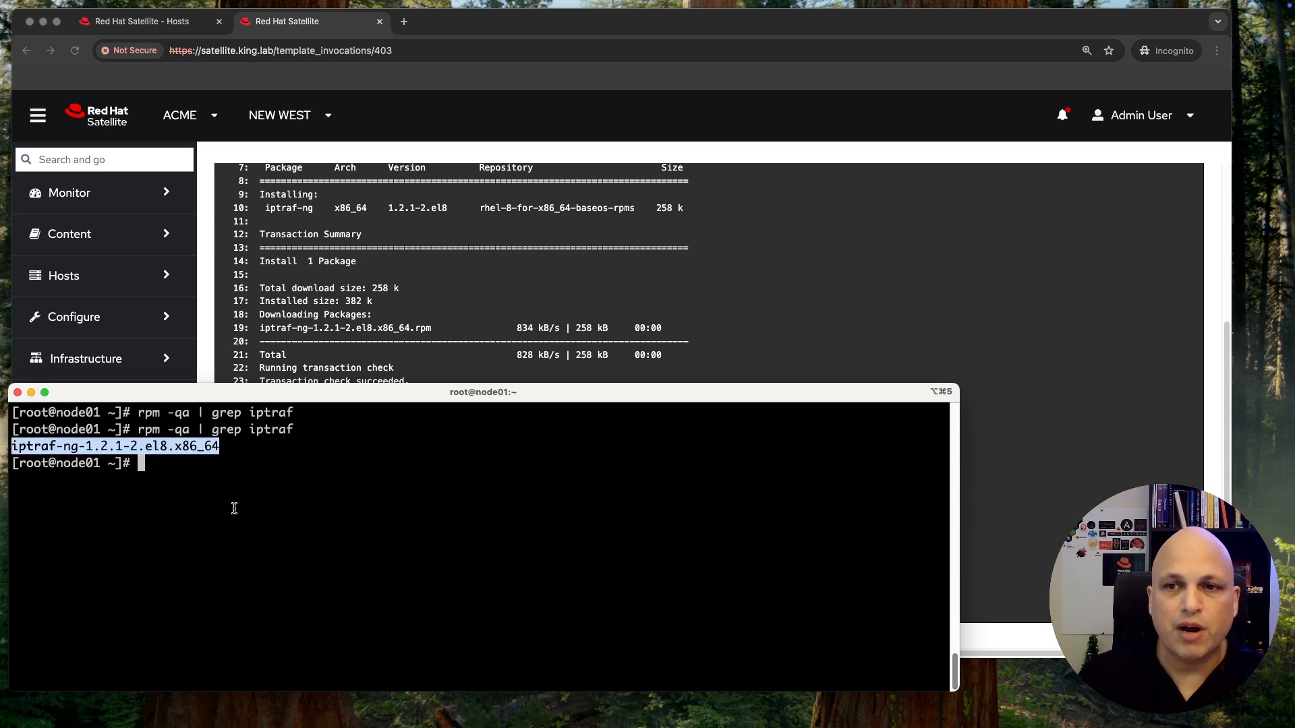
# - Return to the Satellite Hosts page, open package management for node01.king.lab, and proceed with the Remove packages action
pyautogui.click(905, 80)
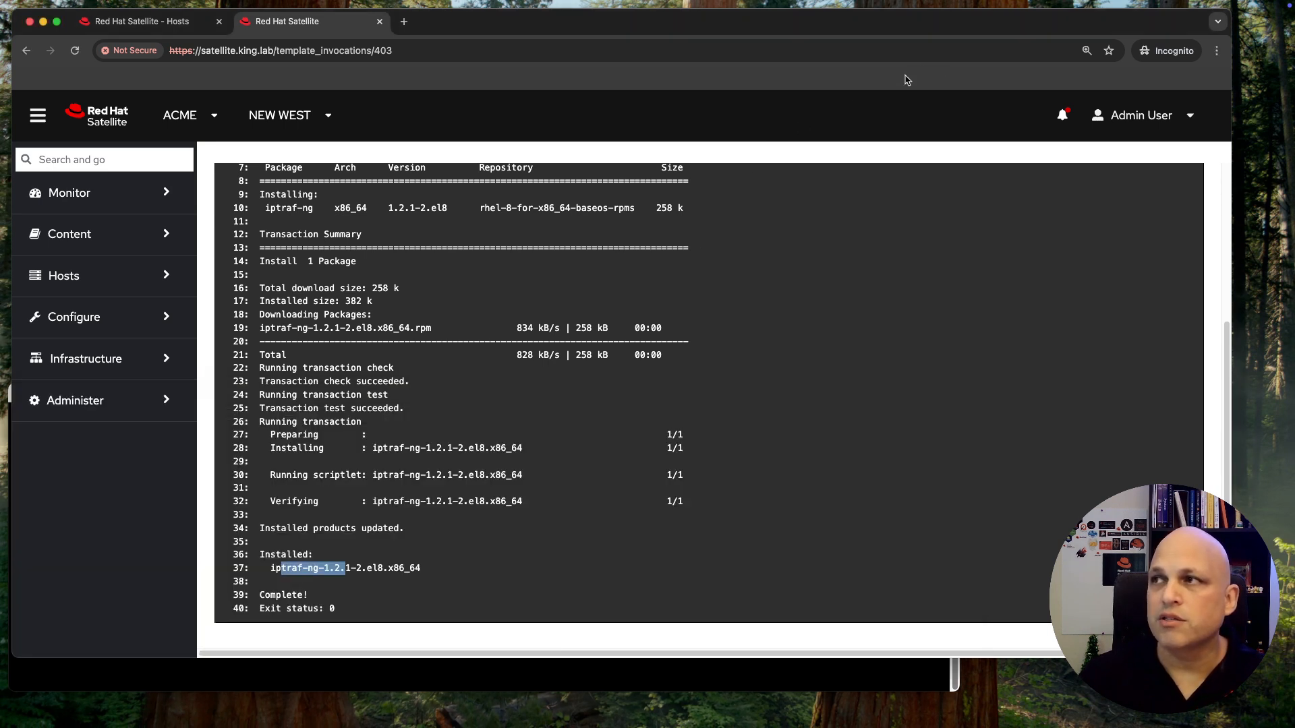
pyautogui.click(380, 21)
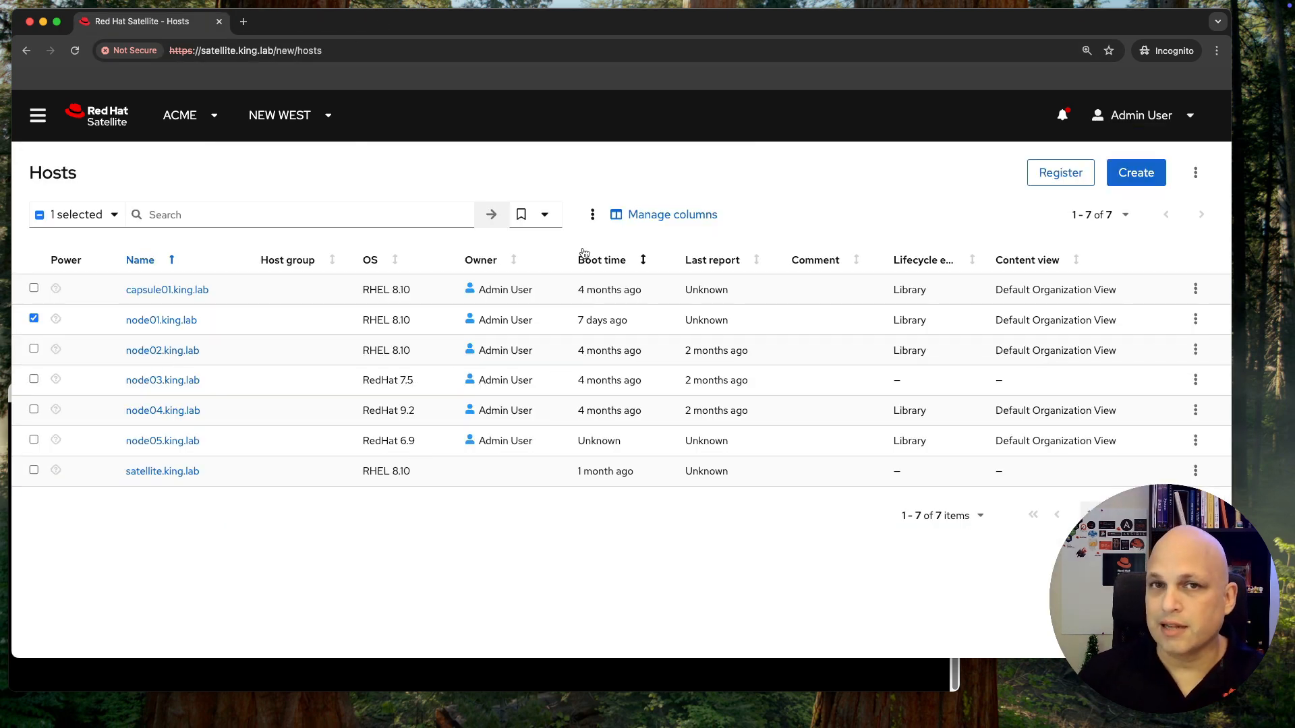
pyautogui.click(592, 214)
pyautogui.moveTo(621, 304)
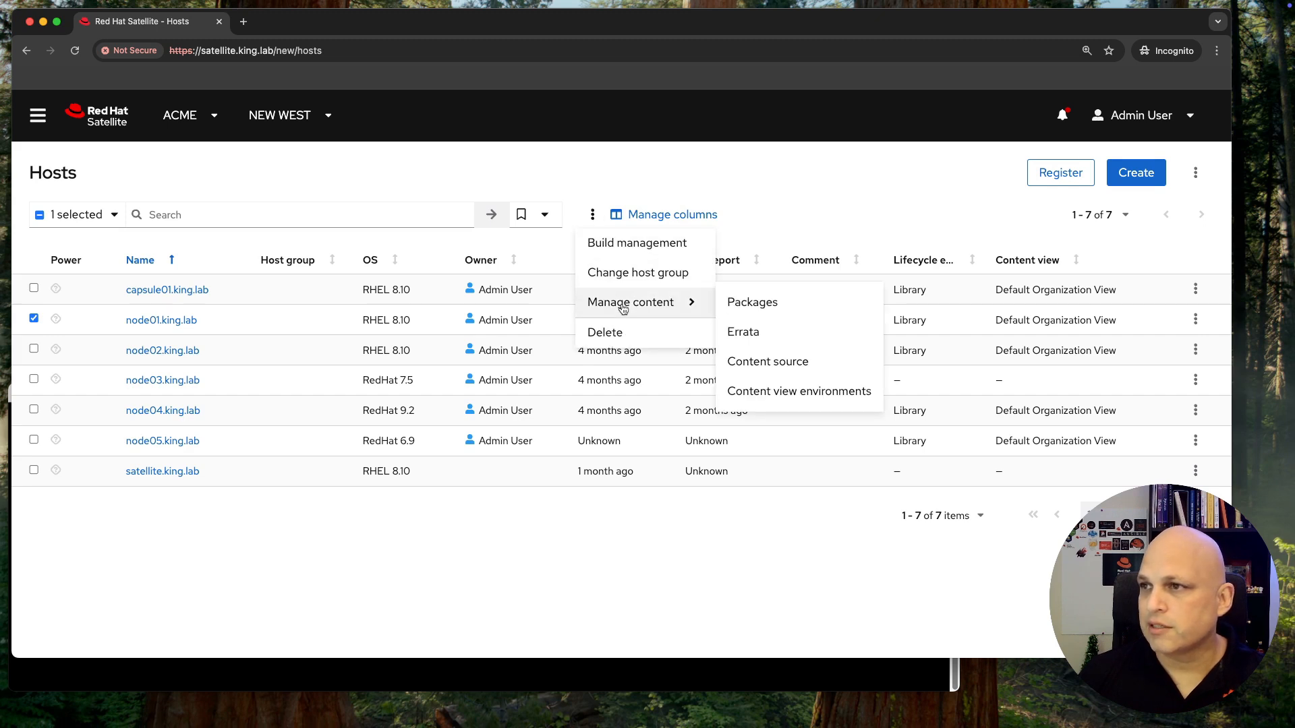
pyautogui.click(793, 307)
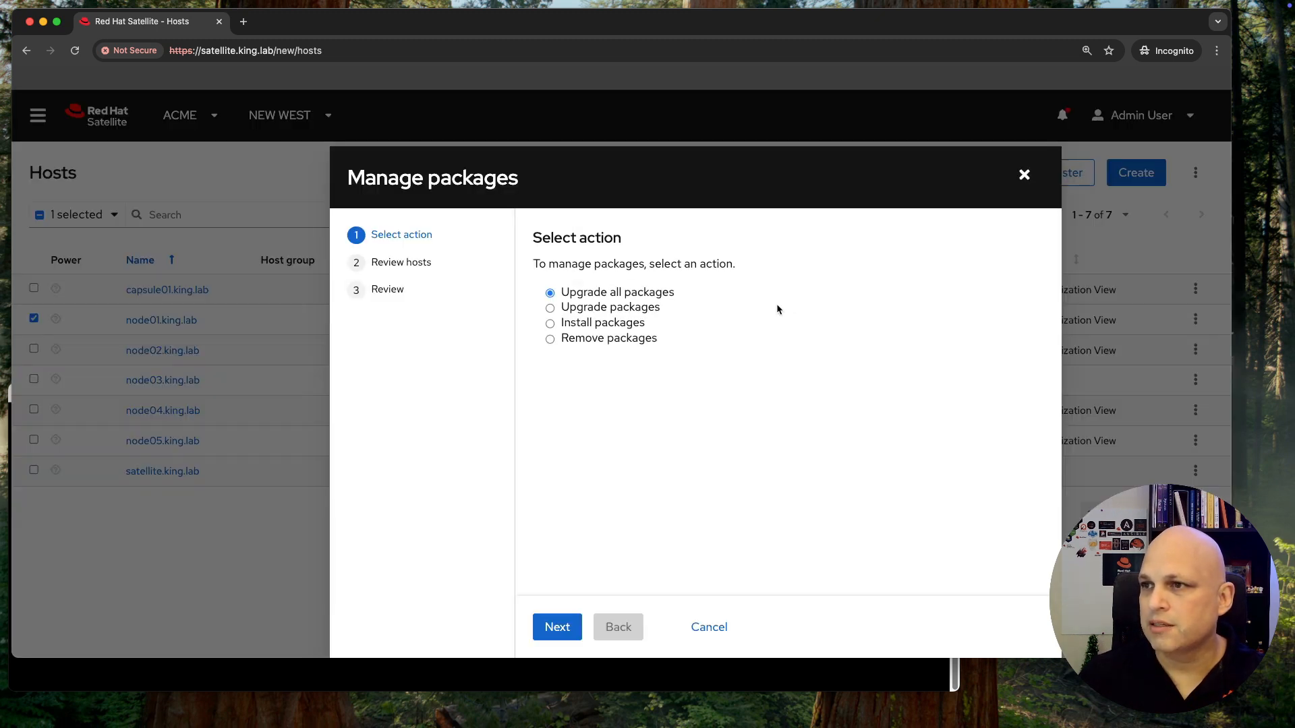
pyautogui.click(550, 339)
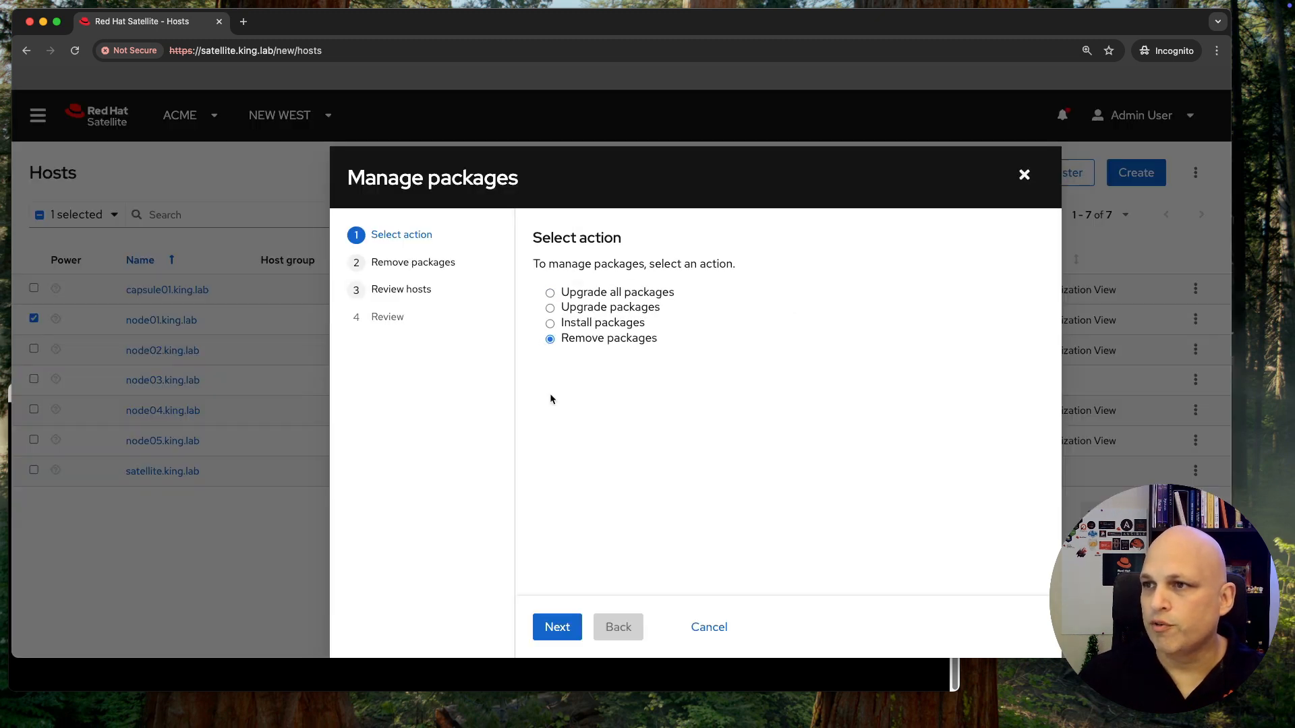
pyautogui.click(557, 627)
# - Search the removable packages for iptraf-ng and select it
pyautogui.click(667, 307)
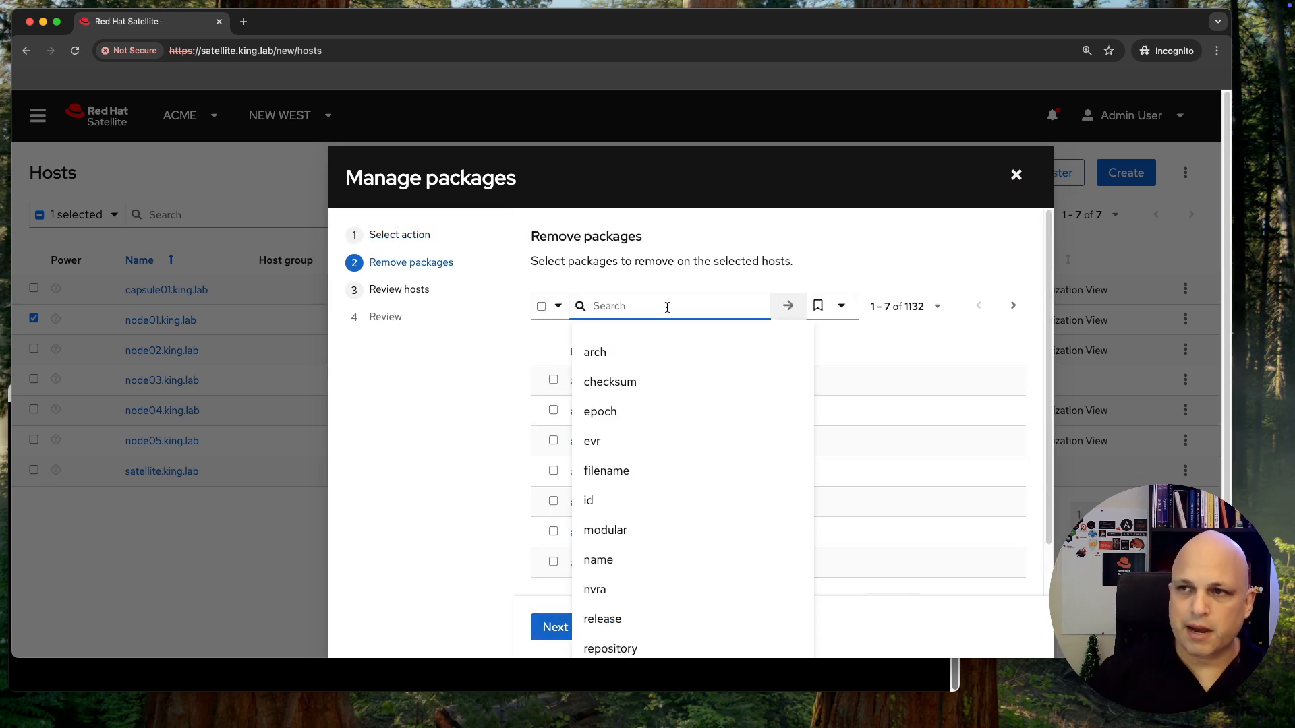
pyautogui.write('iptraf-ng')
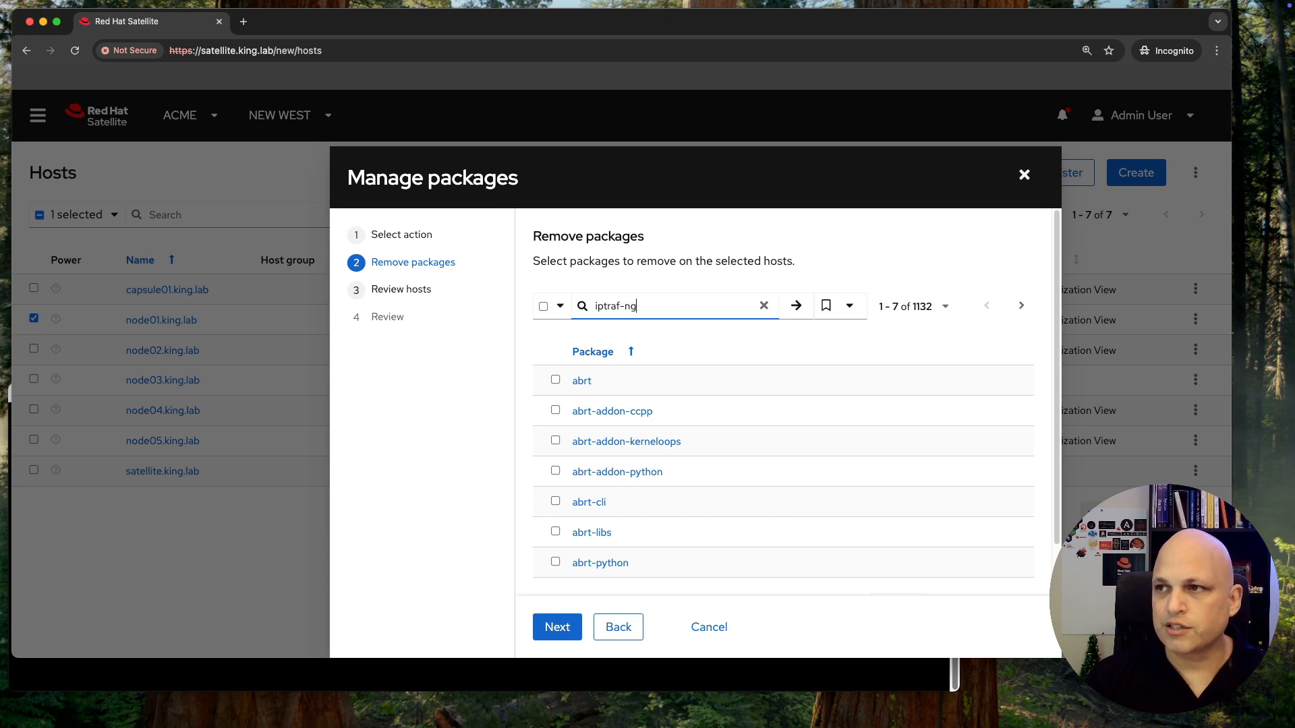
pyautogui.press('Return')
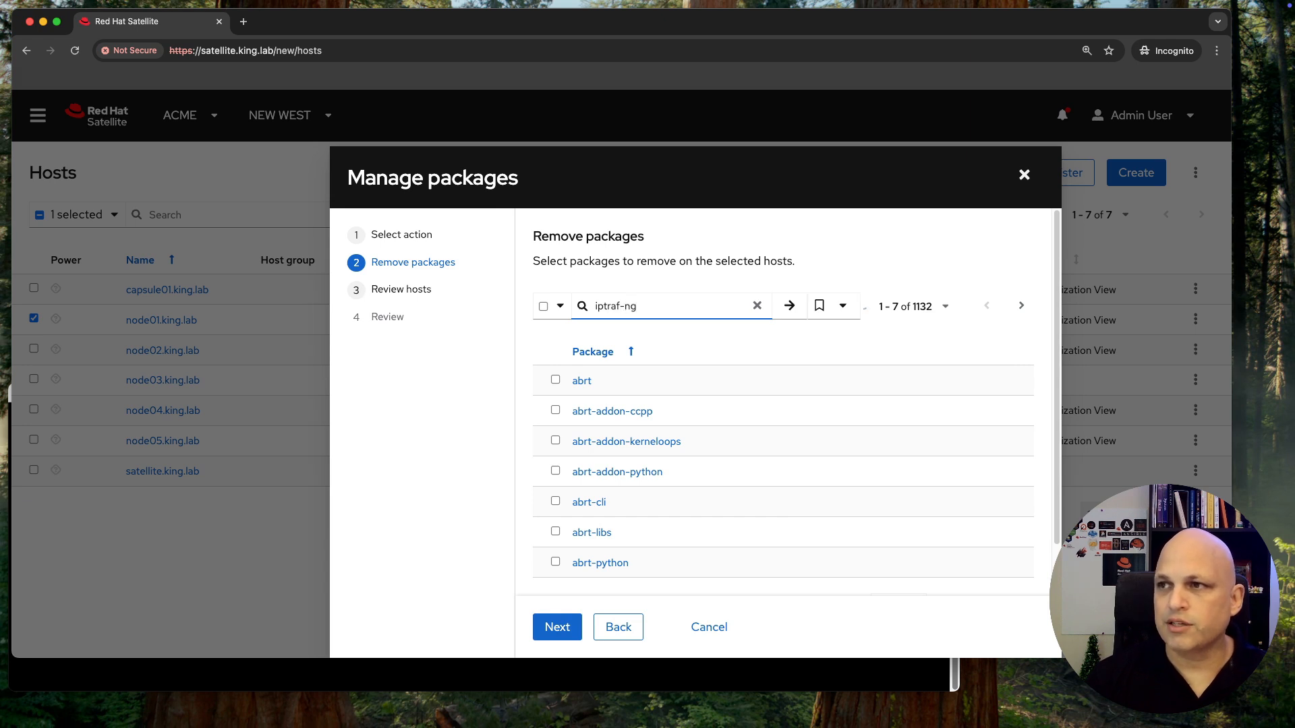
pyautogui.click(555, 381)
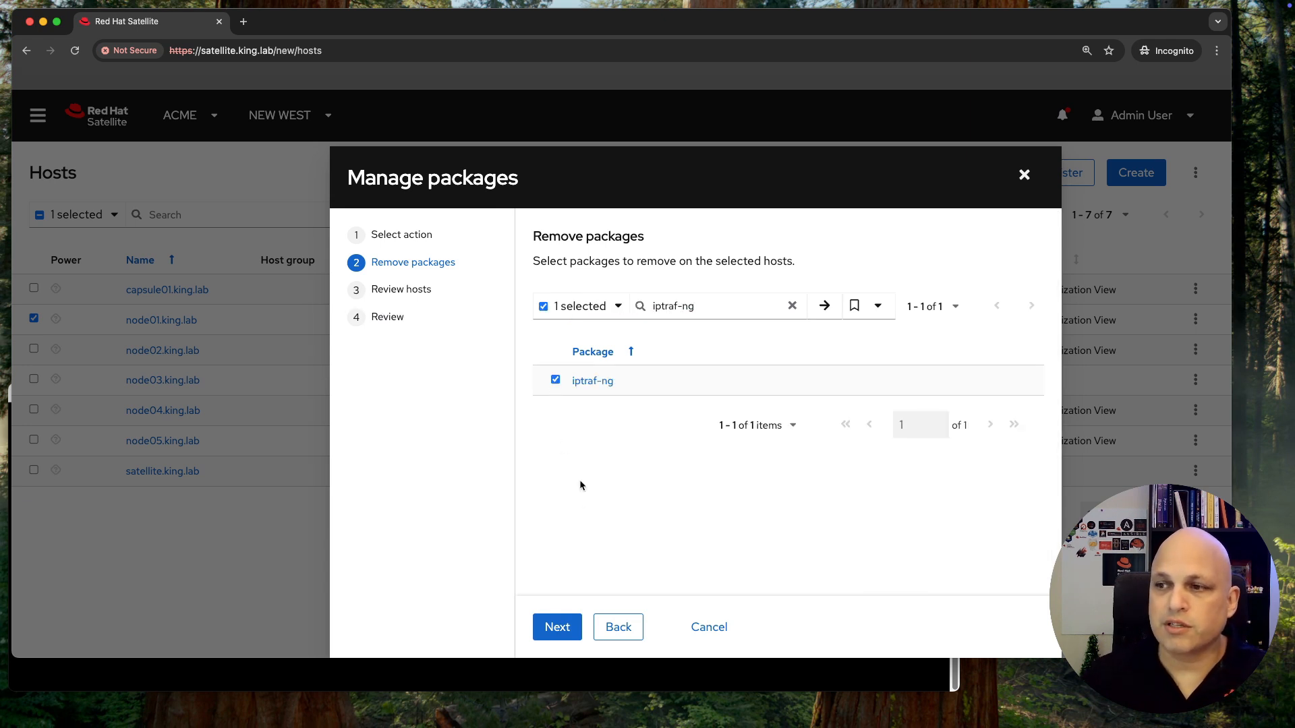
# - Accept node01.king.lab as the target host, review the package to be removed, and run the iptraf-ng removal via remote execution
pyautogui.click(565, 632)
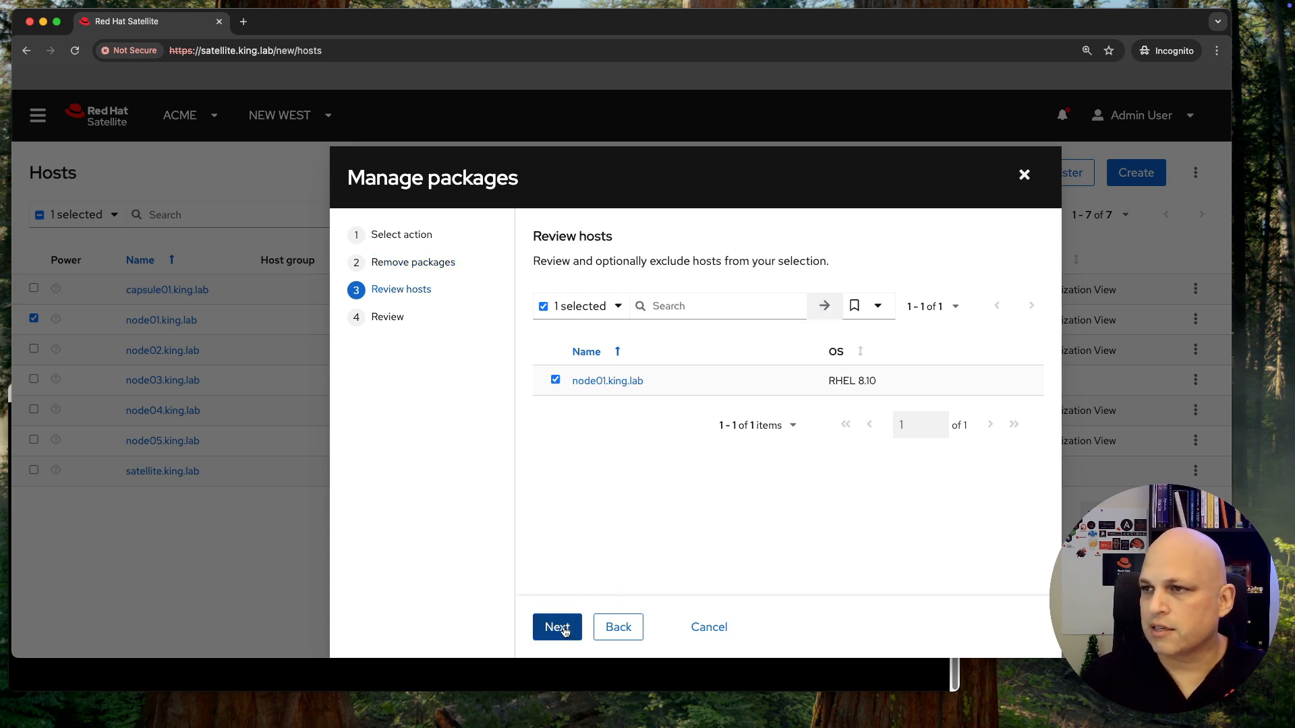
pyautogui.click(565, 632)
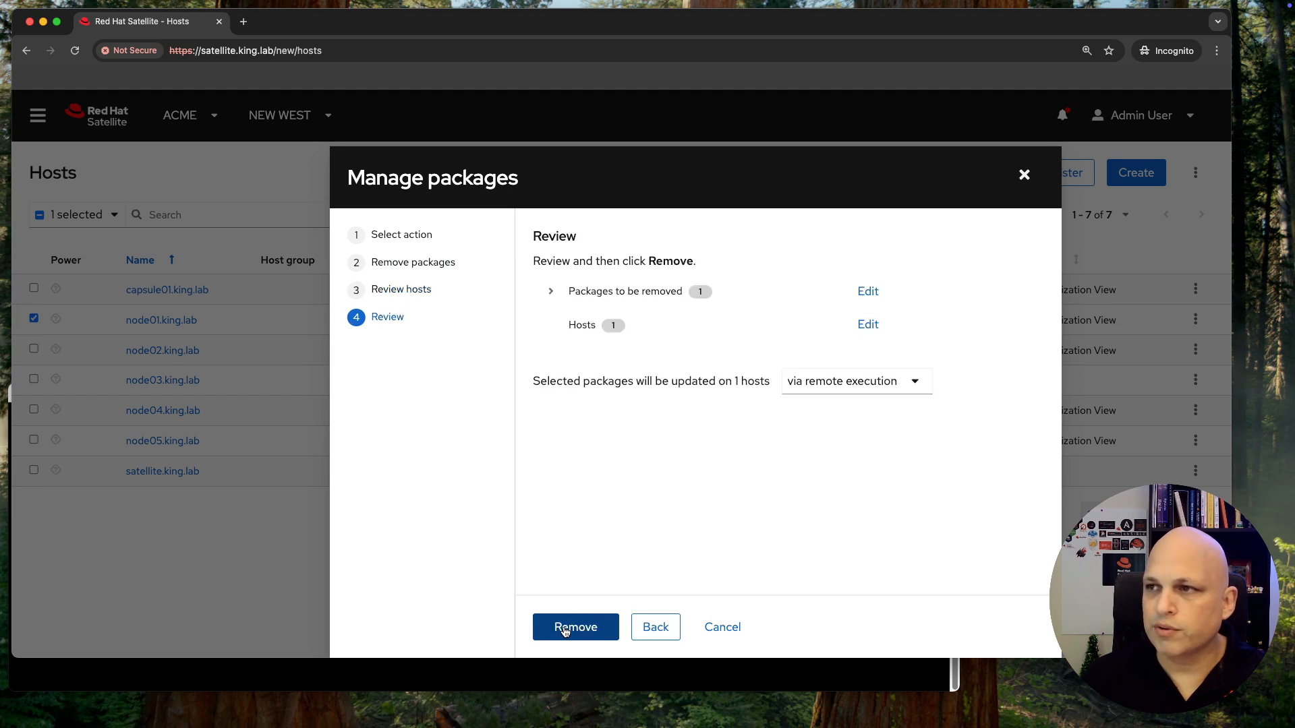
pyautogui.click(547, 292)
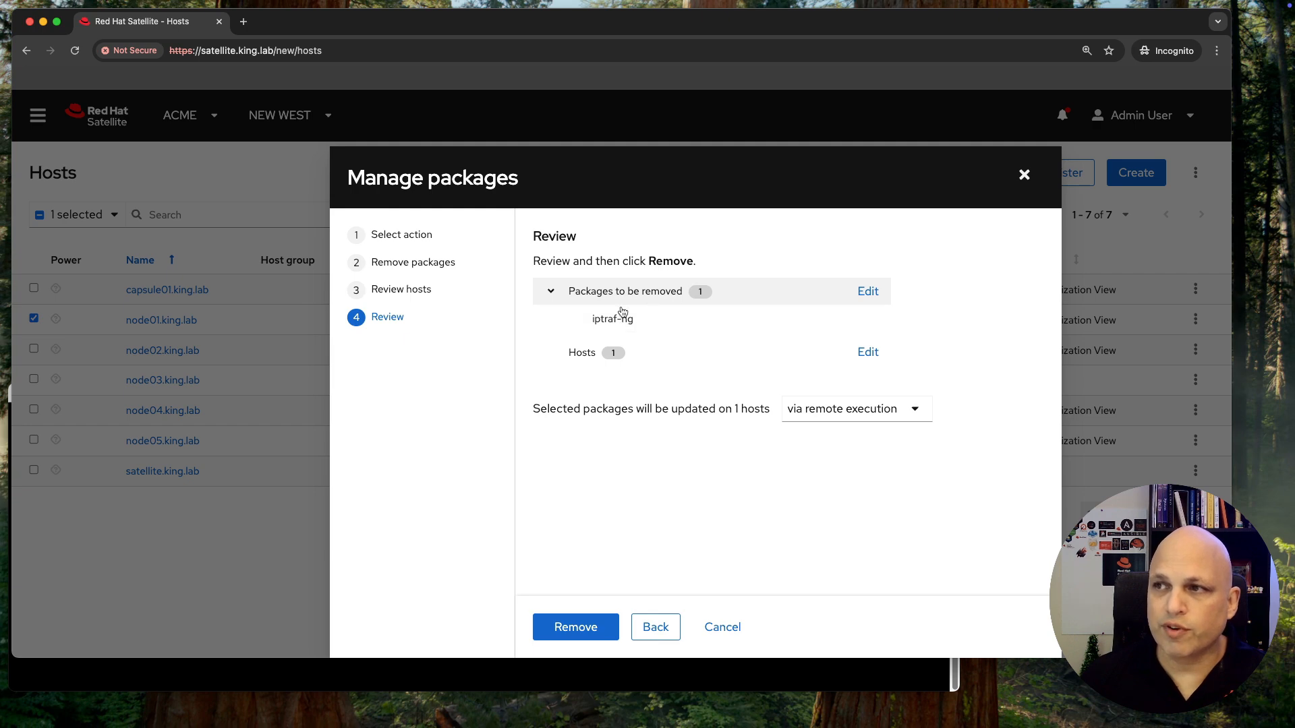
pyautogui.click(604, 630)
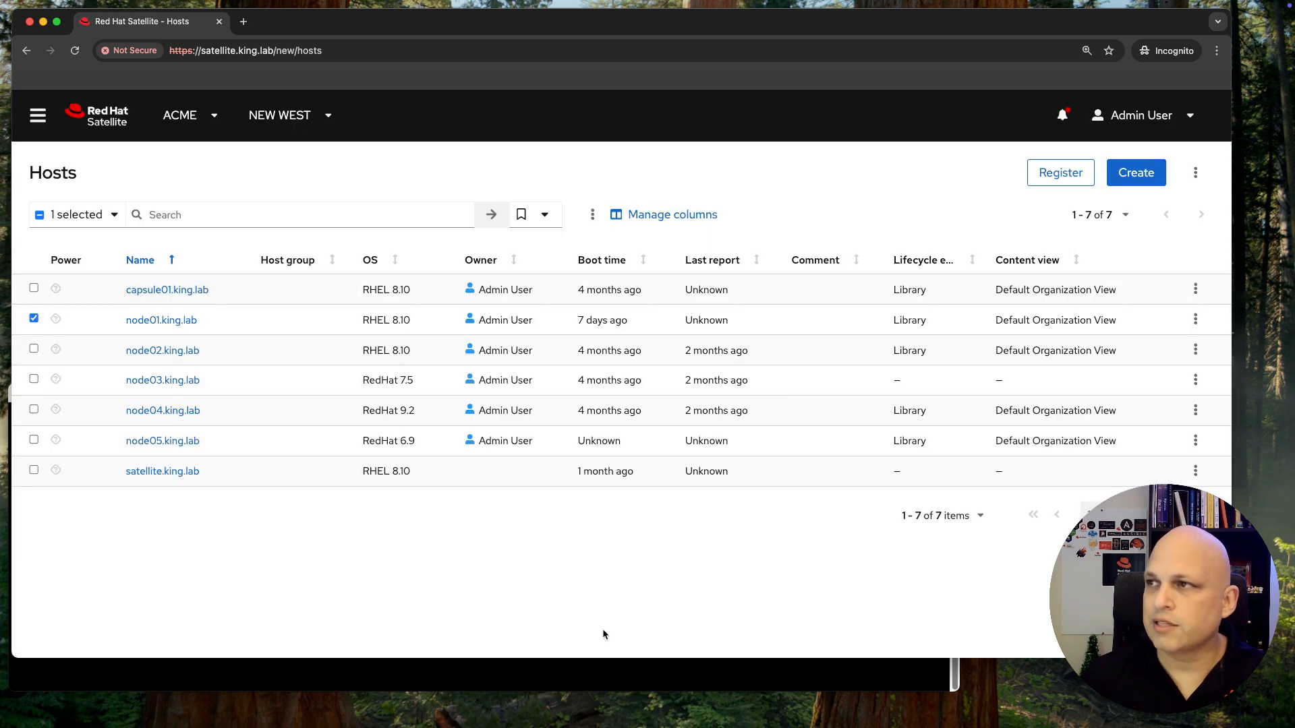
# - Open the iptraf-ng removal job details in a new tab and open the output for node01.king.lab
pyautogui.click(840, 169)
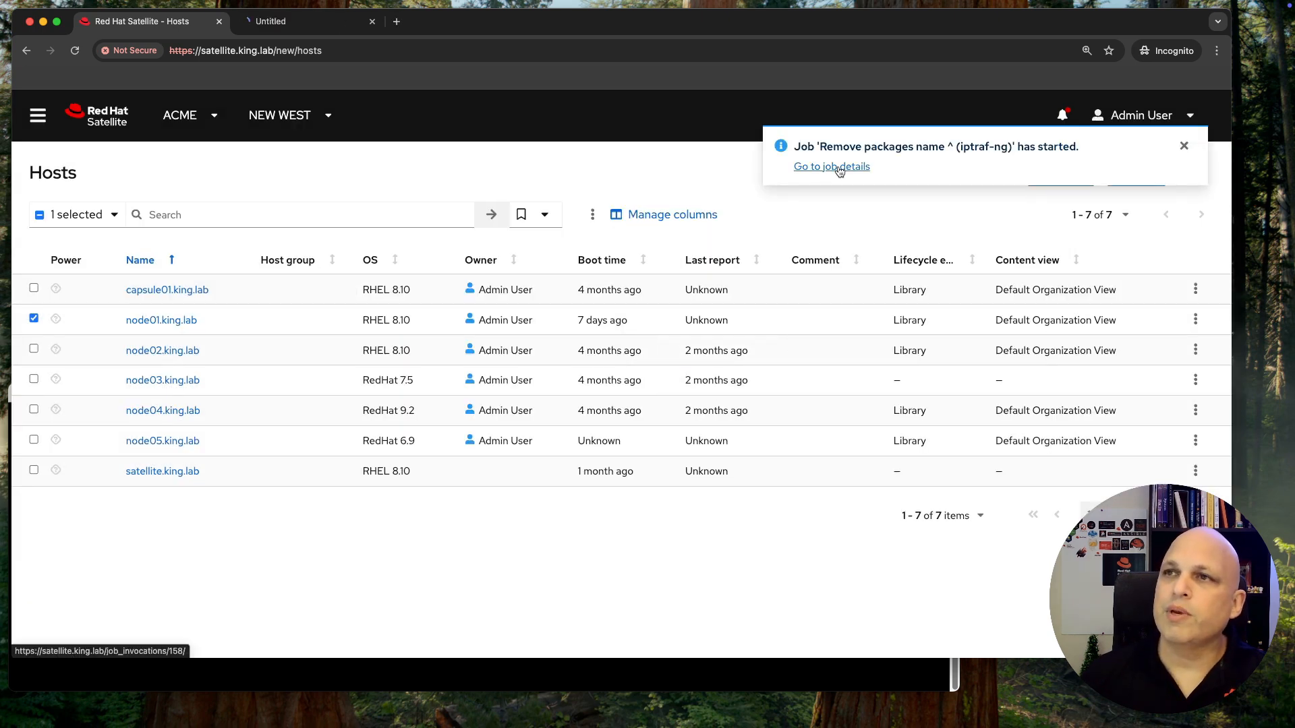
pyautogui.click(301, 23)
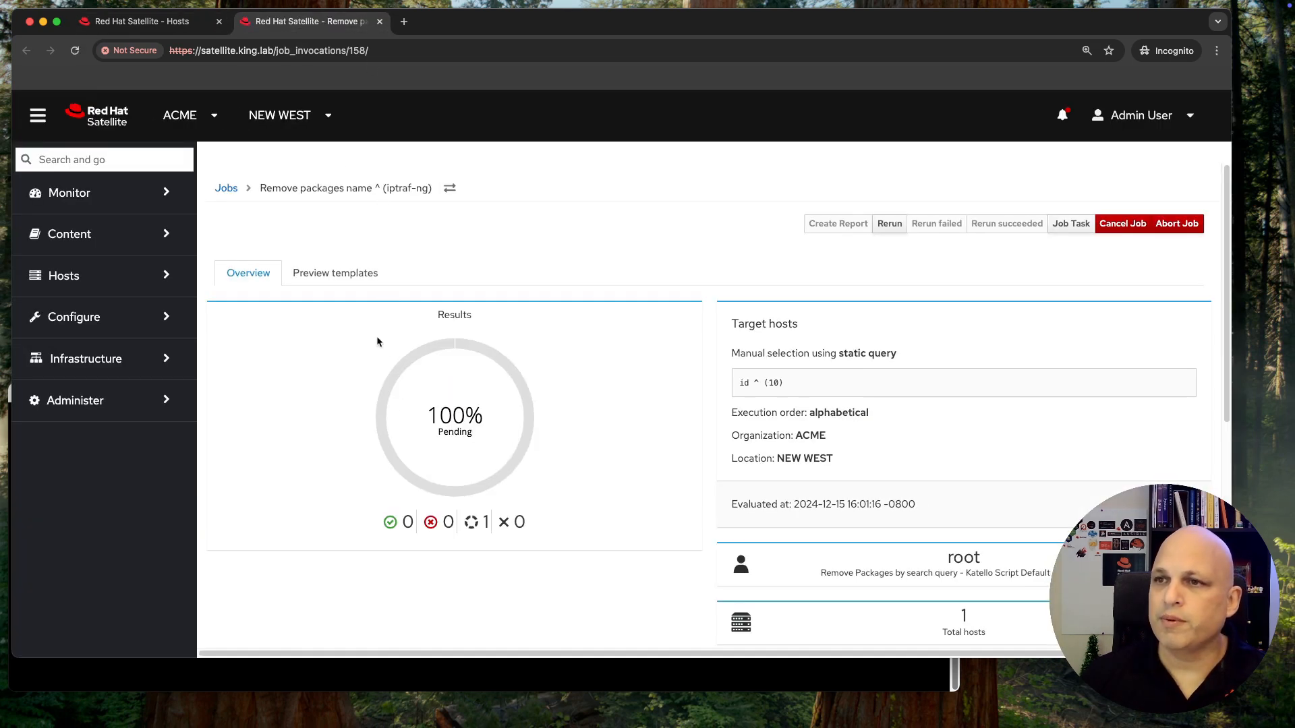
pyautogui.scroll(-3, 371, 364)
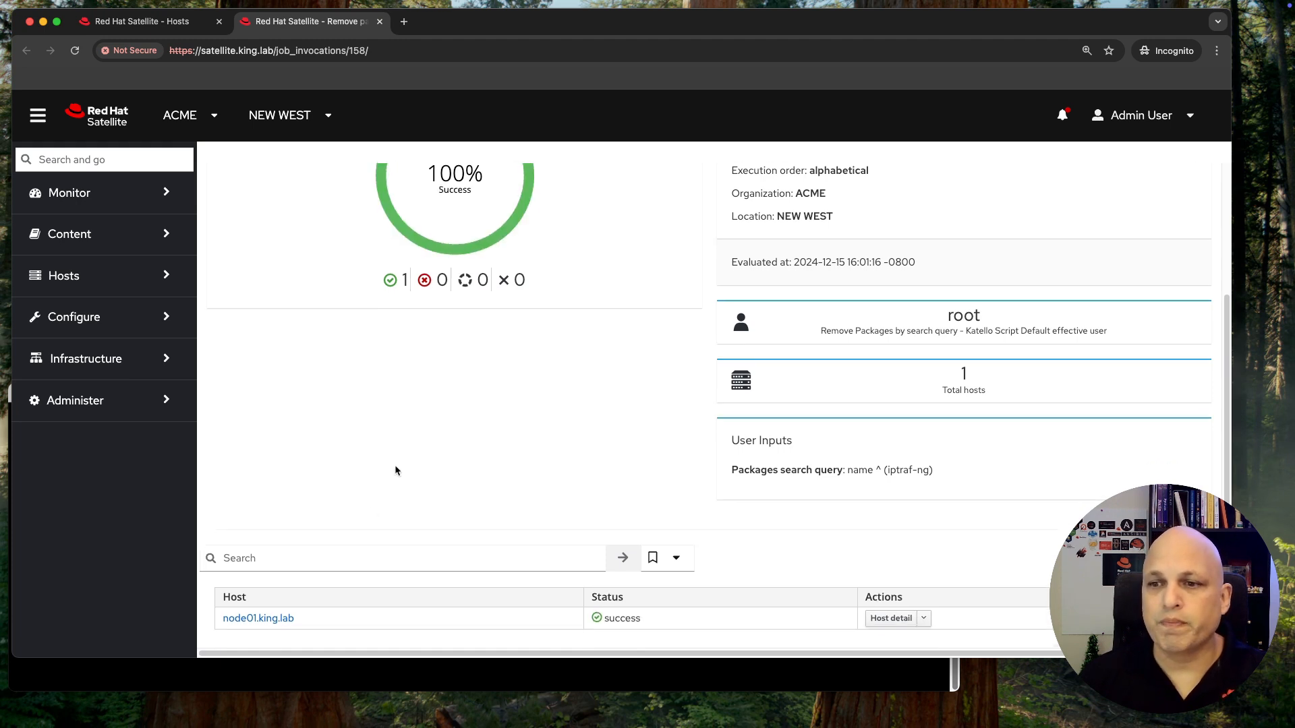
pyautogui.click(280, 617)
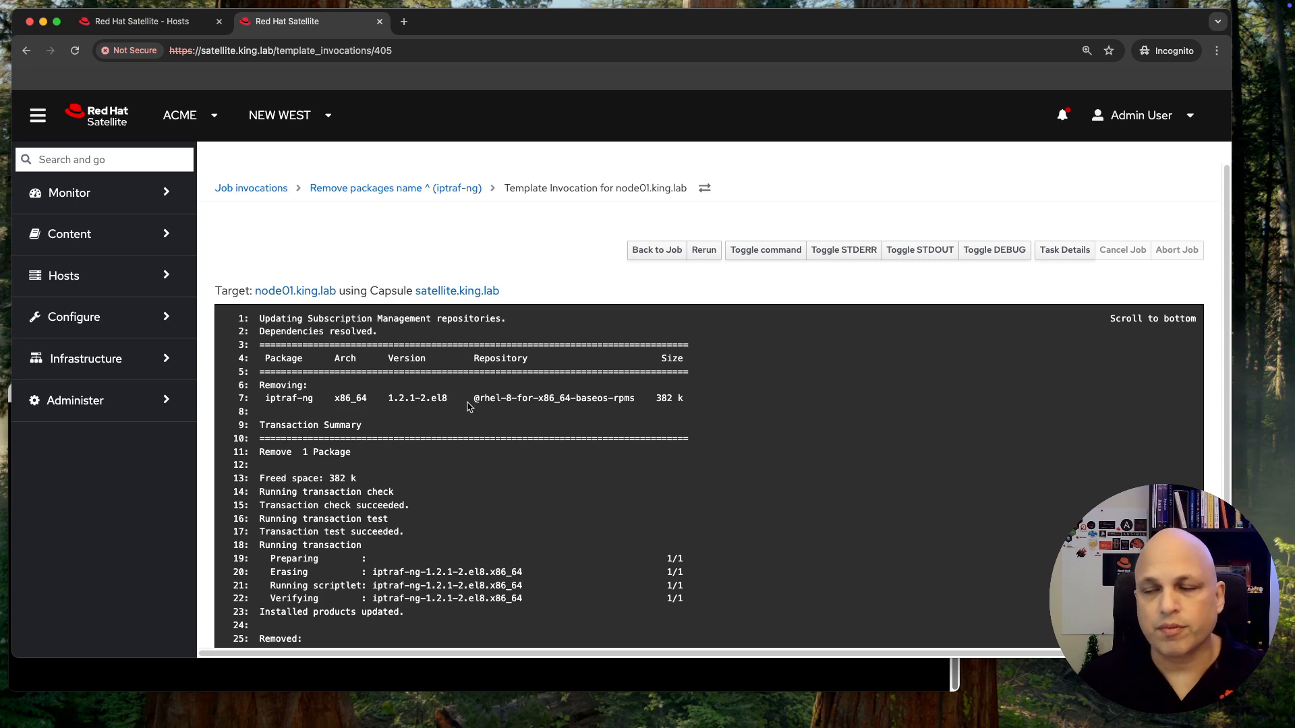
# - Examine the removal job output, highlighting the iptraf-ng entries under Removing and Removed
pyautogui.scroll(-2, 404, 371)
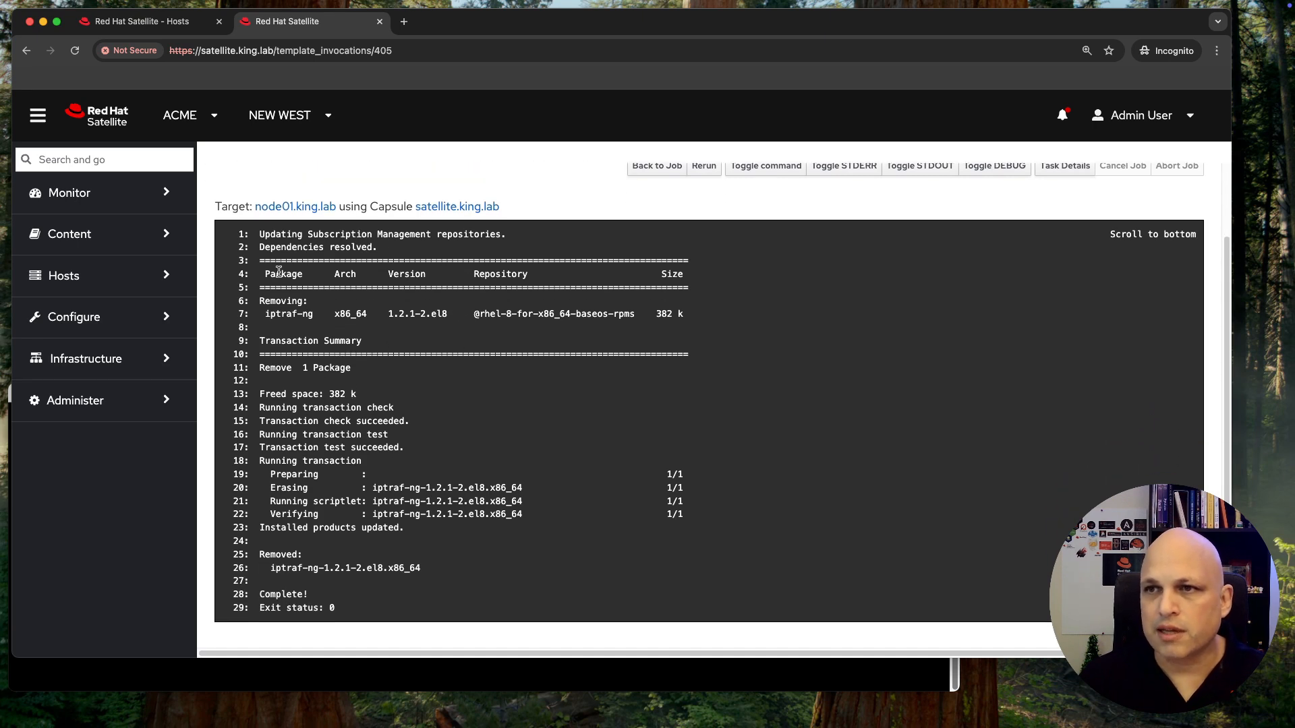
pyautogui.moveTo(266, 315); pyautogui.dragTo(317, 315)
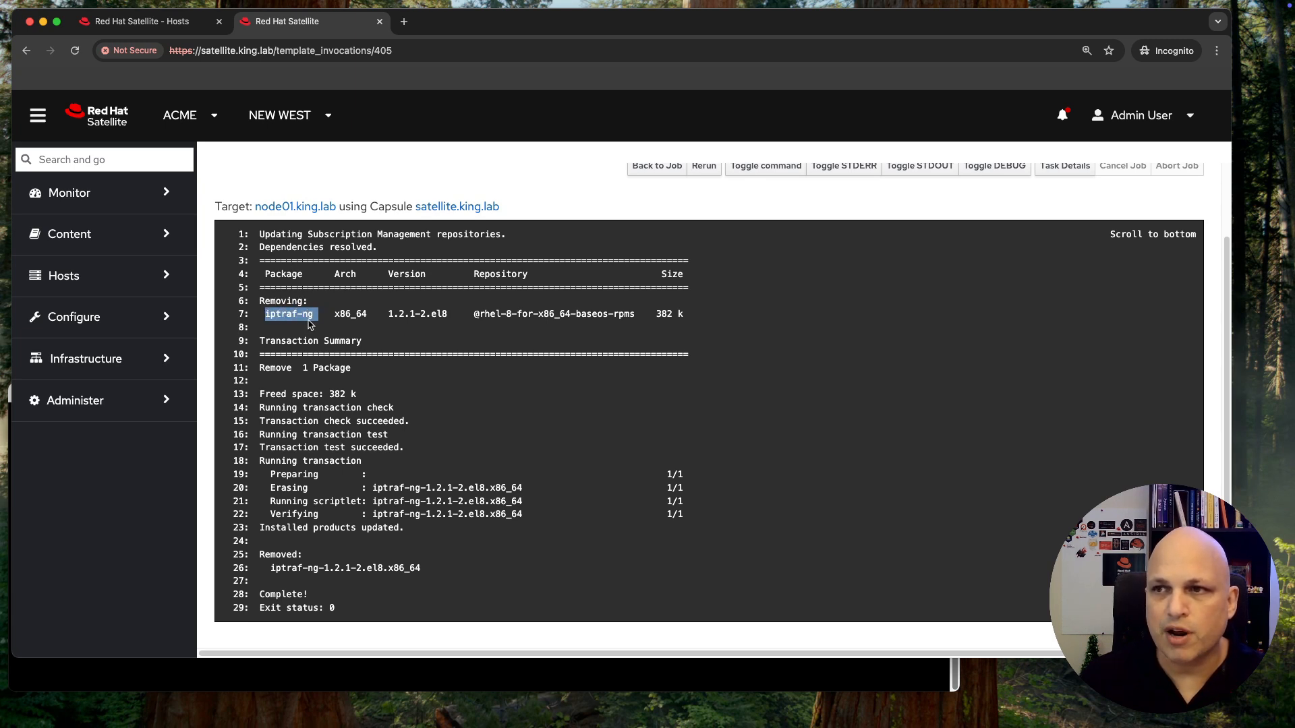
pyautogui.moveTo(274, 569); pyautogui.dragTo(372, 568)
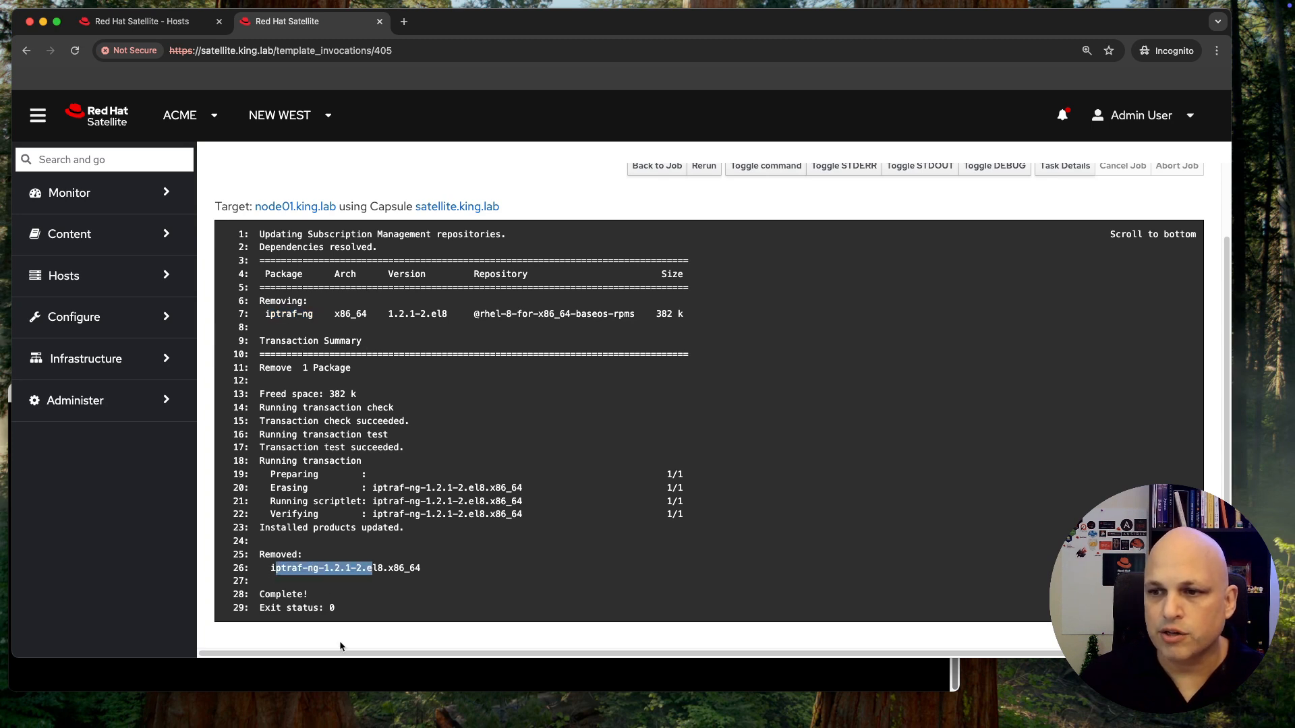
# - Switch to the node01 terminal and rerun rpm -qa | grep iptraf to check for the package
pyautogui.click(363, 678)
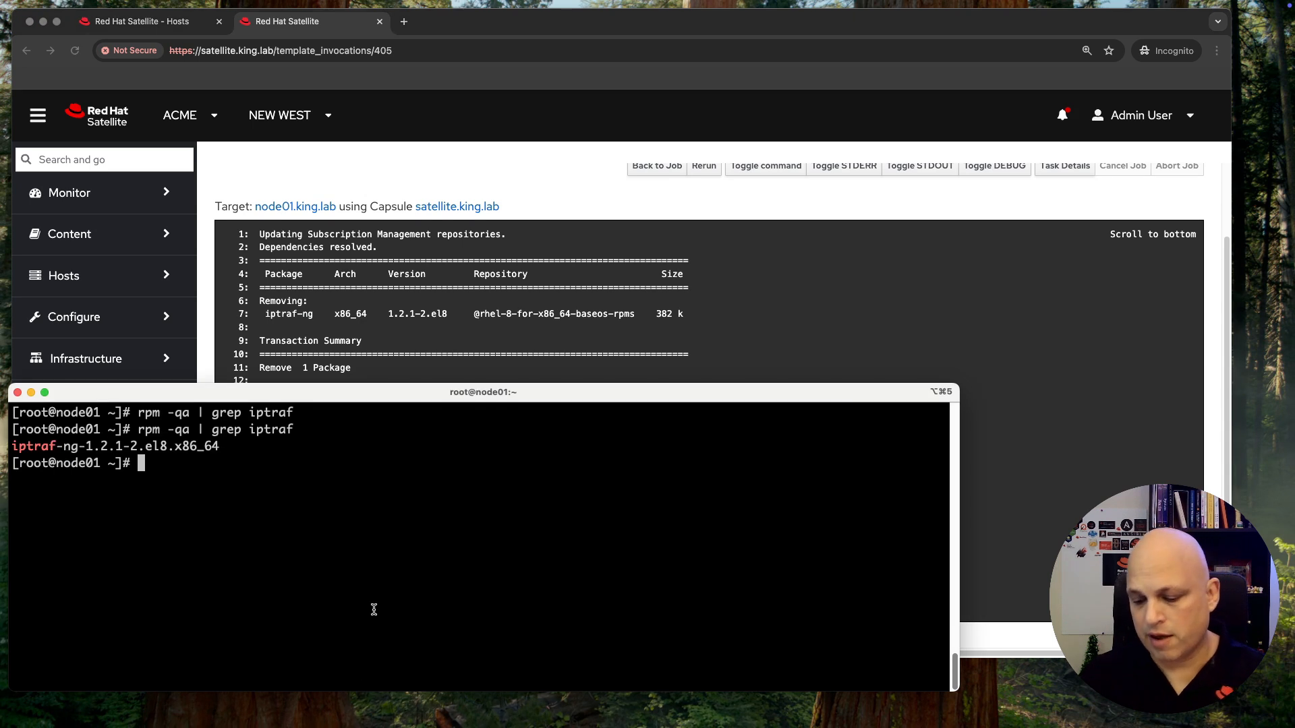
pyautogui.press('Up')
pyautogui.press('Return')
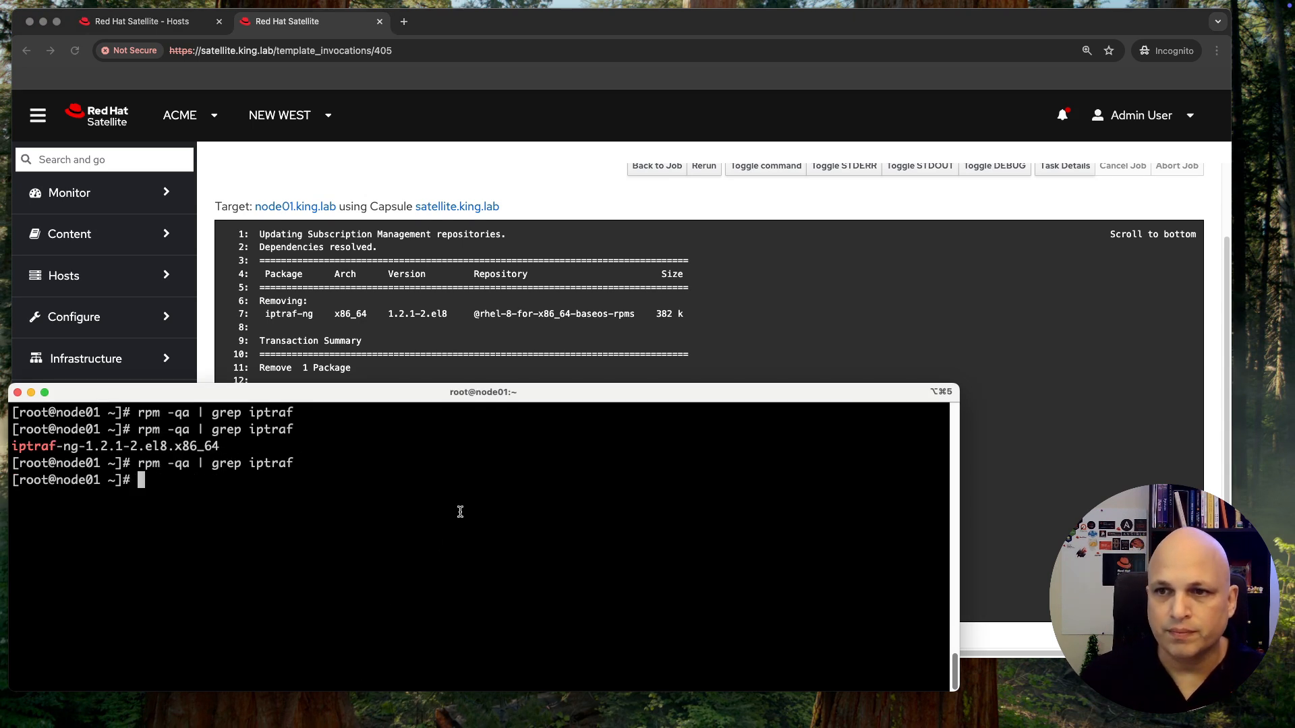
# - Change the recalled command to rpm -q iptraf-ng, clear the terminal screen, and run the query
pyautogui.press('Up')
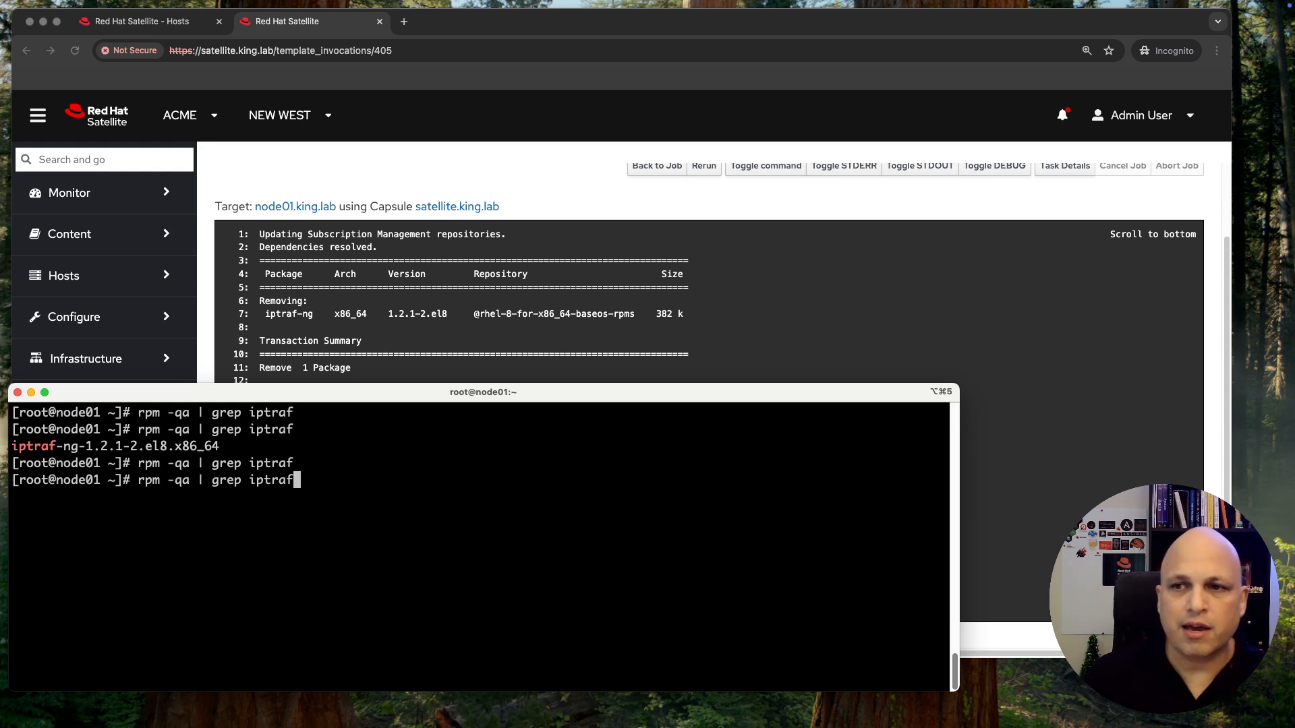
pyautogui.press('Left')
pyautogui.press('Left')
pyautogui.press('Left')
pyautogui.press('Left')
pyautogui.press('Left')
pyautogui.press('Left')
pyautogui.press('BackSpace')
pyautogui.press('BackSpace')
pyautogui.press('BackSpace')
pyautogui.press('BackSpace')
pyautogui.press('BackSpace')
pyautogui.press('BackSpace')
pyautogui.press('BackSpace')
pyautogui.press('BackSpace')
pyautogui.press('BackSpace')
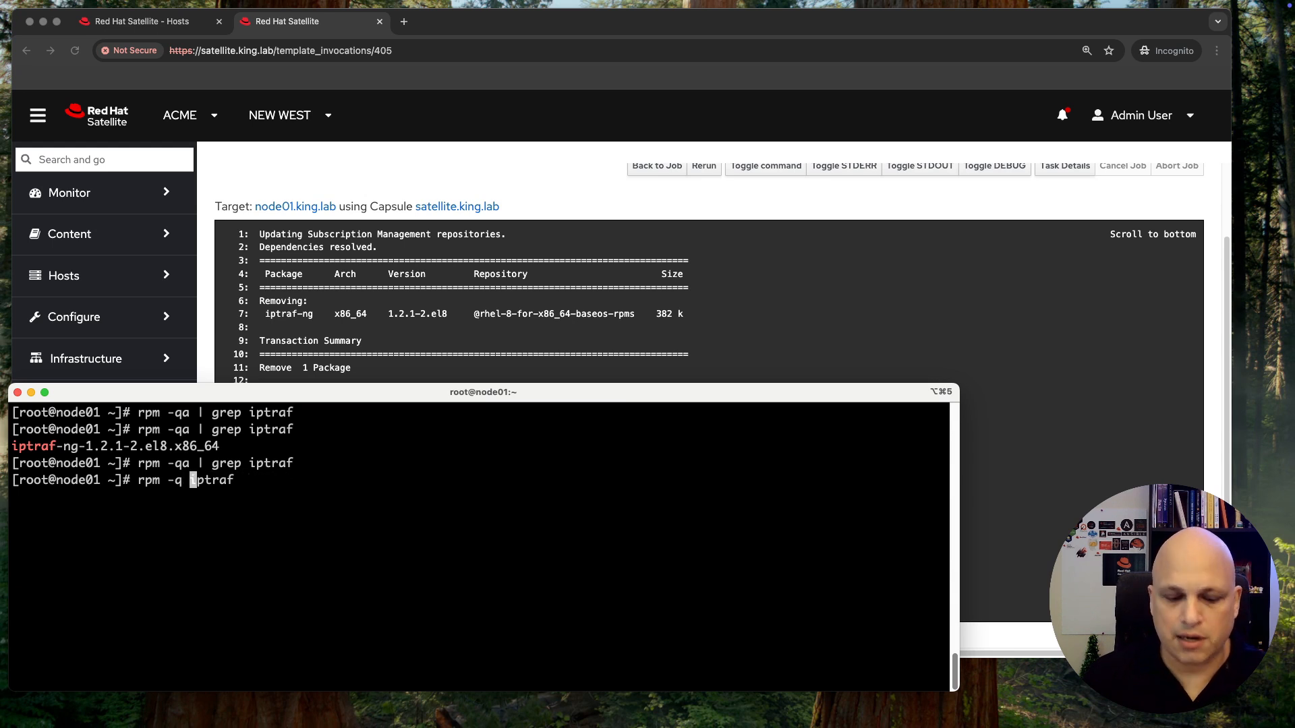
pyautogui.hotkey('ctrl', 'e')
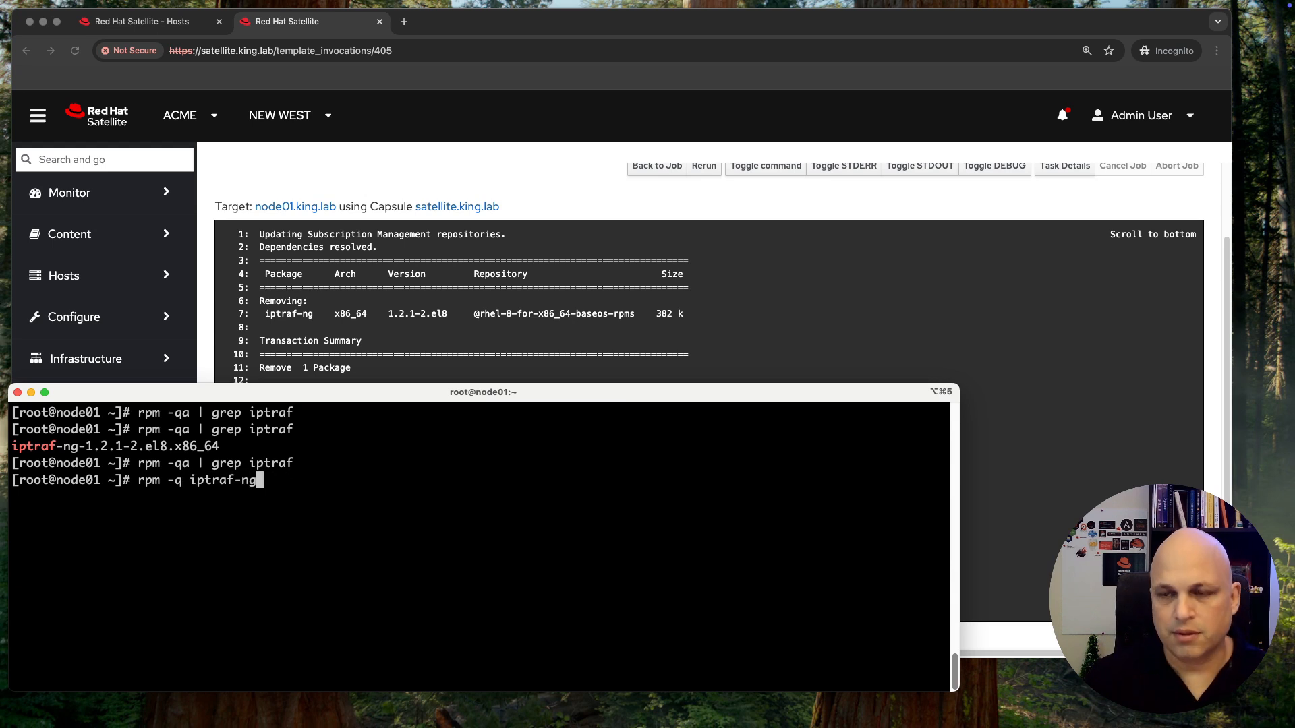
pyautogui.hotkey('ctrl', 'l')
pyautogui.press('Return')
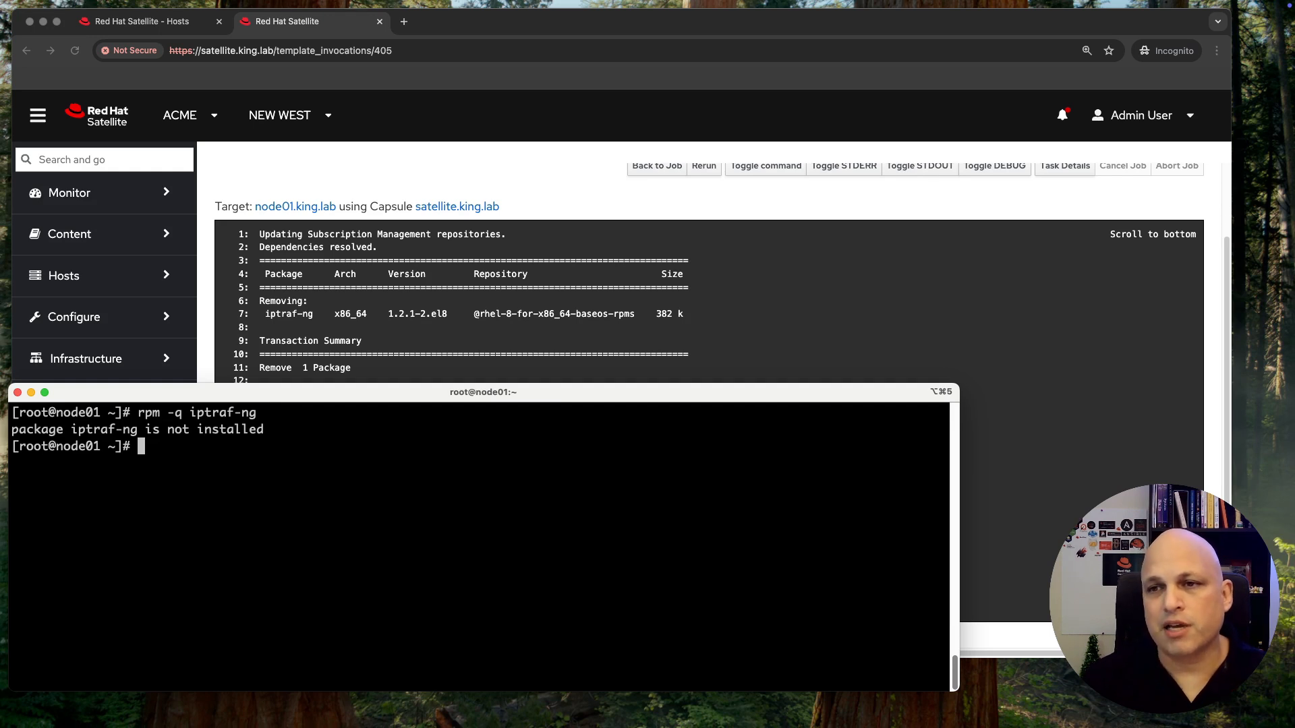
pyautogui.press('Up')
pyautogui.press('Up')
pyautogui.press('Down')
pyautogui.press('Up')
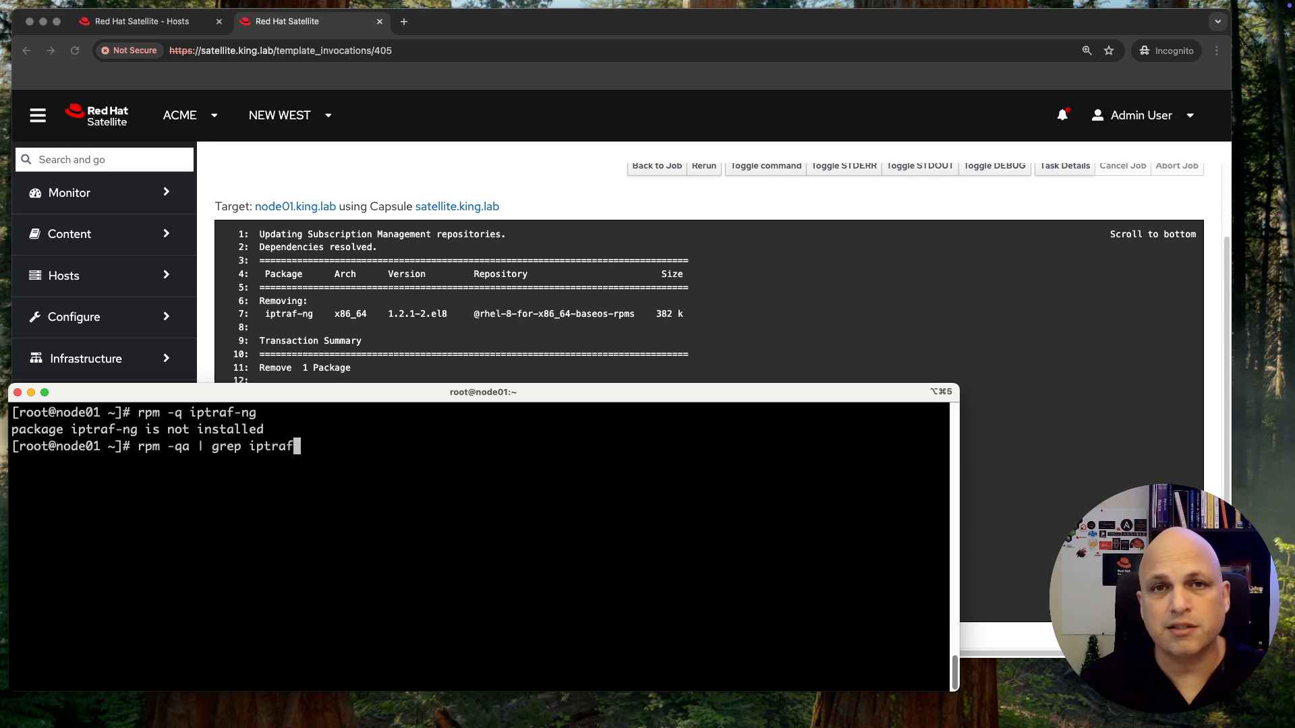
pyautogui.press('Left')
pyautogui.press('Left')
pyautogui.press('Left')
pyautogui.press('Left')
pyautogui.press('Left')
pyautogui.press('Left')
pyautogui.press('Left')
pyautogui.press('Right')
pyautogui.press('Right')
pyautogui.press('Right')
pyautogui.press('Right')
pyautogui.press('Right')
pyautogui.press('Right')
pyautogui.press('Right')
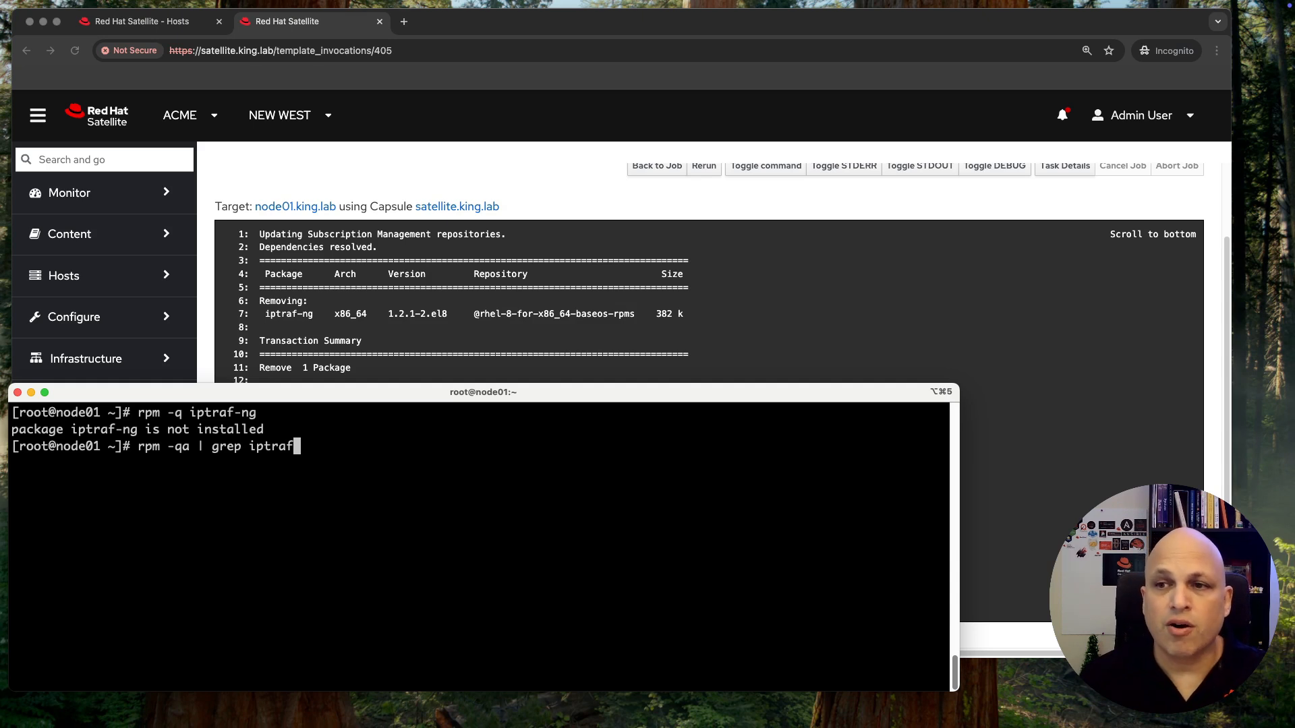
pyautogui.press('Left')
pyautogui.press('Left')
pyautogui.press('Left')
pyautogui.press('Left')
pyautogui.press('Left')
pyautogui.press('Left')
pyautogui.press('Left')
pyautogui.press('Right')
pyautogui.press('Right')
pyautogui.press('Right')
pyautogui.press('Right')
pyautogui.press('Right')
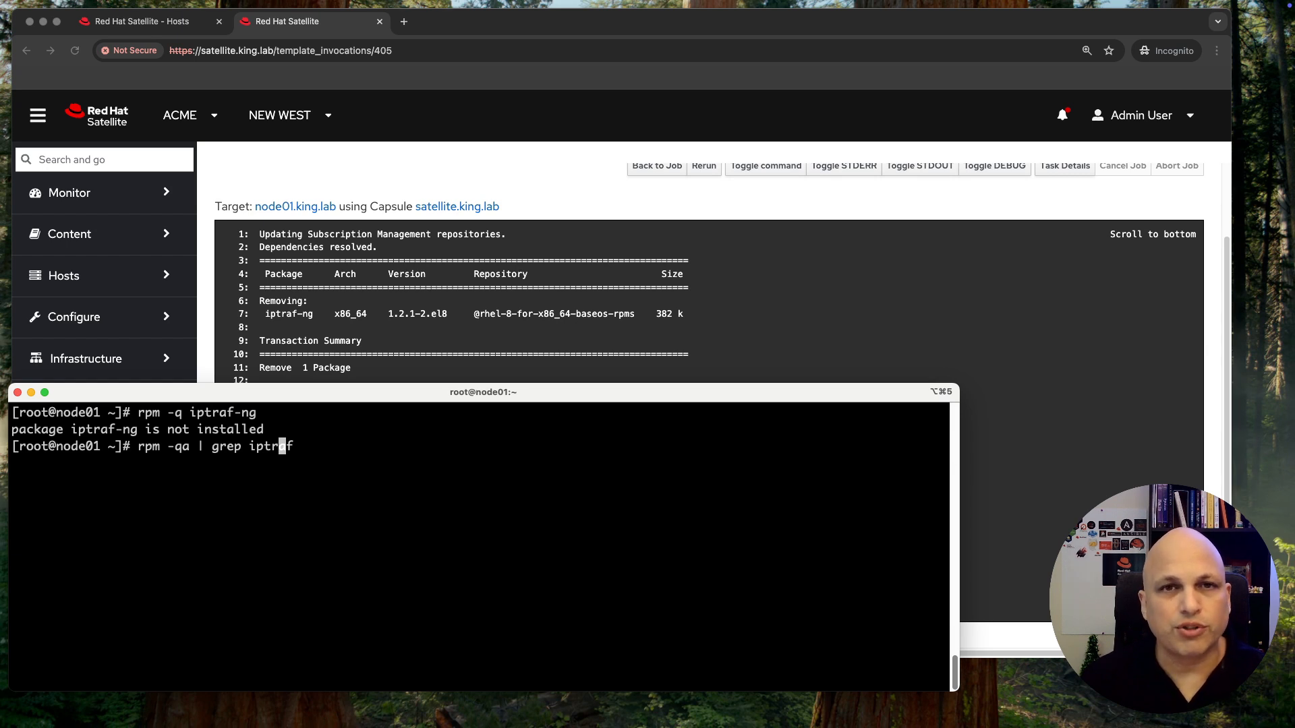
pyautogui.press('Left')
pyautogui.press('Left')
pyautogui.press('Left')
pyautogui.press('Left')
pyautogui.press('Left')
pyautogui.press('Right')
pyautogui.press('Right')
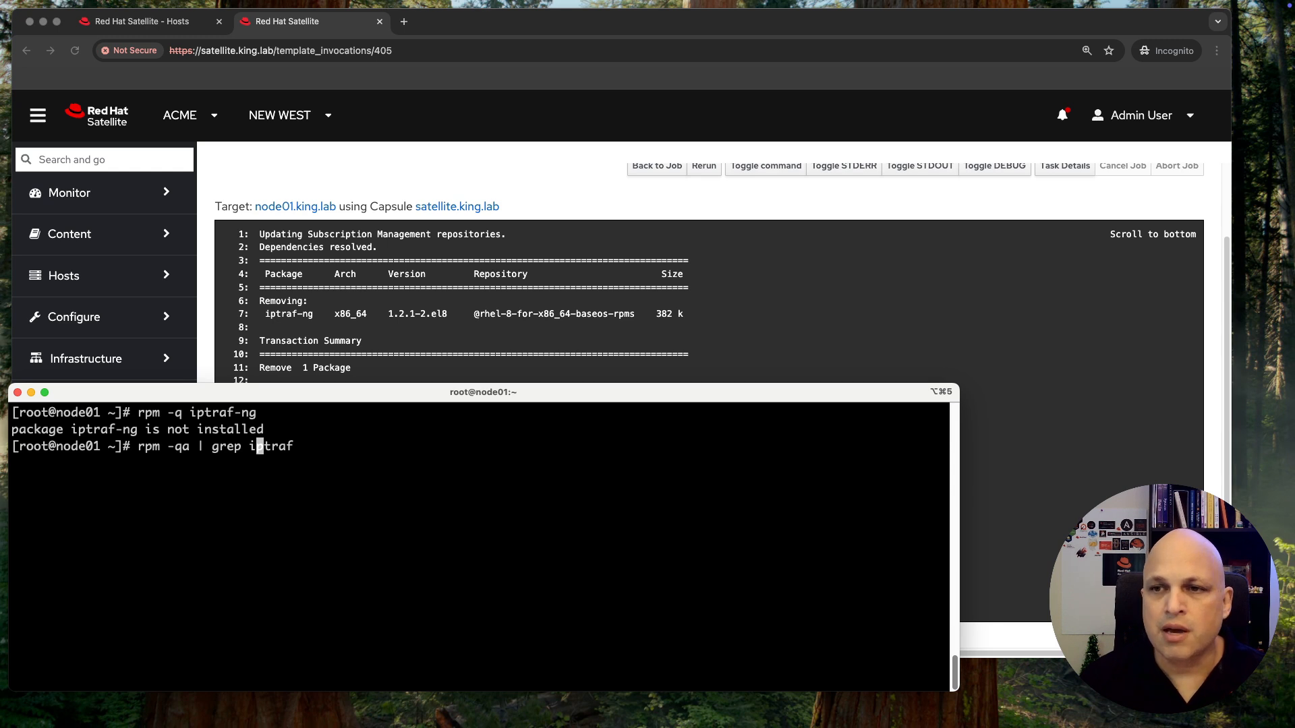
# - Query the package database again with rpm -q iptraf-ng
pyautogui.press('Up')
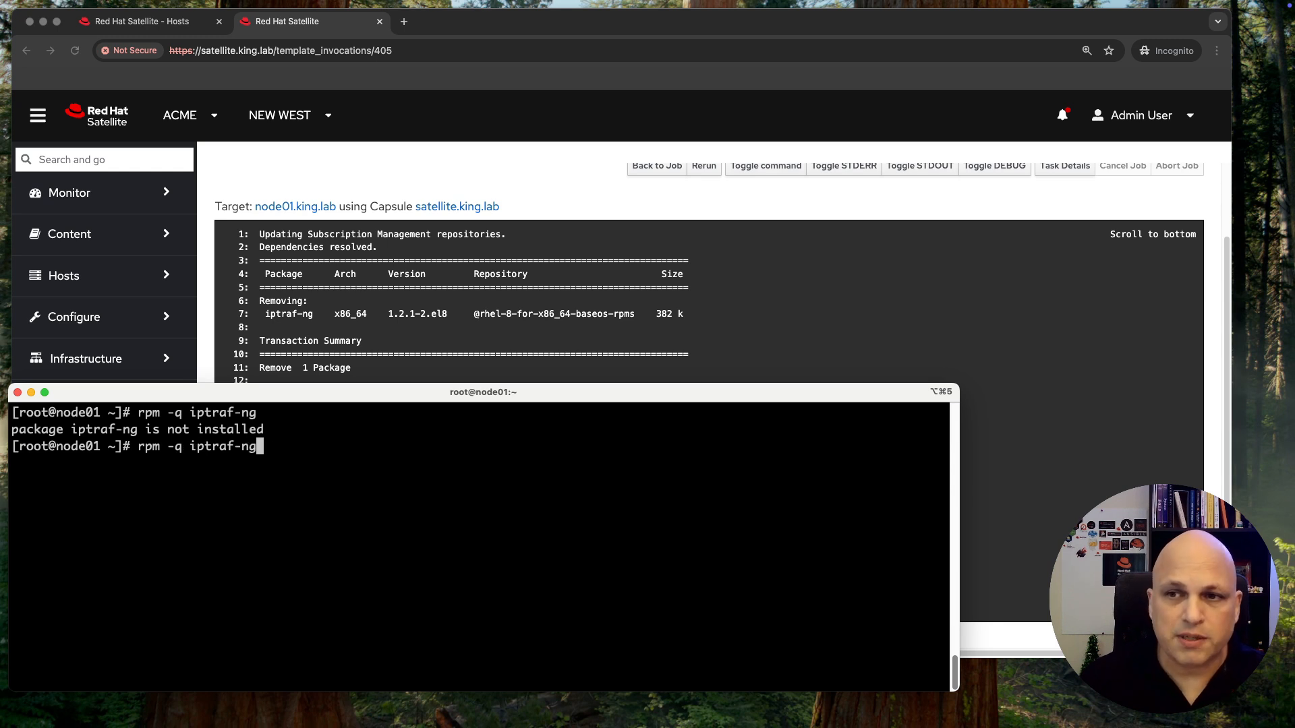
pyautogui.press('Return')
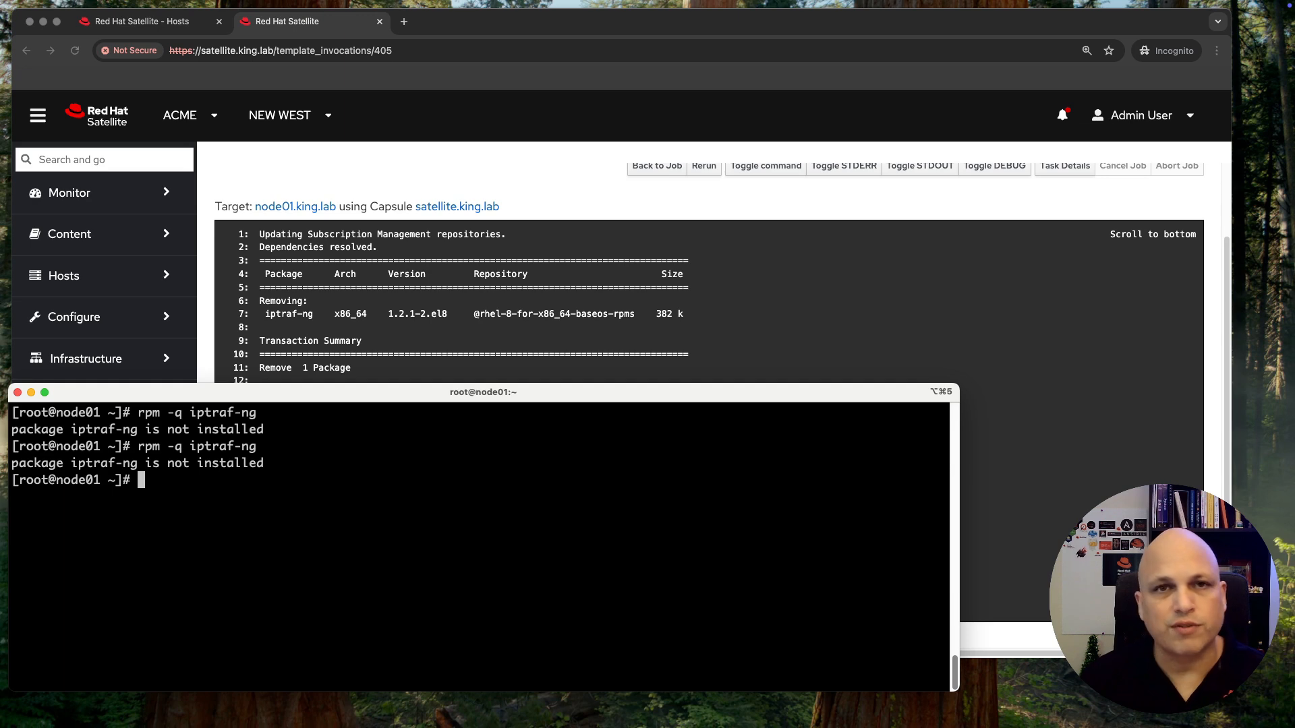
# - Return to the browser and close the removal job output tab to get back to the Hosts page
pyautogui.click(481, 139)
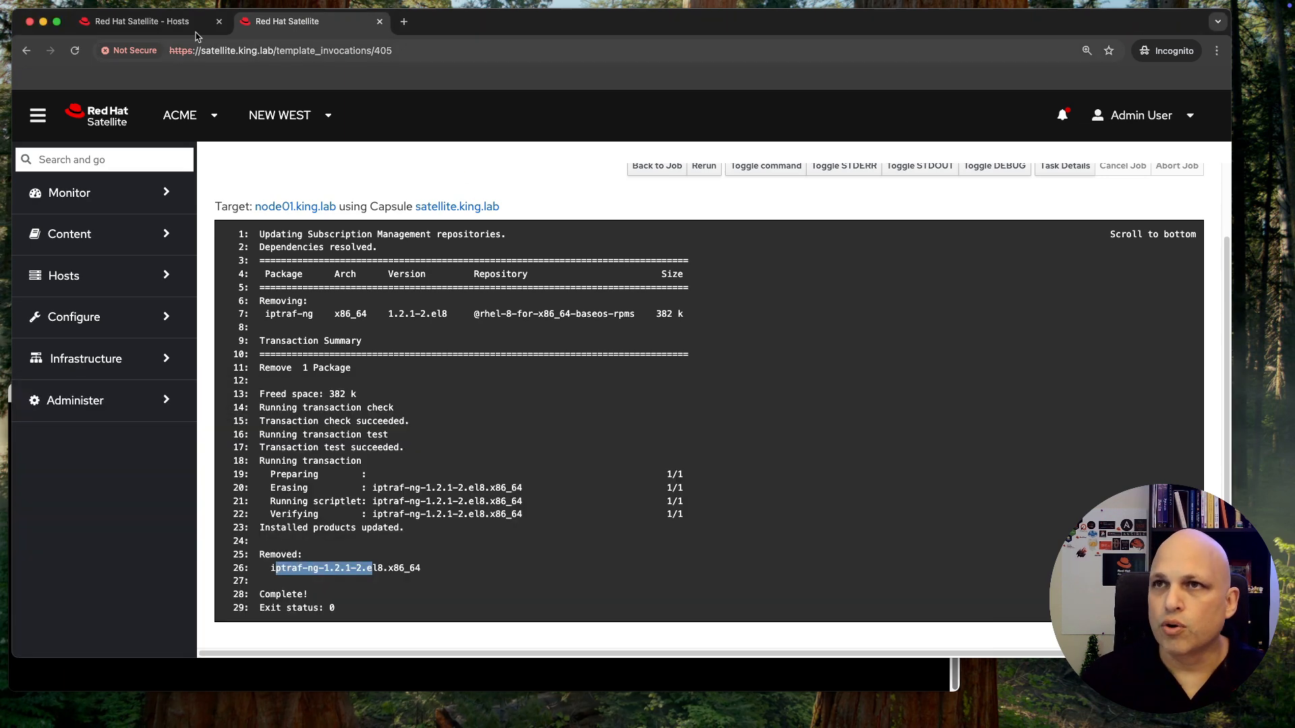
pyautogui.click(379, 21)
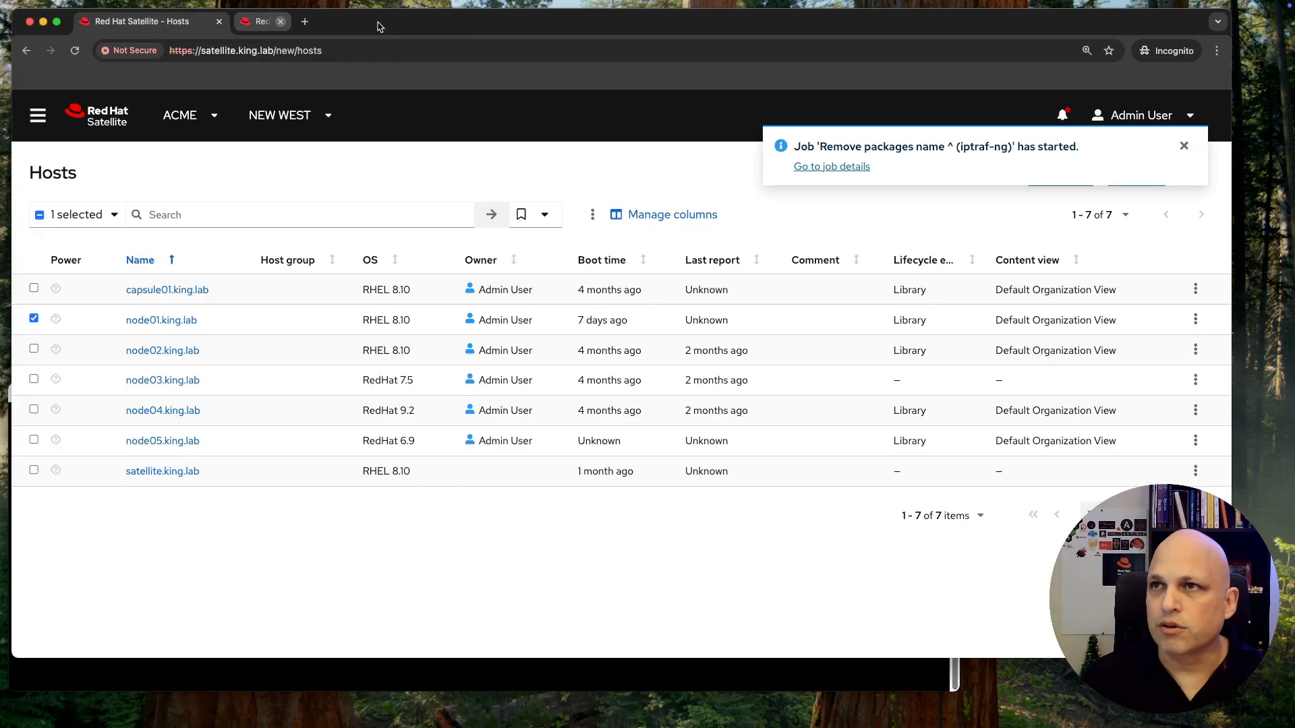
pyautogui.click(593, 215)
pyautogui.click(602, 188)
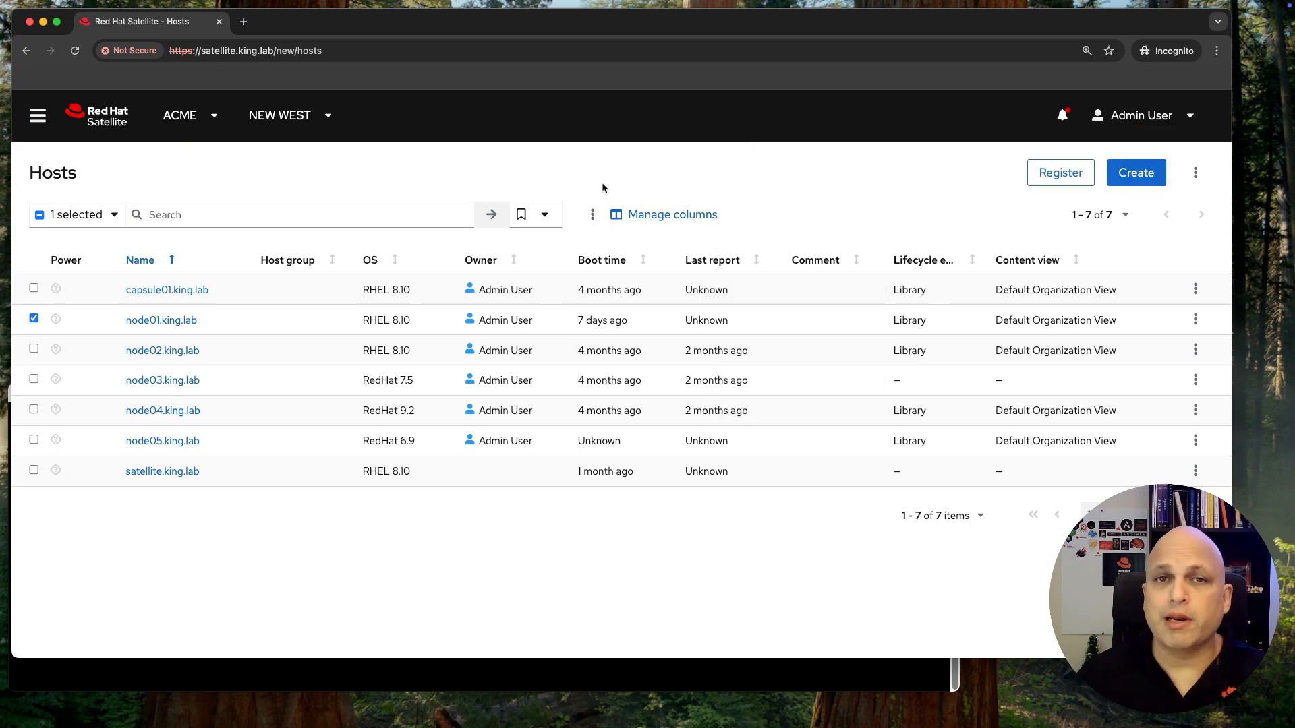
# - Open the errata management wizard for the selected host node01.king.lab, view the errata list, and close it without applying anything
pyautogui.click(593, 217)
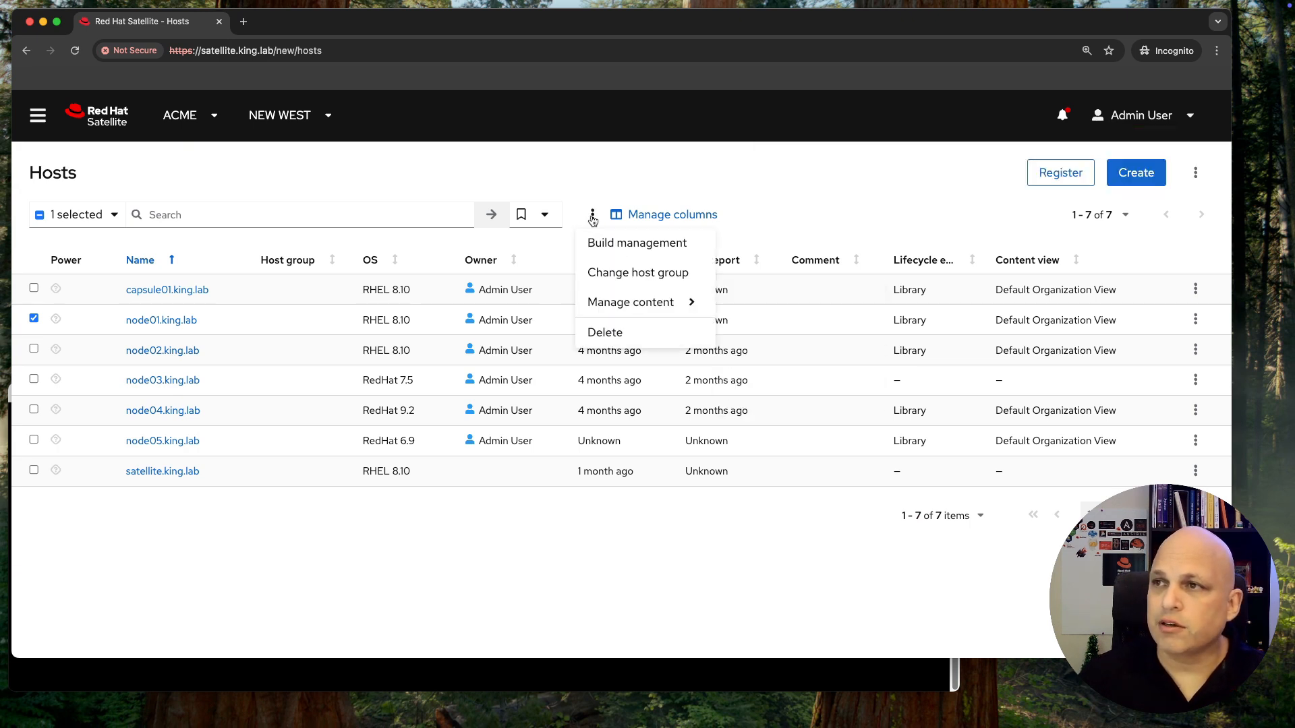
pyautogui.moveTo(594, 301)
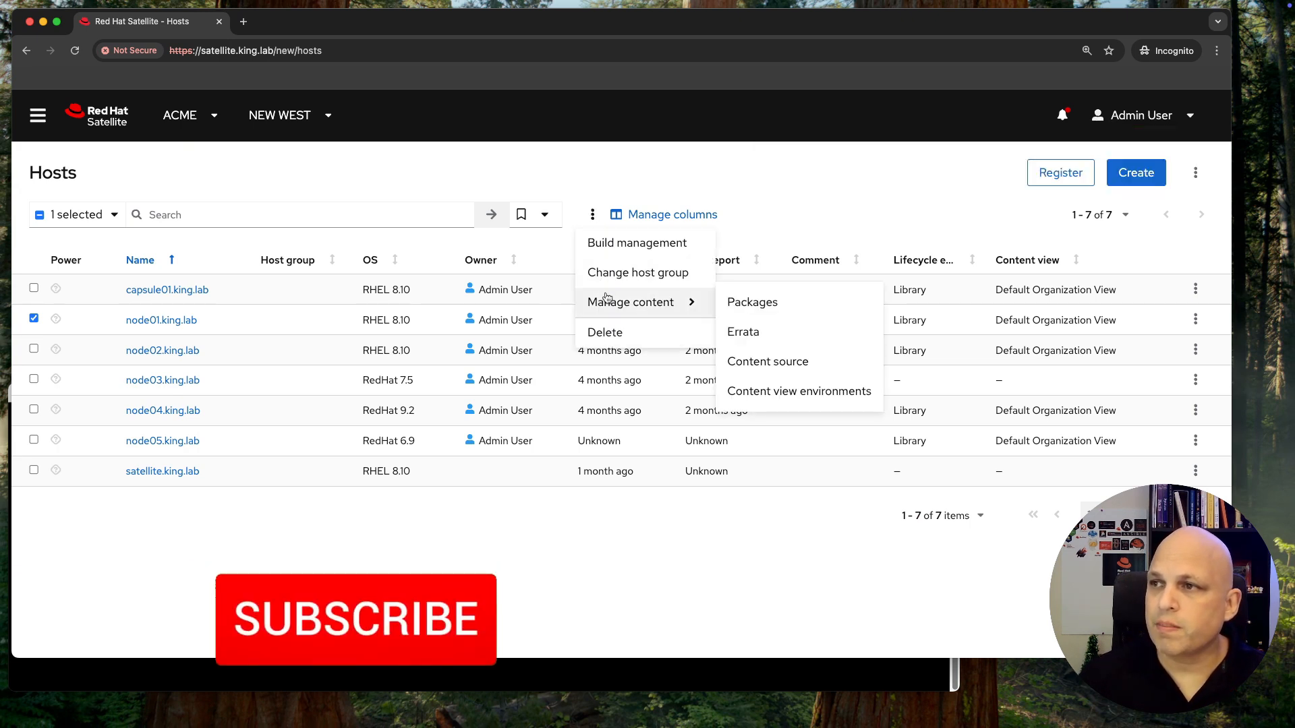
pyautogui.click(743, 333)
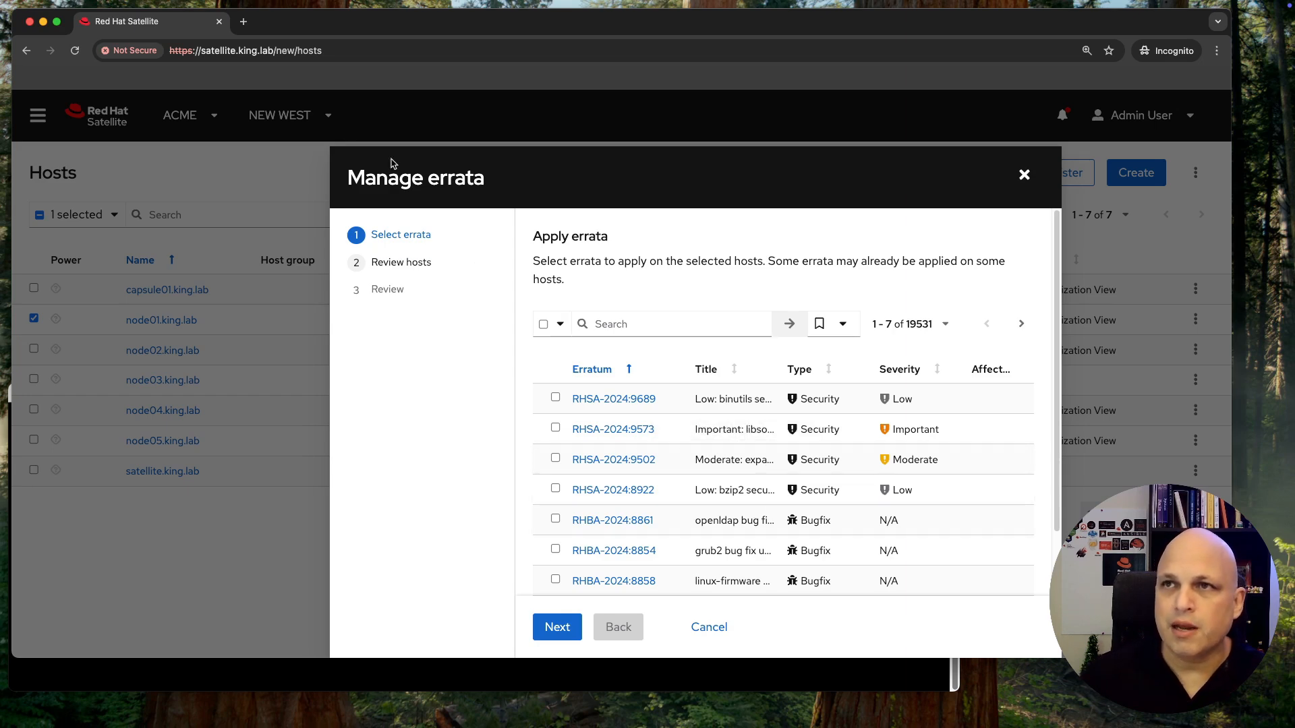
pyautogui.click(1025, 175)
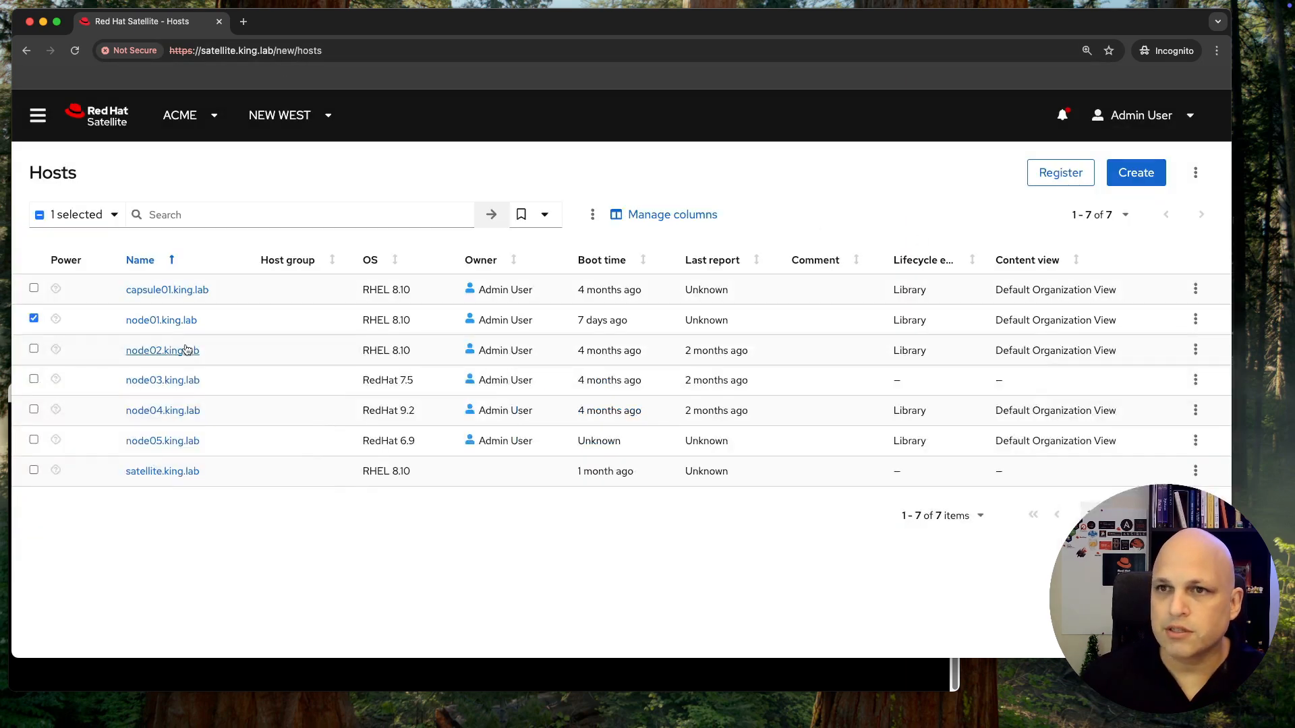
# - Open the details of node01.king.lab in a new tab and show its applicable errata
pyautogui.keyDown('super'); pyautogui.click(159, 321); pyautogui.keyUp('super')
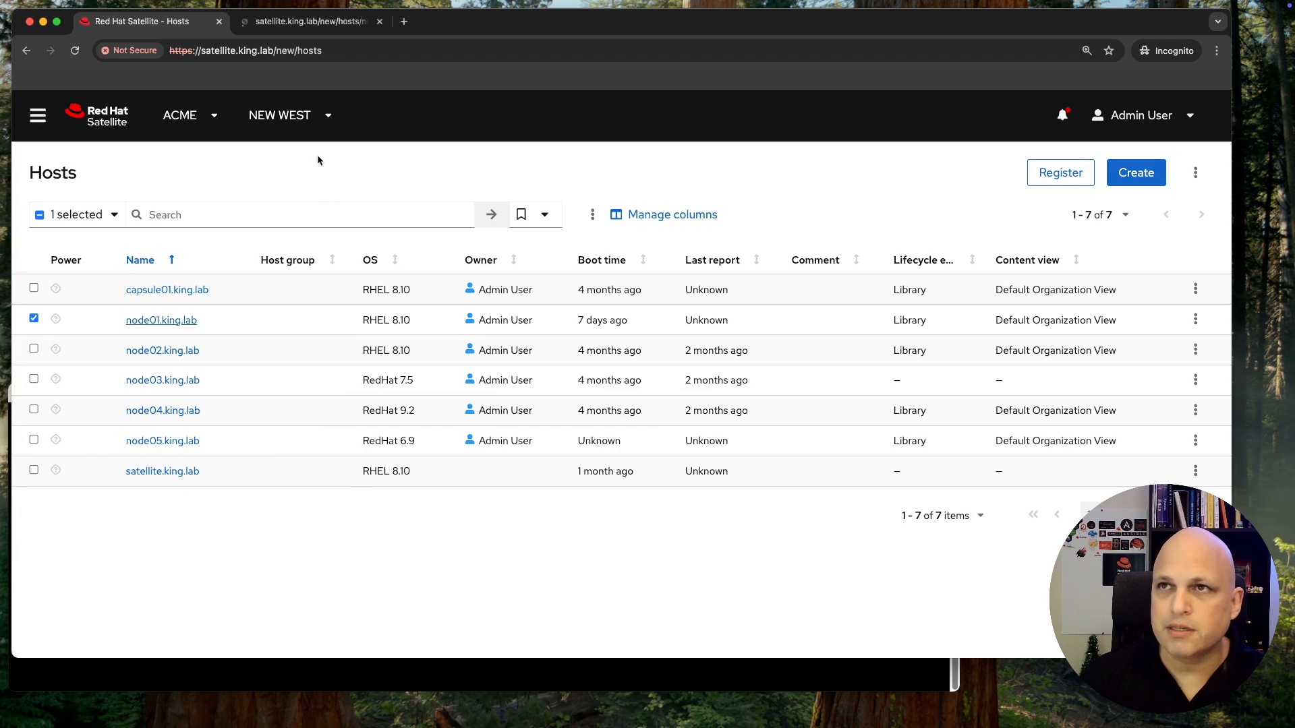
pyautogui.click(328, 23)
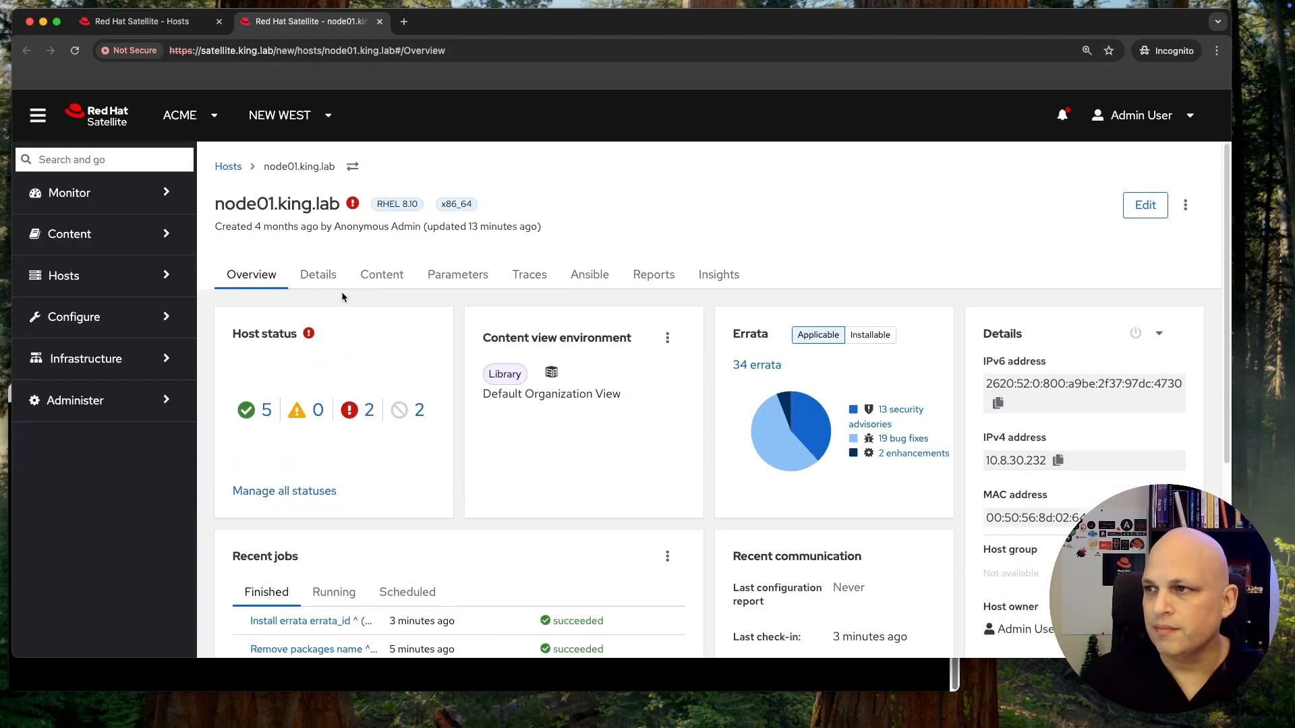
pyautogui.click(759, 366)
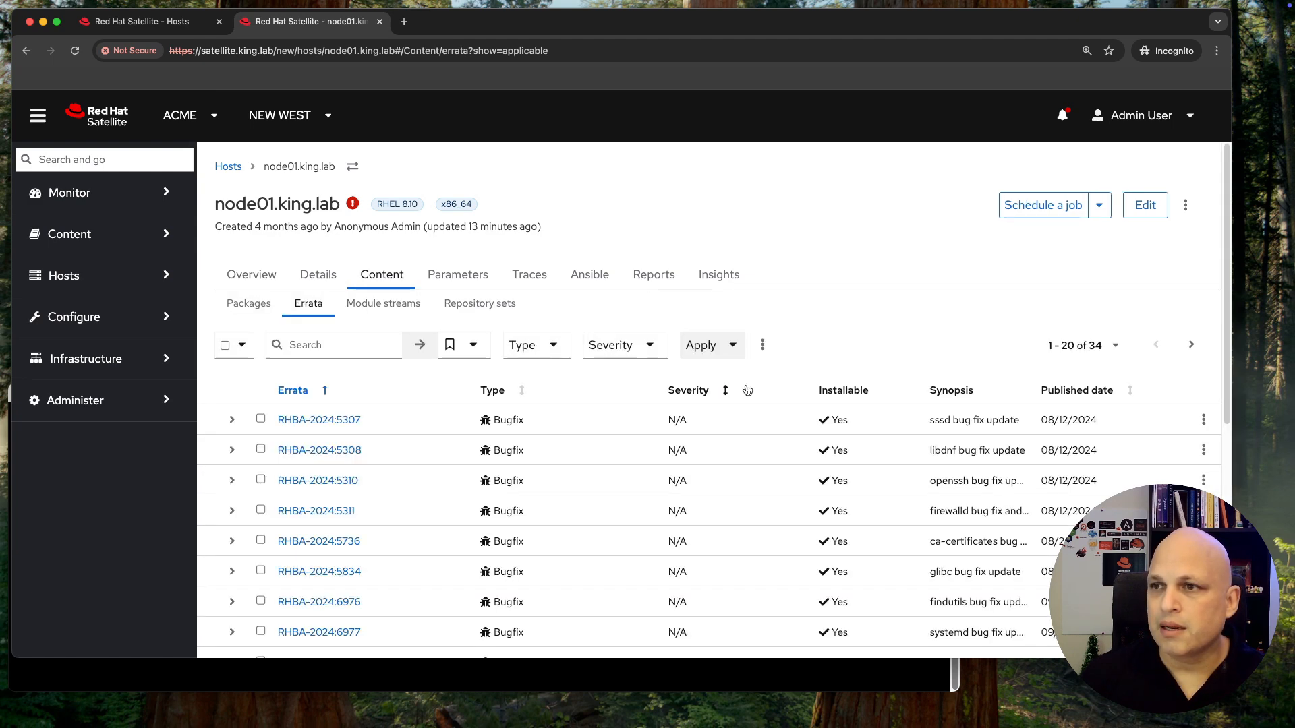
# - Check the installable status of erratum RHBA-2024:5307 and copy its ID
pyautogui.tripleClick(384, 422)
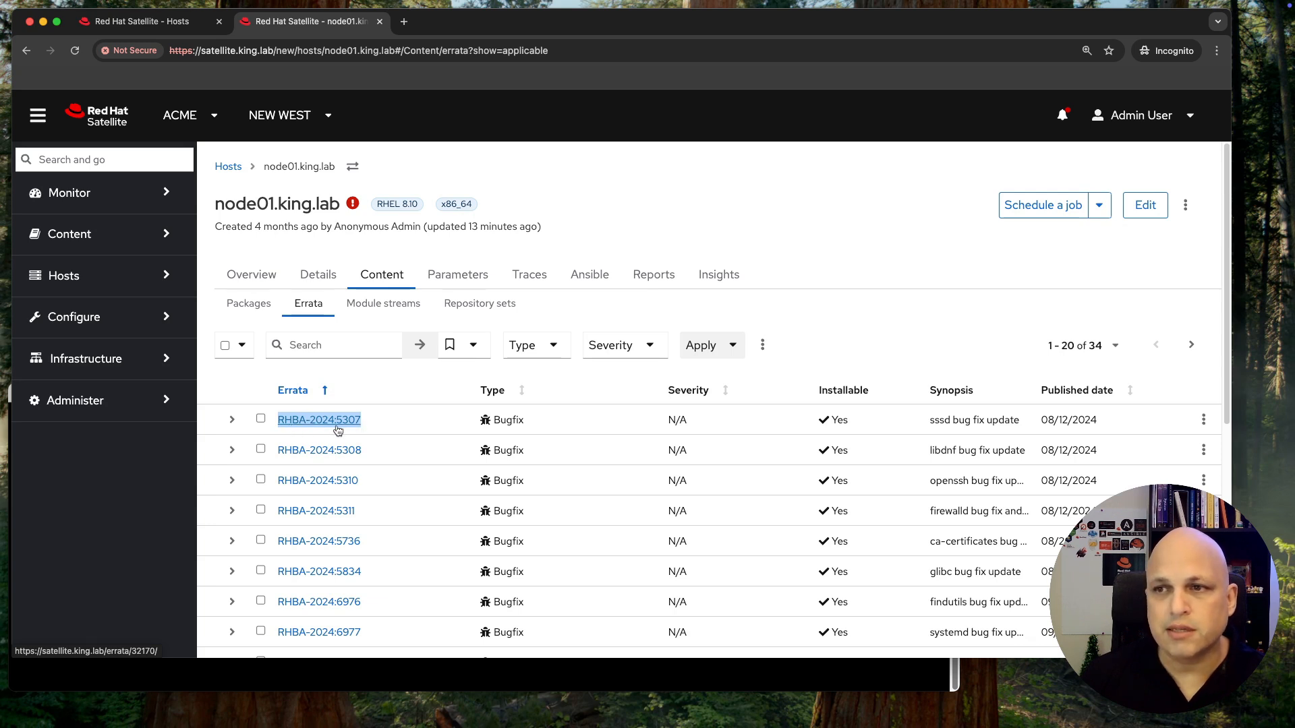
pyautogui.doubleClick(843, 425)
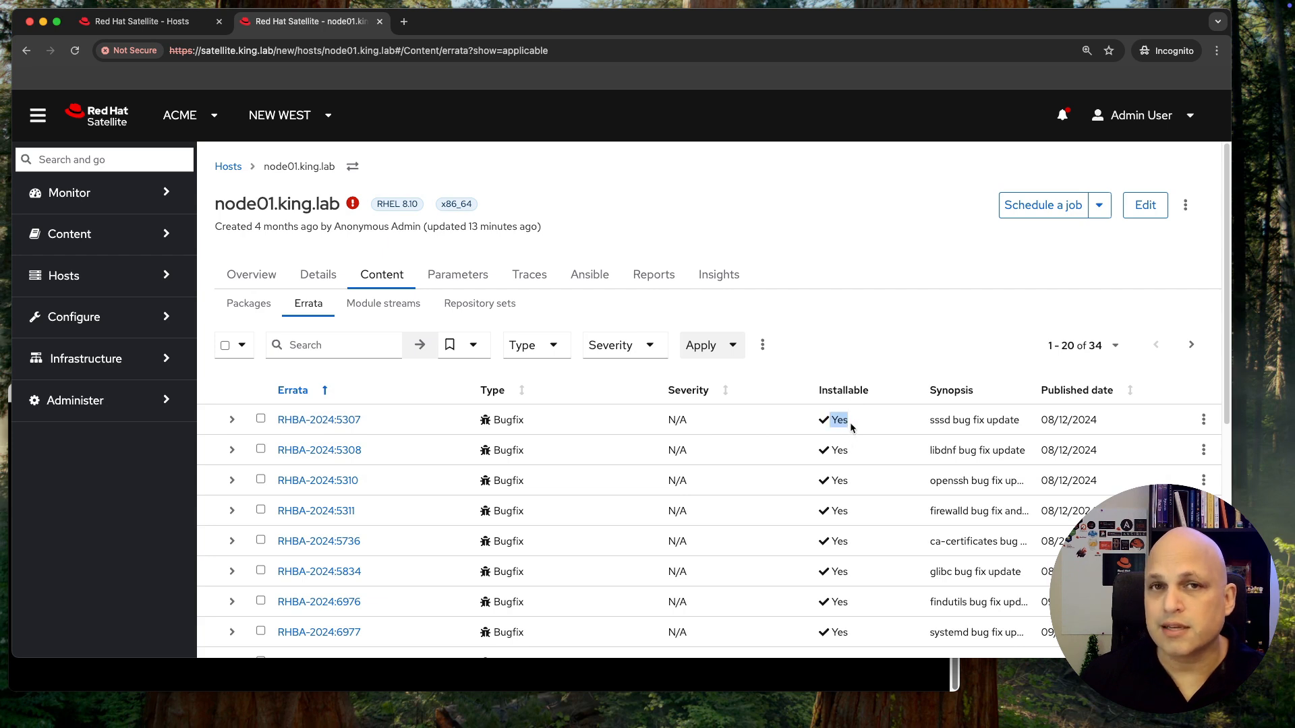
pyautogui.tripleClick(383, 417)
pyautogui.press('super+c')
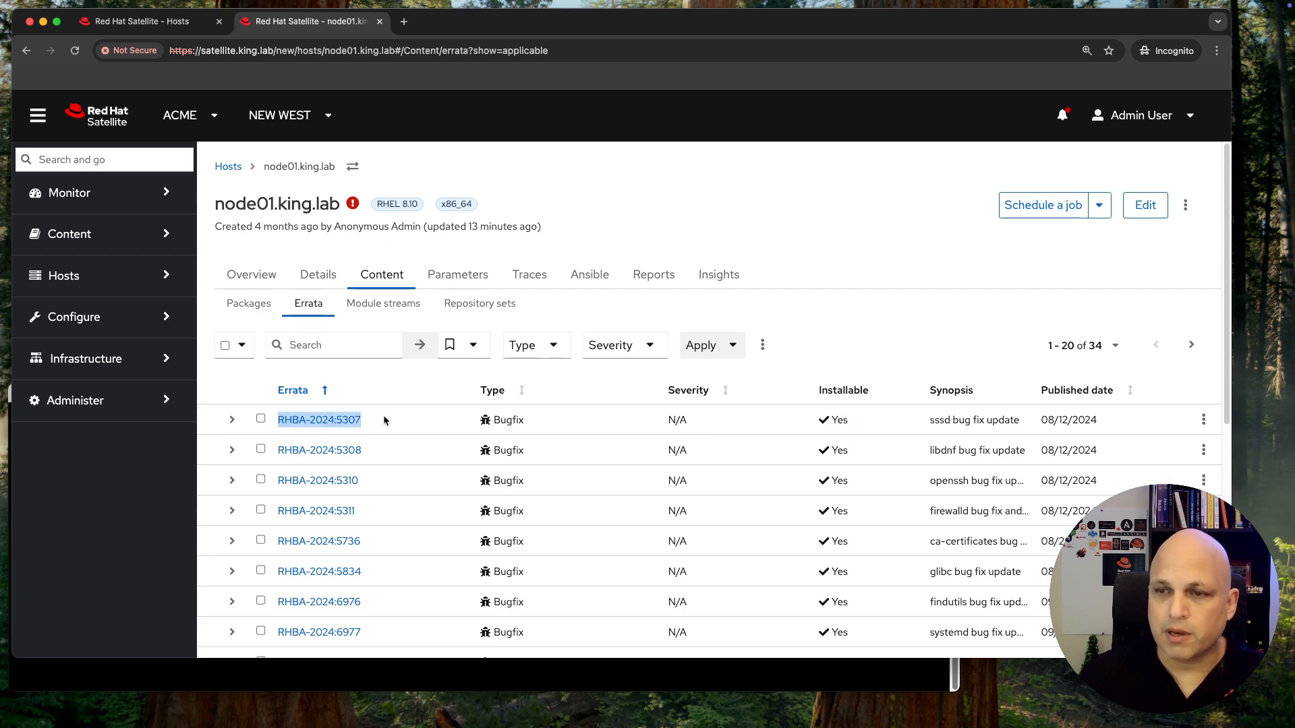
# - Return to the Hosts tab and open the errata management wizard for the selected host node01.king.lab
pyautogui.click(183, 21)
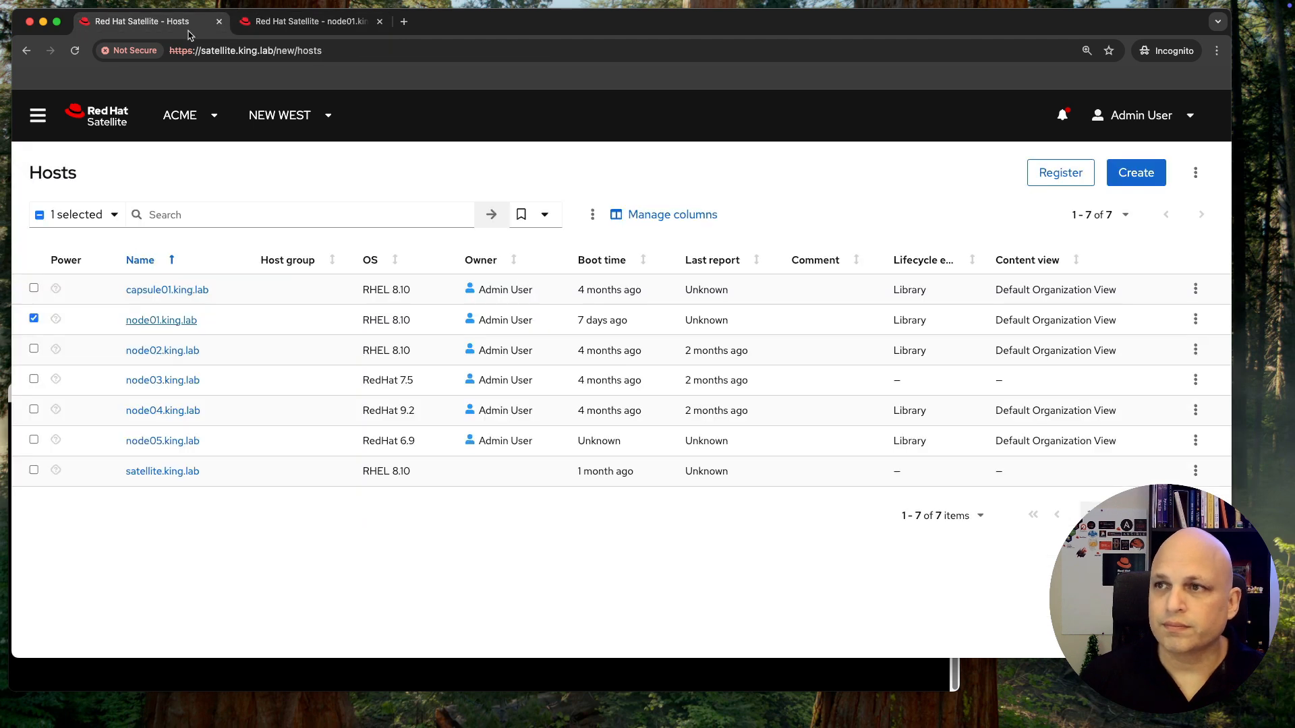
pyautogui.click(594, 215)
pyautogui.moveTo(630, 301)
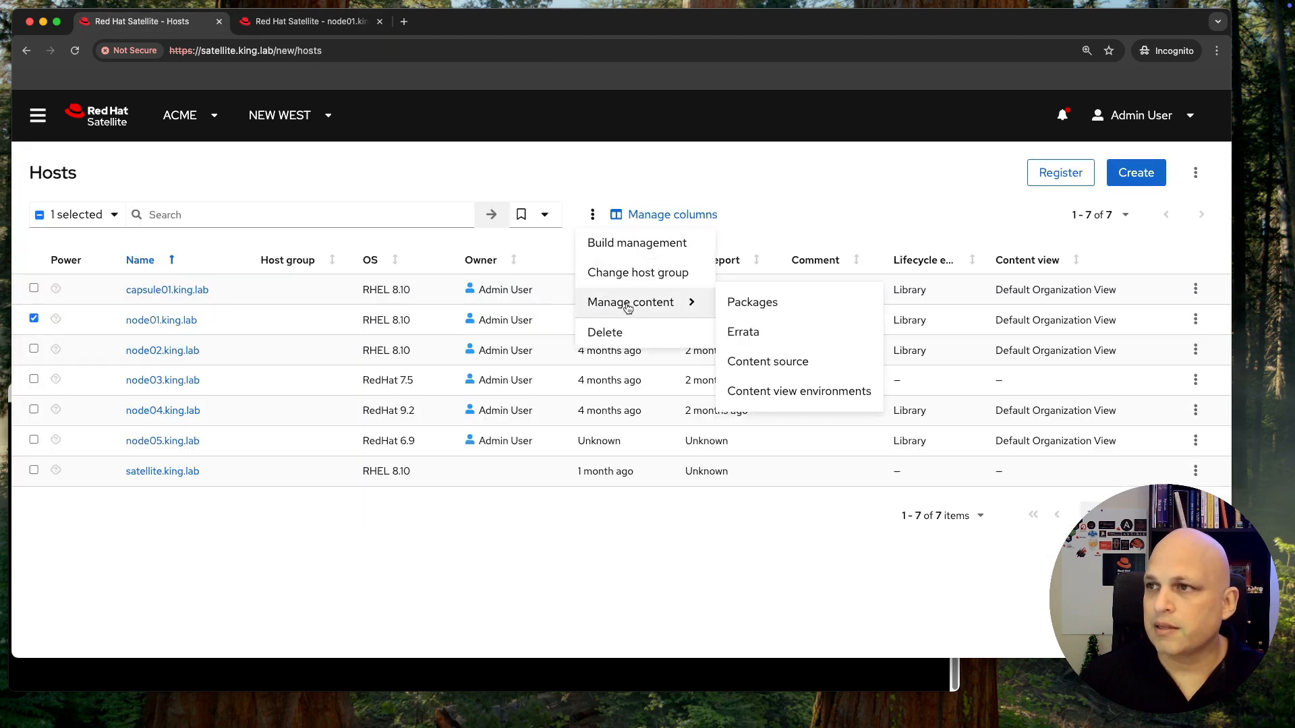
pyautogui.click(764, 334)
# - Filter the errata list with the search id = RHBA-2024:5307
pyautogui.click(654, 325)
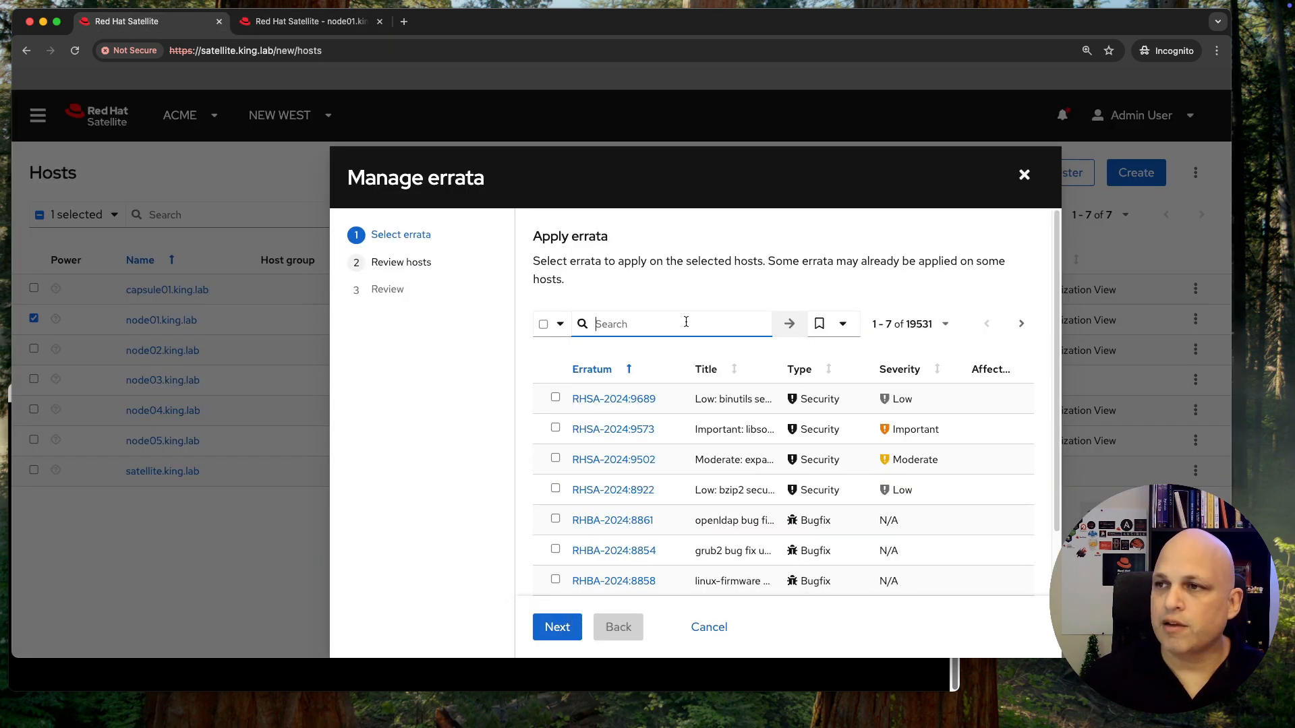
pyautogui.write('id =')
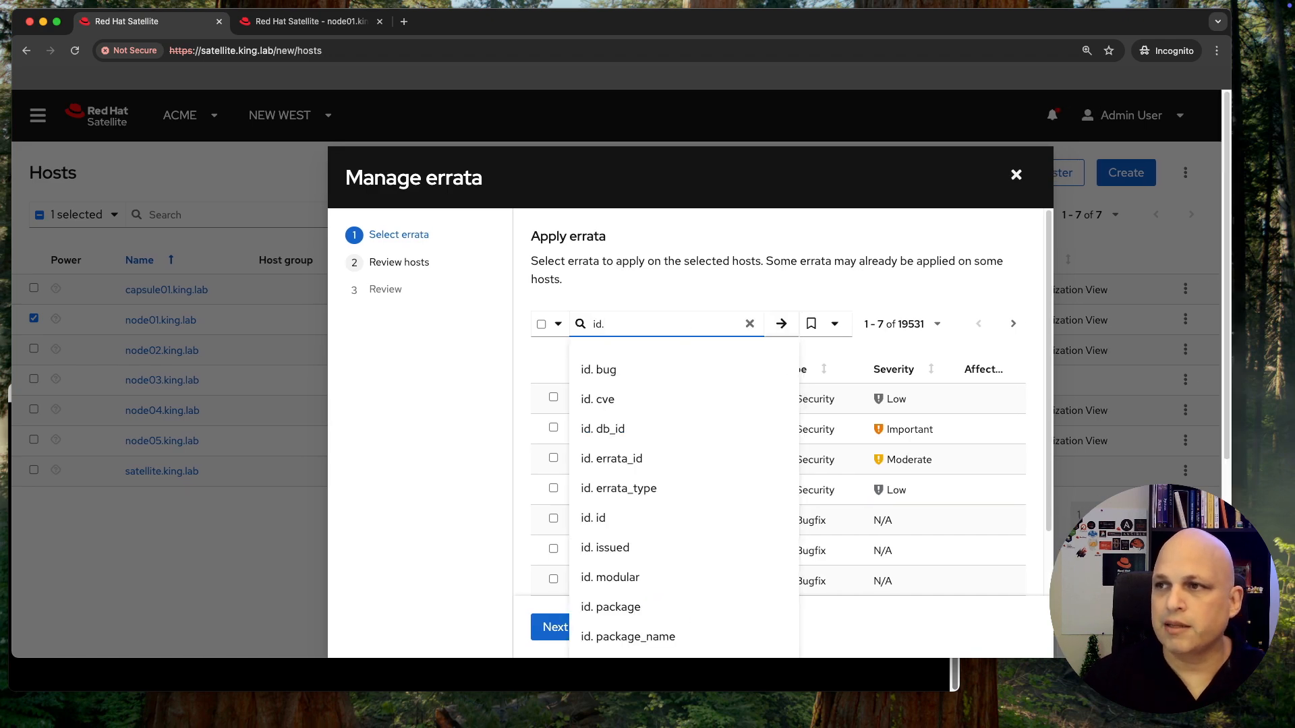
pyautogui.press('super+v')
pyautogui.press('BackSpace')
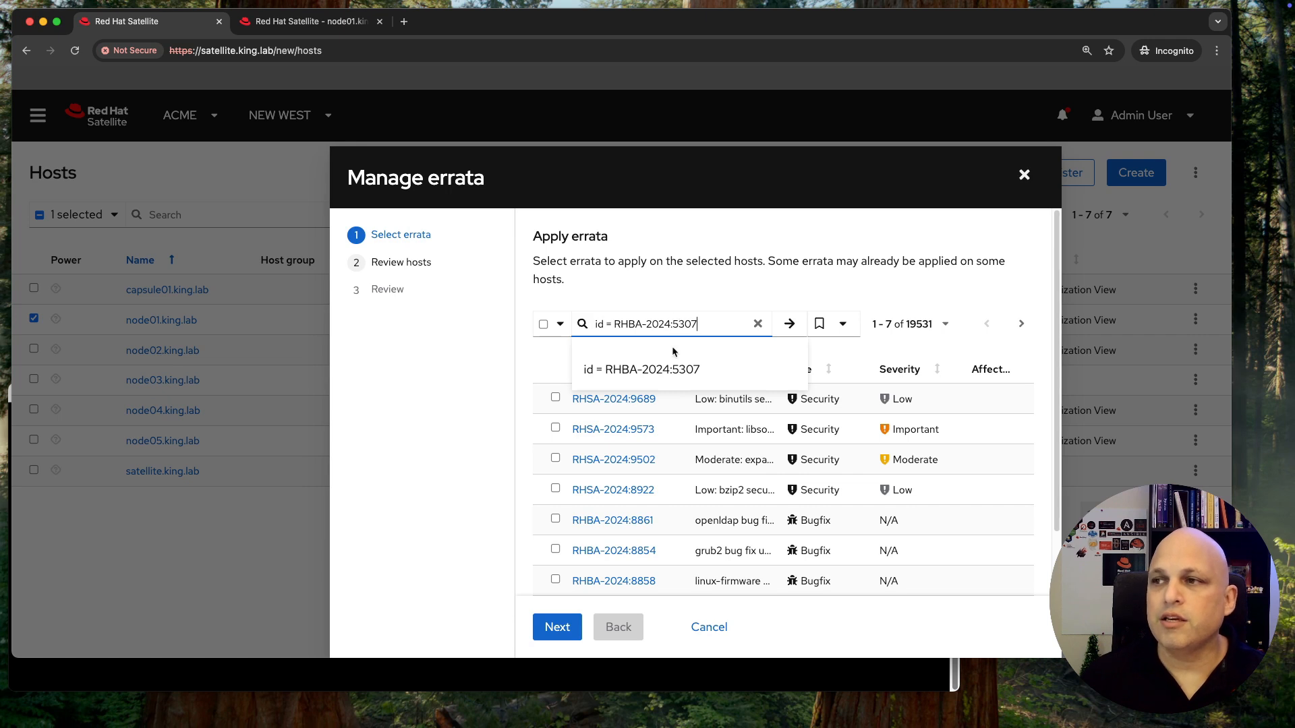
pyautogui.click(697, 370)
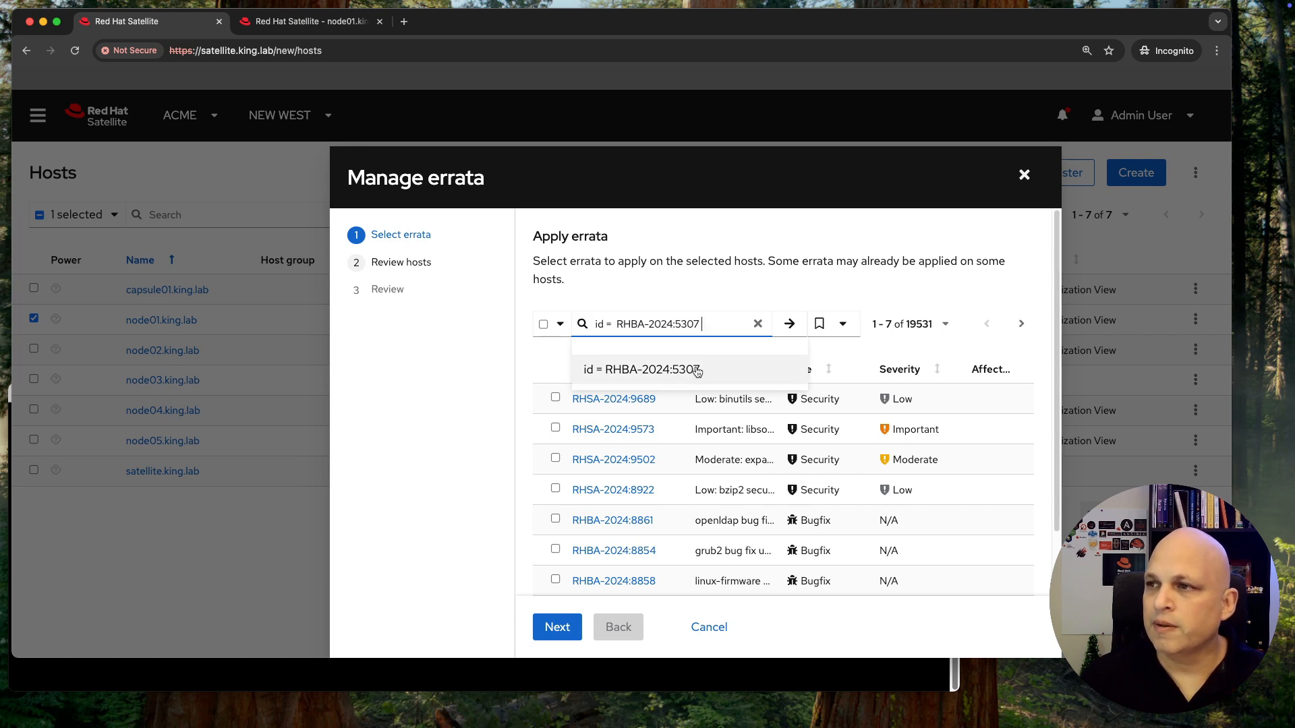
pyautogui.click(785, 323)
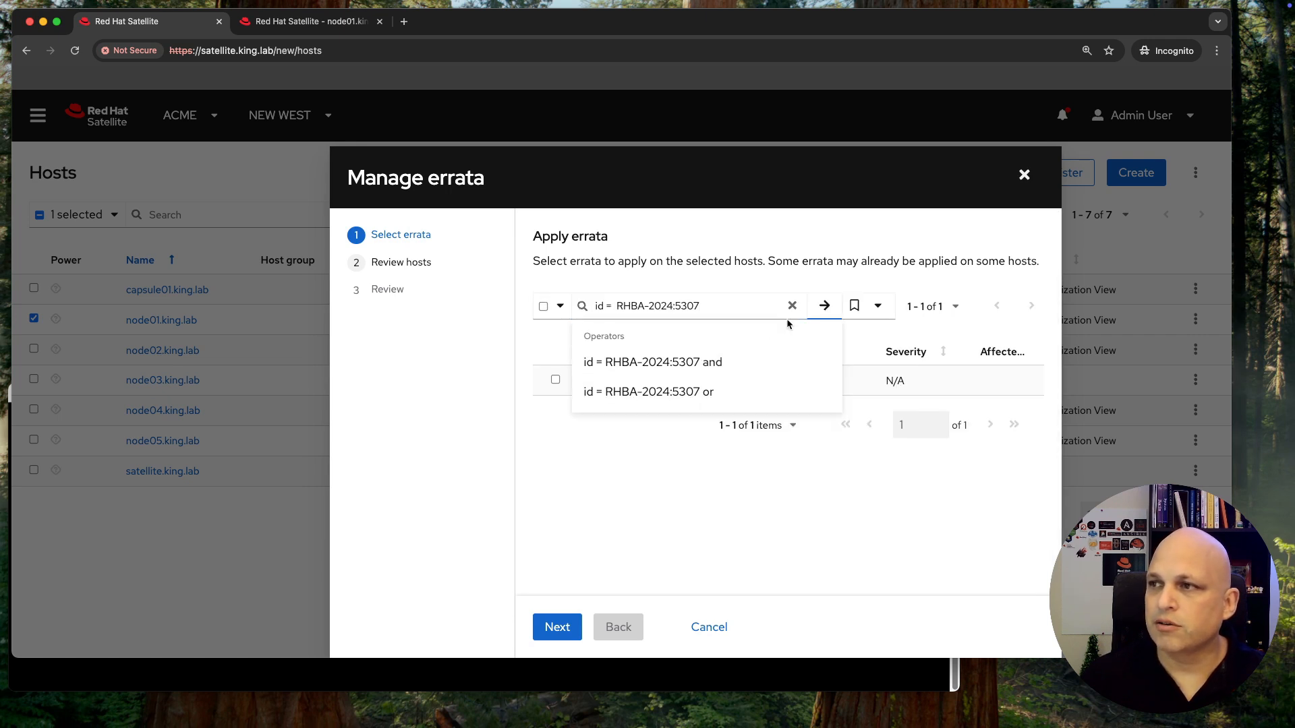
pyautogui.click(886, 464)
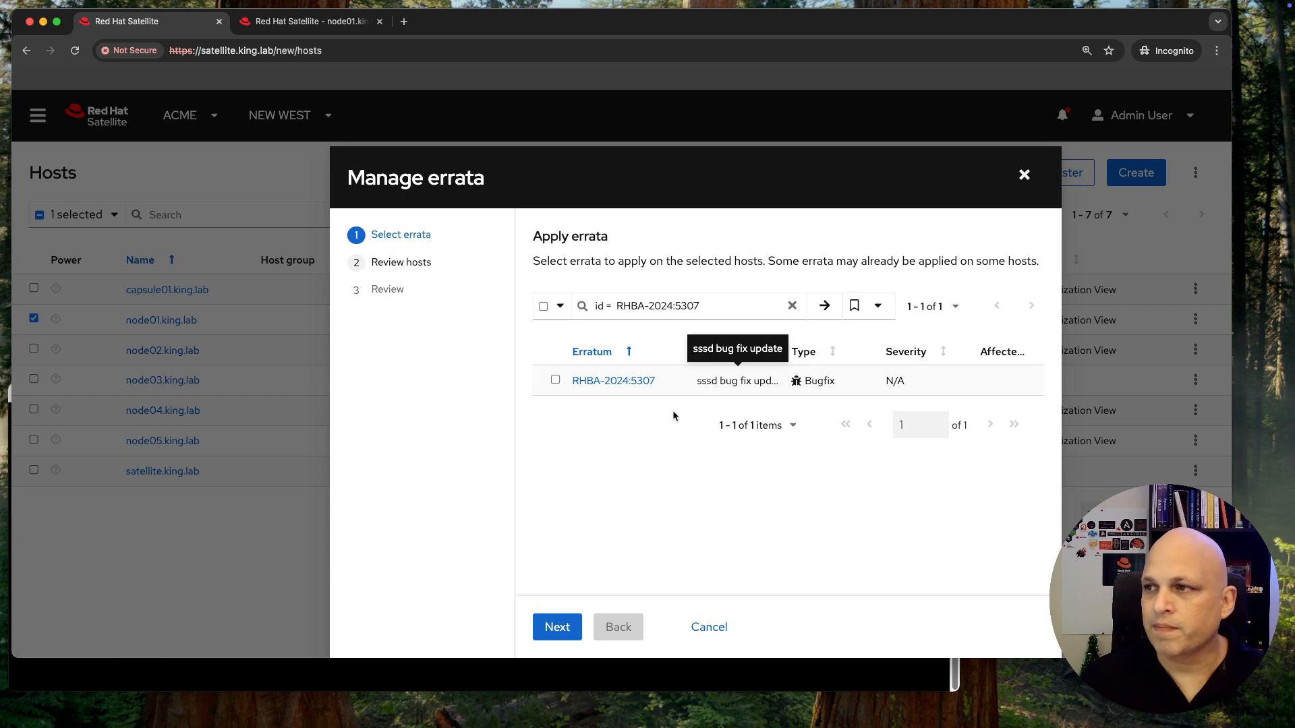
# - Select erratum RHBA-2024:5307 and continue to the host review
pyautogui.click(555, 381)
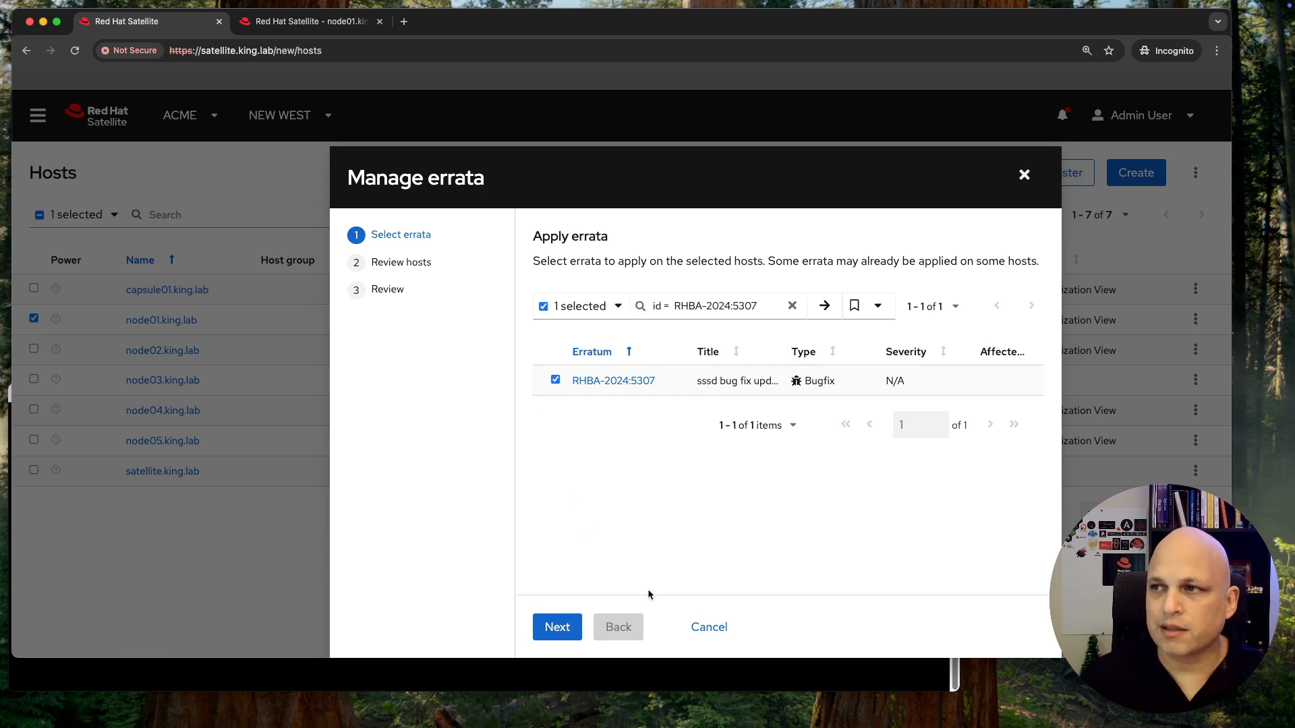
pyautogui.click(570, 632)
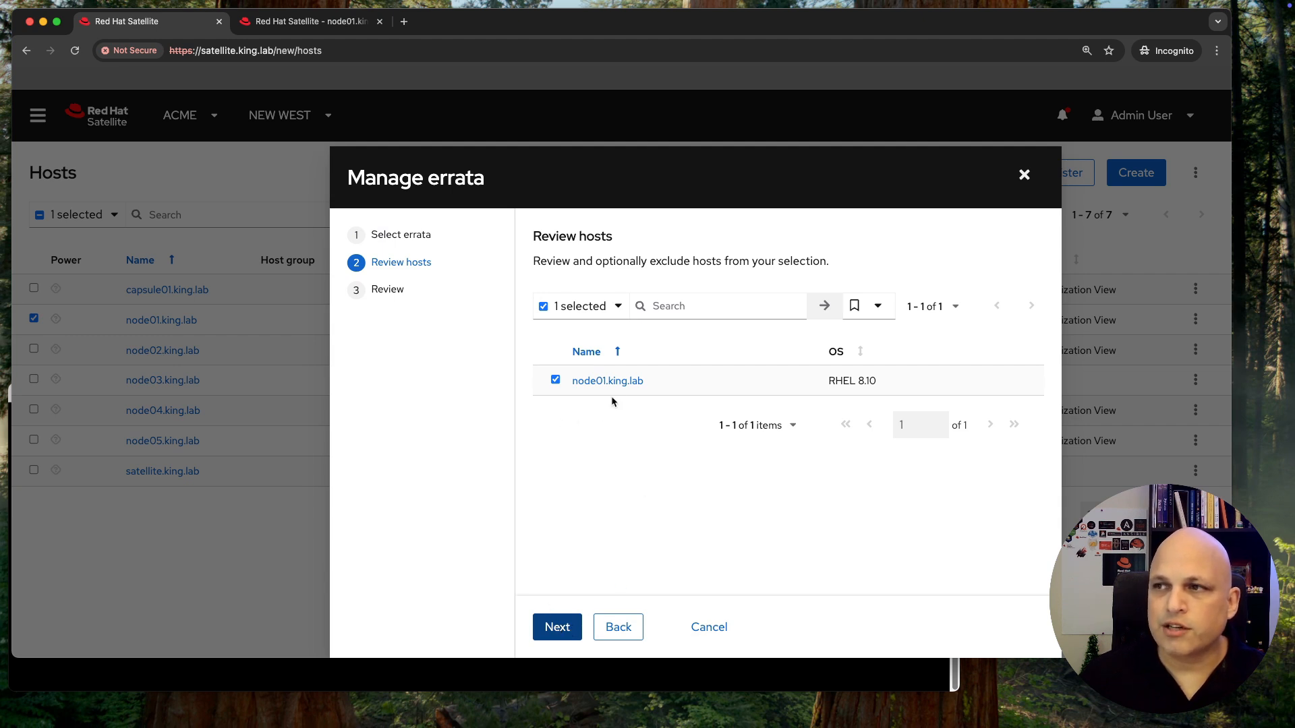
# - Confirm node01.king.lab as the target host and apply the selected erratum via remote execution
pyautogui.click(557, 627)
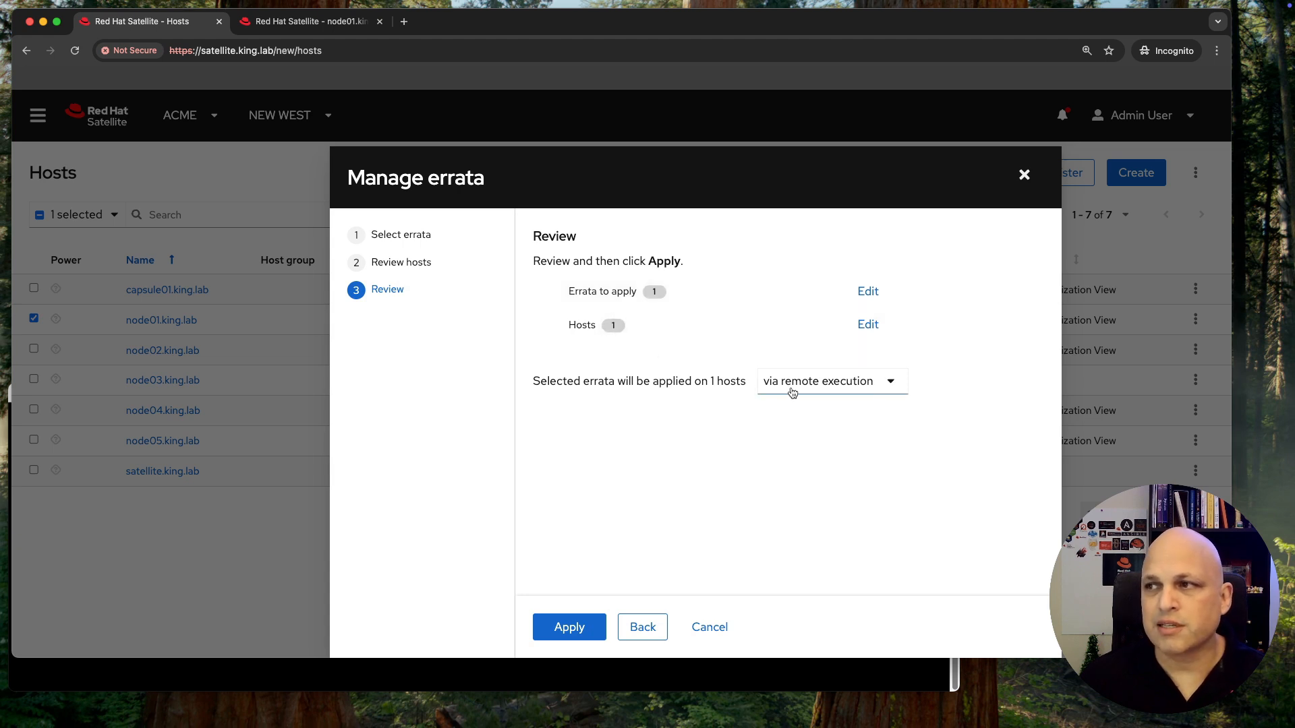
pyautogui.click(889, 381)
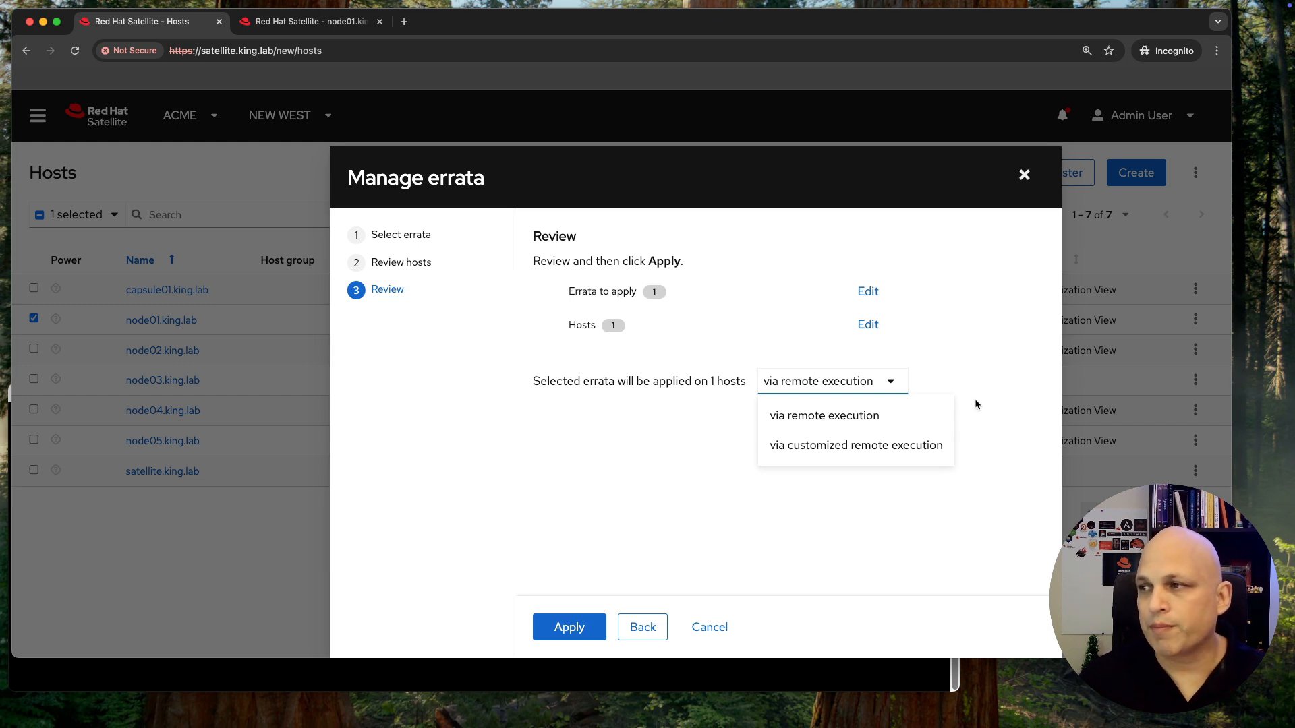
pyautogui.click(985, 376)
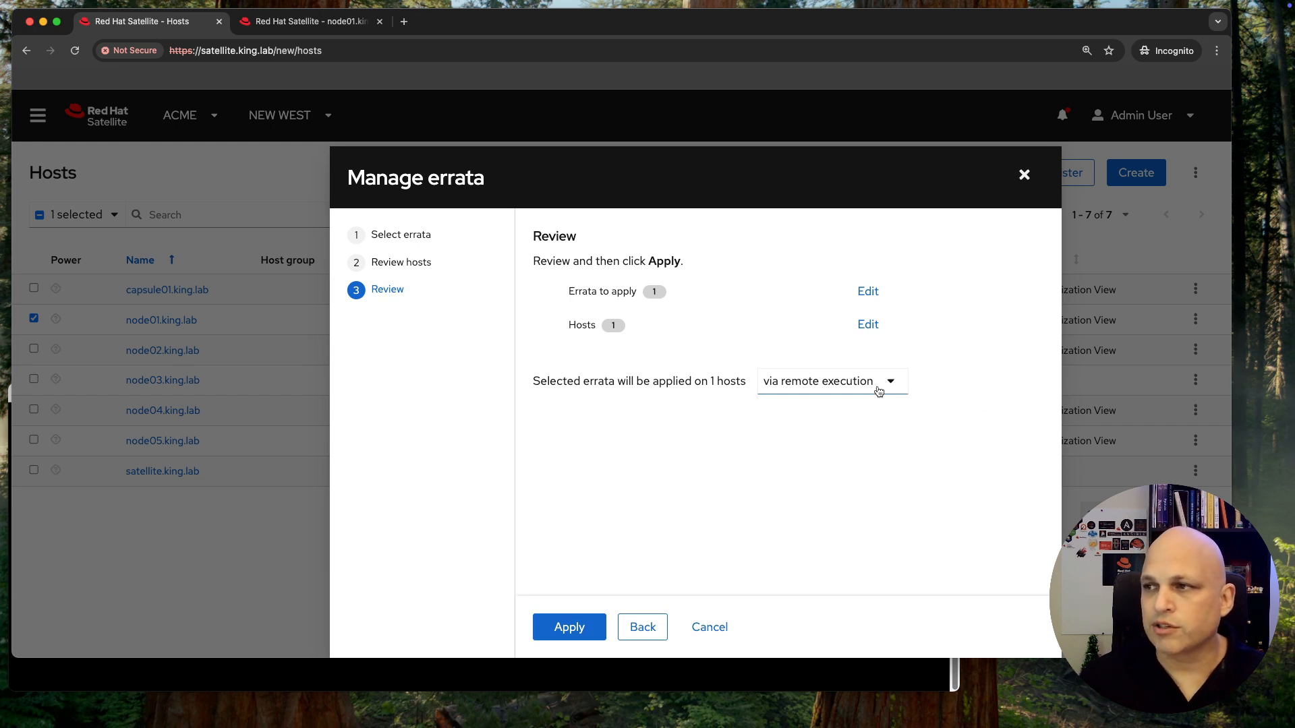
pyautogui.click(579, 628)
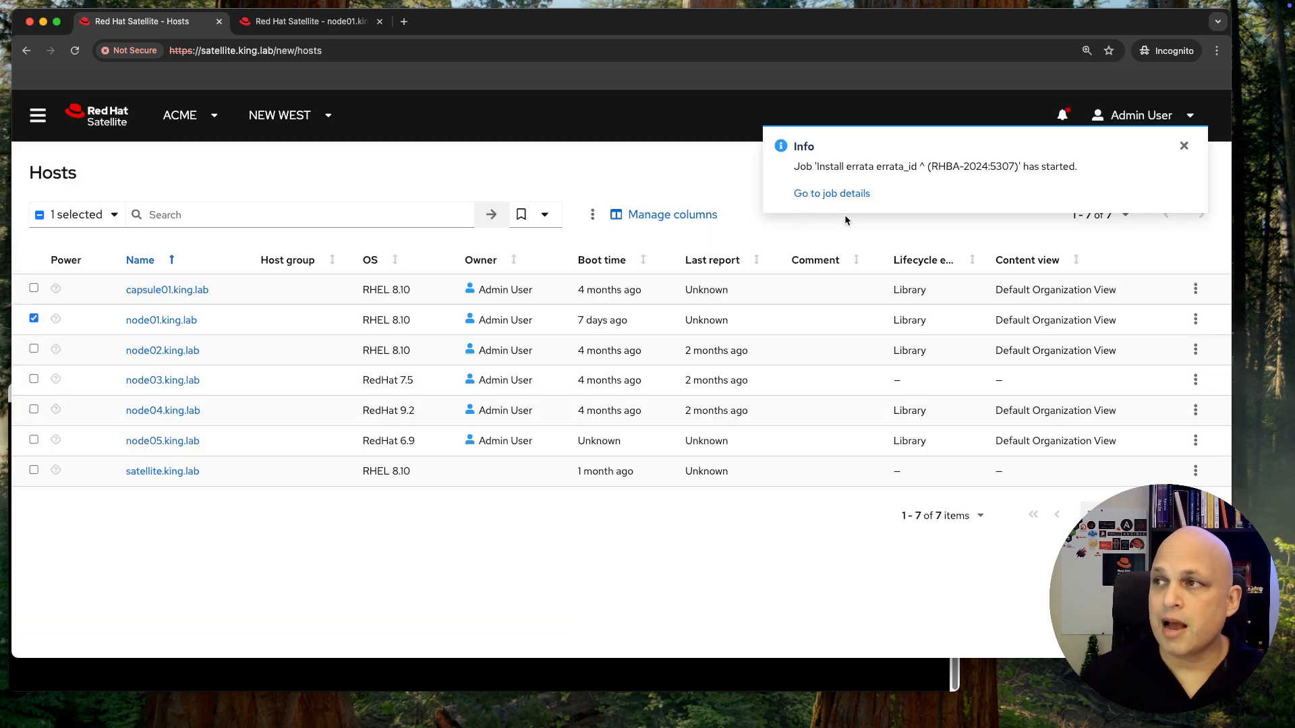
# - Open the details of the RHBA-2024:5307 installation job in a new browser tab and close the old node01.king.lab tab
pyautogui.keyDown('super'); pyautogui.click(835, 196); pyautogui.keyUp('super')
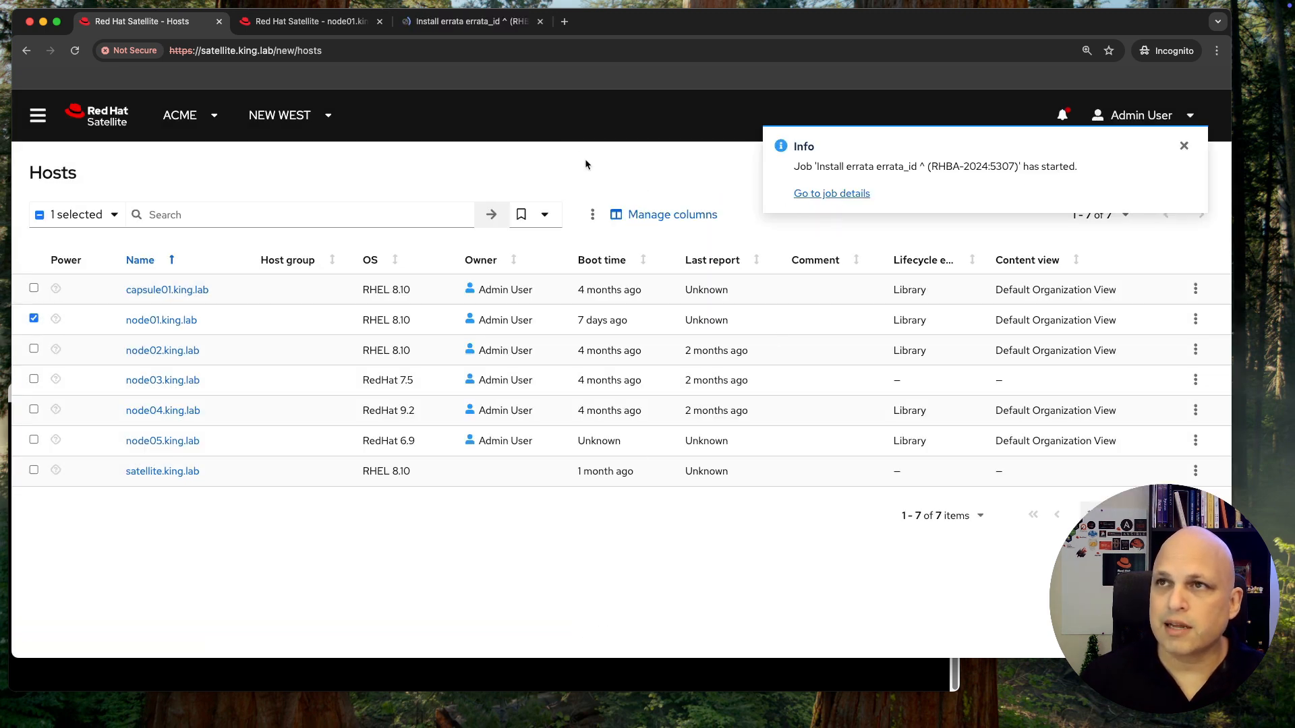
pyautogui.click(471, 22)
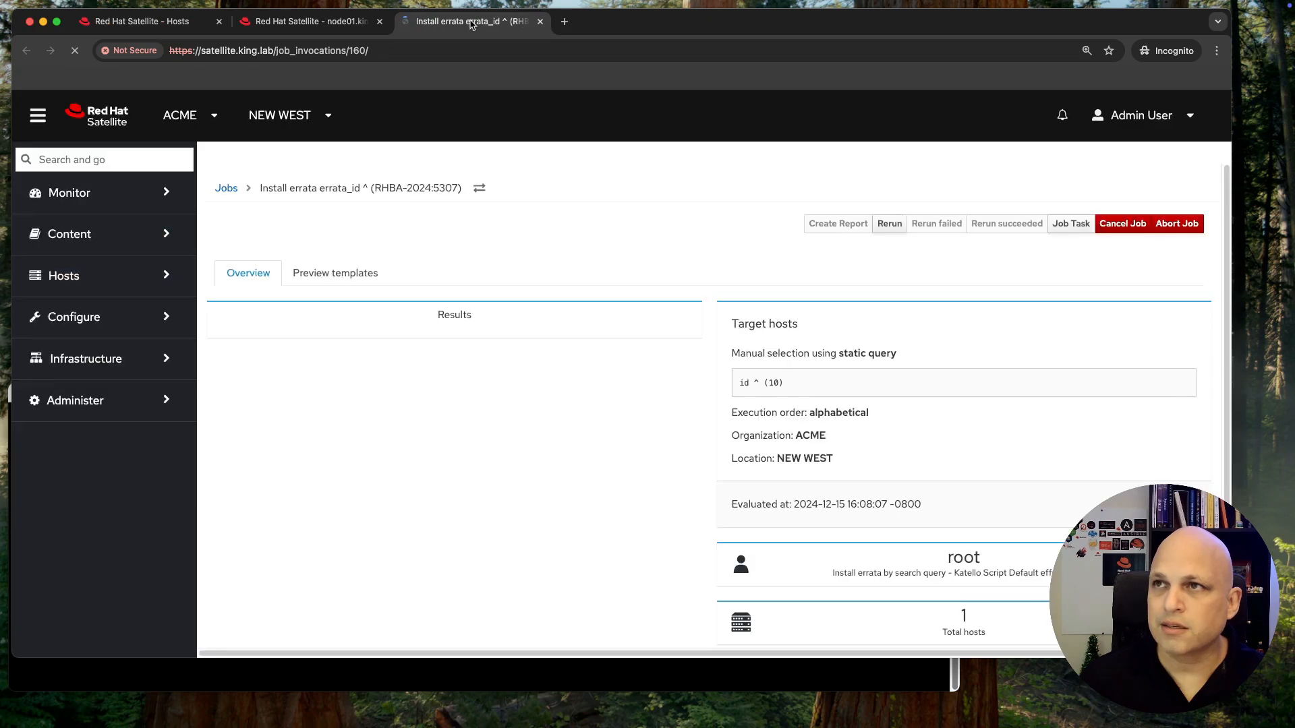
pyautogui.click(379, 21)
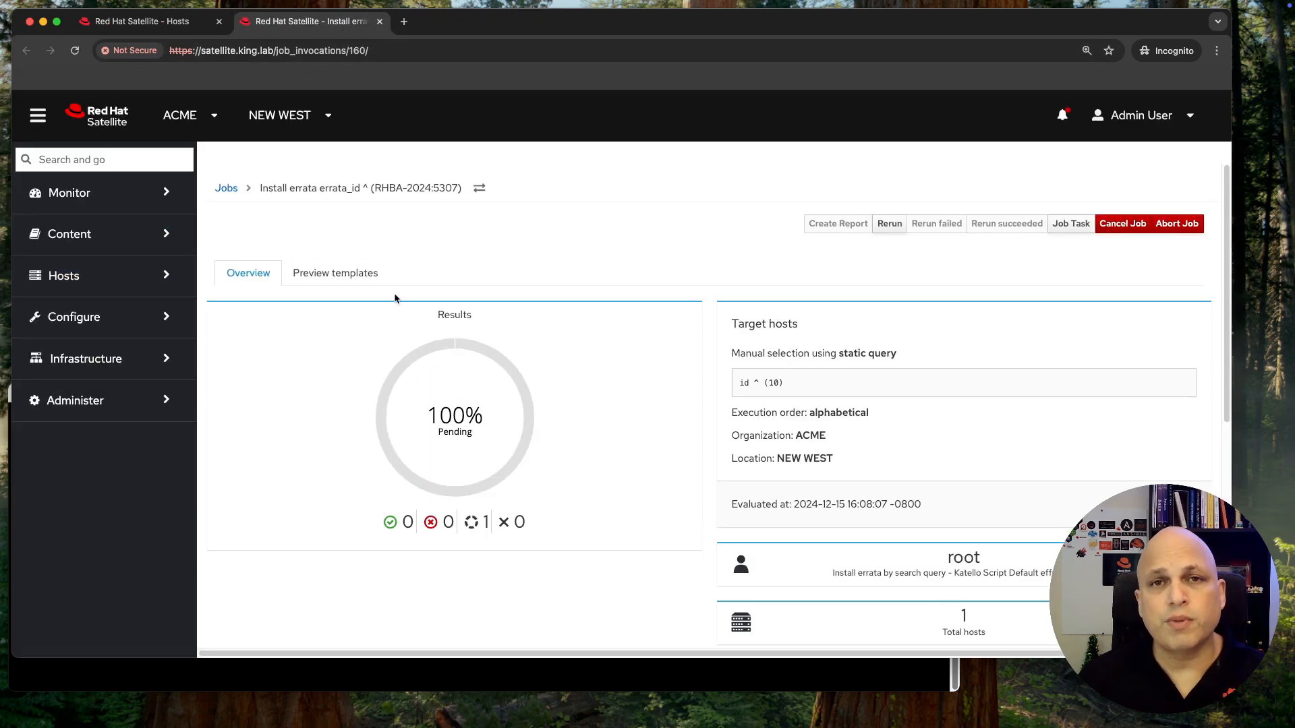
# - Preview the job's rendered script template for node01.king.lab and examine its yum update-minimal command
pyautogui.click(357, 274)
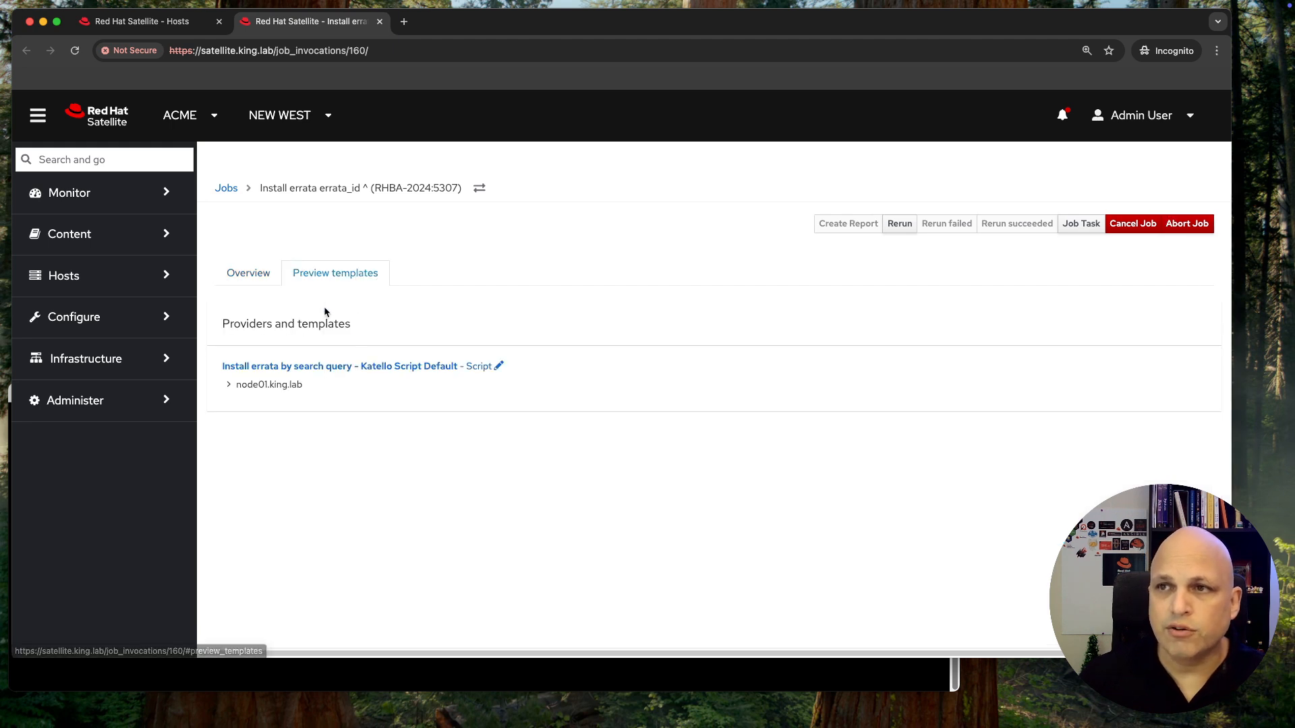
pyautogui.click(229, 384)
pyautogui.scroll(-1, 390, 422)
pyautogui.scroll(-3, 390, 420)
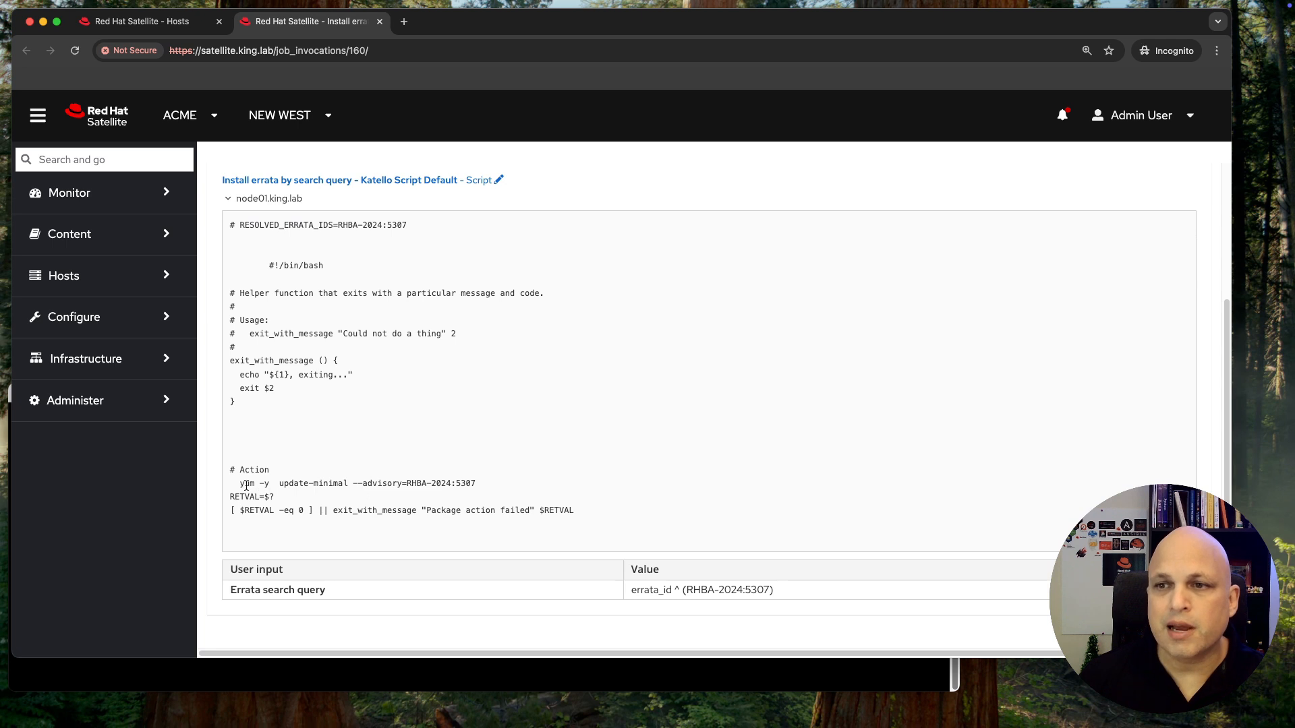
pyautogui.moveTo(239, 485); pyautogui.dragTo(407, 484)
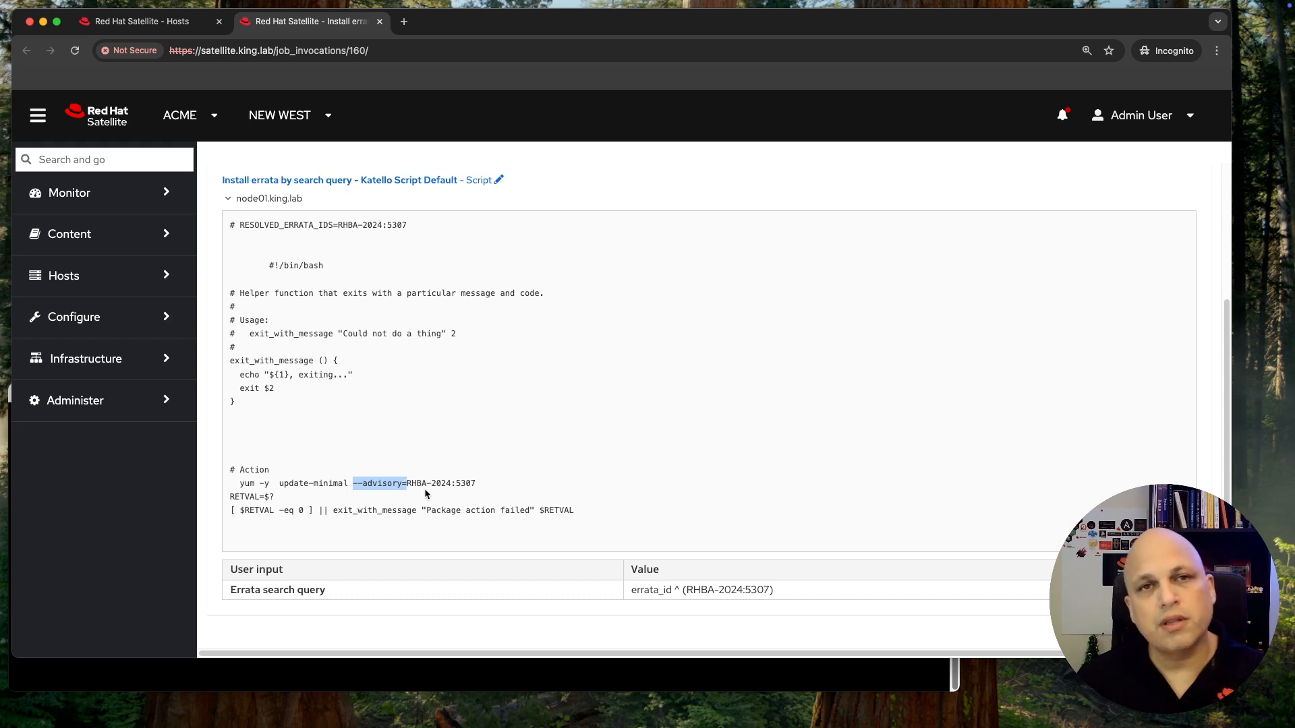
pyautogui.click(229, 198)
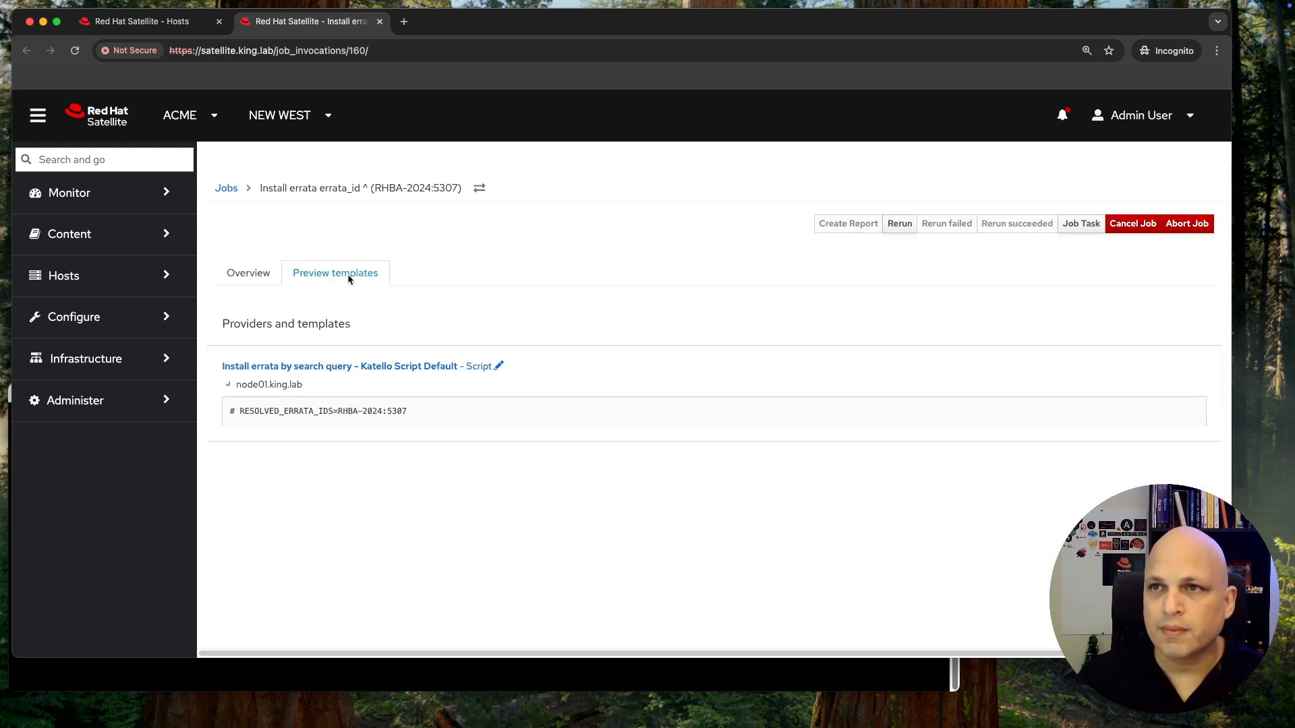
# - Review the job output for node01.king.lab from the upgraded packages to the exit status, and close the job's tab
pyautogui.click(255, 282)
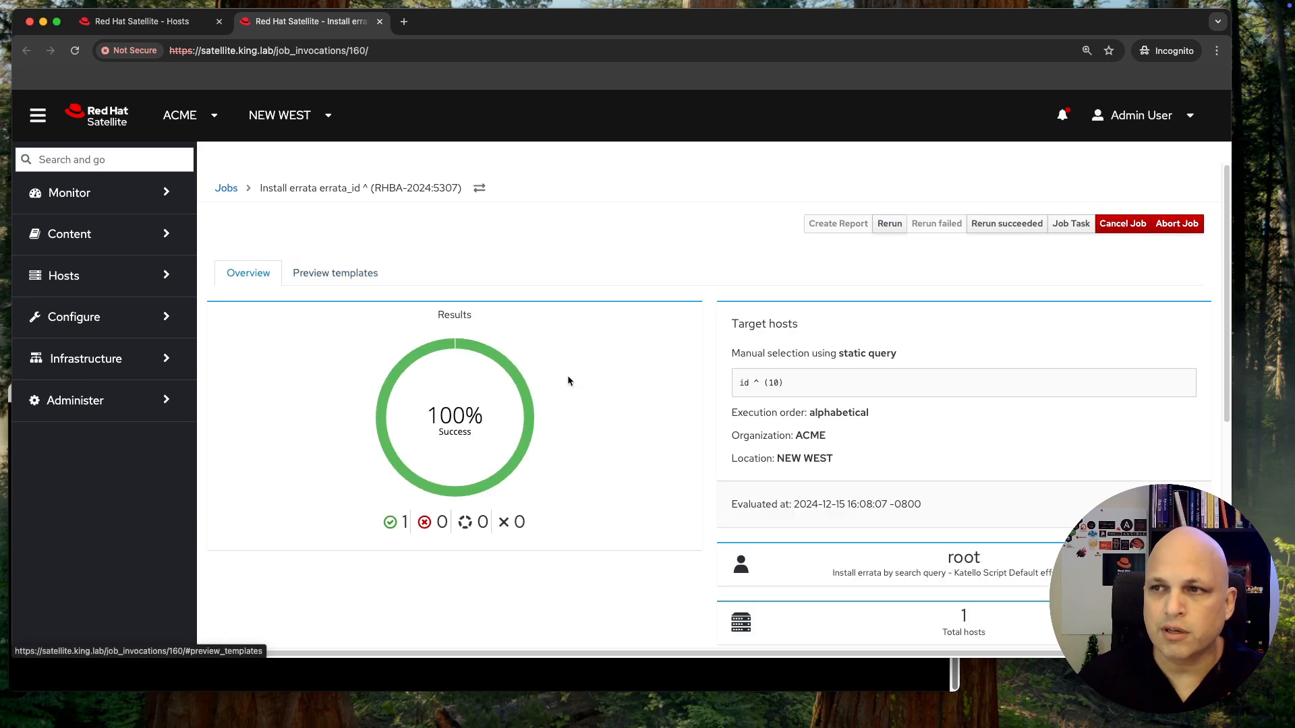
pyautogui.scroll(-8, 553, 375)
pyautogui.click(286, 450)
pyautogui.scroll(-1, 556, 405)
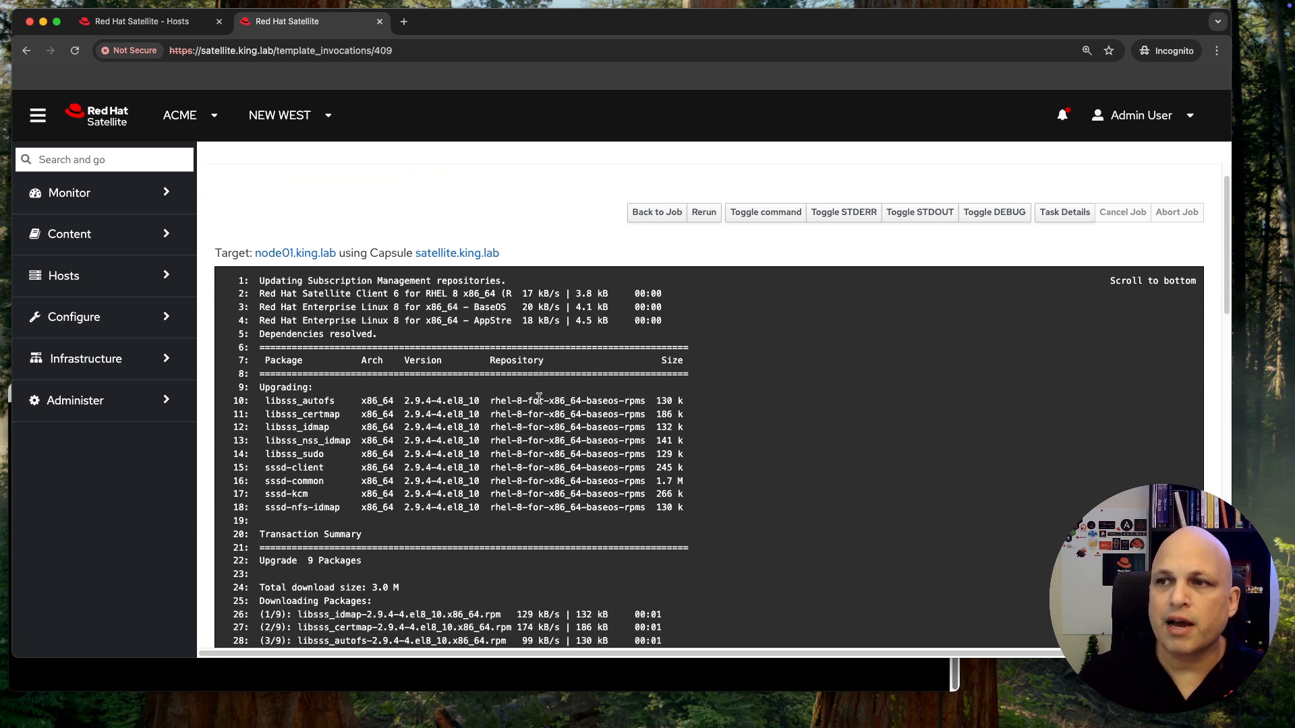
pyautogui.moveTo(269, 276); pyautogui.dragTo(502, 369)
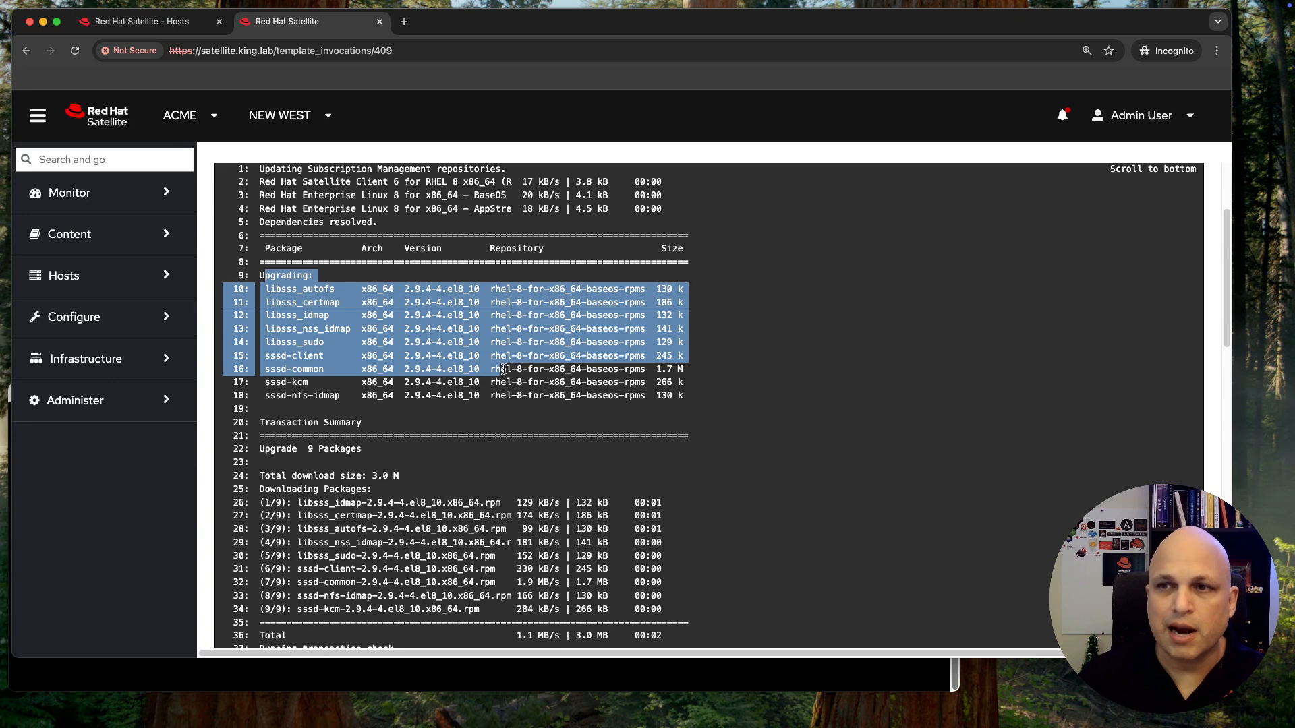
pyautogui.doubleClick(276, 383)
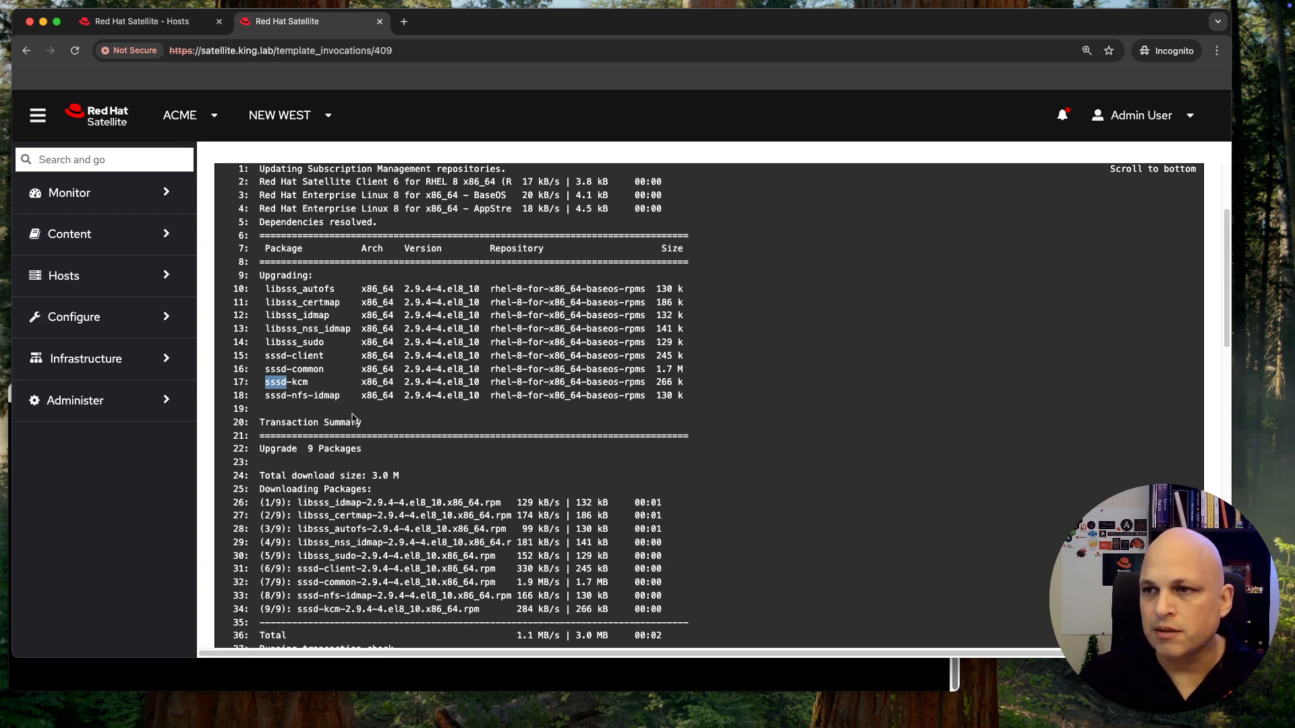
pyautogui.scroll(-15, 456, 425)
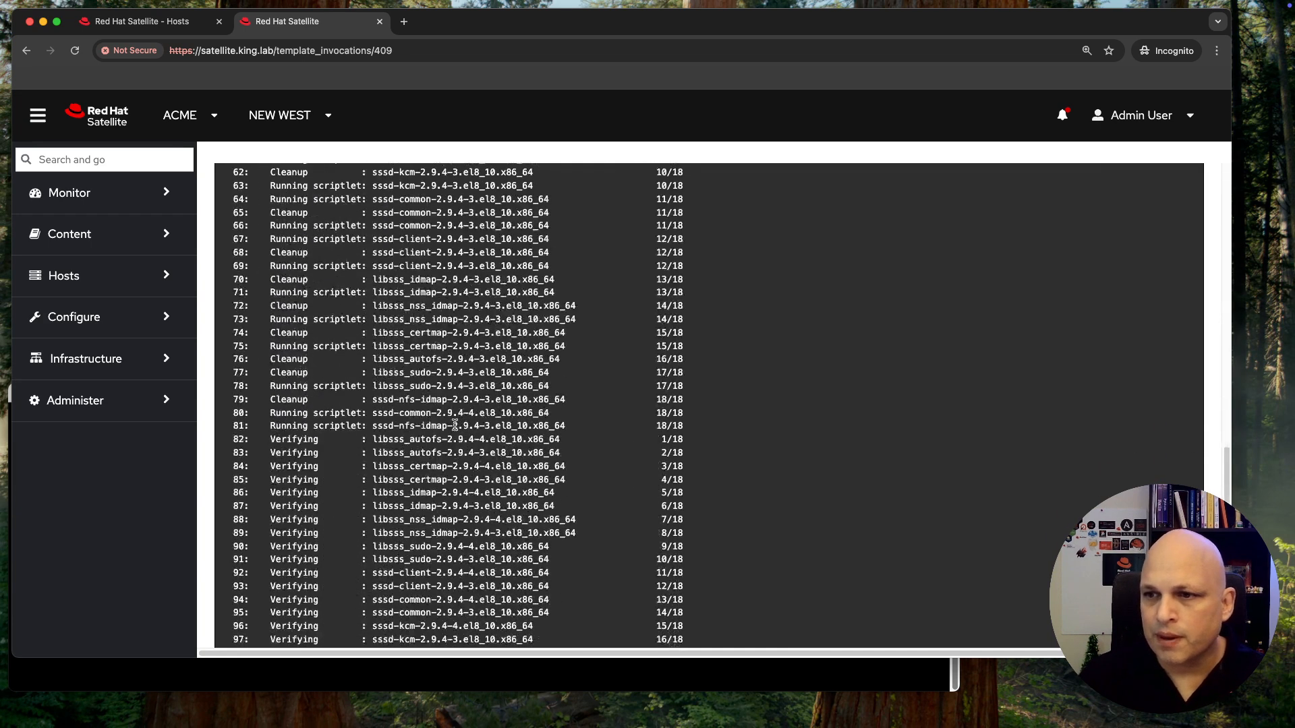
pyautogui.moveTo(479, 573); pyautogui.dragTo(229, 502)
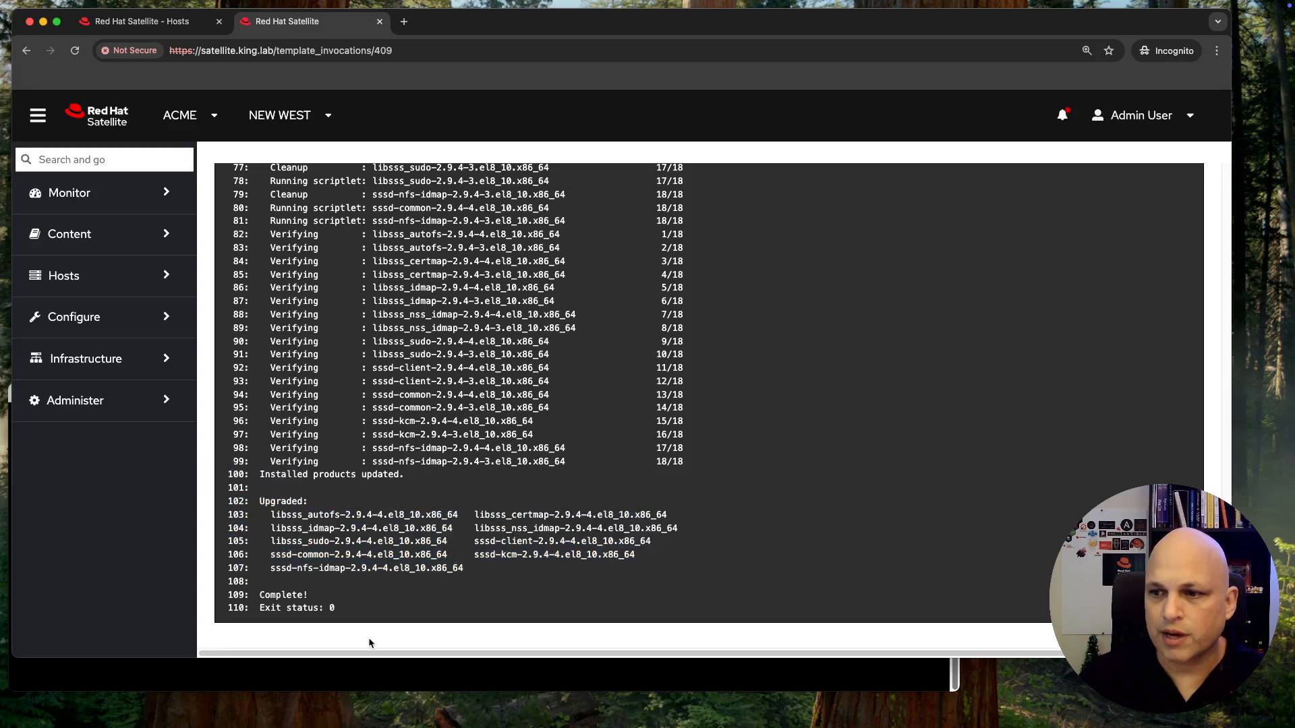
pyautogui.scroll(15, 426, 371)
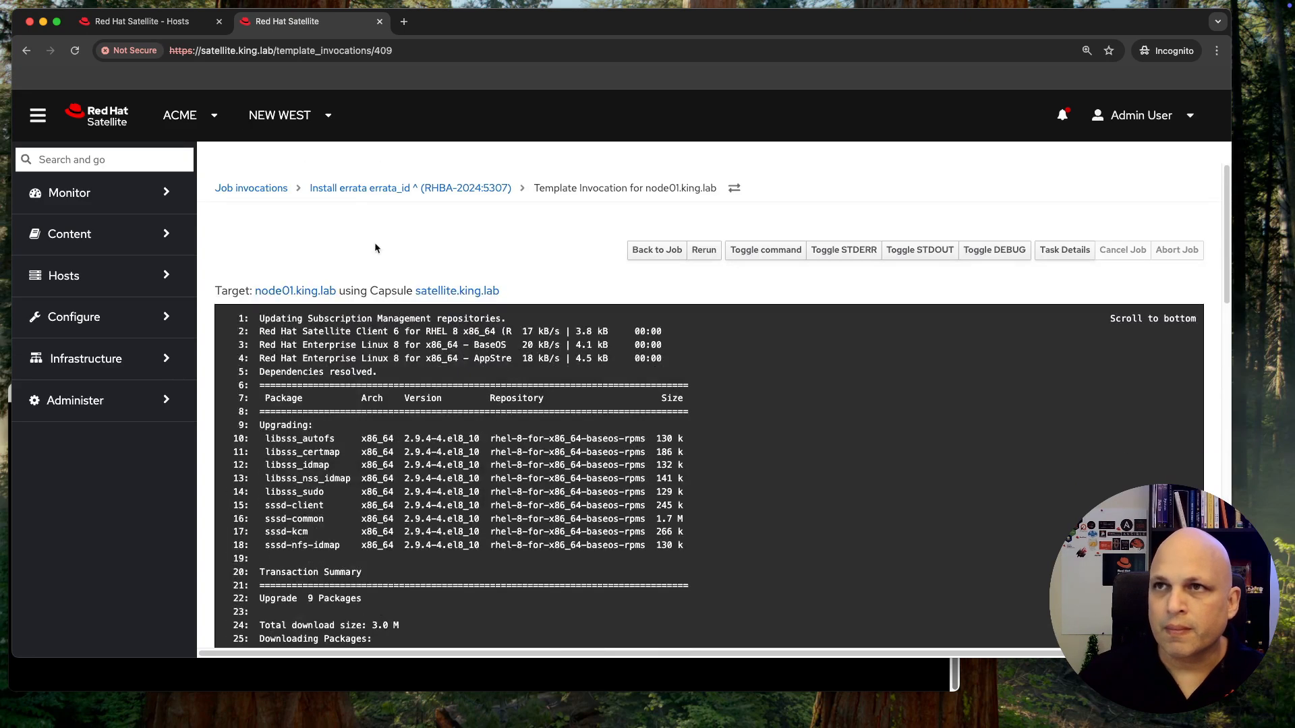
pyautogui.click(379, 22)
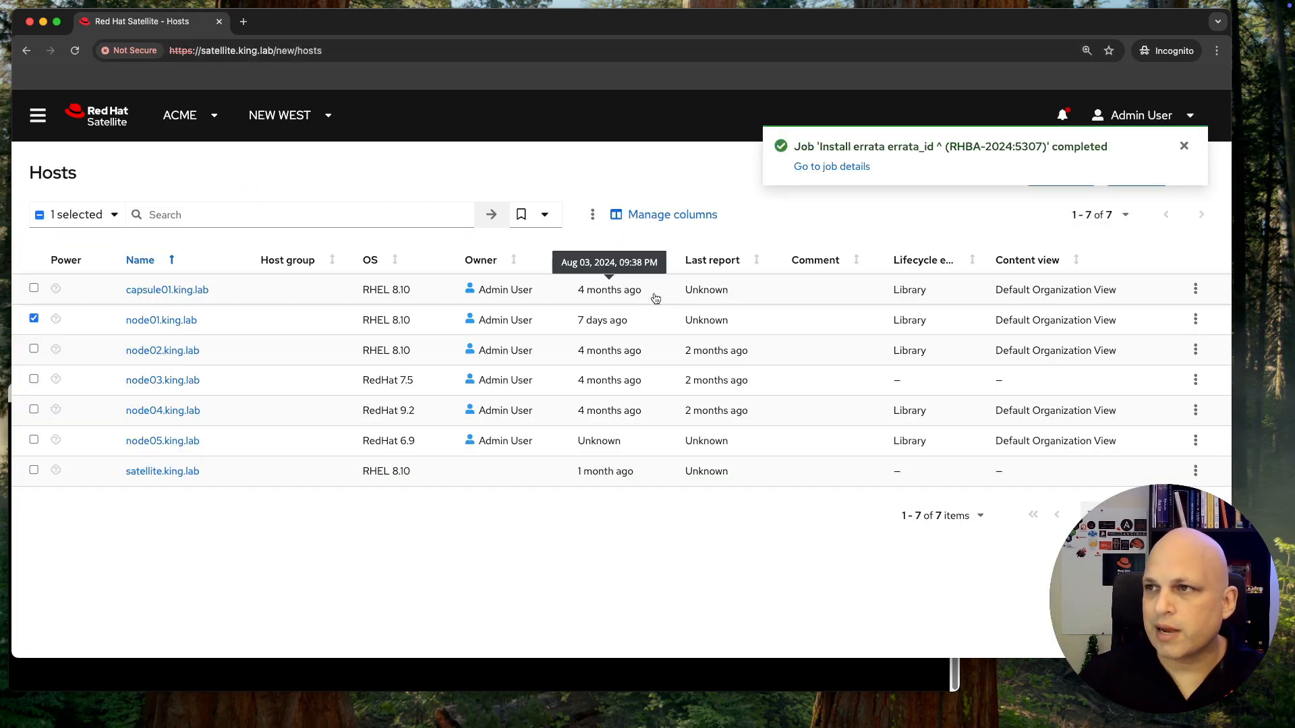
# - Try selecting all errata in the errata management wizard for node01.king.lab, and clear the selection and cancel the wizard
pyautogui.click(592, 215)
pyautogui.moveTo(610, 303)
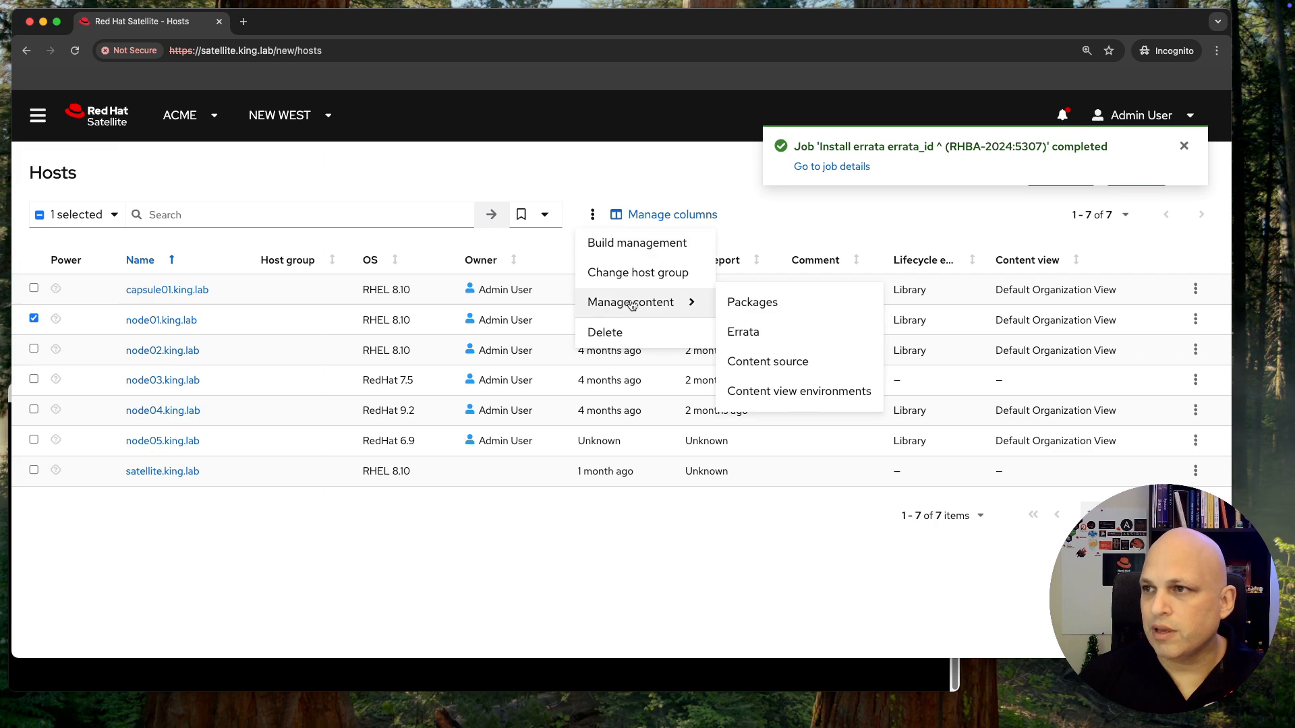
pyautogui.click(765, 332)
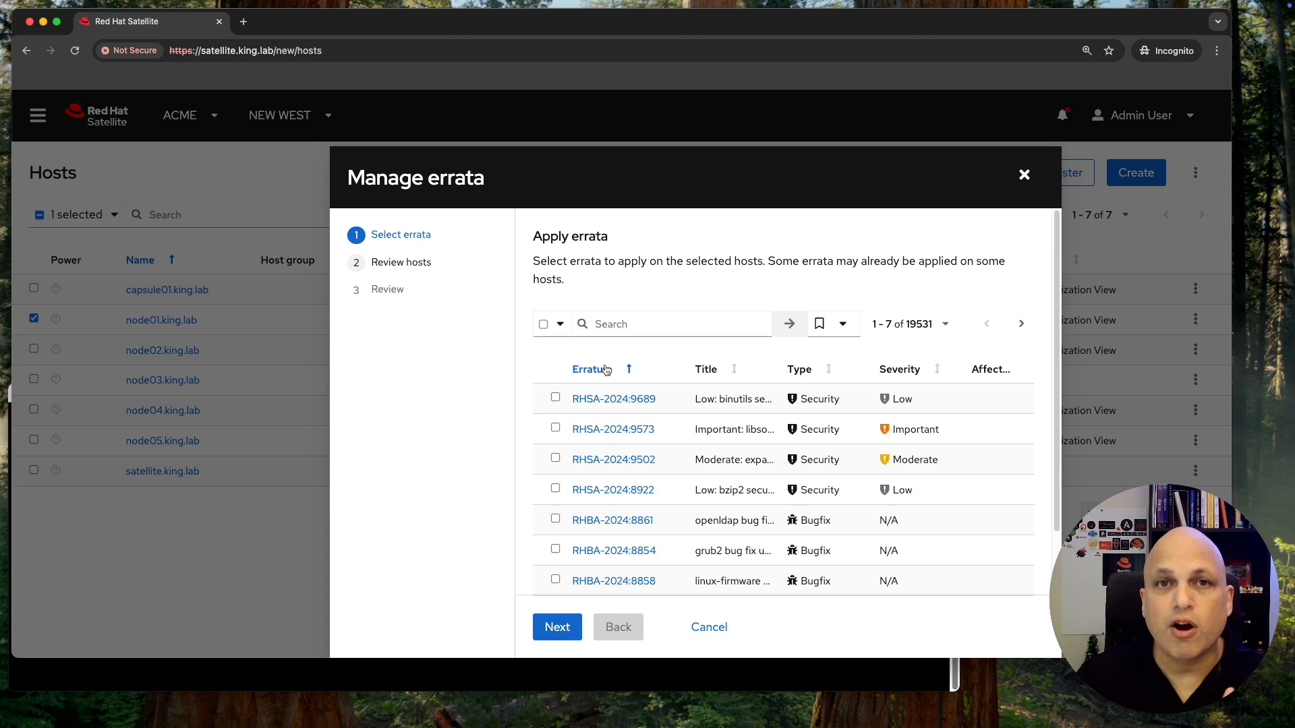
pyautogui.click(543, 325)
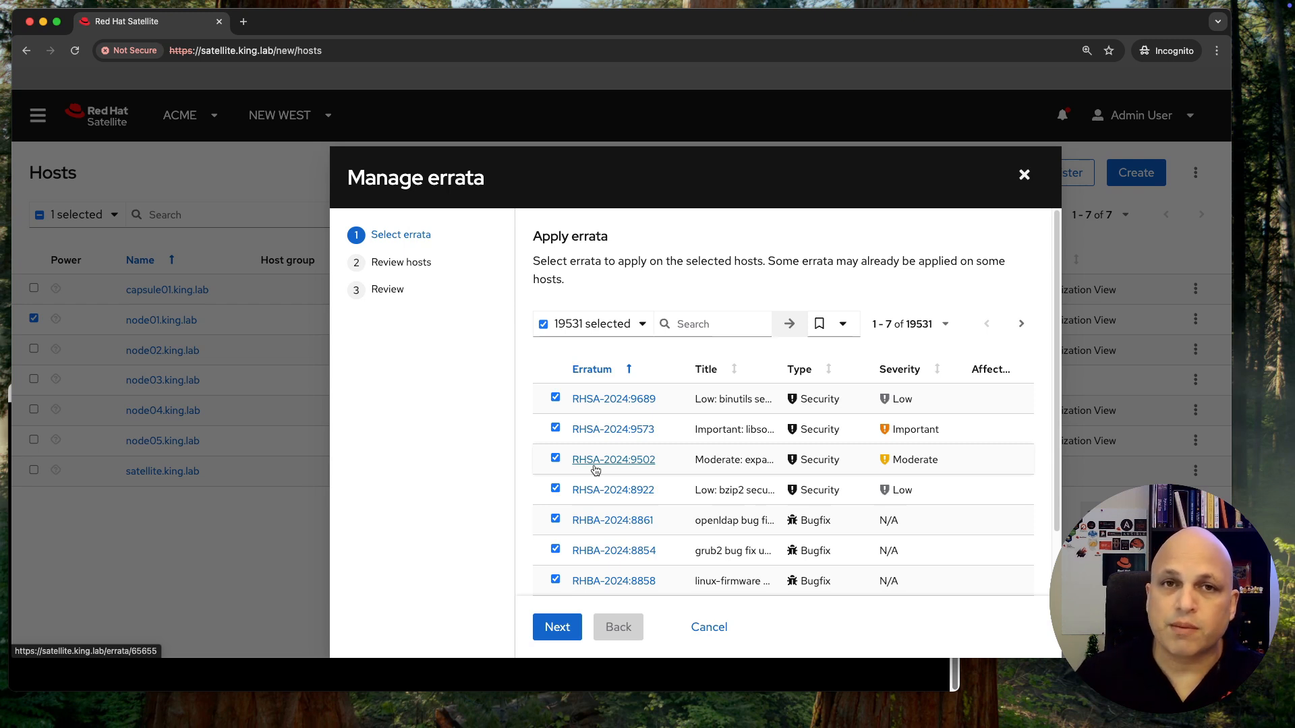
pyautogui.click(544, 325)
pyautogui.click(709, 628)
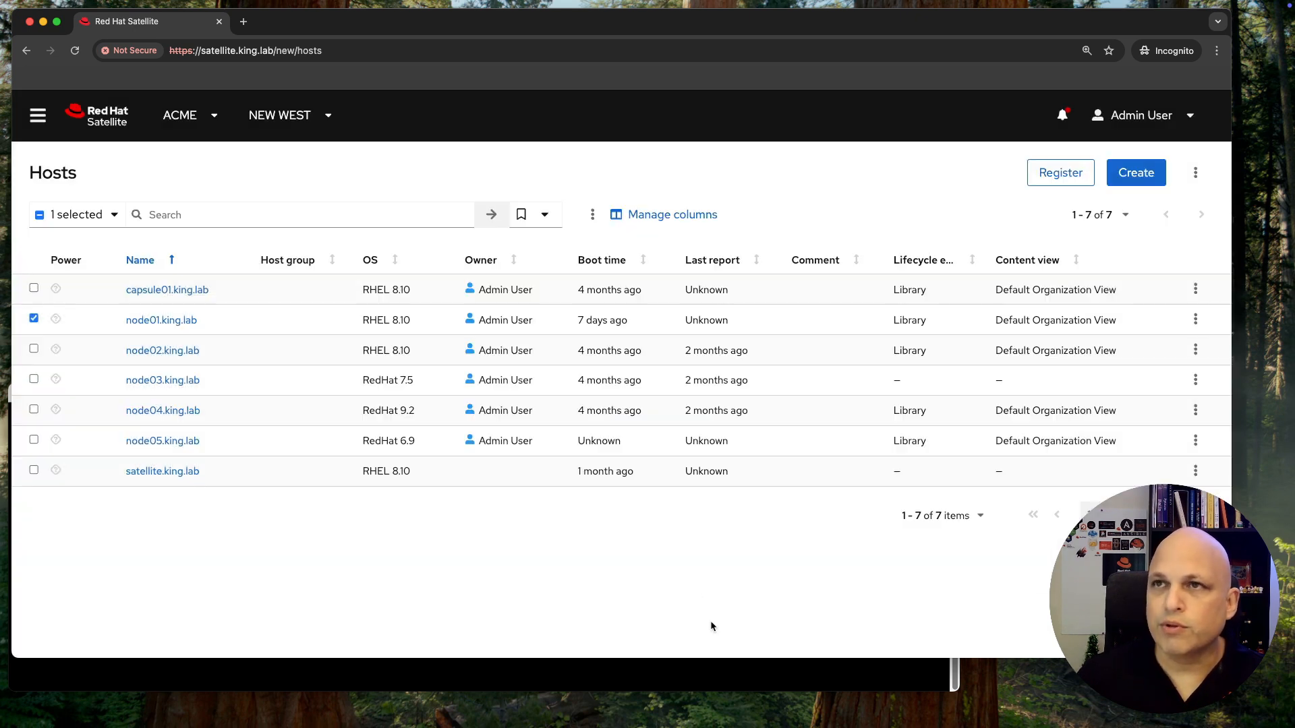
# - Open node01.king.lab's host details in a new browser tab and review its list of applicable errata
pyautogui.keyDown('super'); pyautogui.click(166, 320); pyautogui.keyUp('super')
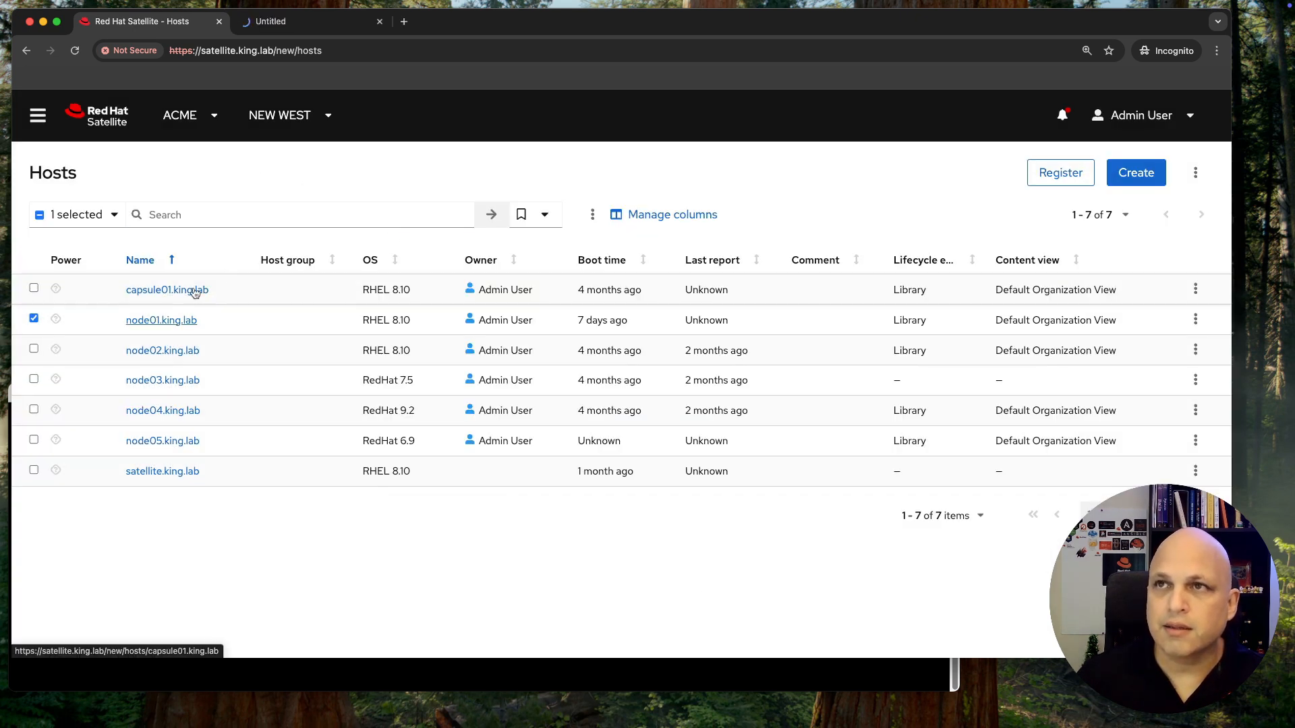
pyautogui.click(301, 24)
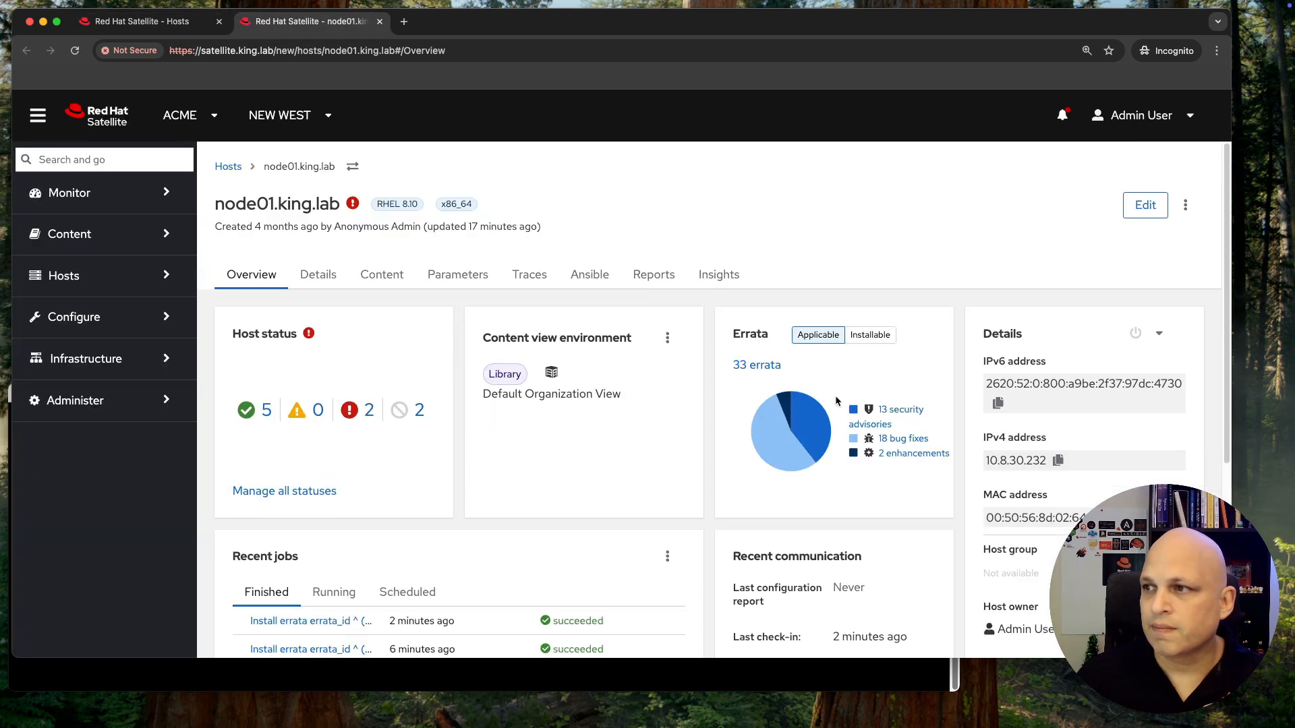
pyautogui.click(767, 368)
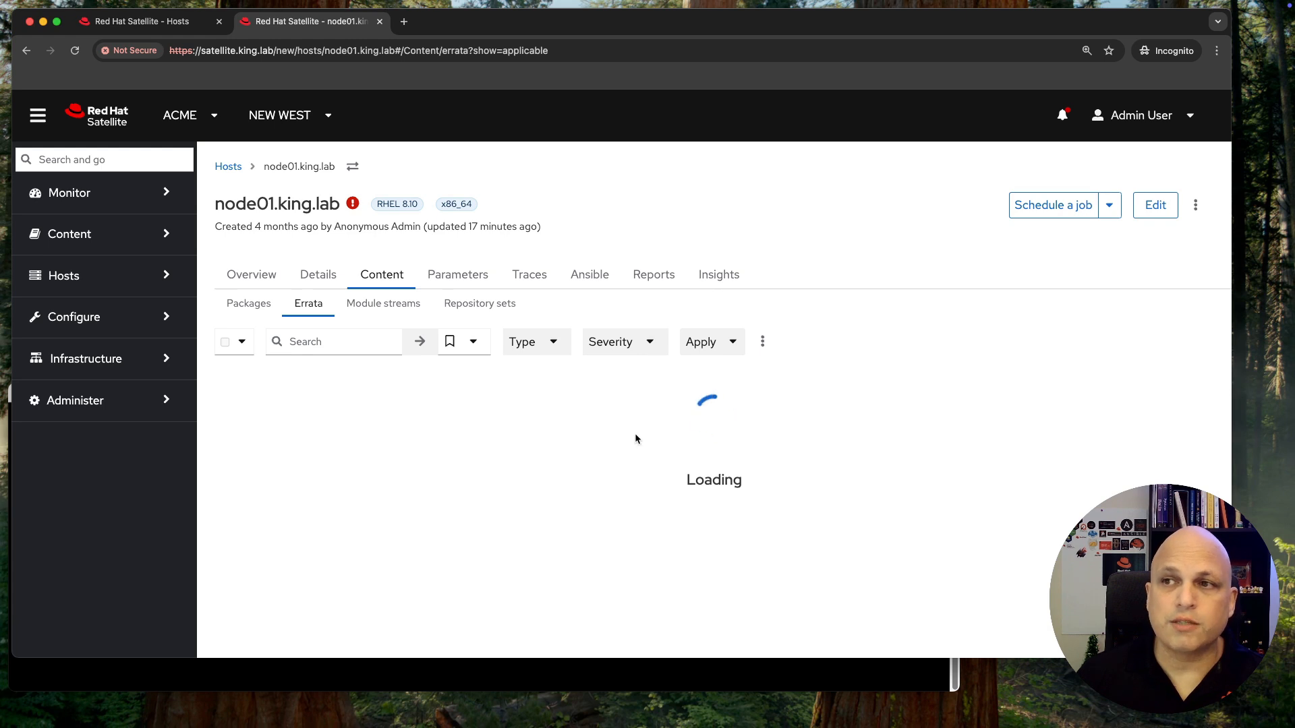
pyautogui.scroll(-2, 305, 435)
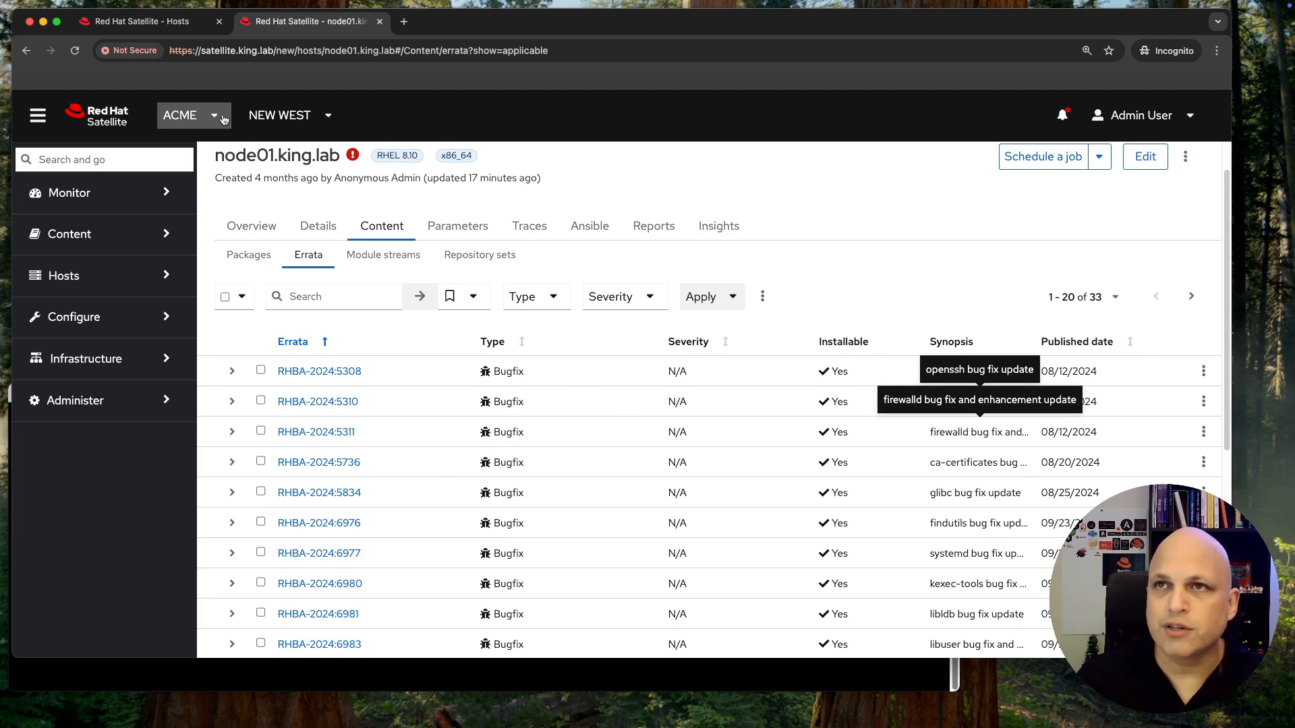
# - Return to the Hosts list, look over the bulk content management actions, and check node01.king.lab's lifecycle environment and content view
pyautogui.click(155, 21)
pyautogui.click(592, 214)
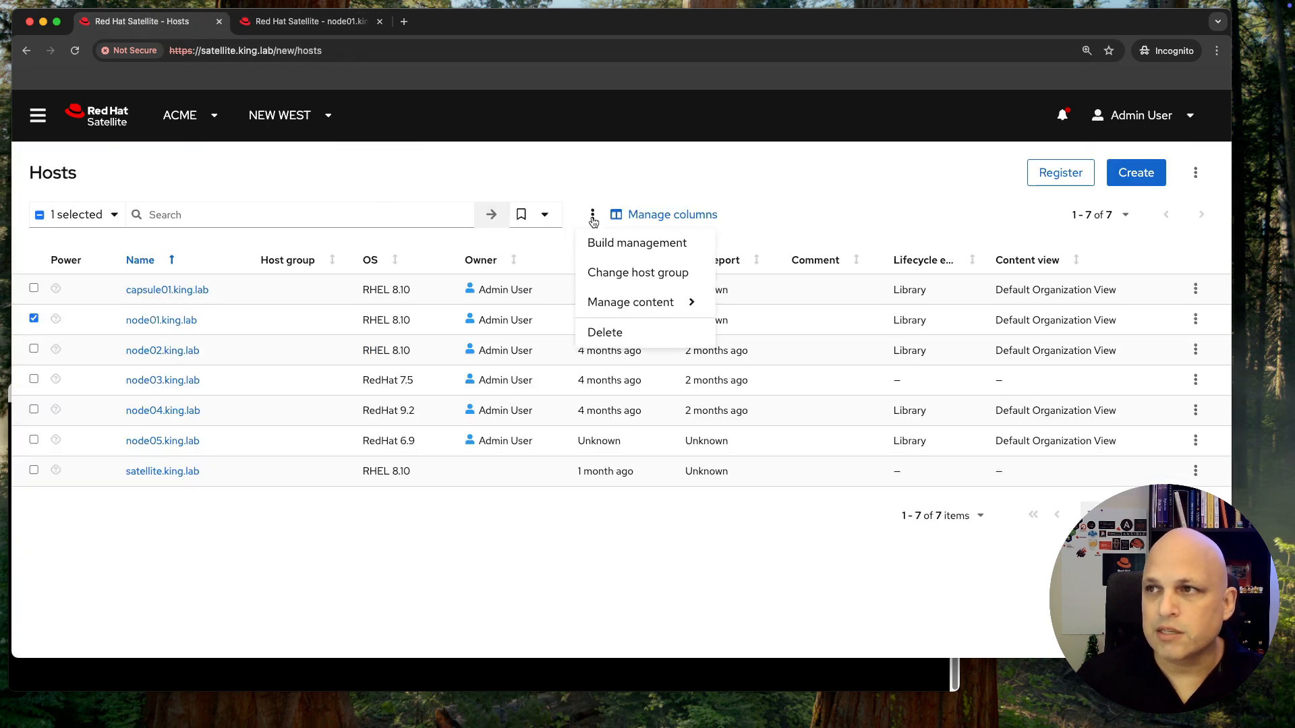
pyautogui.moveTo(616, 306)
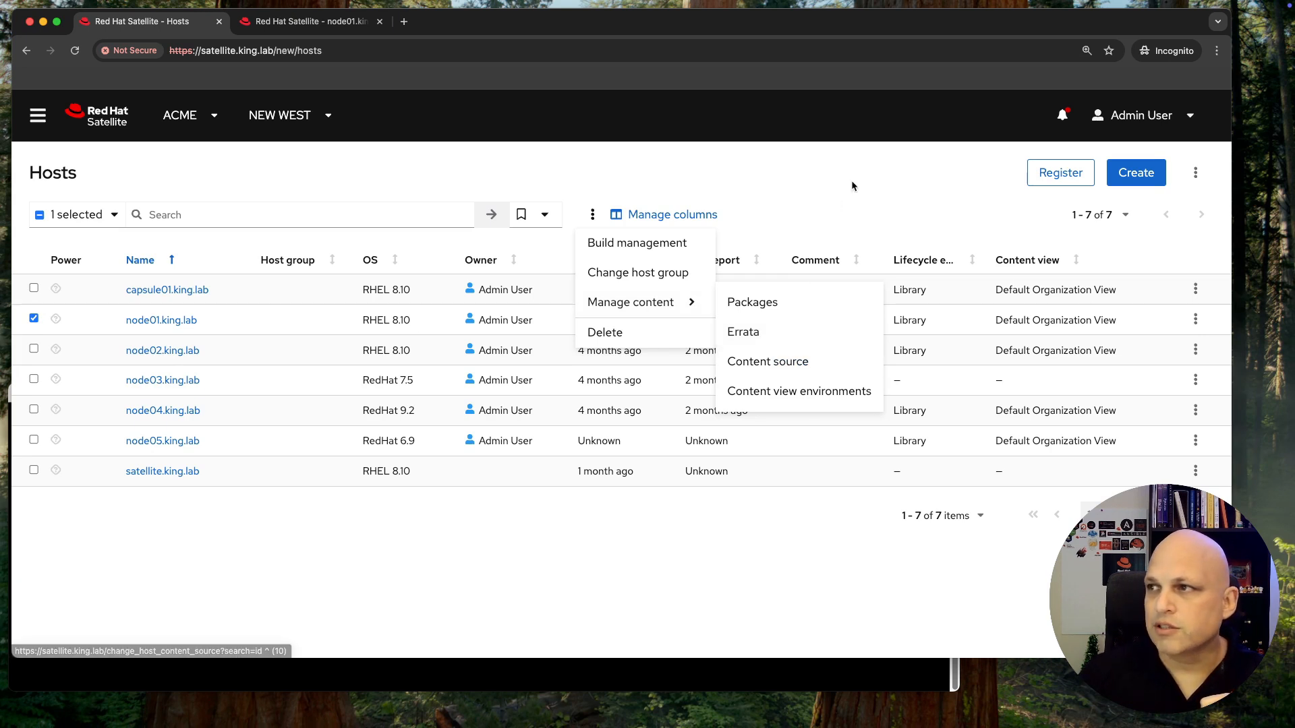
pyautogui.click(592, 215)
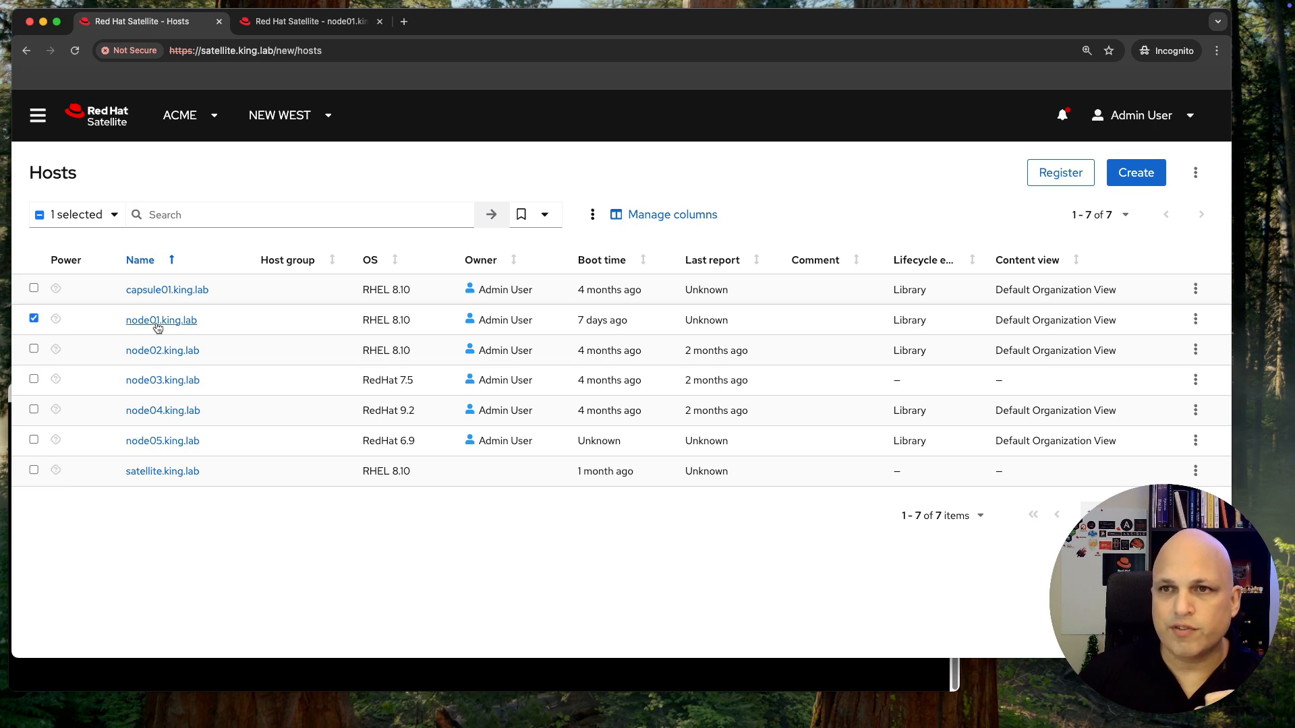
pyautogui.moveTo(930, 322); pyautogui.dragTo(892, 322)
pyautogui.moveTo(1126, 322); pyautogui.dragTo(999, 328)
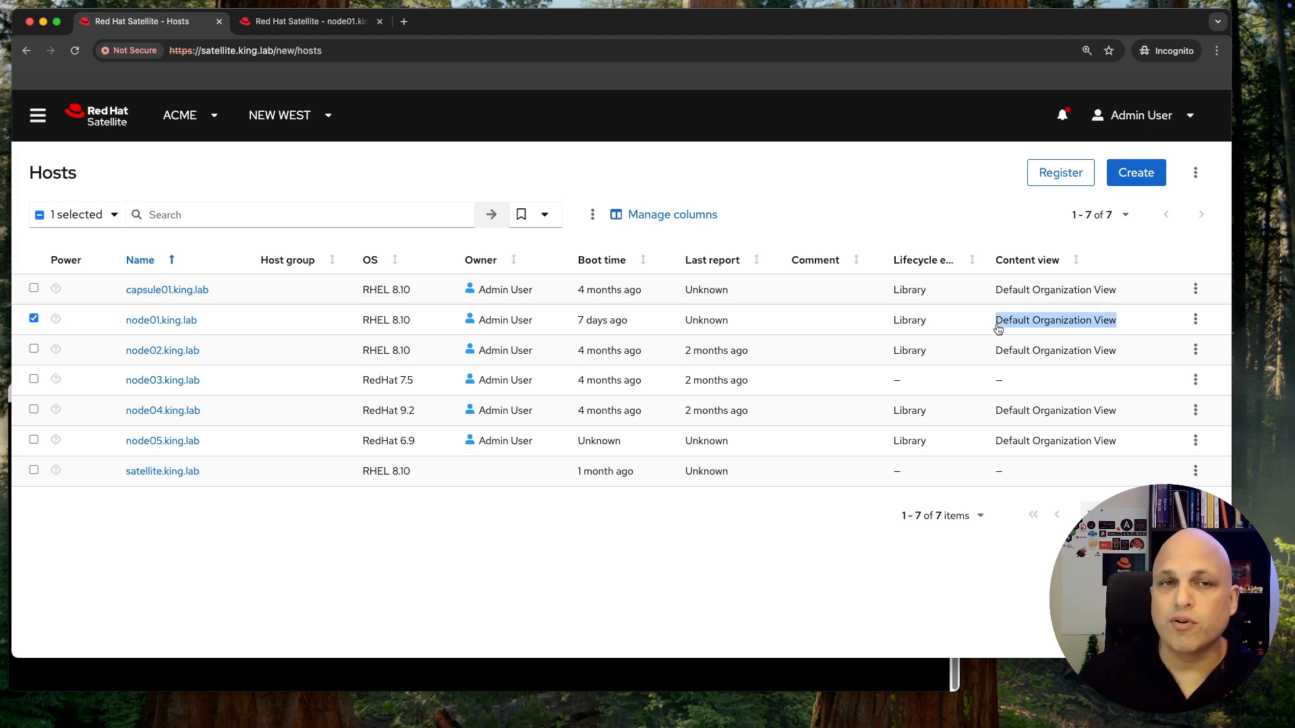
# - Start a content source change for node01.king.lab and choose satellite.king.lab as the content source
pyautogui.click(593, 214)
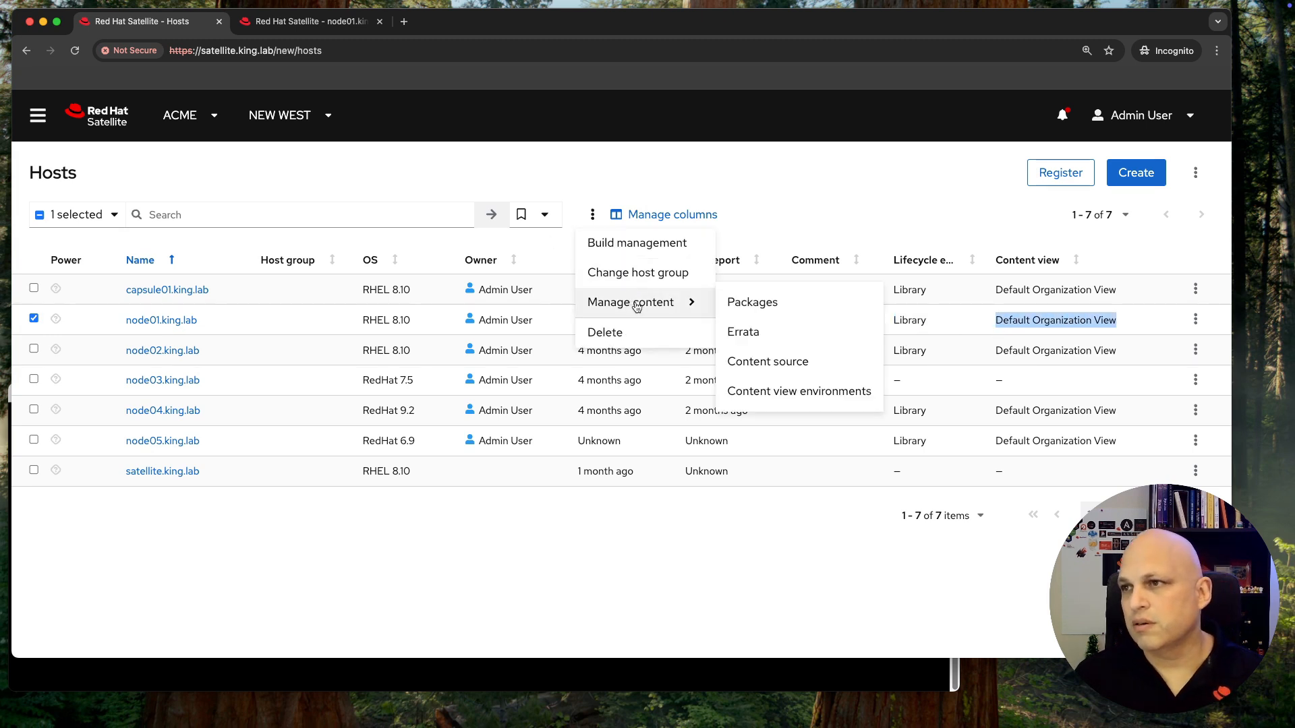
pyautogui.click(794, 363)
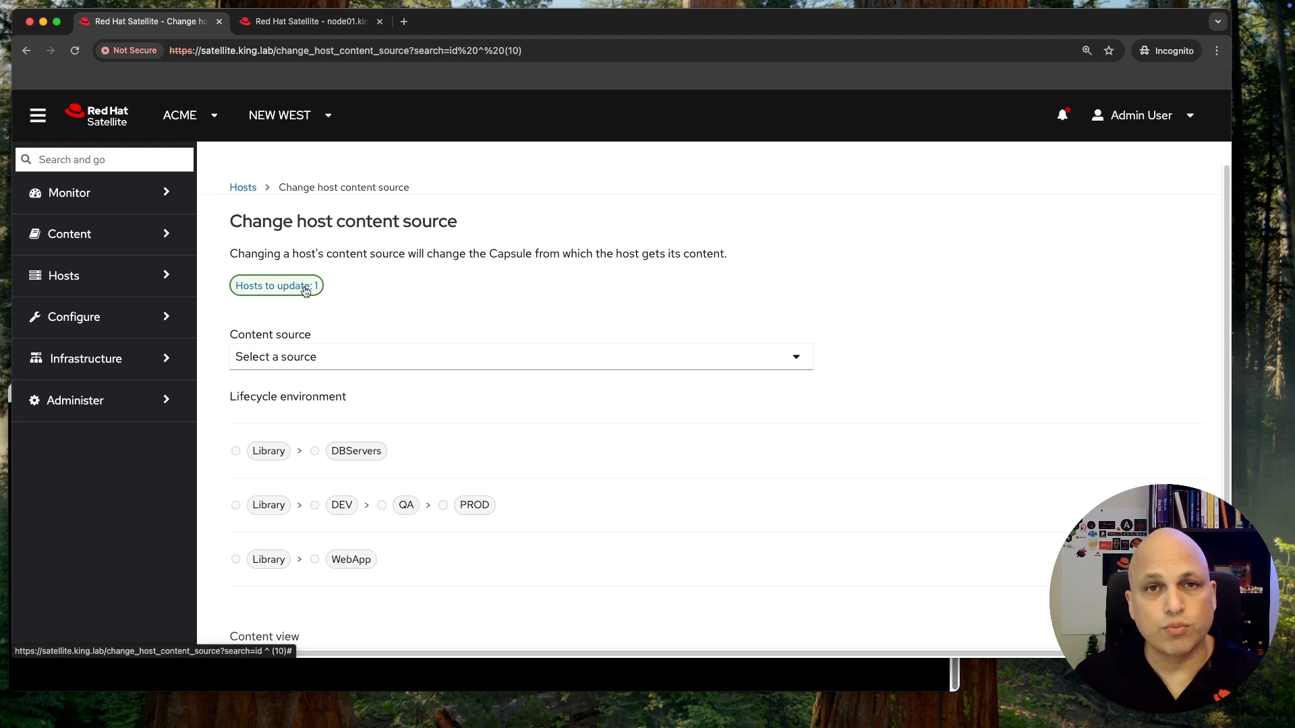
pyautogui.click(796, 357)
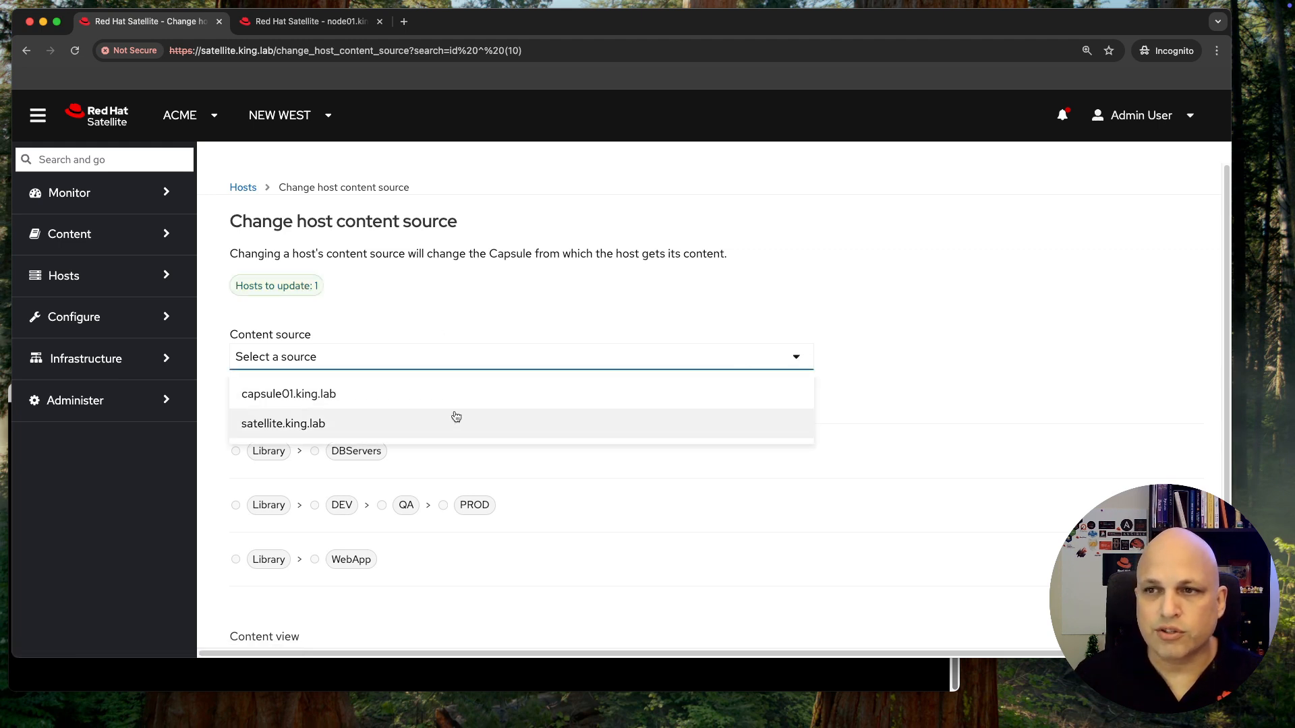
pyautogui.click(382, 422)
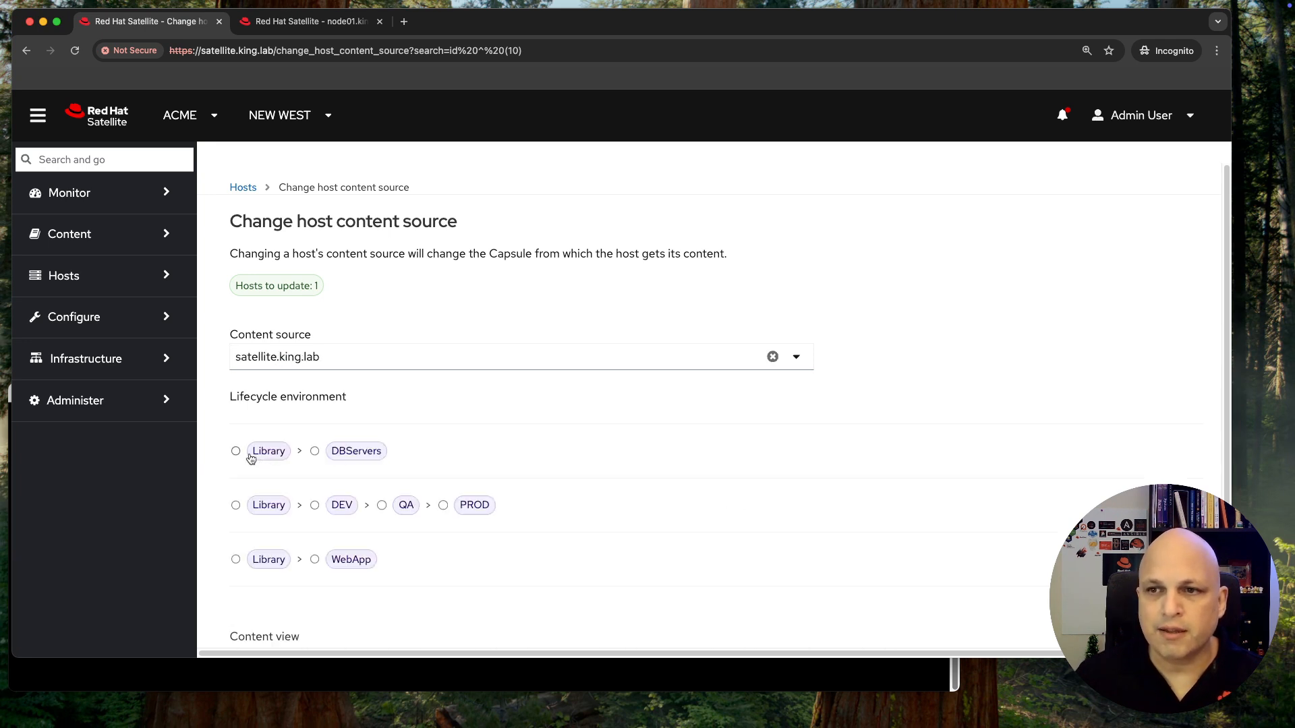
# - Choose the DEV lifecycle environment and the ccv_acme_r8 content view, and run the host configuration job on the selected host
pyautogui.click(236, 452)
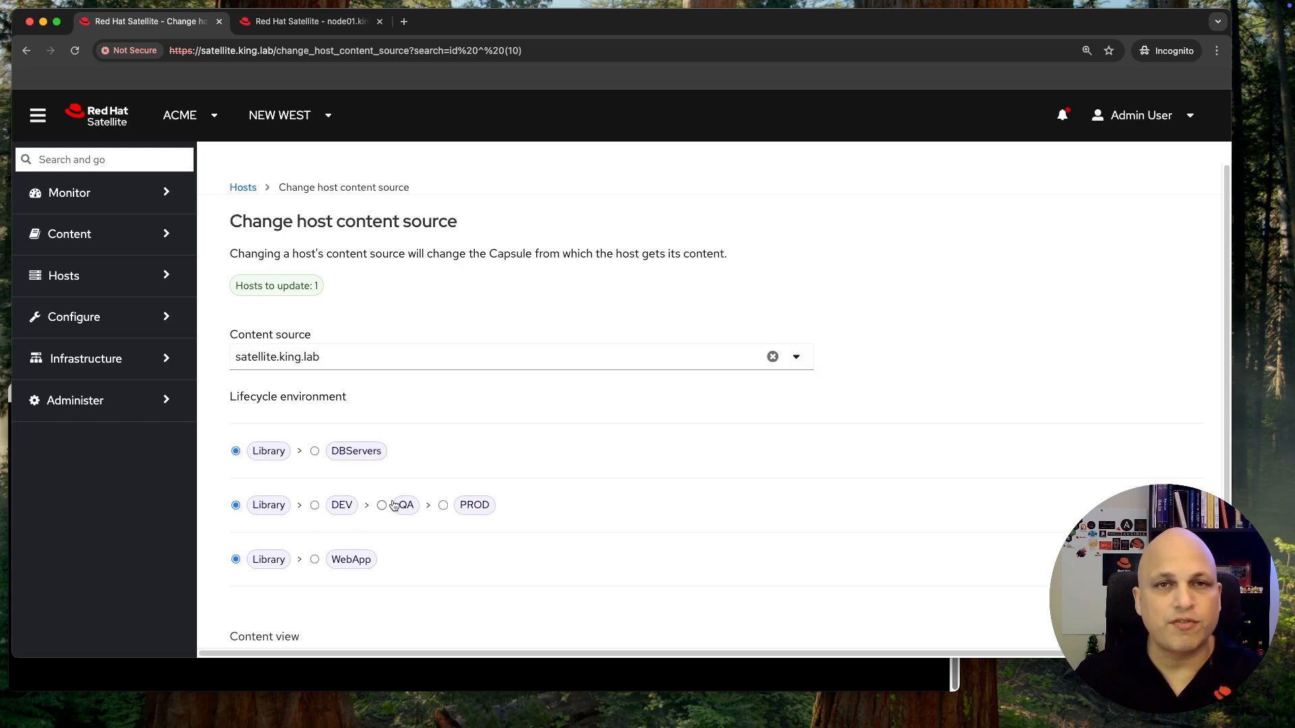
pyautogui.scroll(-5, 540, 469)
pyautogui.click(314, 347)
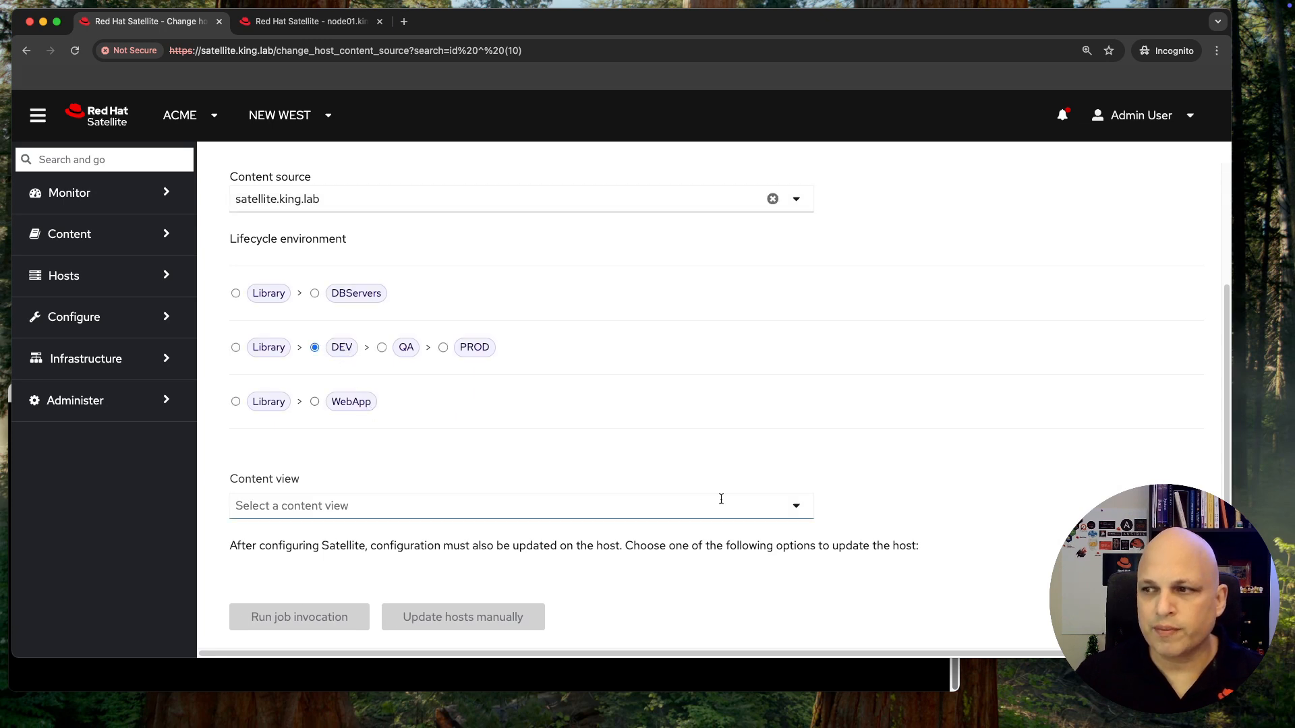
pyautogui.click(792, 507)
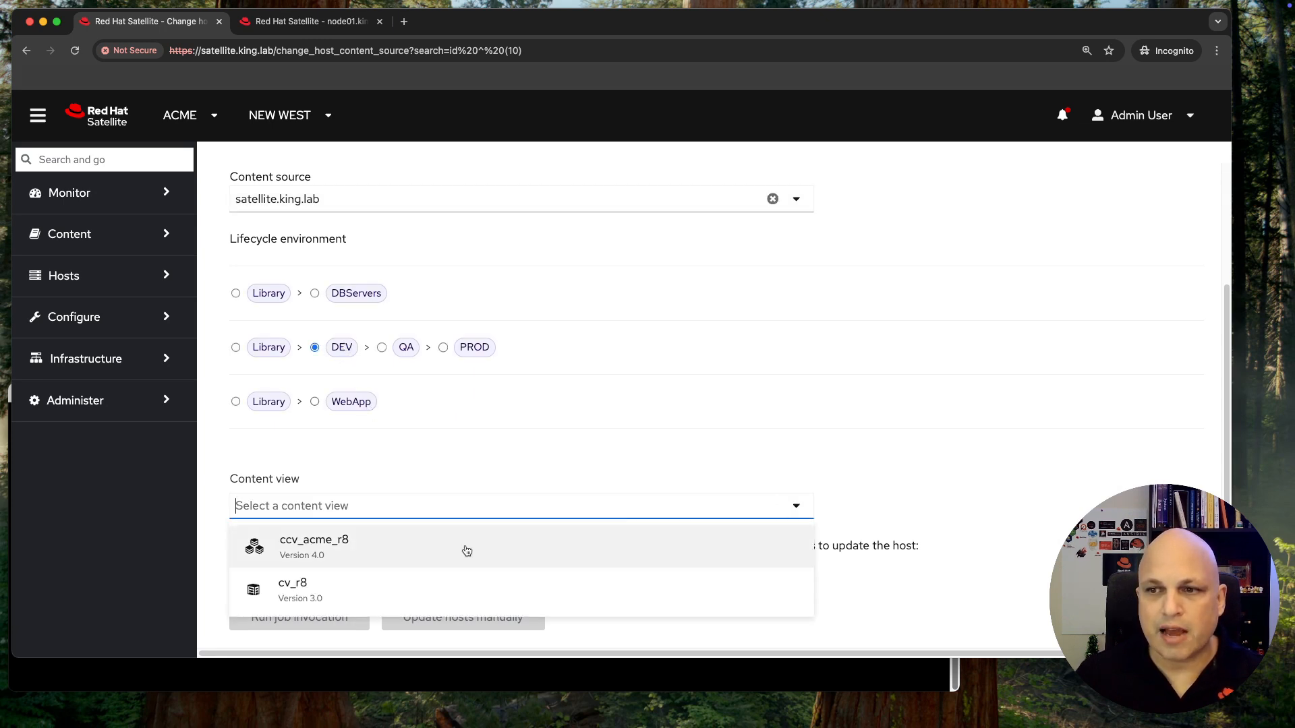
pyautogui.click(461, 549)
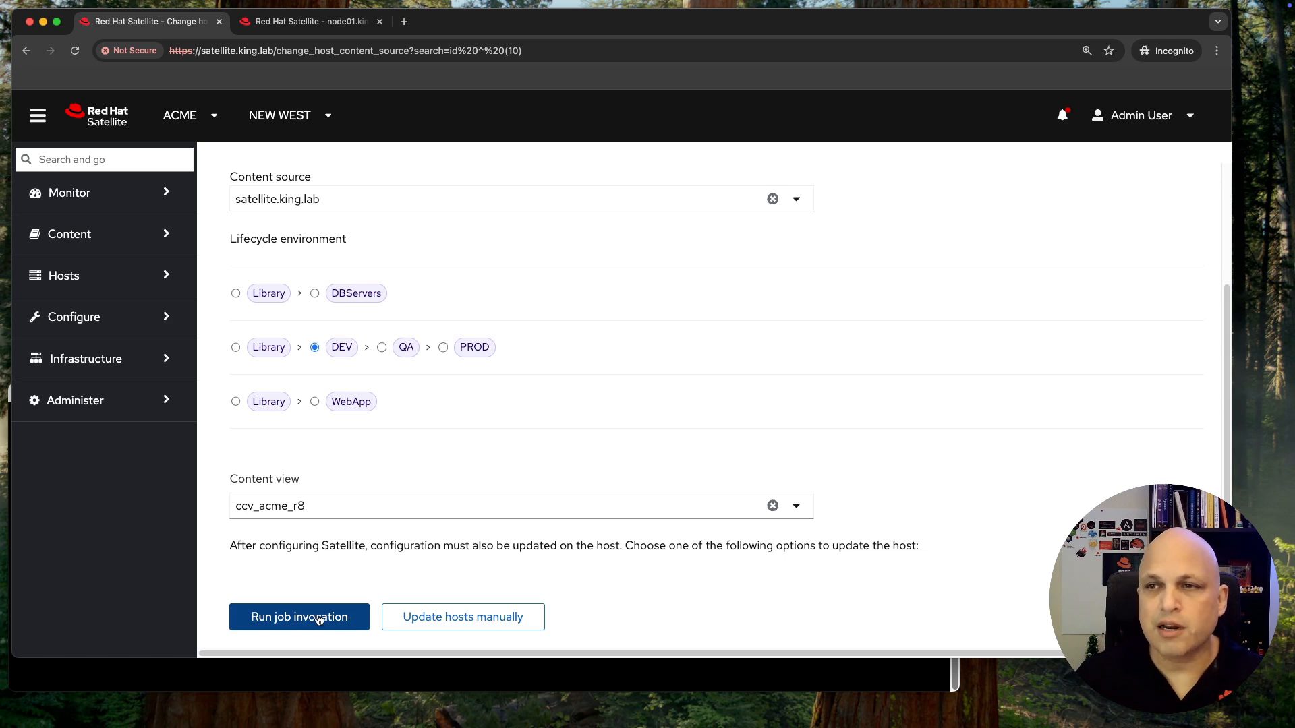
pyautogui.click(320, 619)
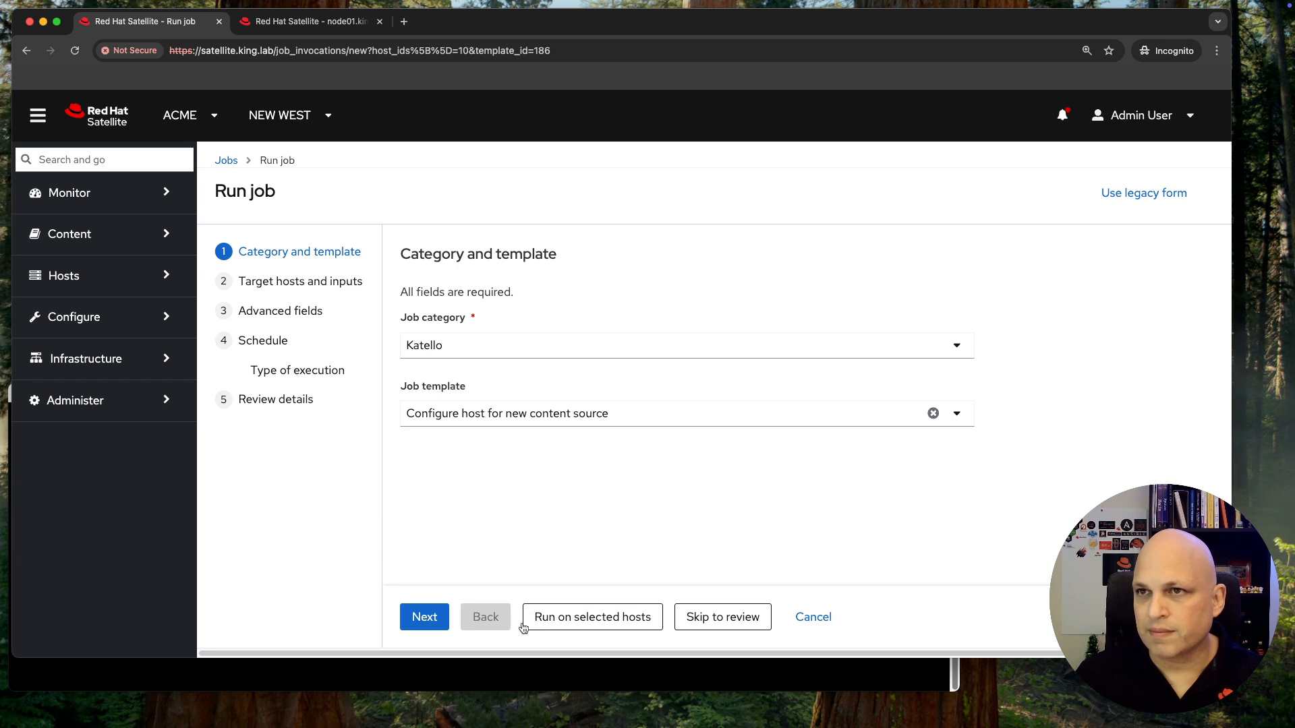
pyautogui.click(607, 623)
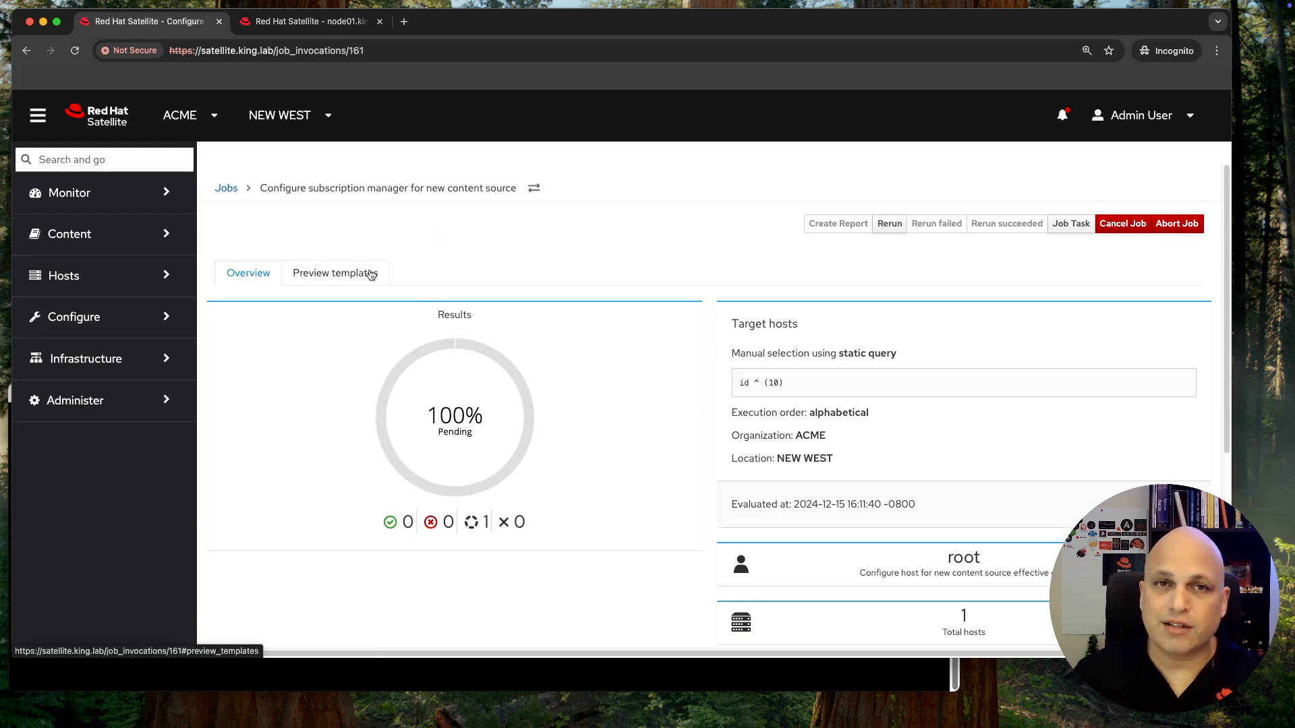
# - Preview the job's template script for node01.king.lab and read through it
pyautogui.click(371, 274)
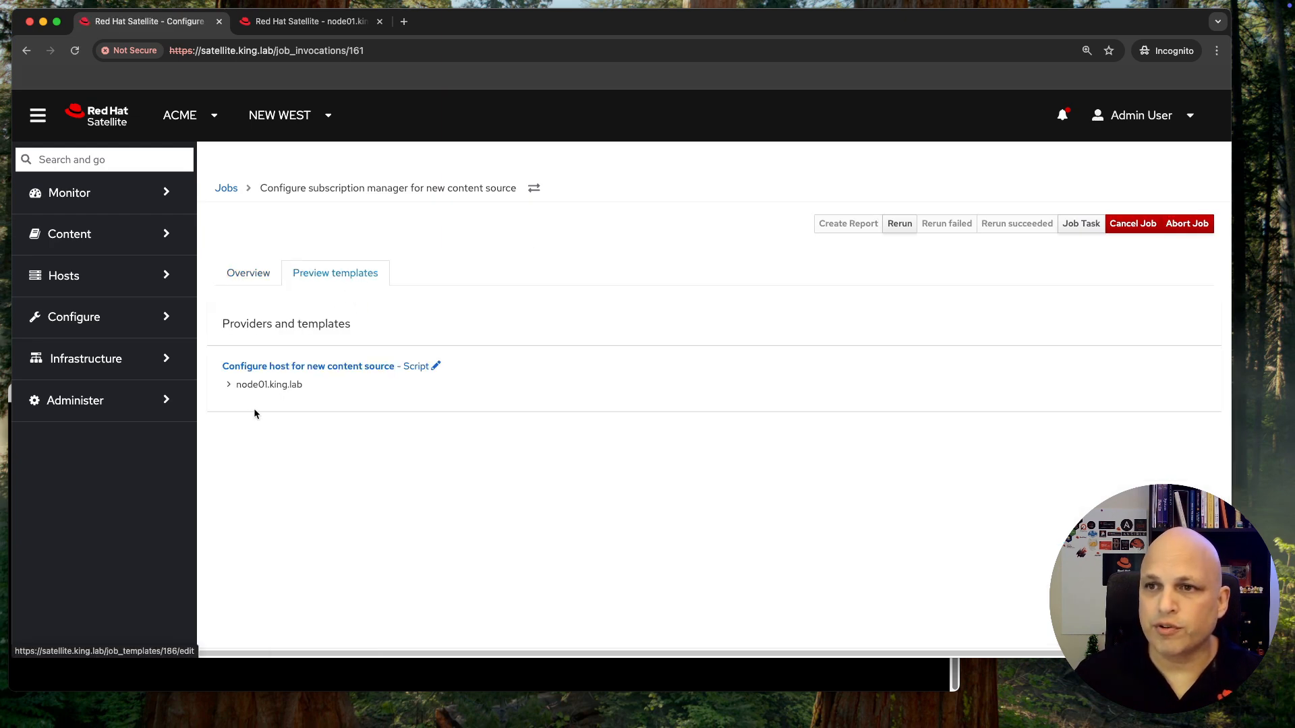
pyautogui.click(230, 383)
pyautogui.scroll(-5, 512, 394)
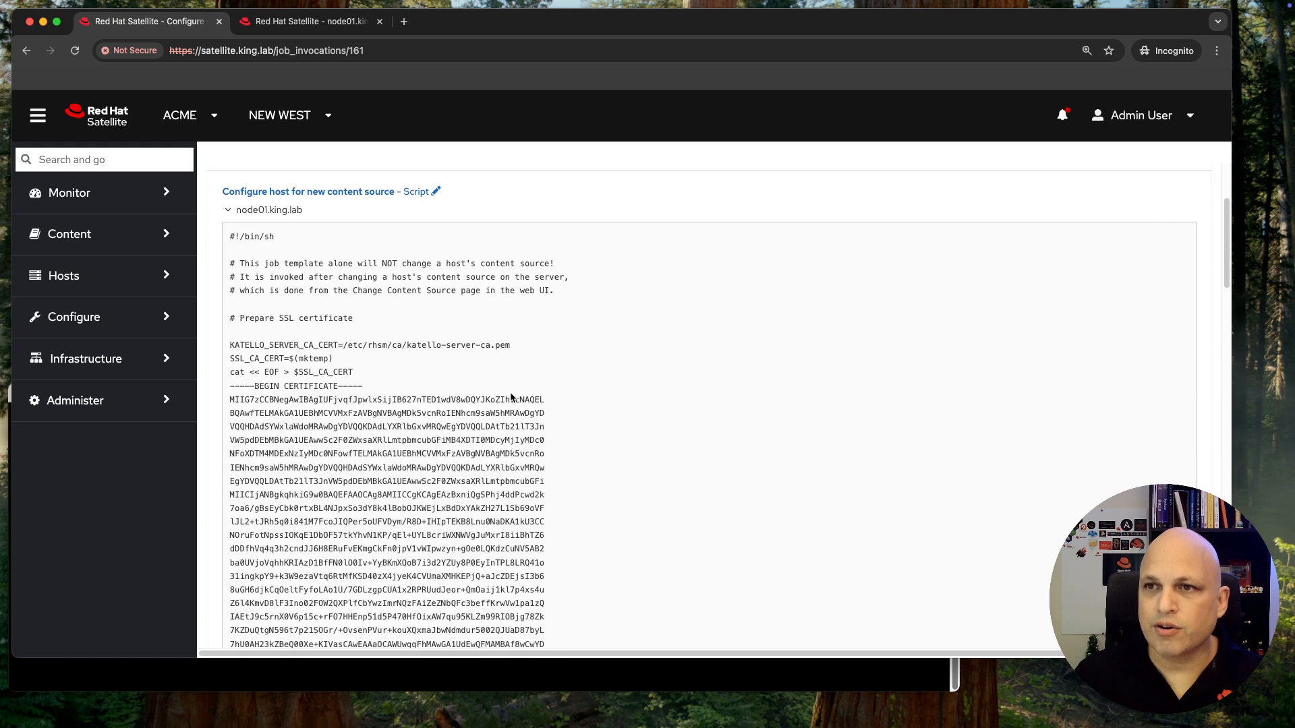
pyautogui.scroll(-5, 511, 389)
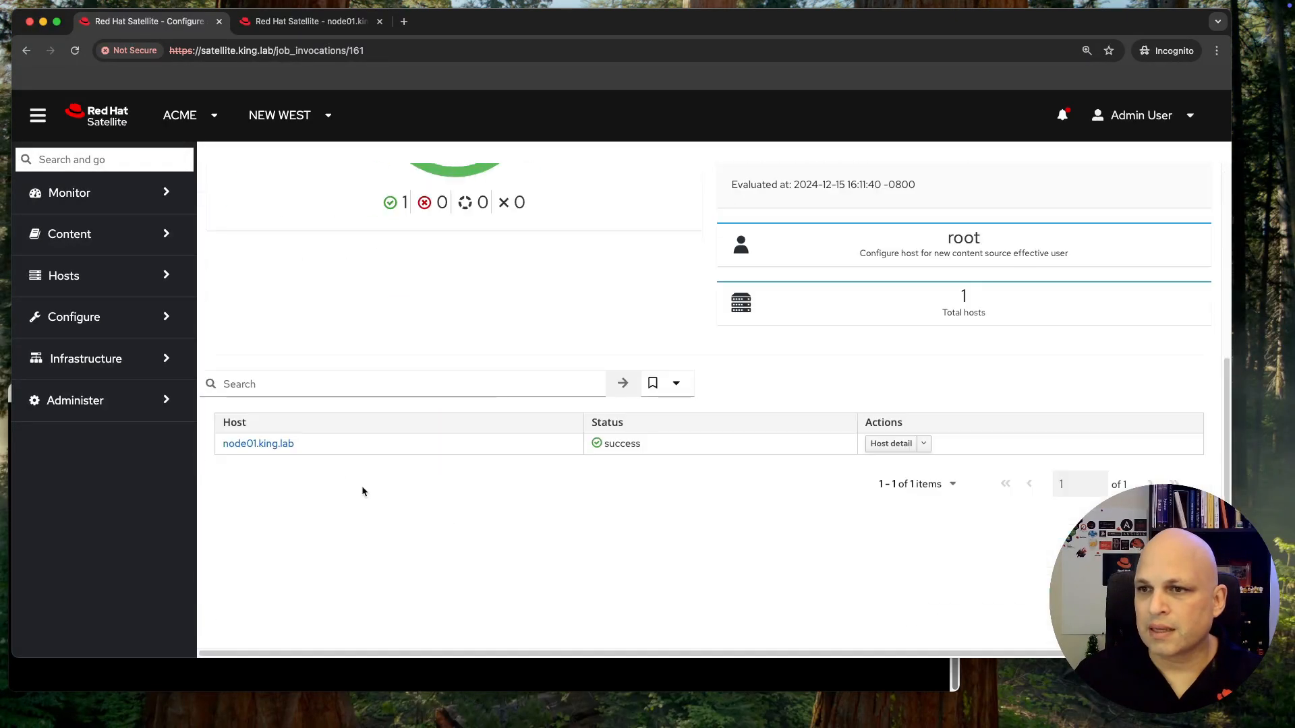
# - Examine the job output for node01.king.lab, and show and hide the executed command
pyautogui.click(256, 443)
pyautogui.moveTo(265, 331); pyautogui.dragTo(466, 315)
pyautogui.click(489, 334)
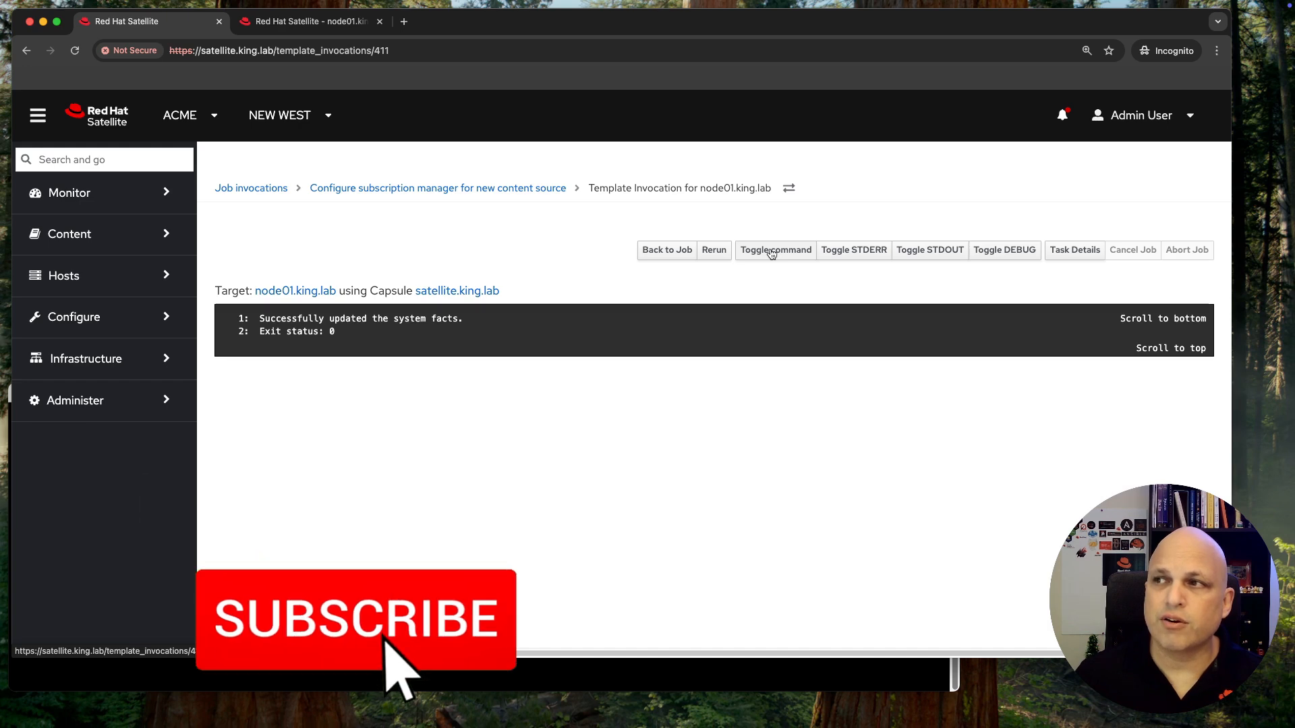
pyautogui.click(772, 254)
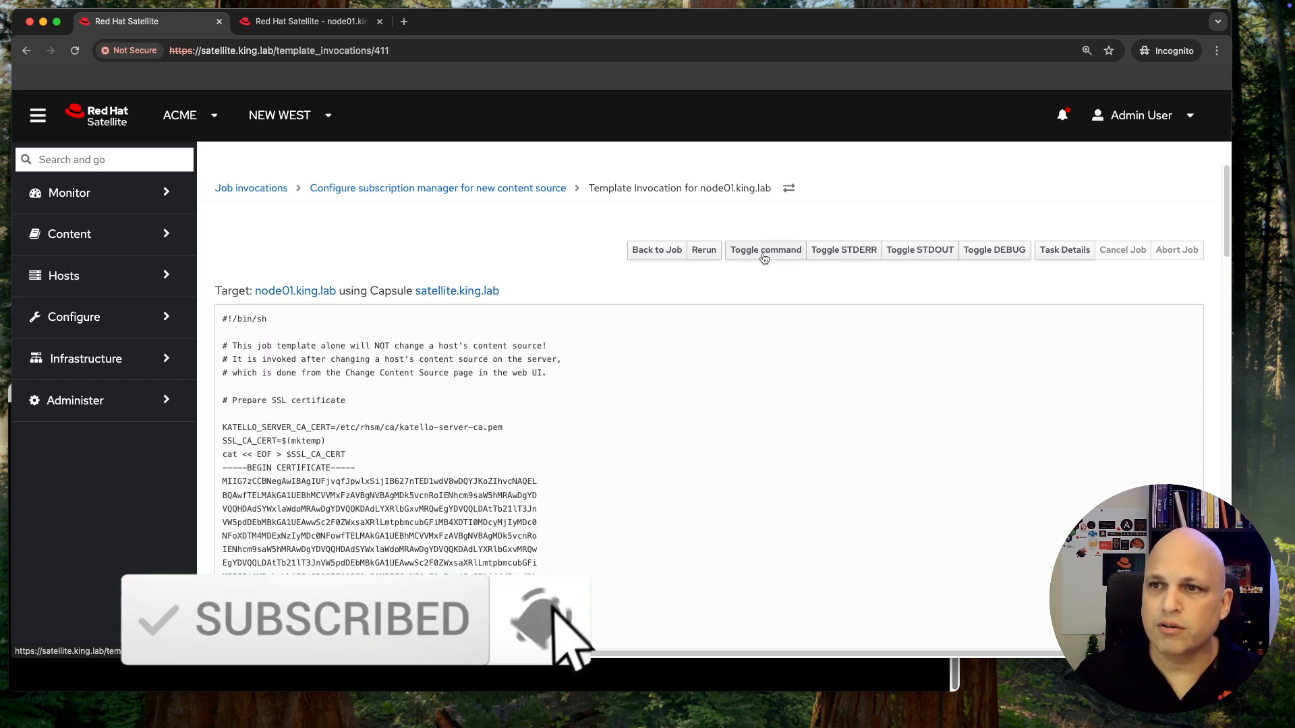
pyautogui.click(765, 256)
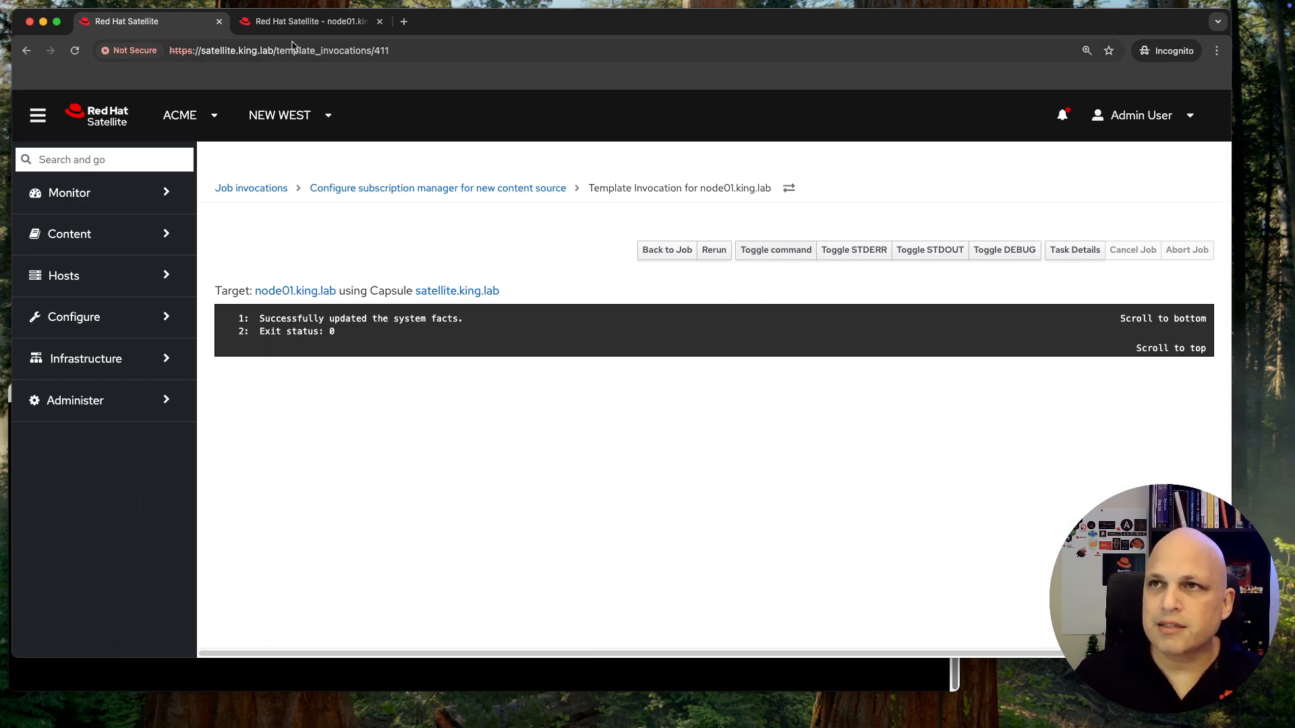
# - Go to the list of all hosts and open node01.king.lab's details to check its content view environment
pyautogui.click(114, 276)
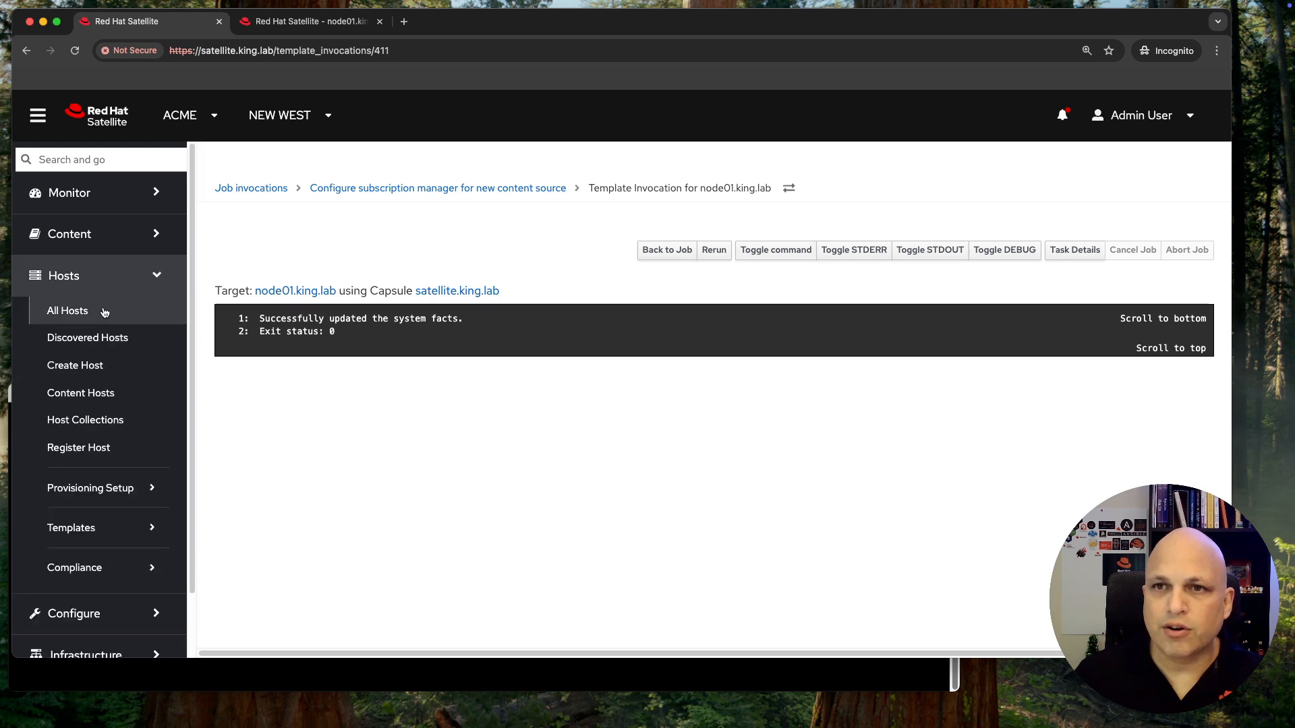
pyautogui.click(104, 310)
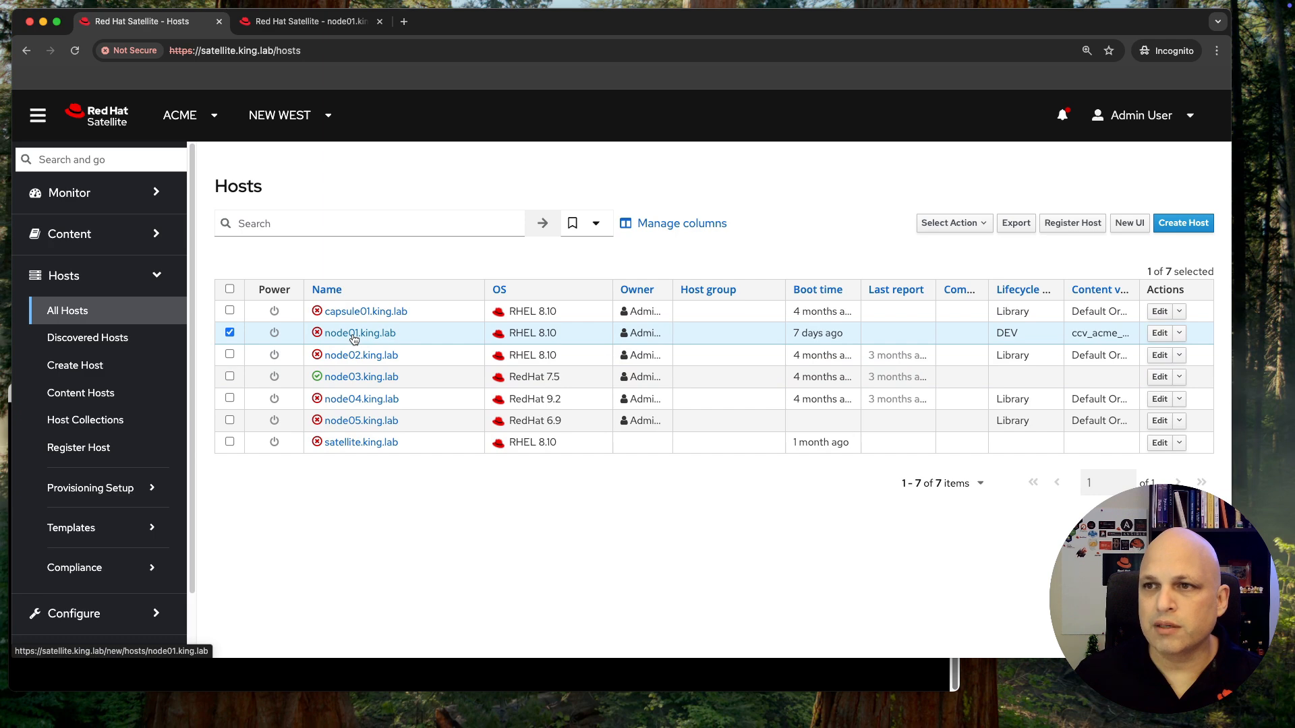
pyautogui.click(353, 335)
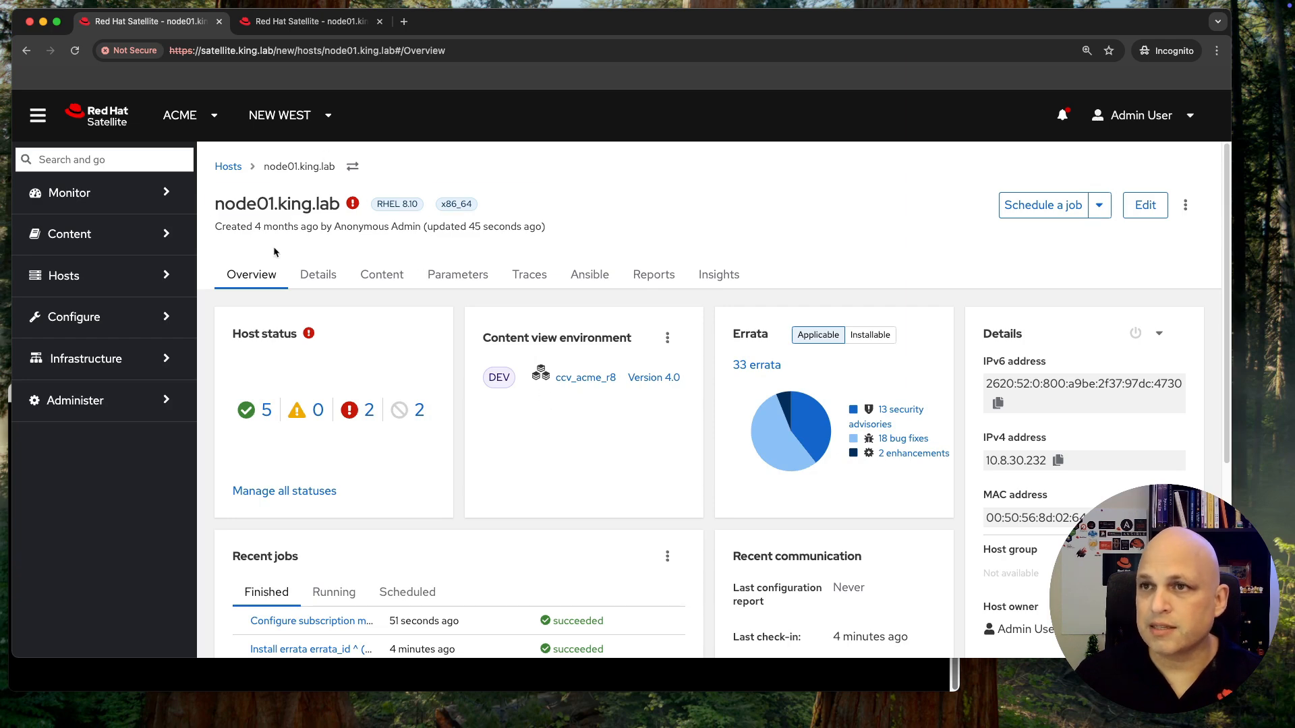
# - Return to the new Hosts page, select node01.king.lab, and start editing its content view environments as a bulk action
pyautogui.click(232, 167)
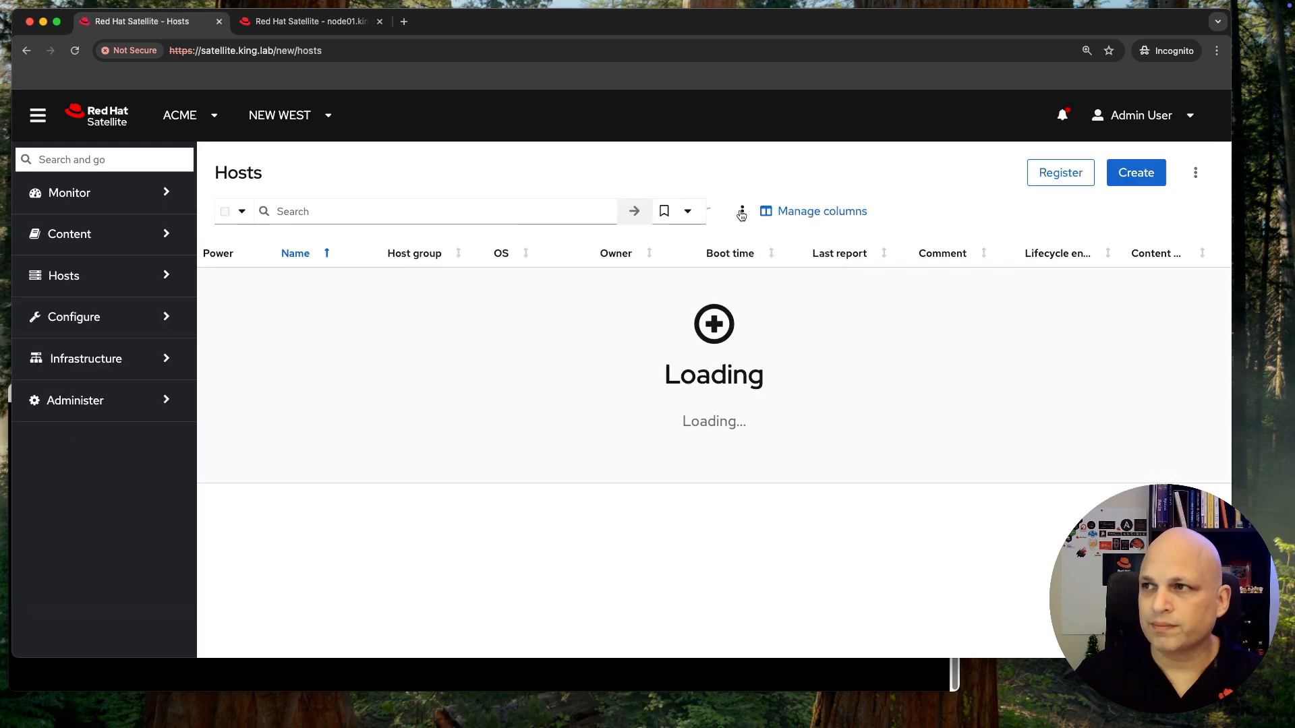
pyautogui.click(656, 215)
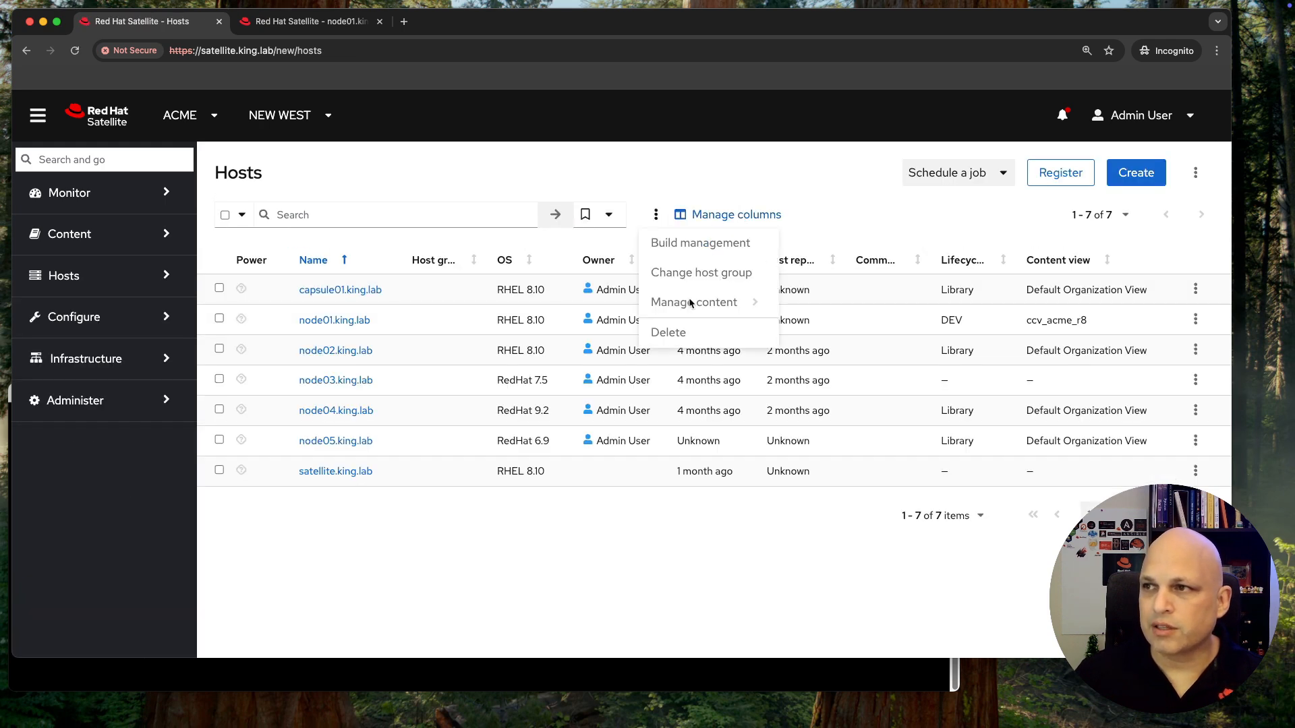
pyautogui.click(657, 218)
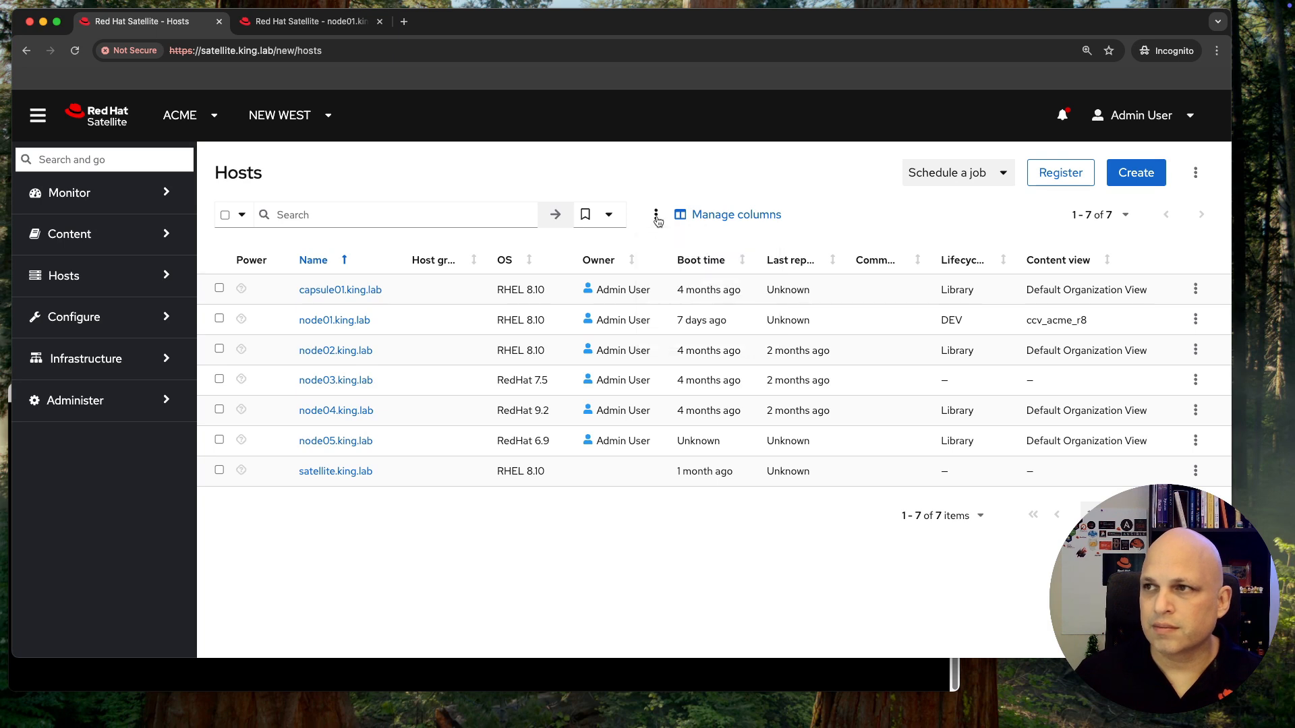
pyautogui.click(219, 319)
pyautogui.click(685, 215)
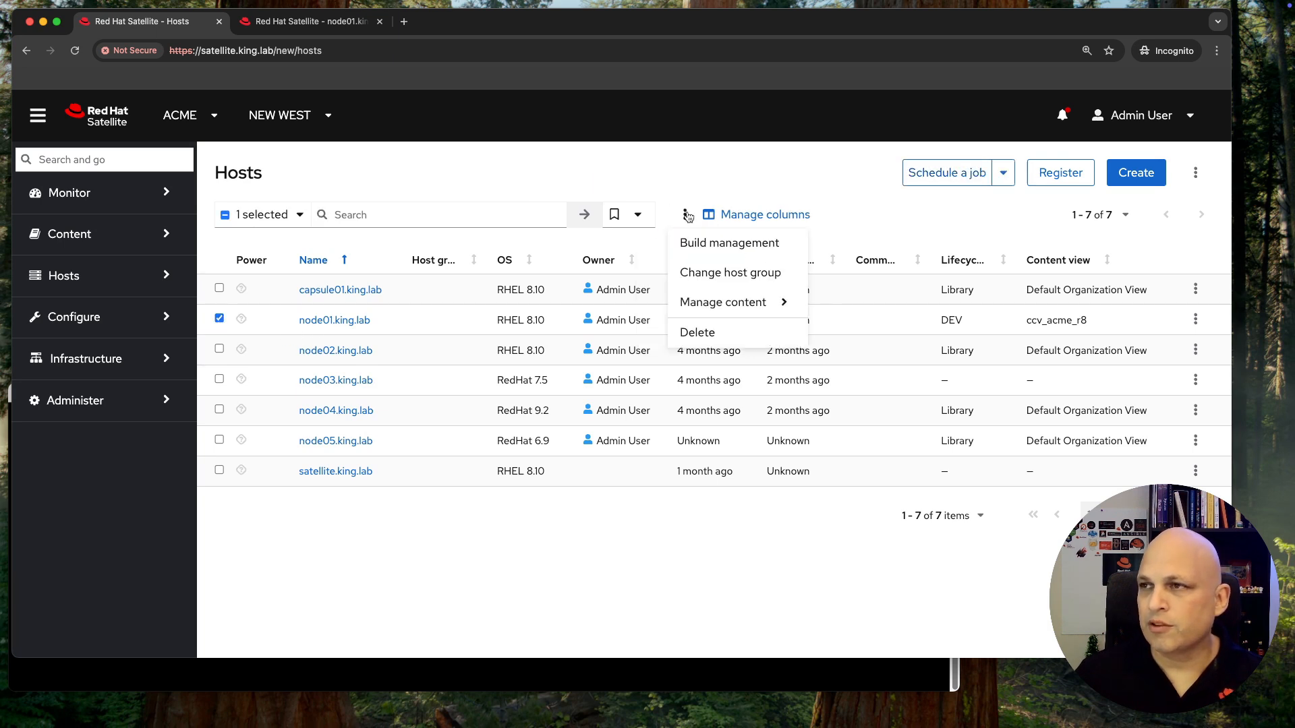
pyautogui.moveTo(712, 299)
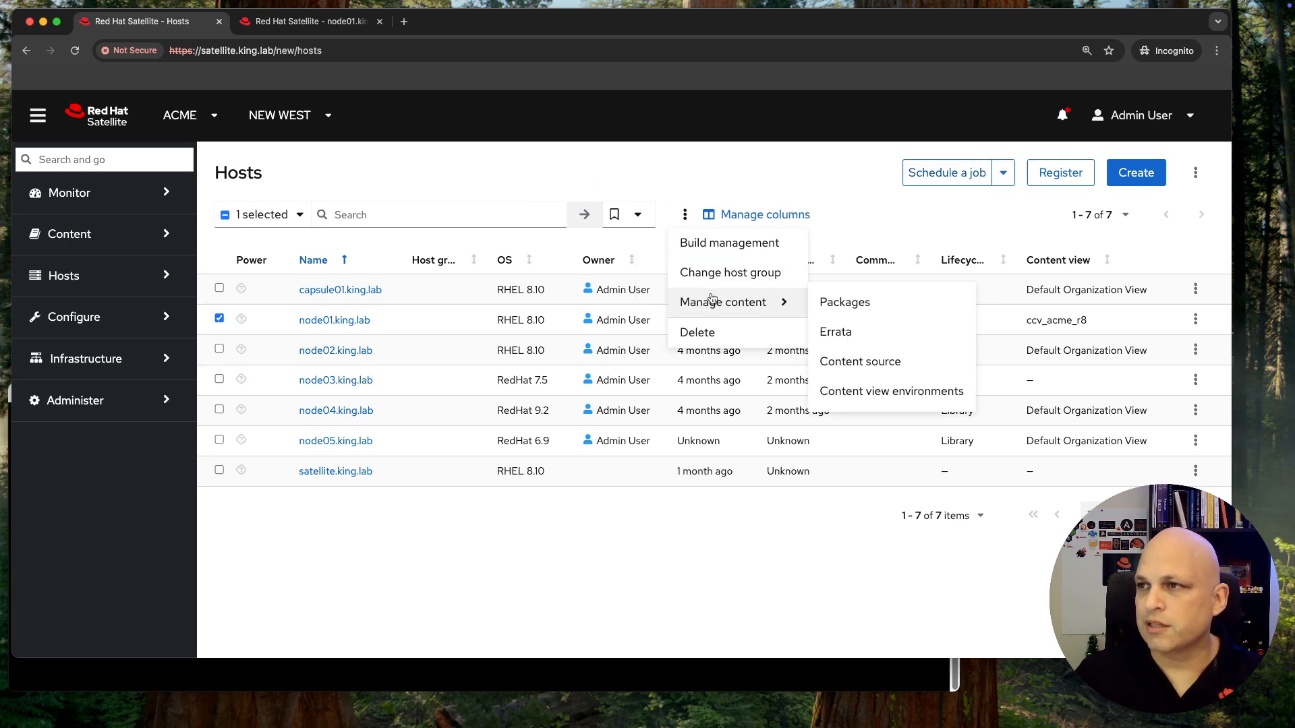
pyautogui.click(915, 395)
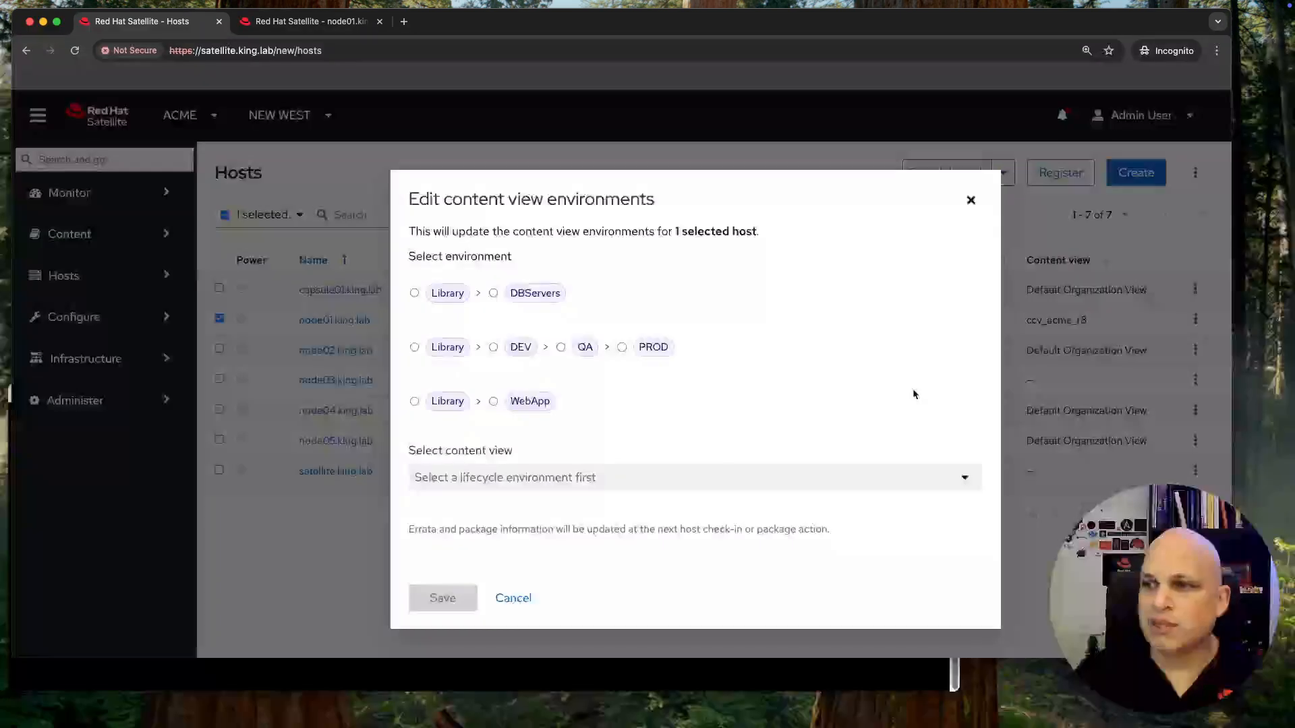
# - Assign node01.king.lab to the DEV environment with the cv_r8 content view and save the change
pyautogui.click(414, 294)
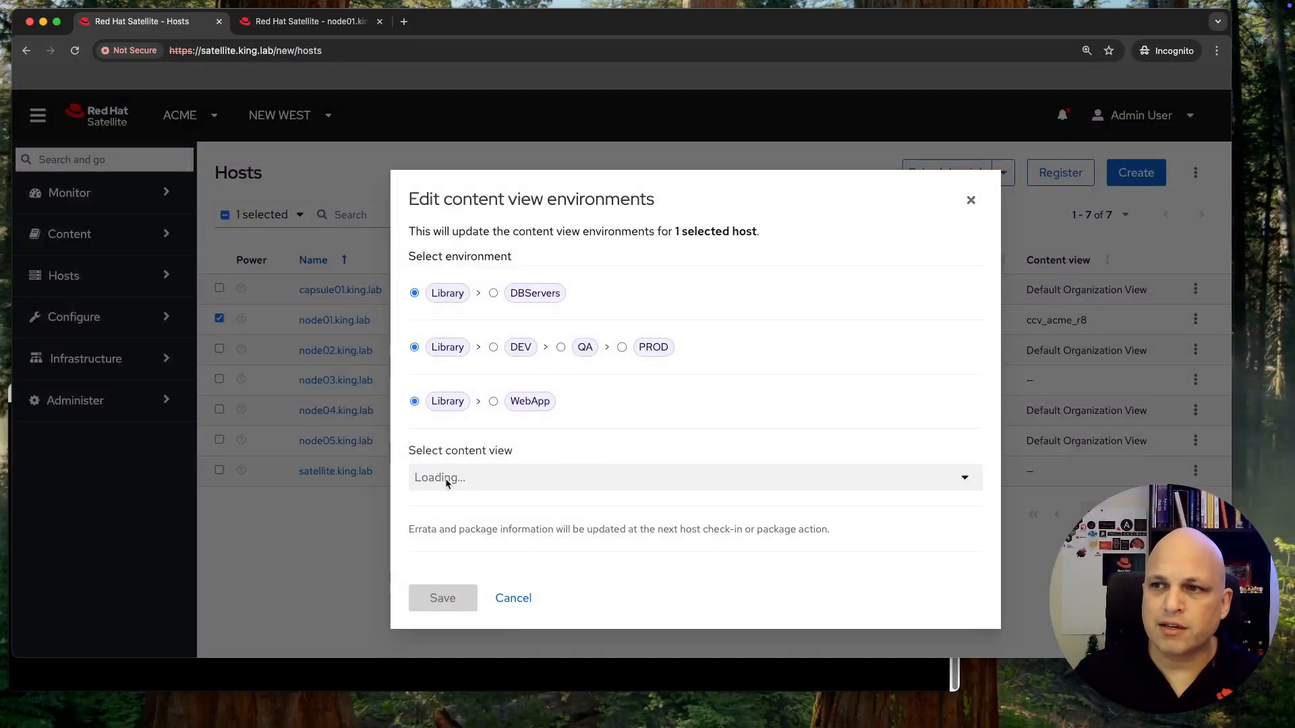
pyautogui.click(492, 348)
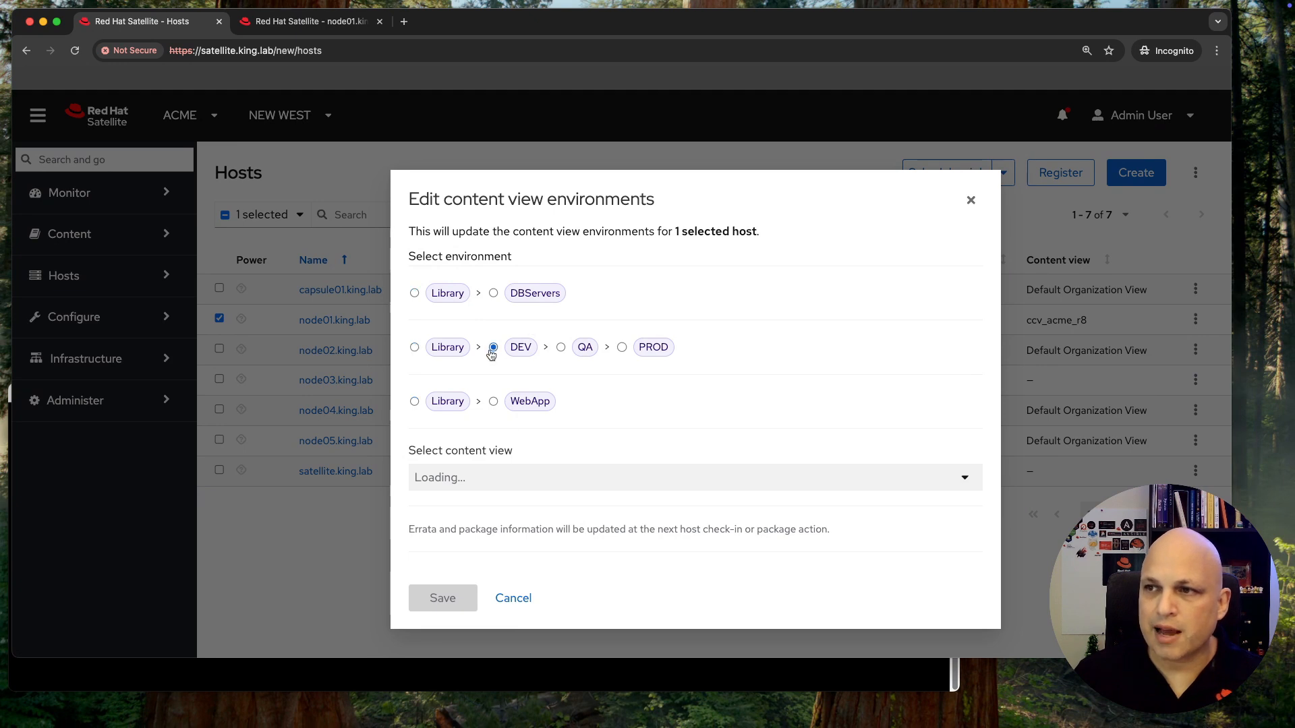
pyautogui.click(944, 477)
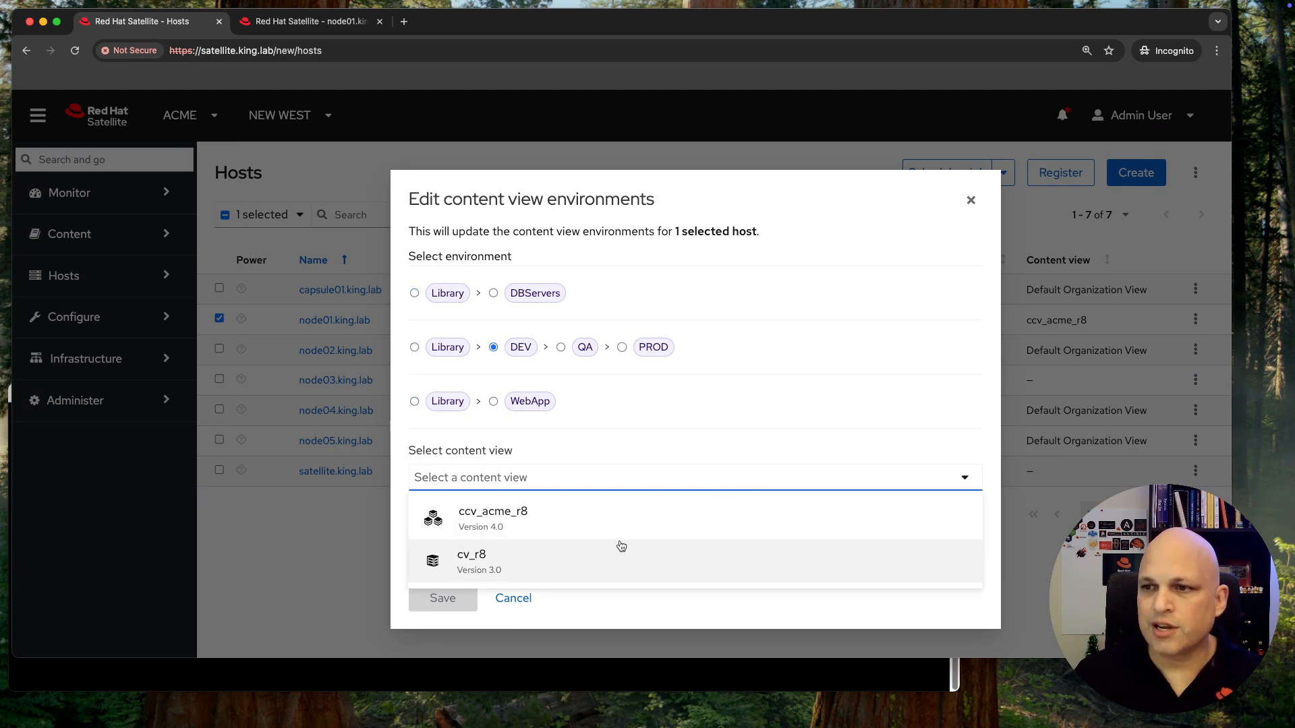
pyautogui.click(555, 568)
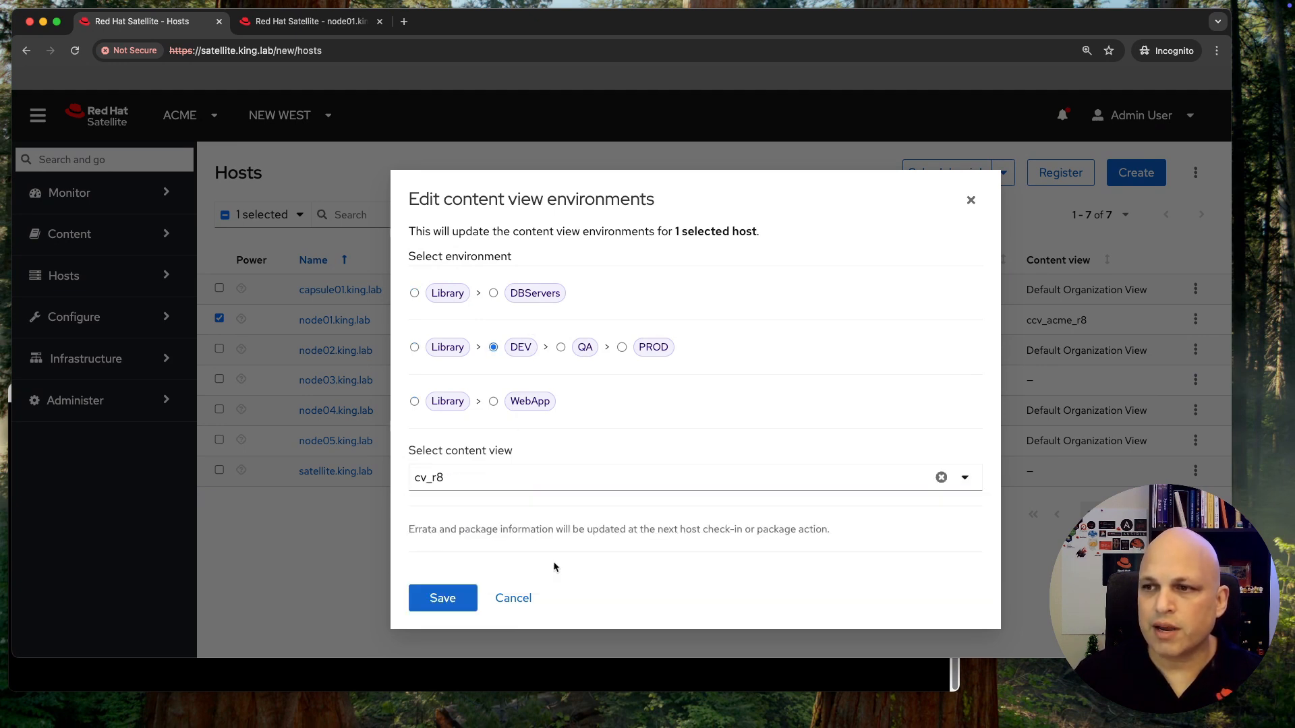
pyautogui.click(451, 599)
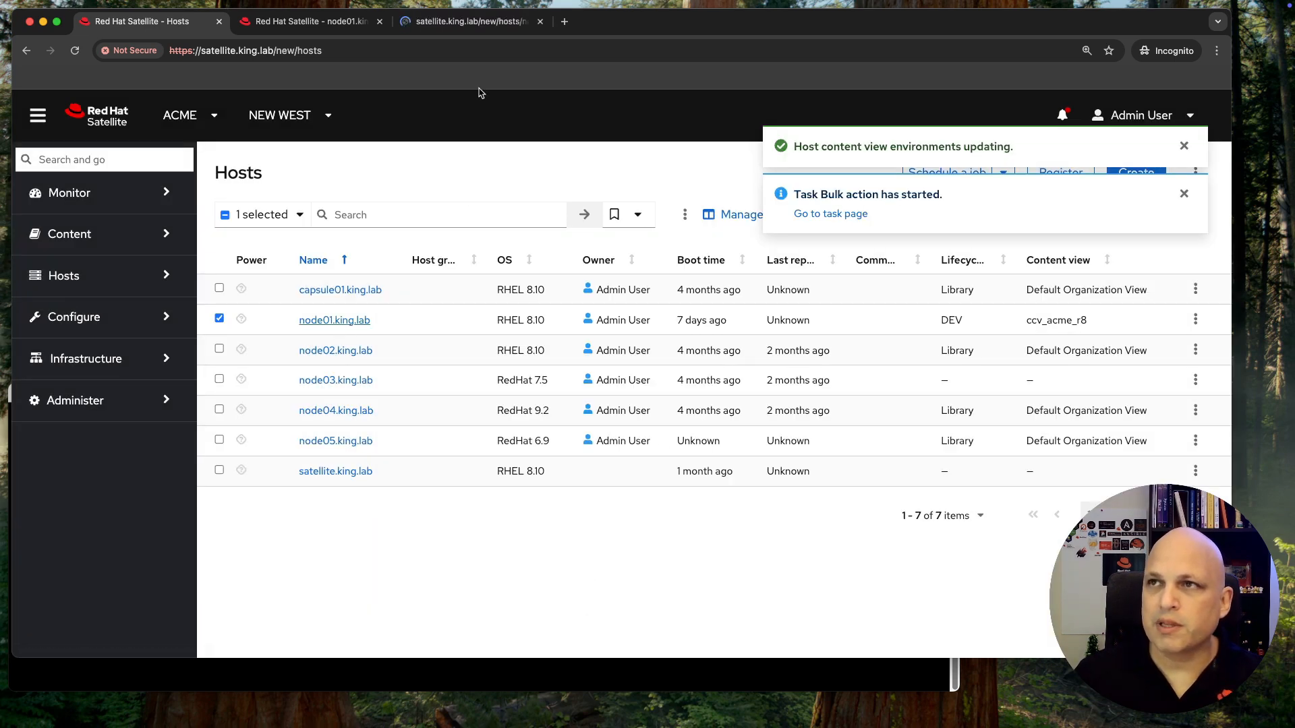
# - Check the content view environment in node01.king.lab's newly opened details, and close both extra browser tabs for this host
pyautogui.click(485, 23)
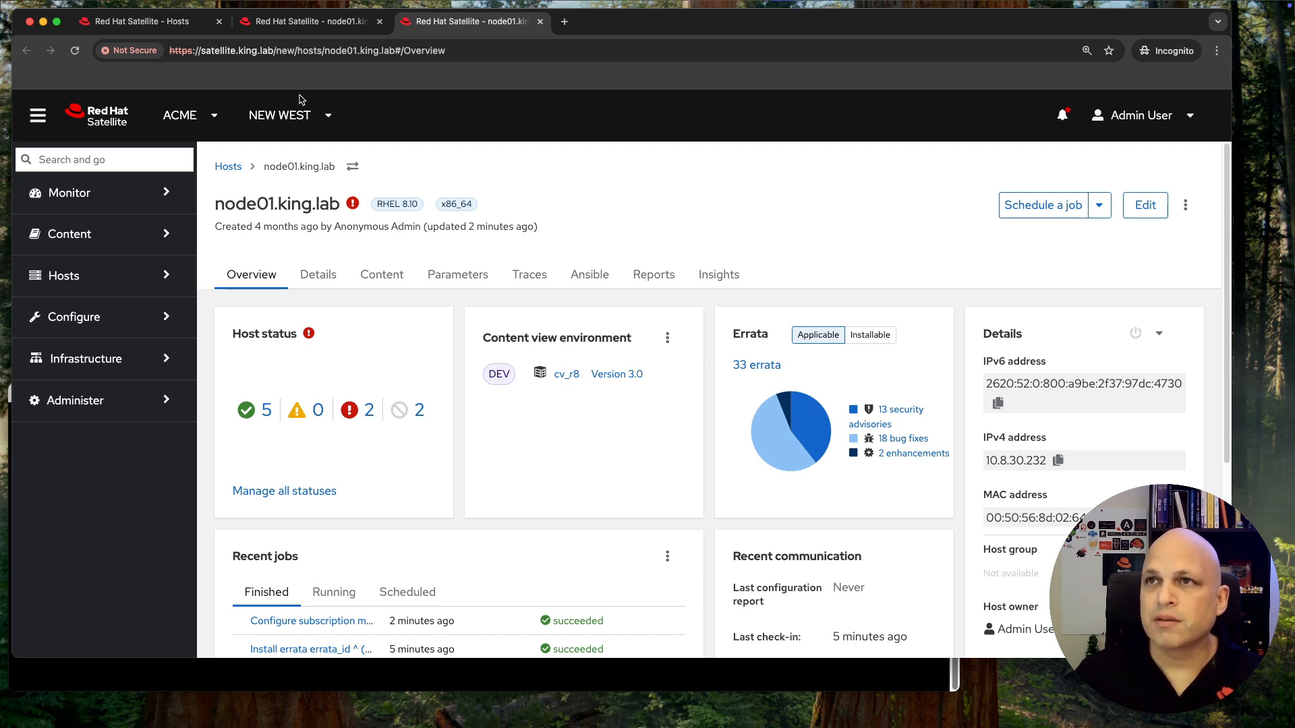
pyautogui.click(324, 25)
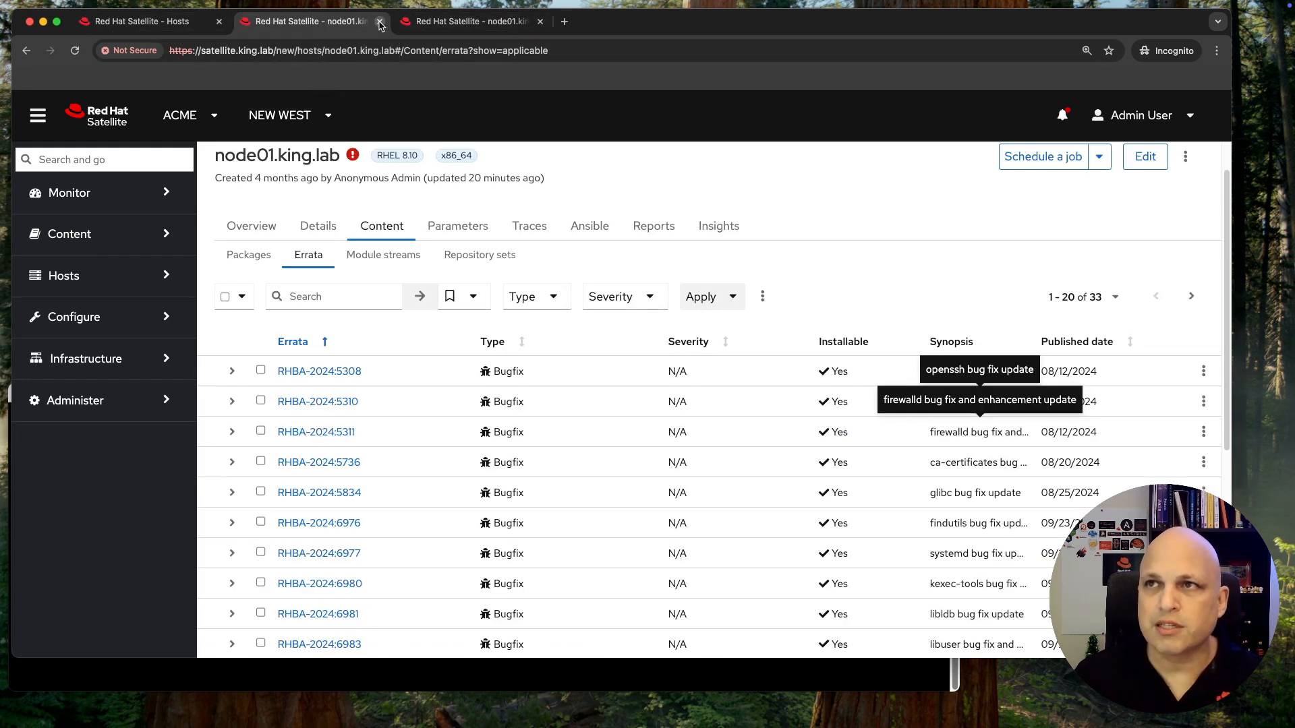
pyautogui.click(380, 23)
pyautogui.click(380, 22)
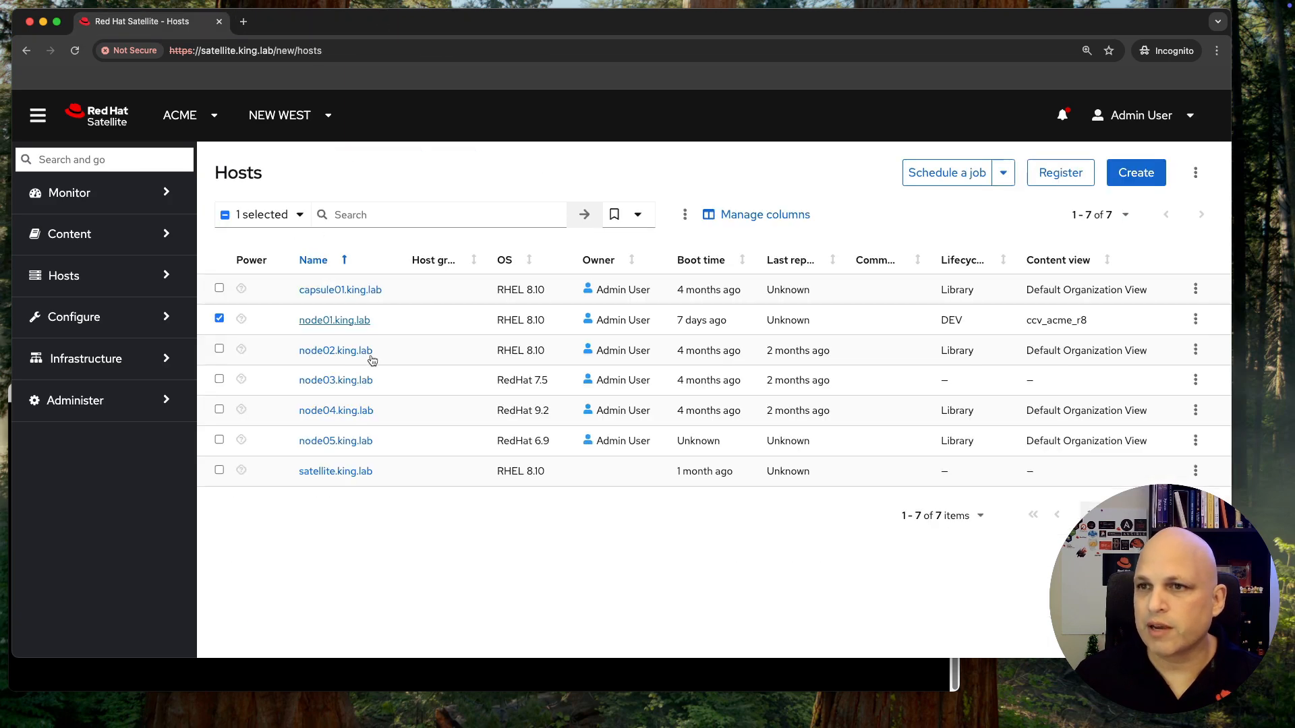
# - Reload the Hosts list and compare node01.king.lab's lifecycle environment and content view before and after the refresh
pyautogui.moveTo(972, 324); pyautogui.dragTo(942, 323)
pyautogui.moveTo(1102, 323); pyautogui.dragTo(1016, 332)
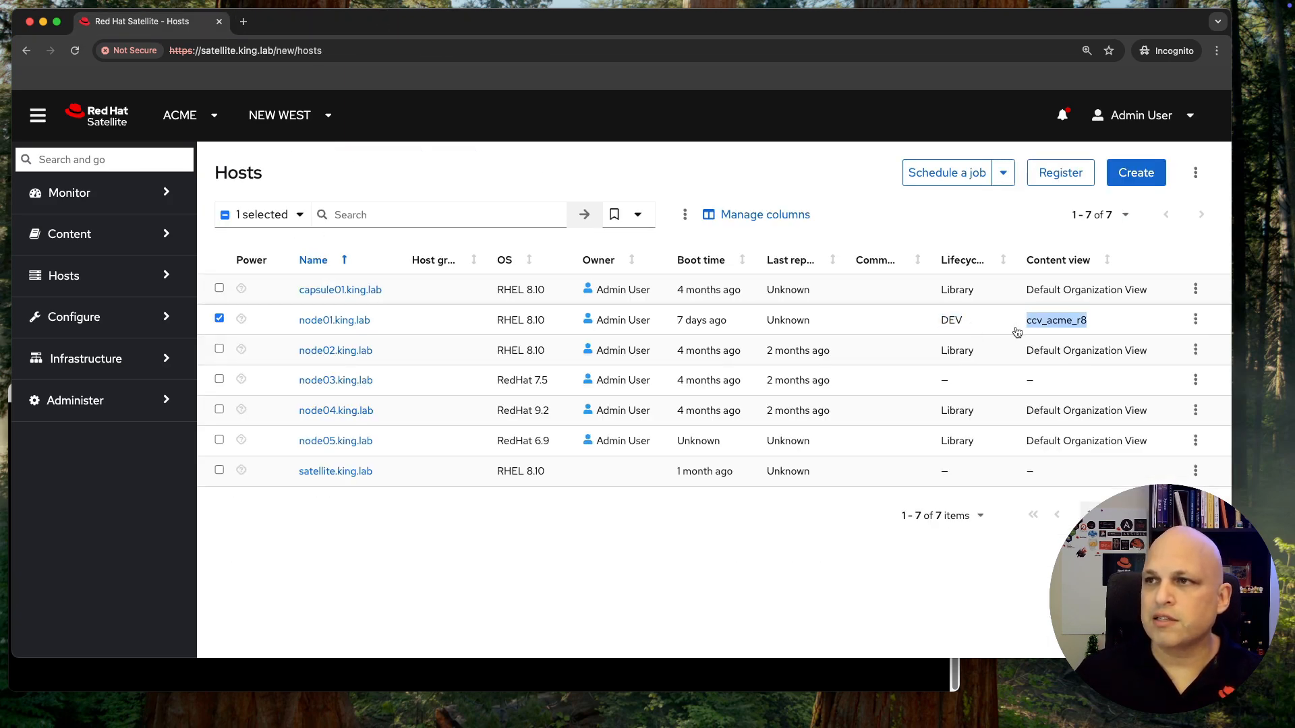
pyautogui.rightClick(673, 176)
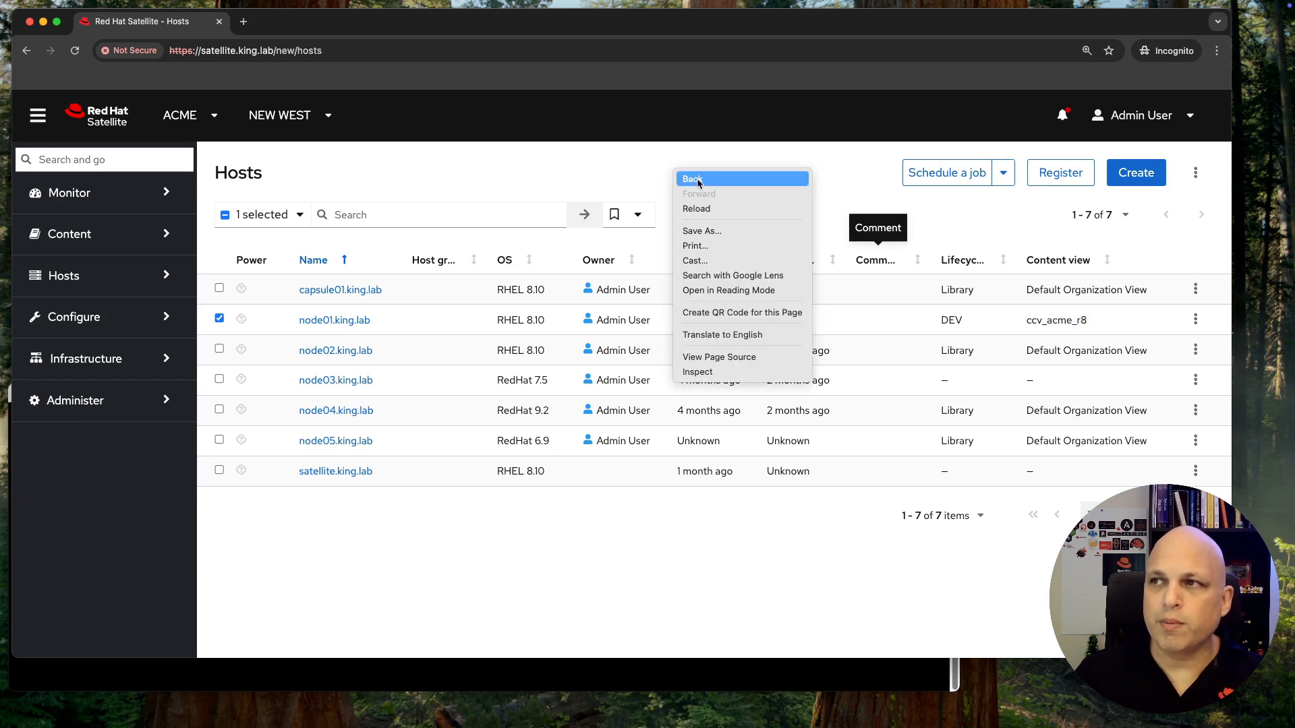
pyautogui.click(719, 213)
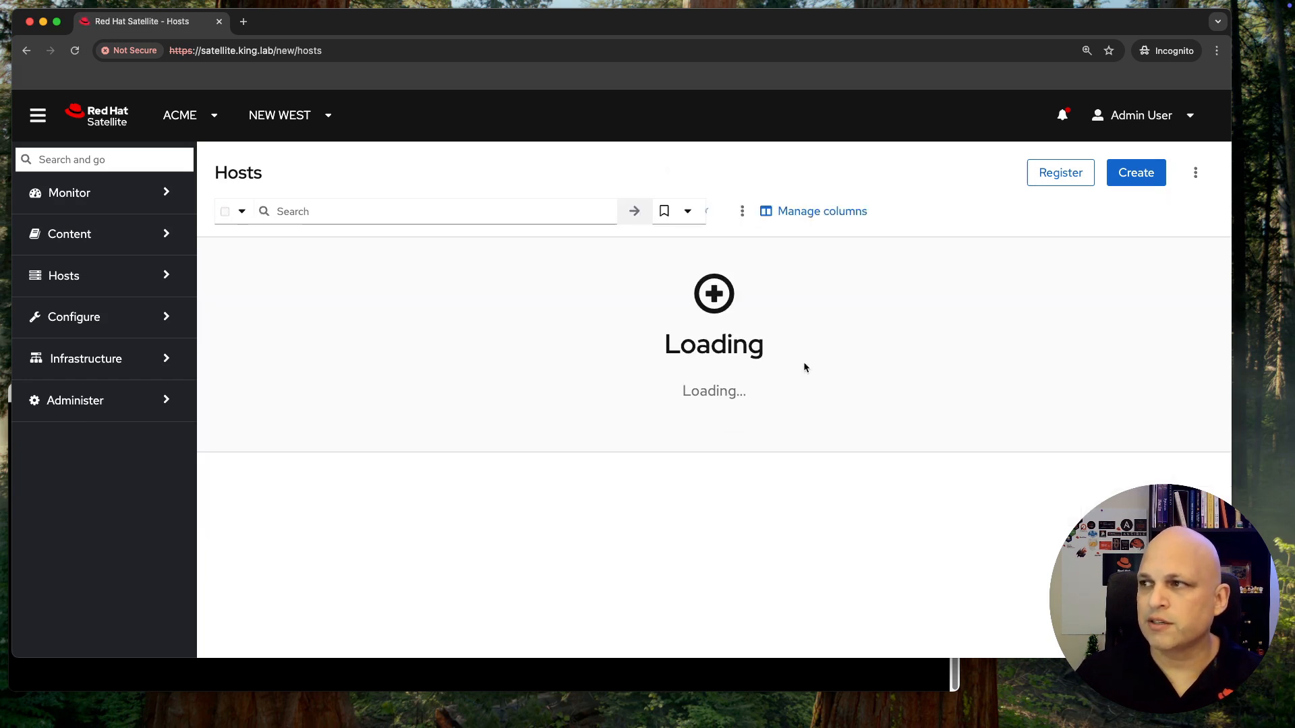
pyautogui.moveTo(971, 325); pyautogui.dragTo(936, 325)
pyautogui.moveTo(1057, 325); pyautogui.dragTo(1022, 327)
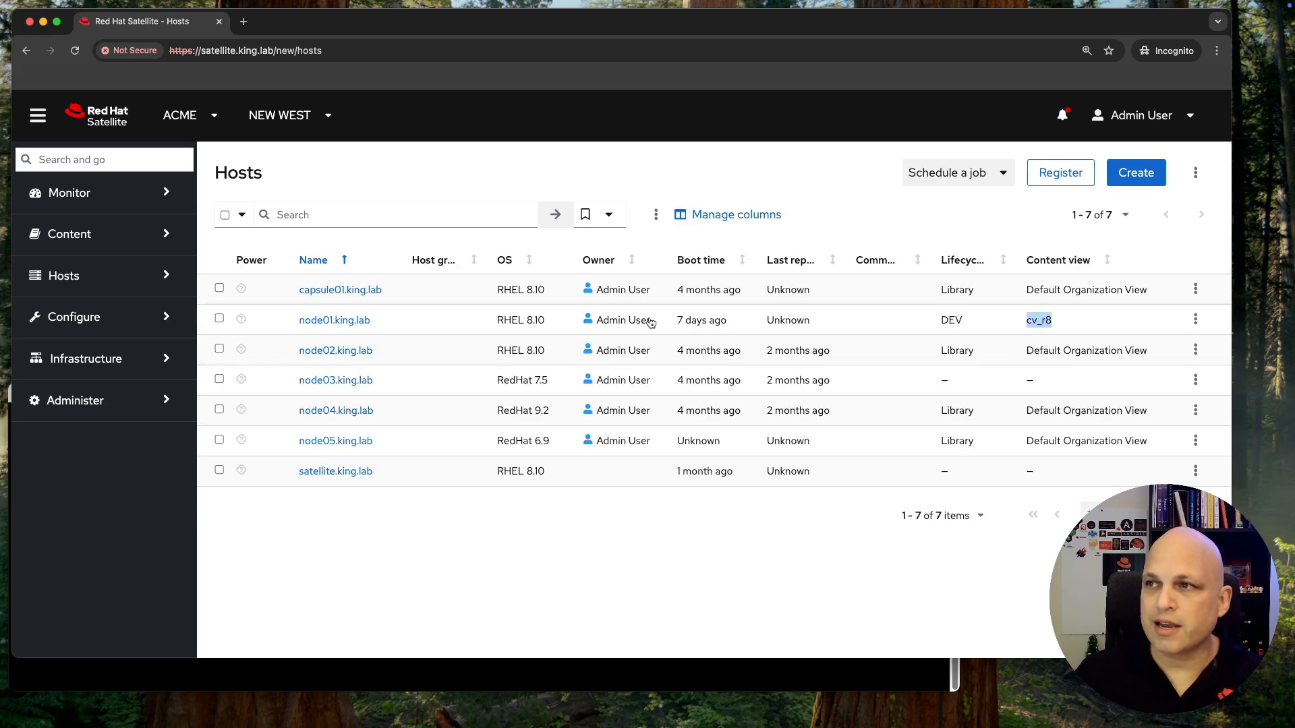
# - Assign node01.king.lab to the Library environment with the Default Organization View as a bulk action, and save the change
pyautogui.moveTo(656, 217); pyautogui.dragTo(841, 215)
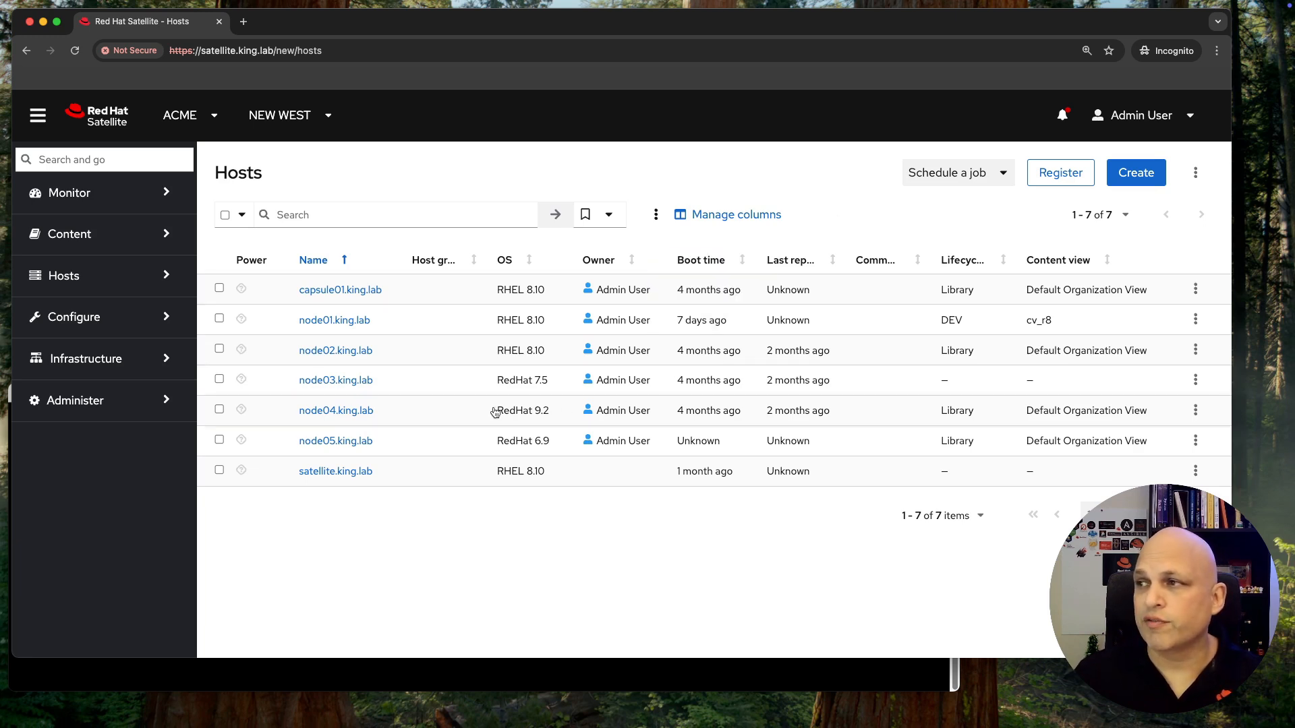
pyautogui.click(219, 318)
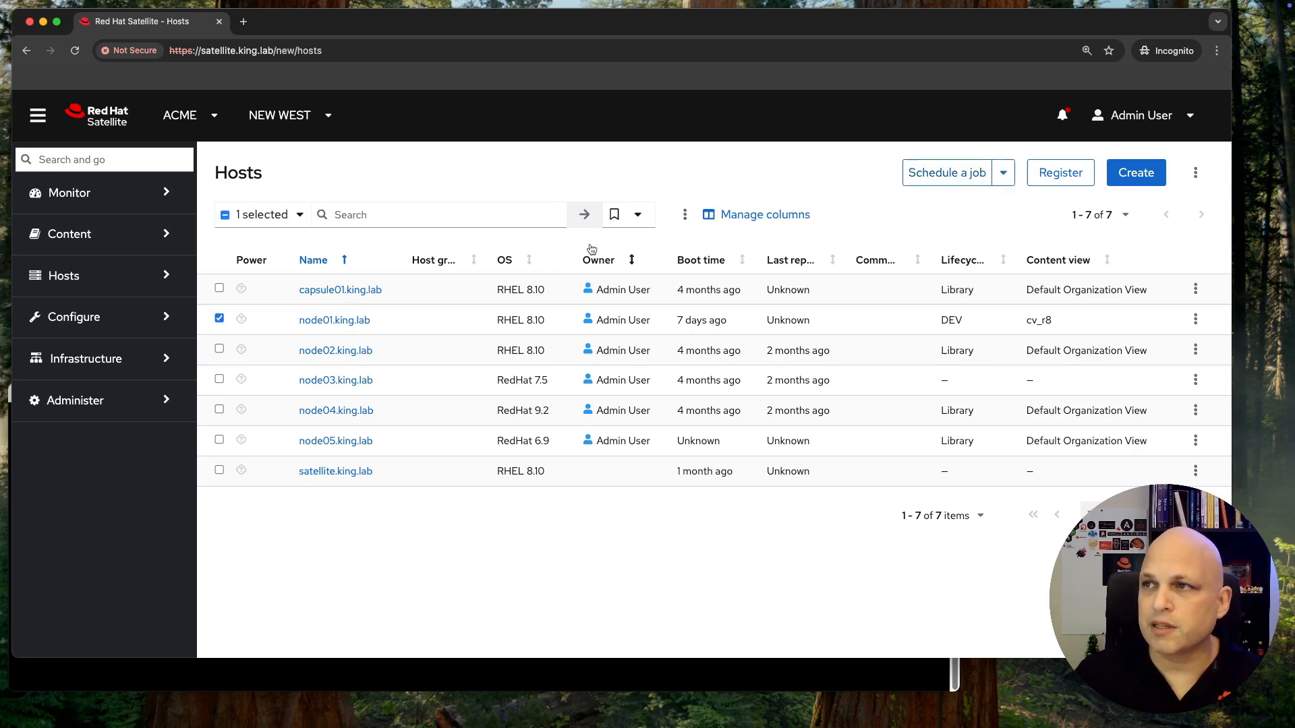
pyautogui.click(685, 215)
pyautogui.moveTo(707, 306)
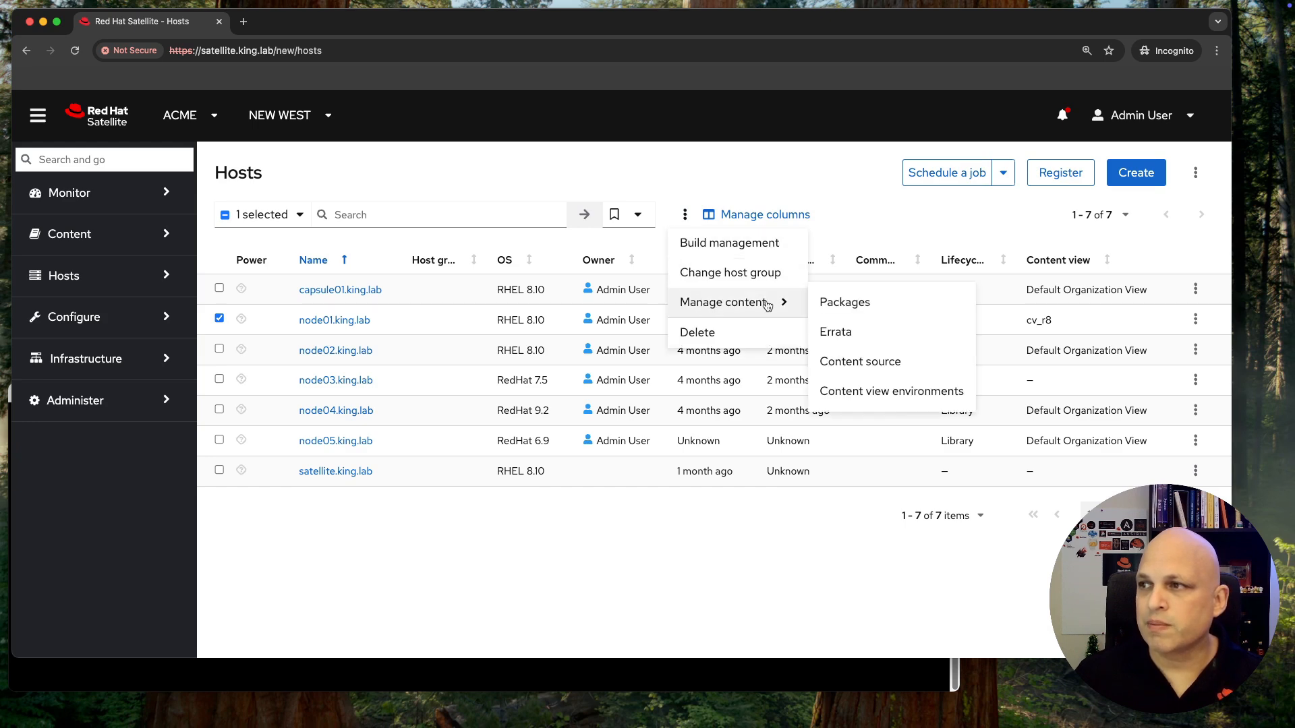
pyautogui.click(921, 393)
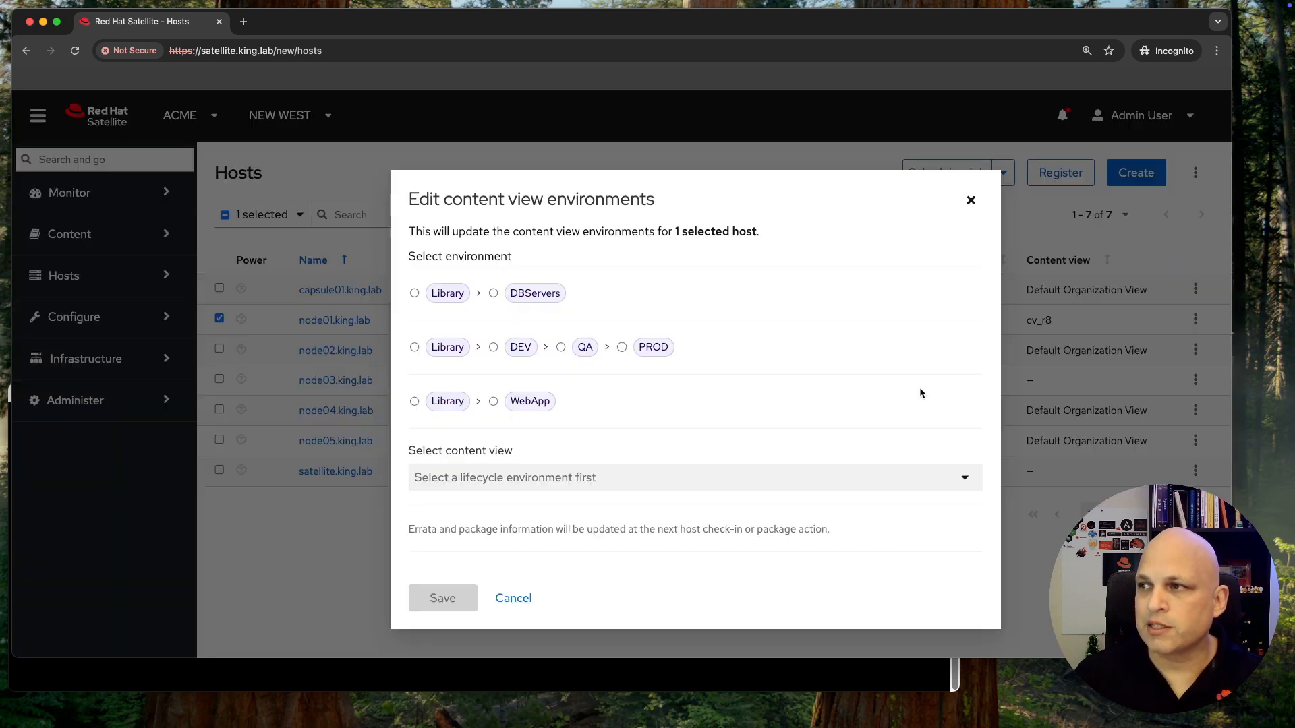
pyautogui.click(414, 293)
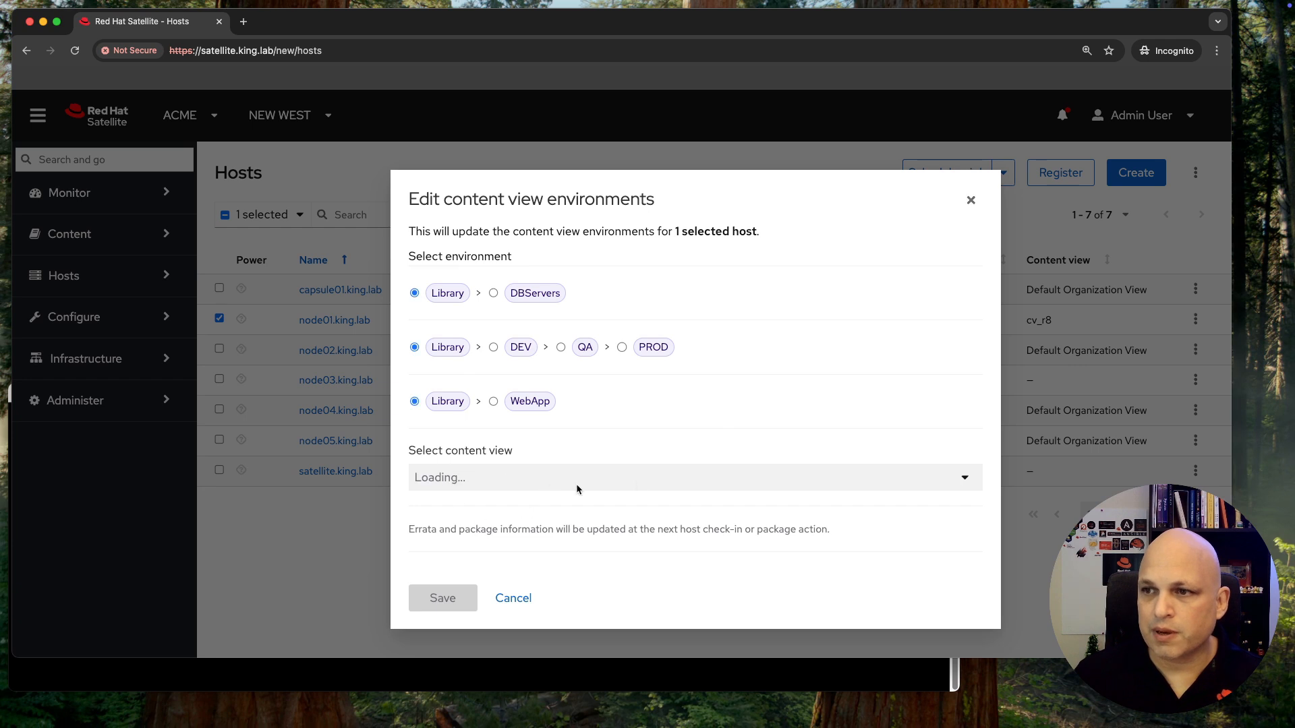
pyautogui.click(965, 480)
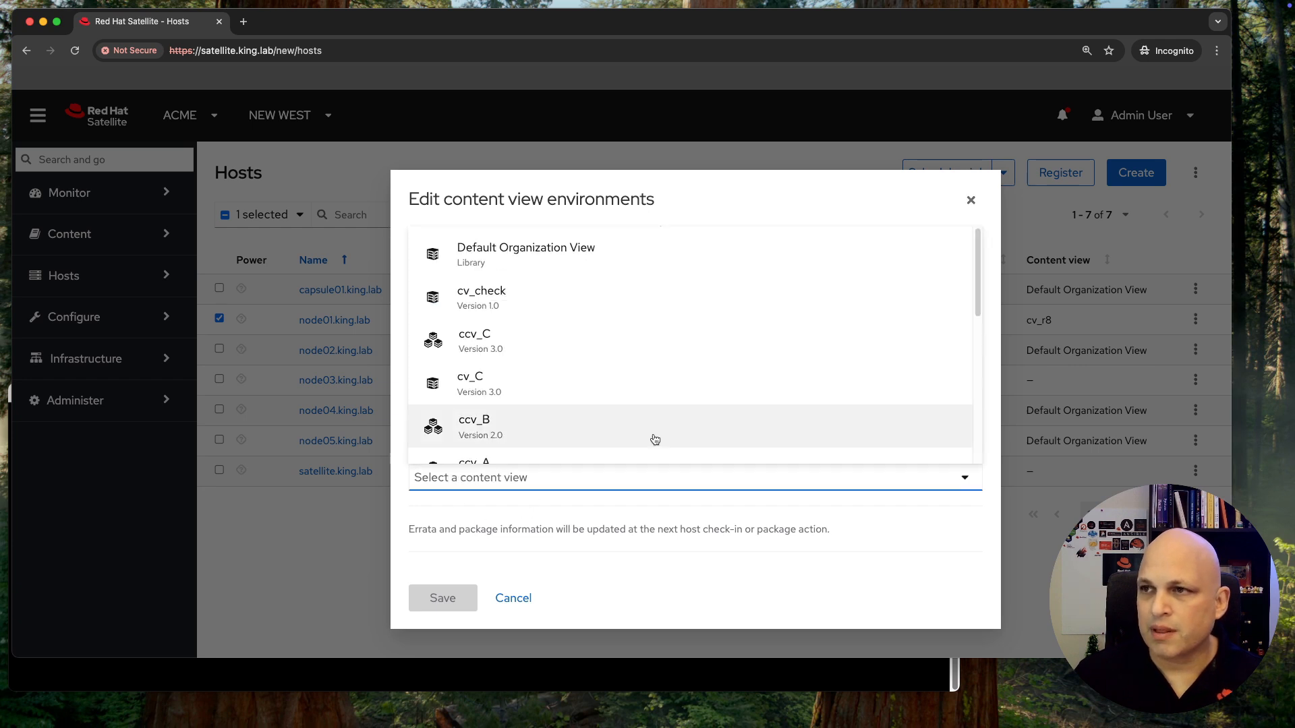
pyautogui.click(627, 259)
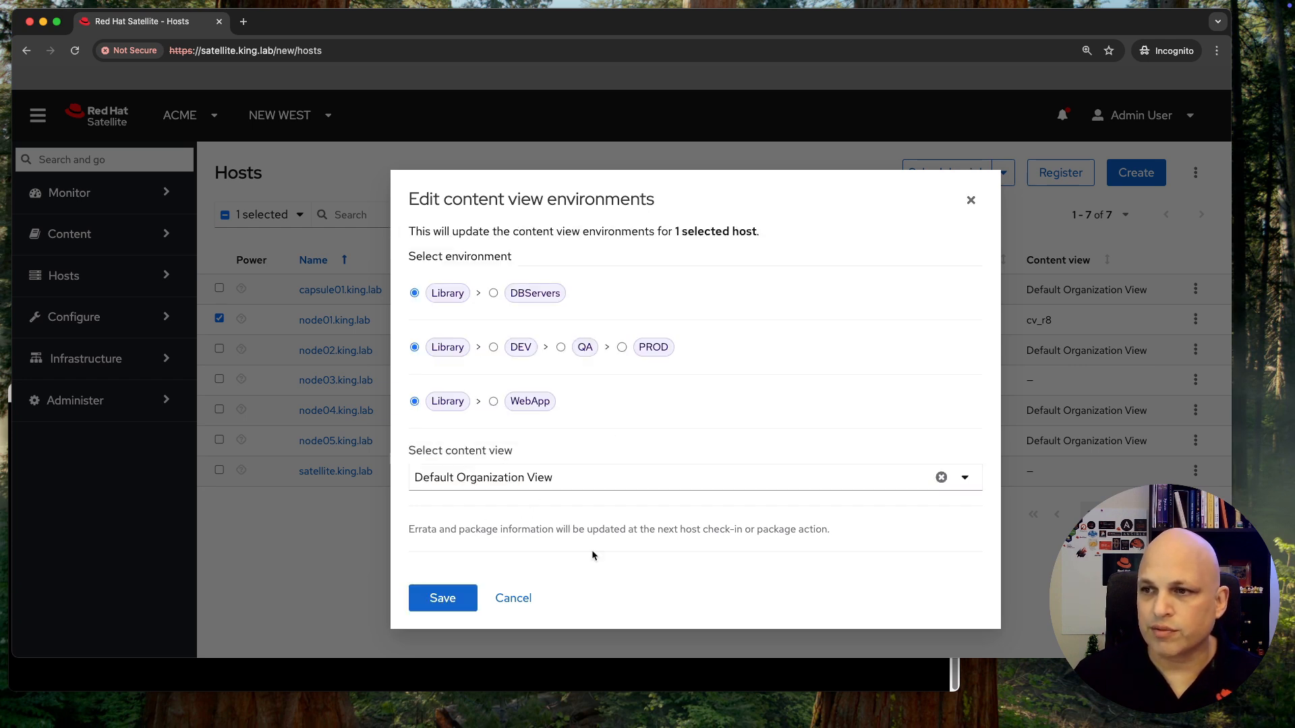
pyautogui.click(444, 598)
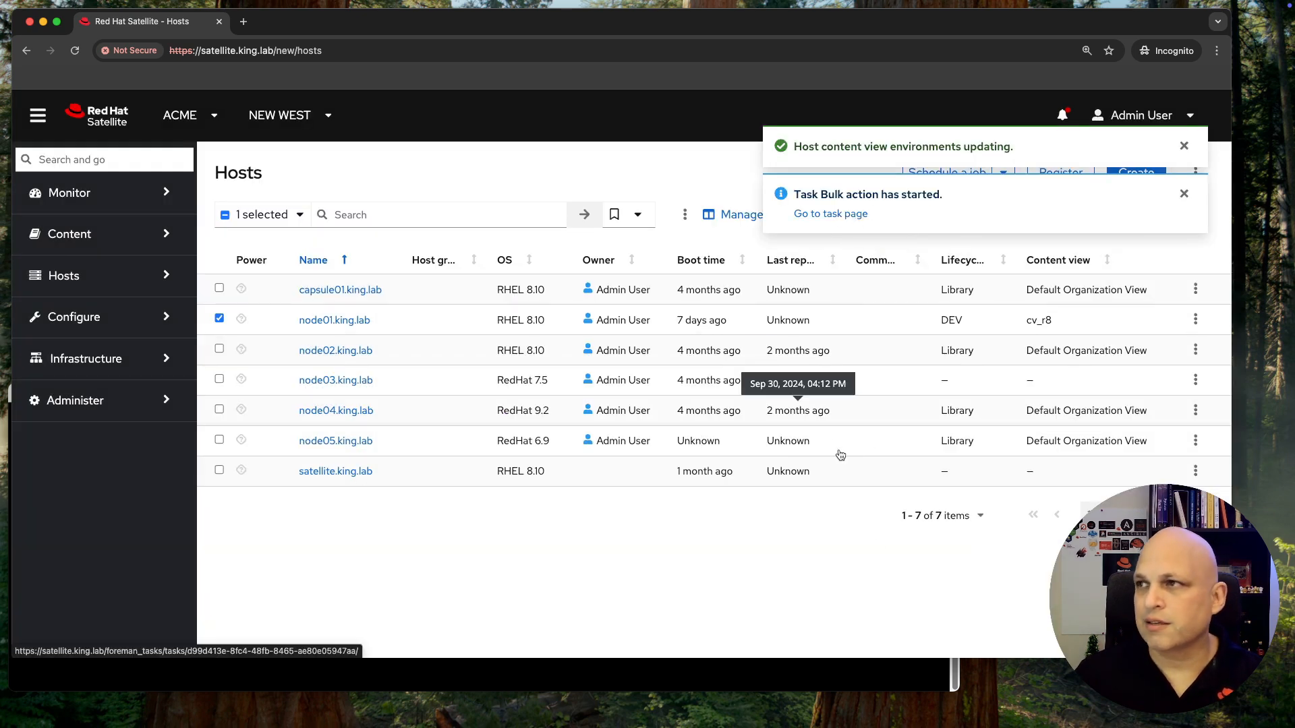
# - Dismiss the notifications and reload the Hosts list to check node01.king.lab's lifecycle environment and content view
pyautogui.click(1183, 192)
pyautogui.click(1184, 146)
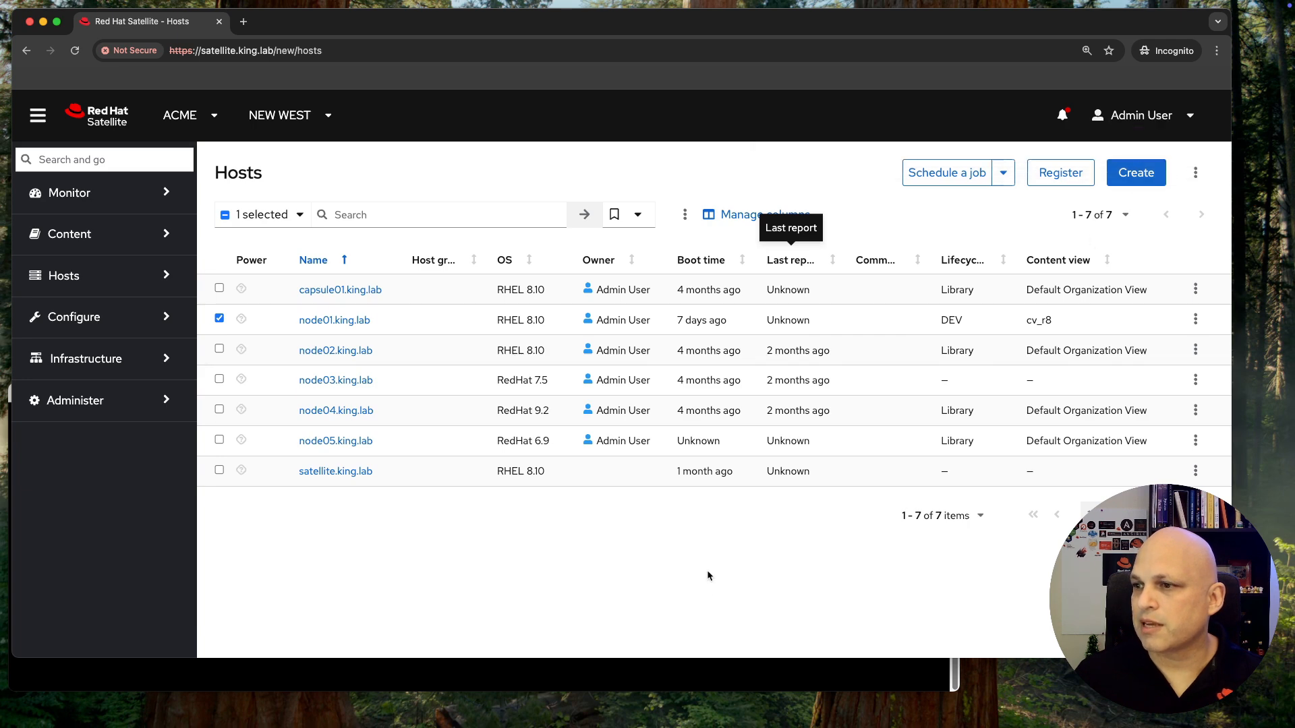
pyautogui.rightClick(652, 548)
pyautogui.click(711, 551)
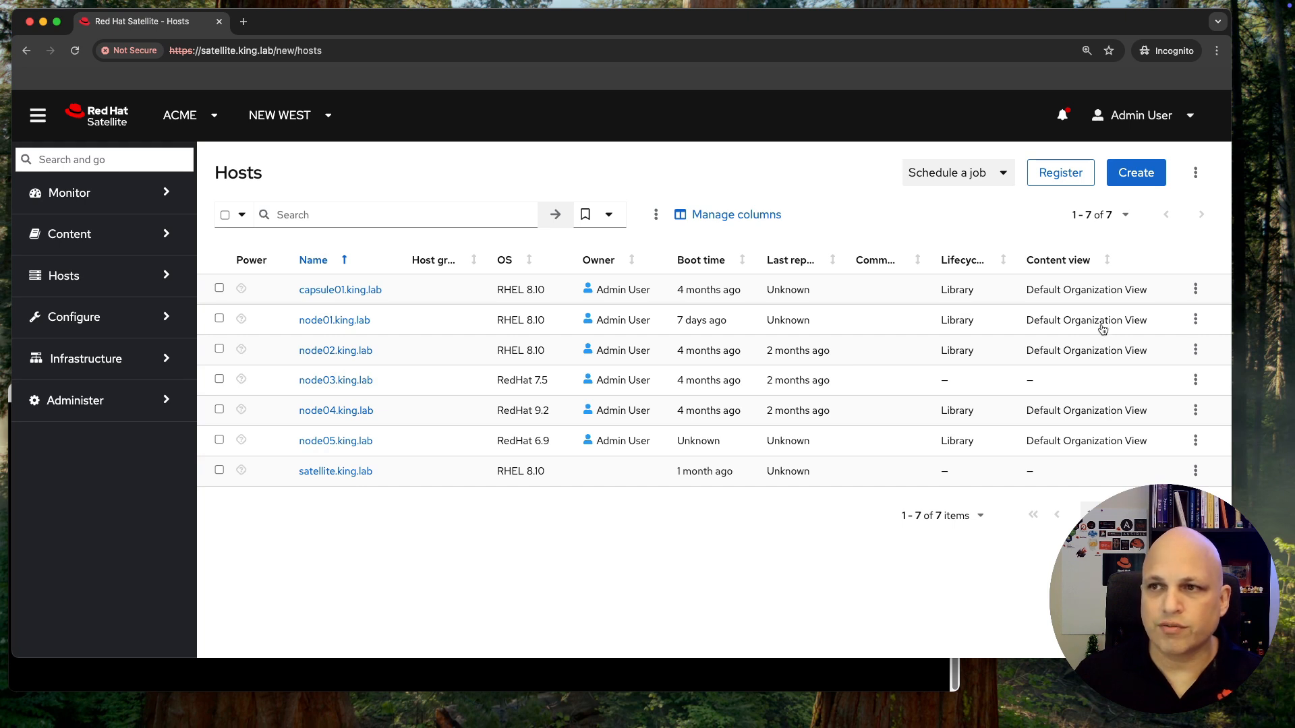
# - Select node01.king.lab and run the Build action on it through bulk build management, without an immediate reboot
pyautogui.click(219, 318)
pyautogui.click(685, 216)
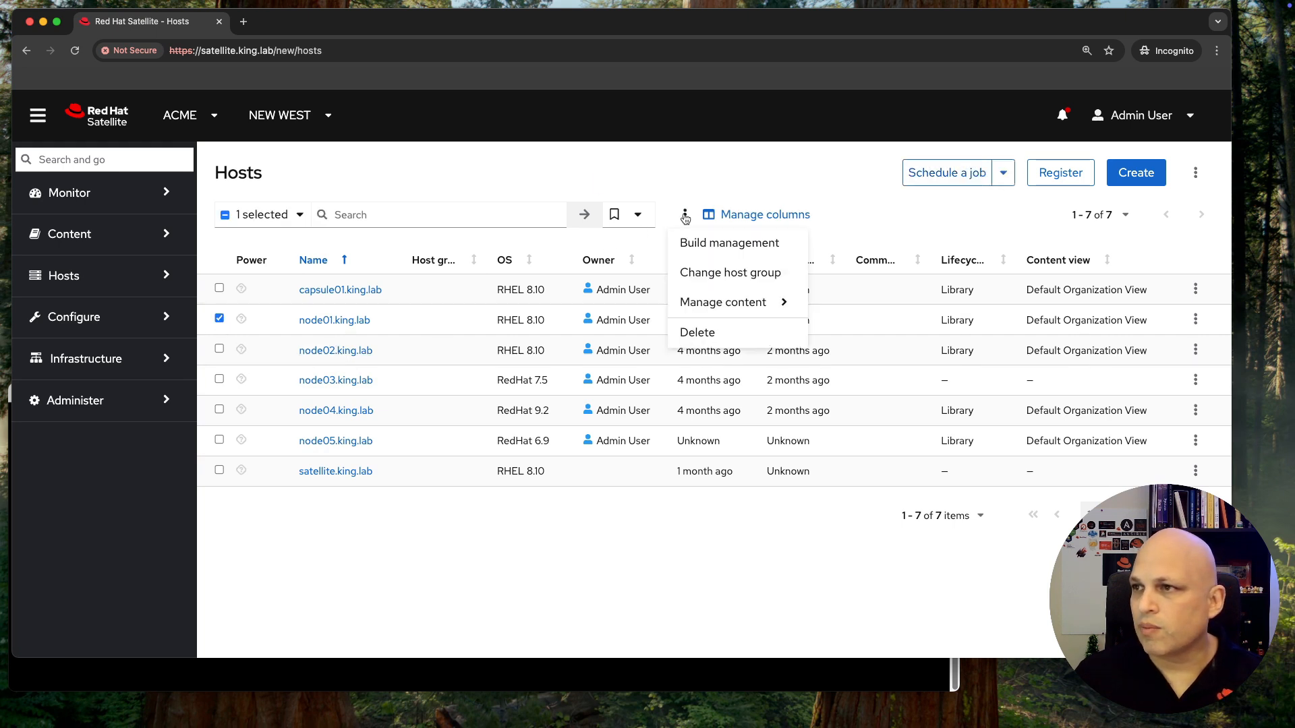
pyautogui.moveTo(764, 309)
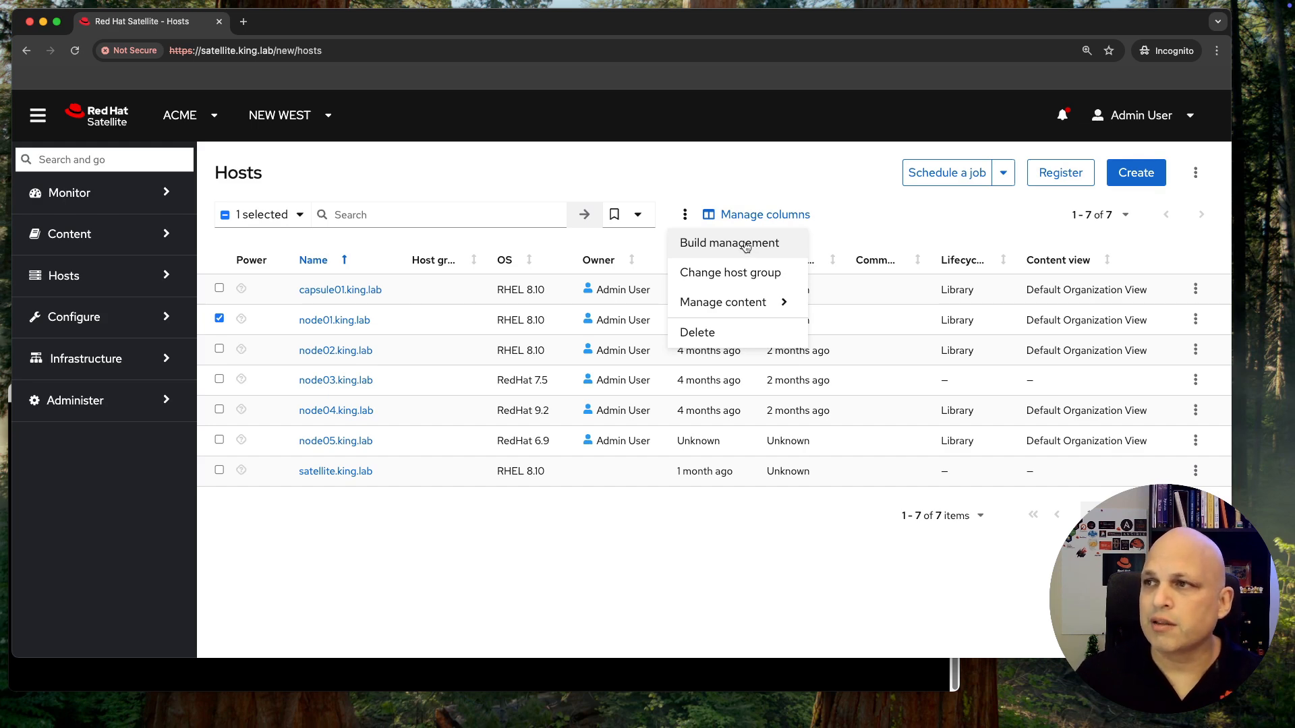
pyautogui.click(745, 247)
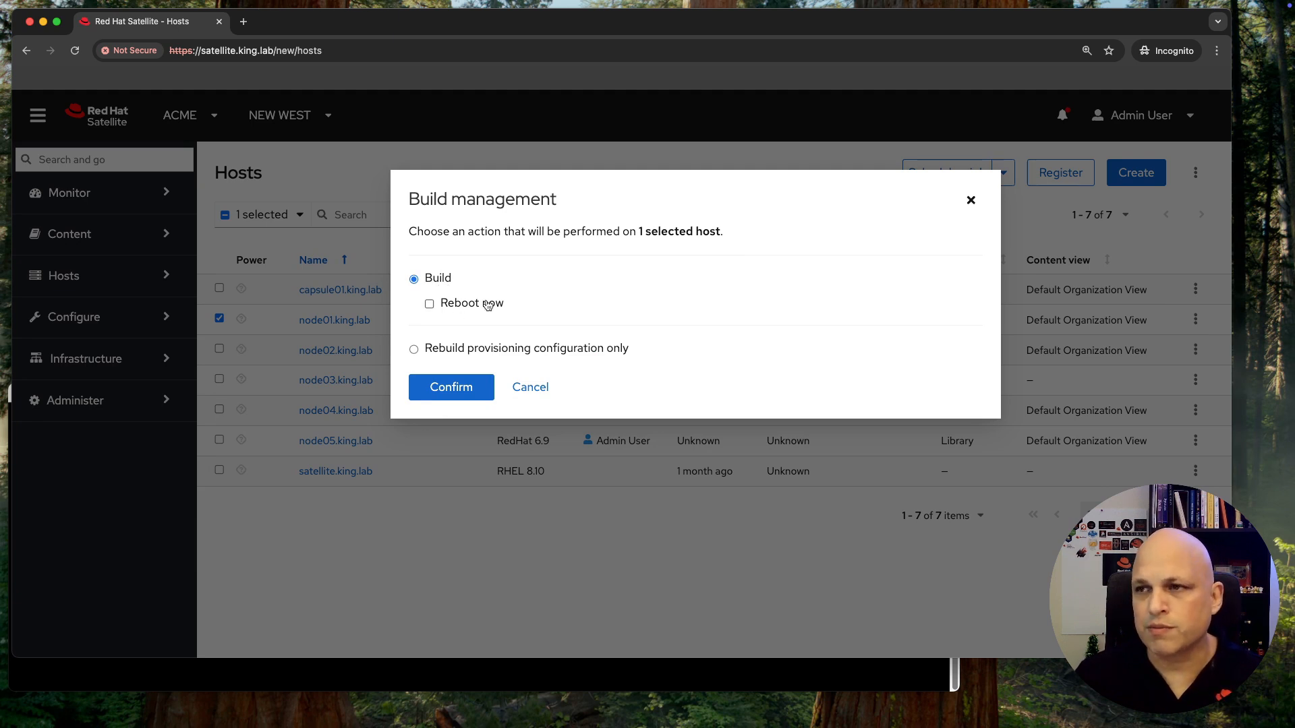
pyautogui.click(450, 390)
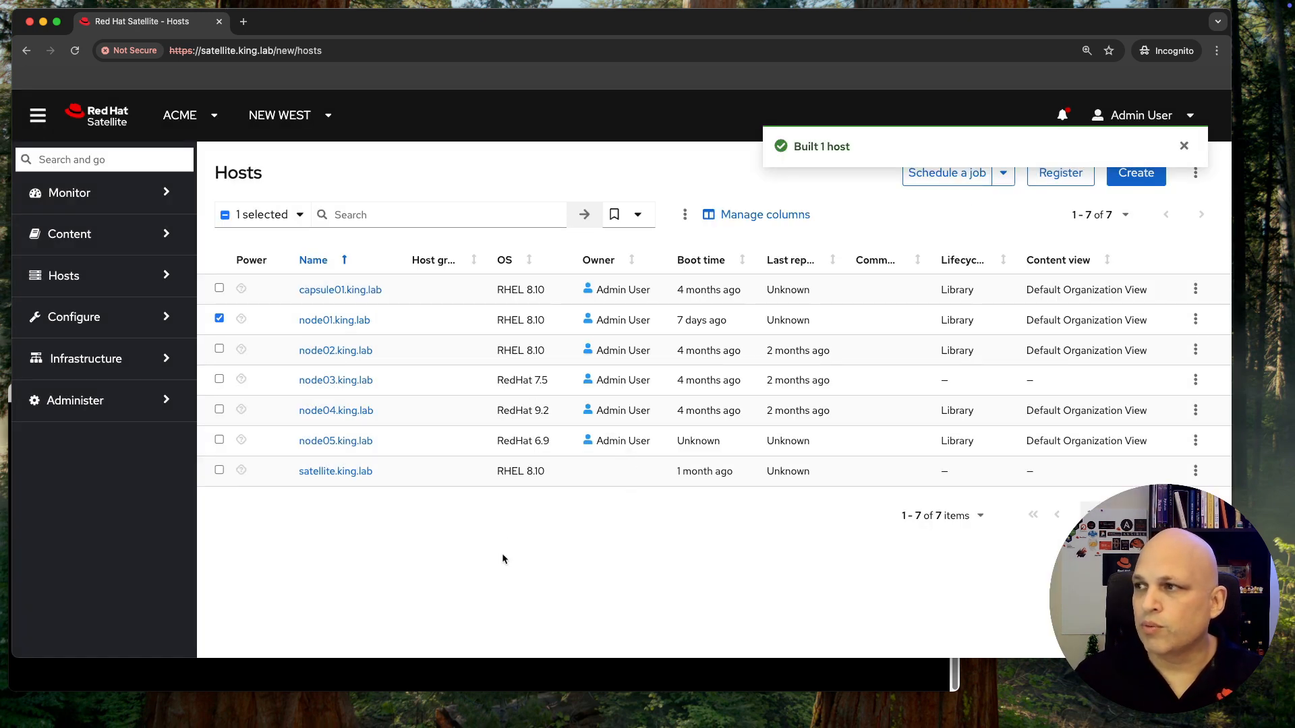
# - Open node01.king.lab's details, cancel its pending build, and recheck the available host actions
pyautogui.click(340, 321)
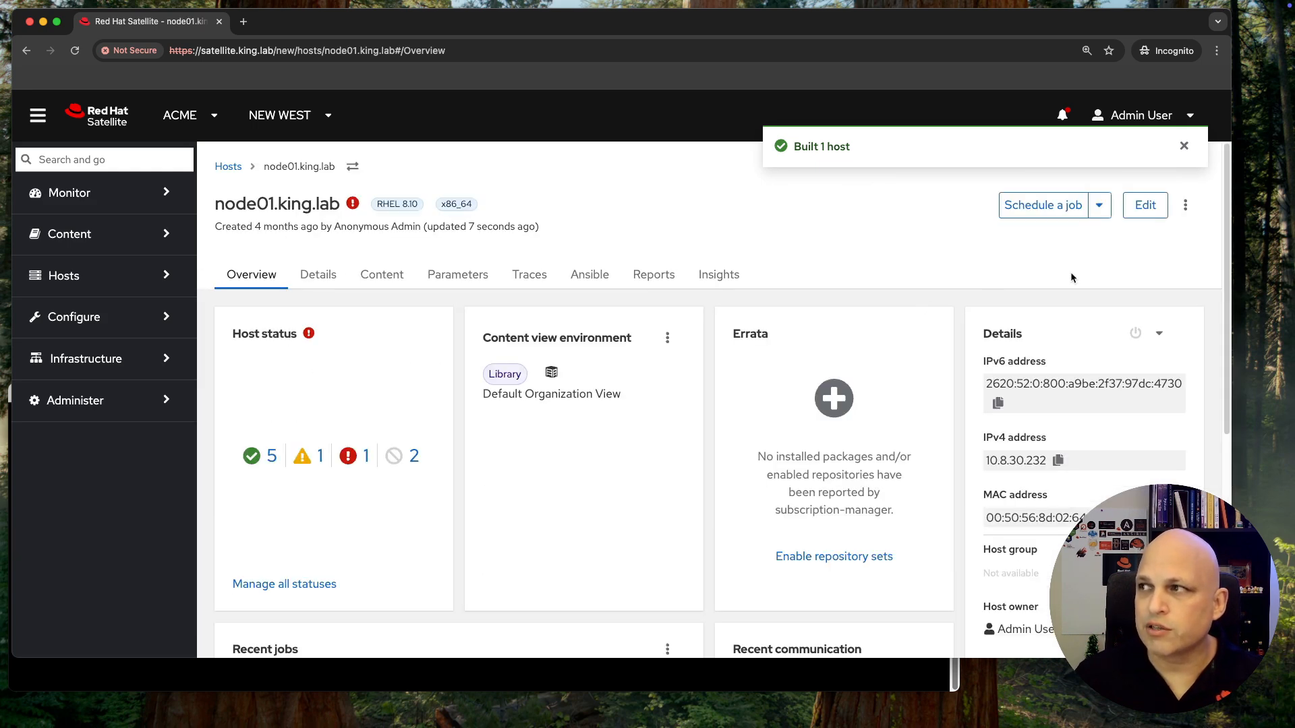
pyautogui.click(1185, 205)
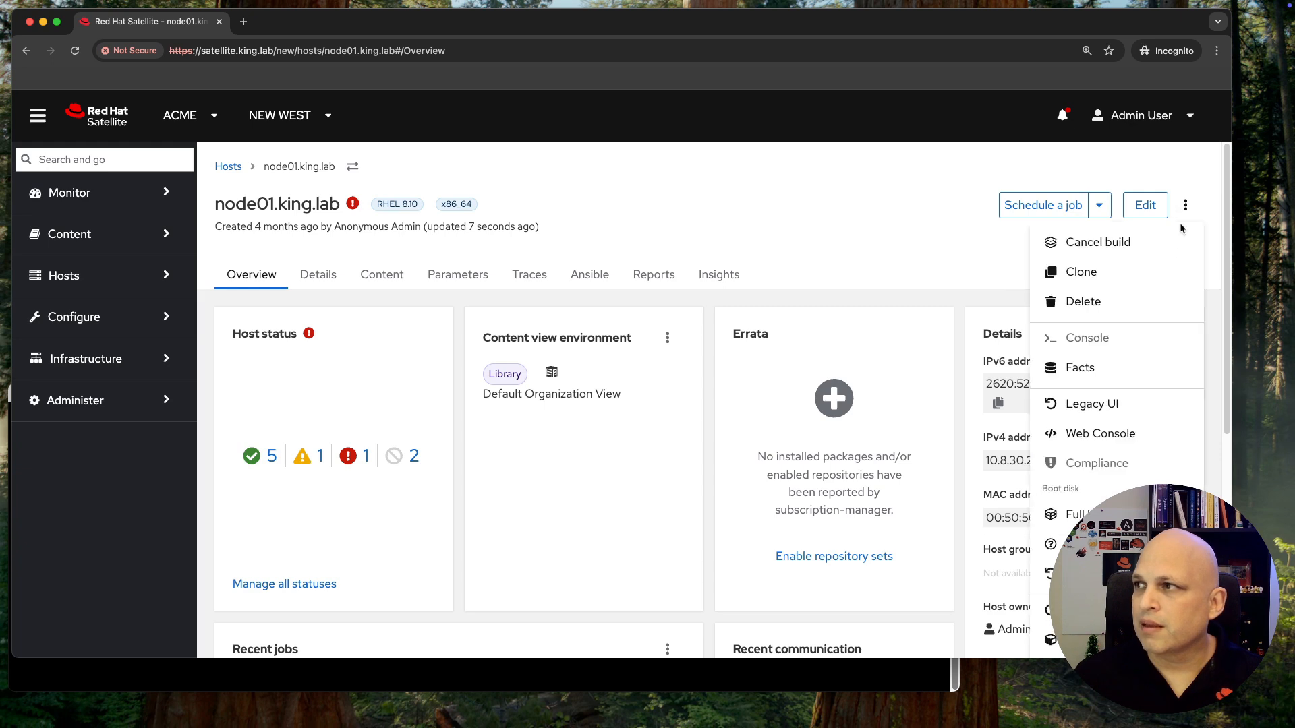
pyautogui.click(1143, 248)
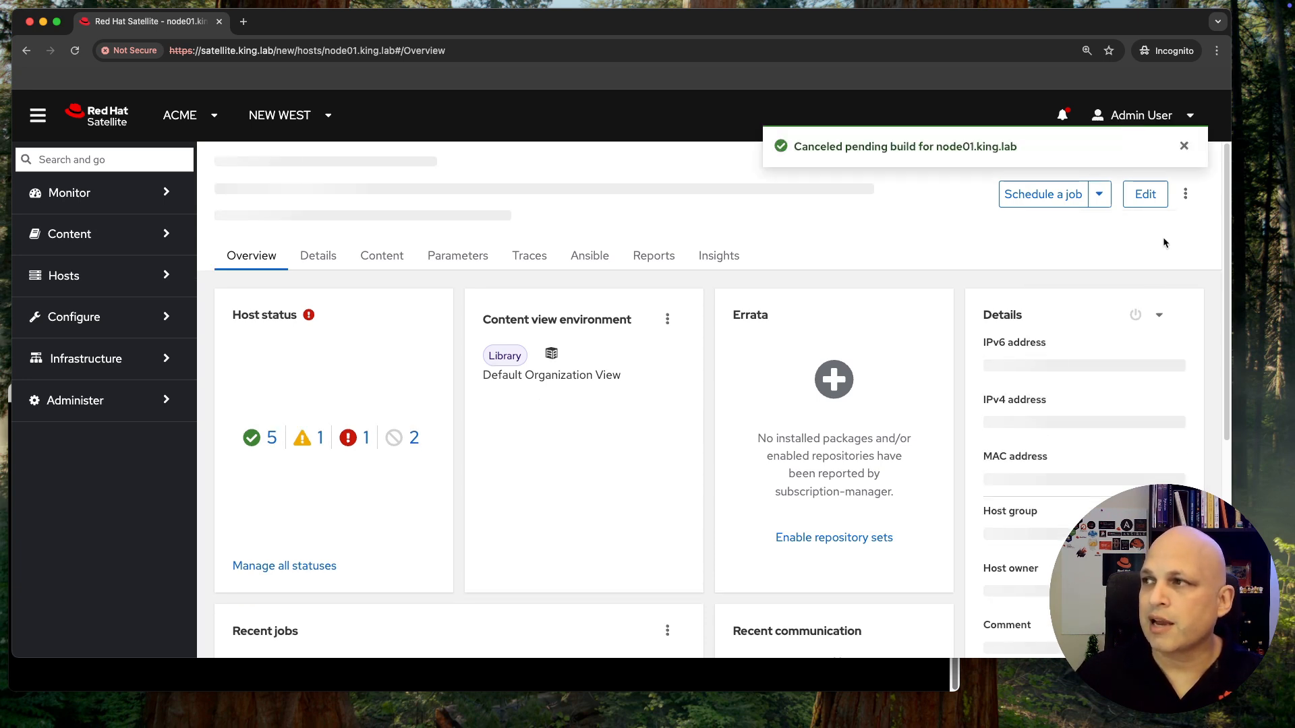
pyautogui.click(1185, 206)
pyautogui.click(822, 245)
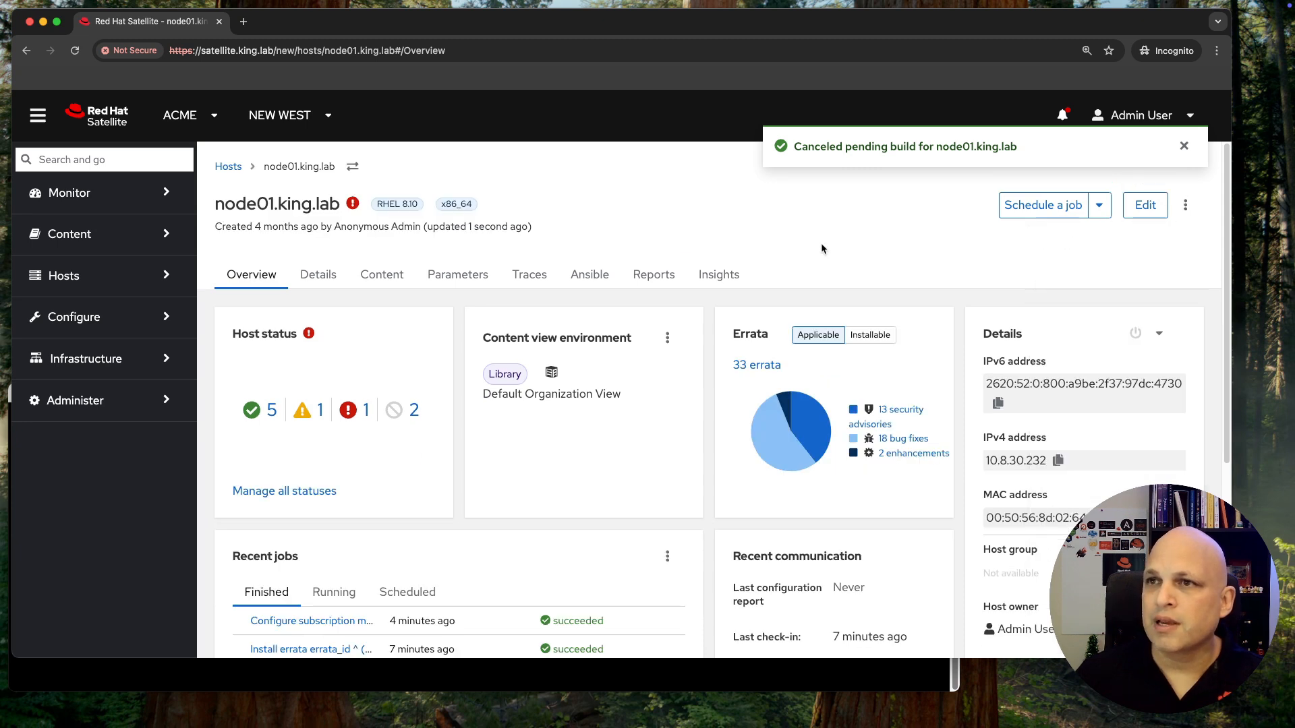
# - Return to the new Hosts page and set node01.king.lab to Build again as a bulk action, without rebooting now
pyautogui.click(109, 285)
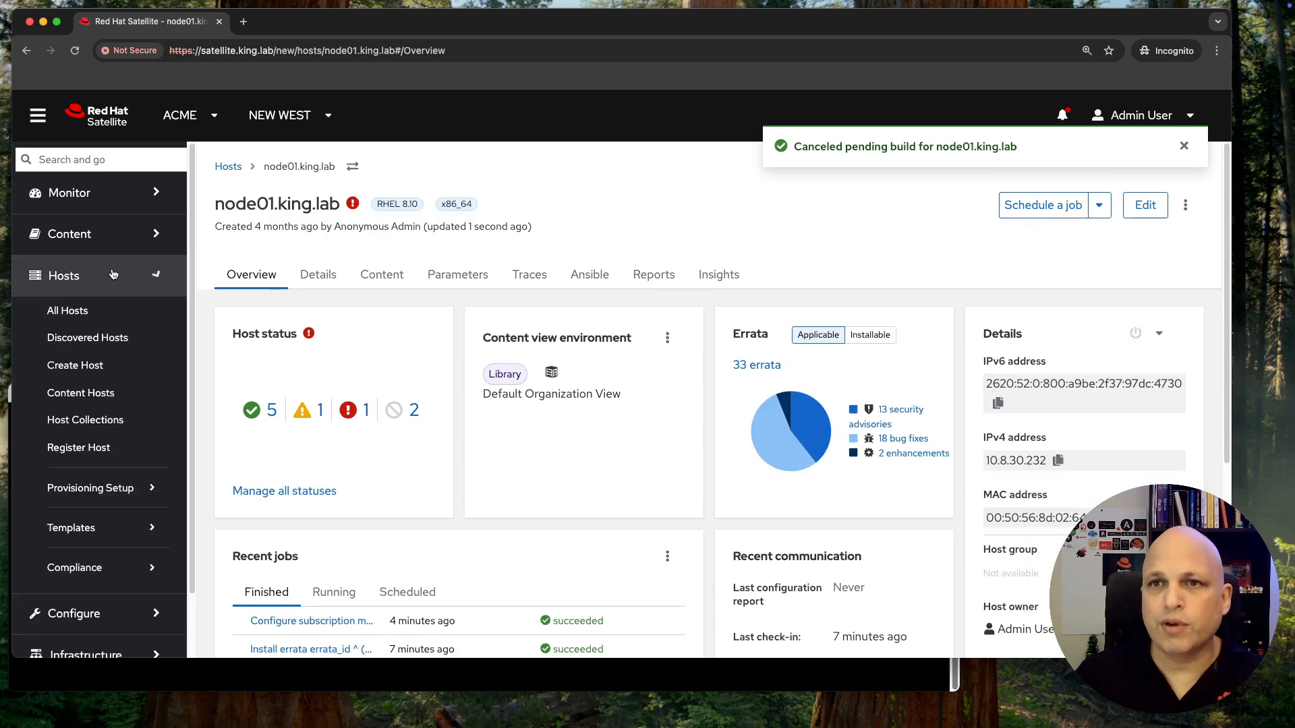
pyautogui.click(101, 311)
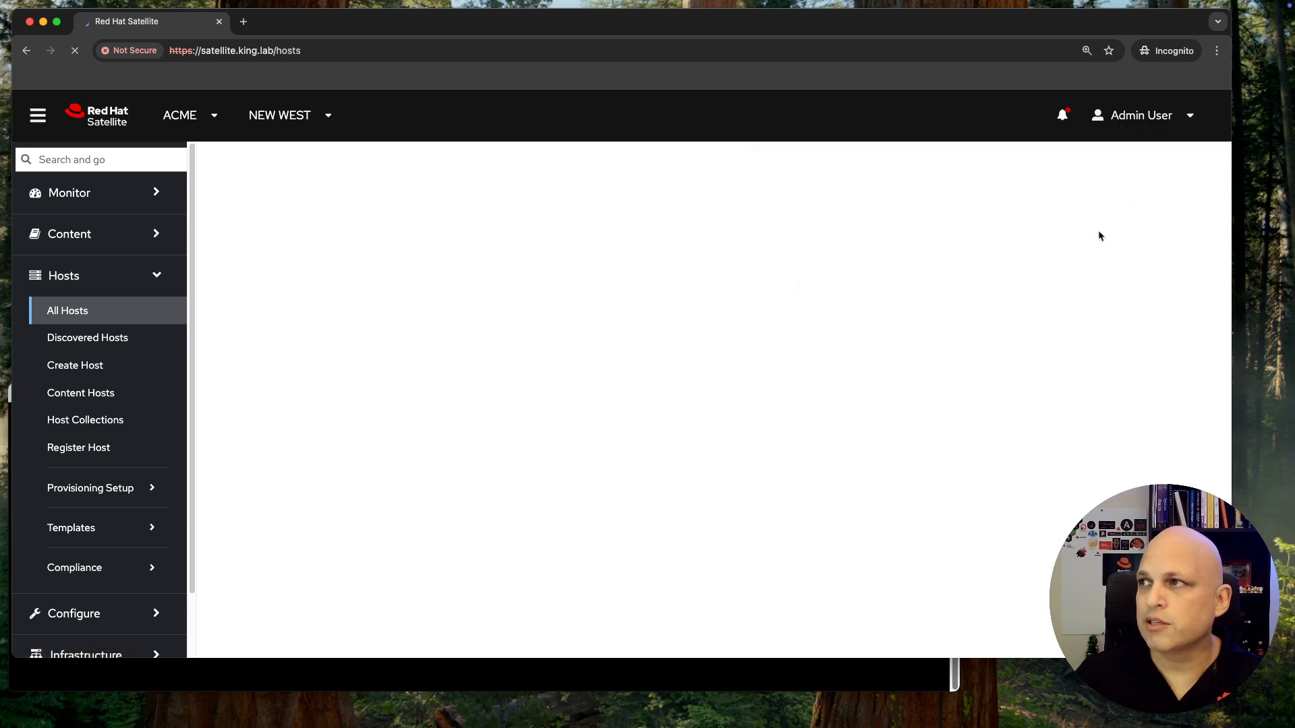
pyautogui.click(1129, 224)
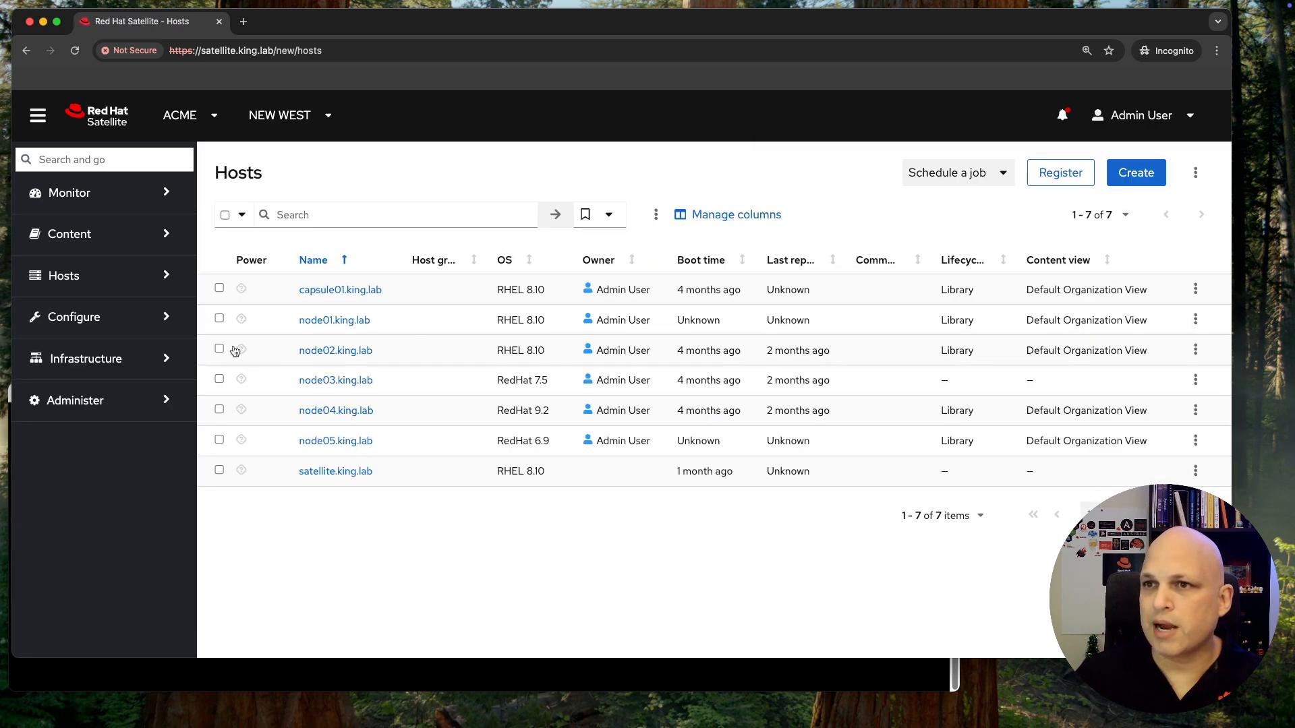
pyautogui.click(219, 318)
pyautogui.click(686, 215)
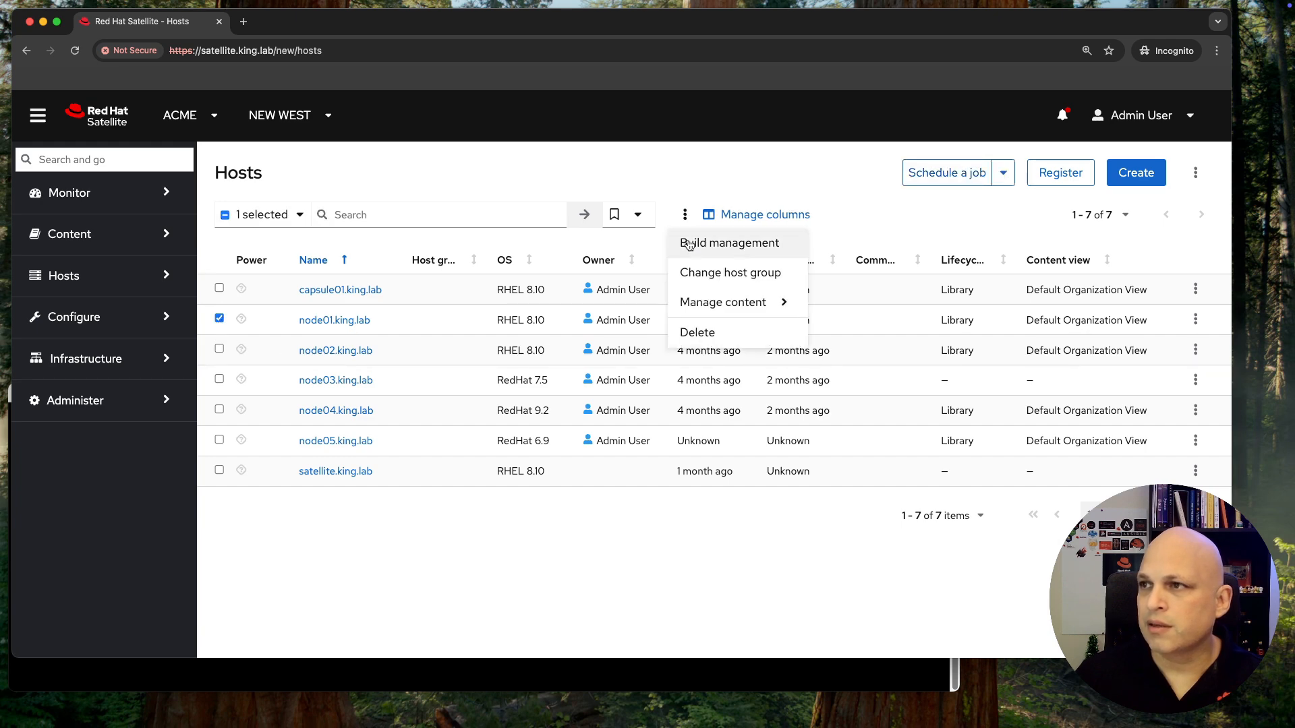
pyautogui.click(689, 242)
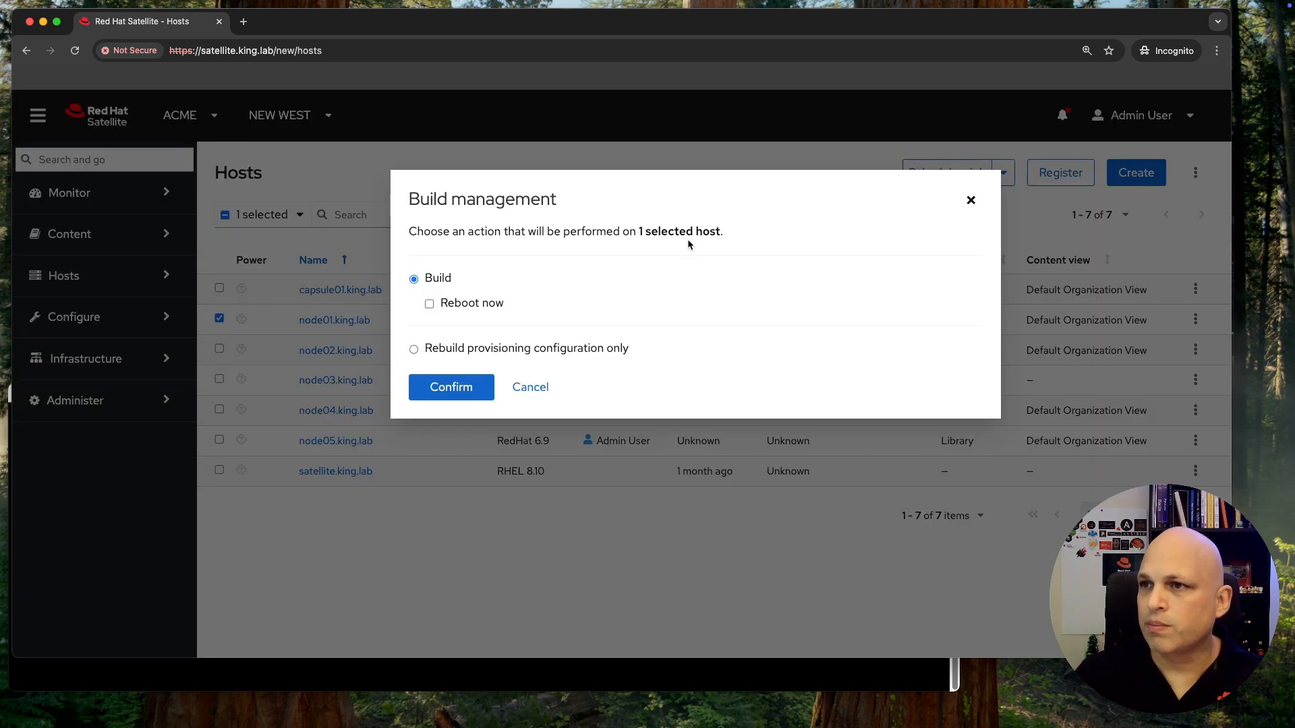
pyautogui.click(458, 389)
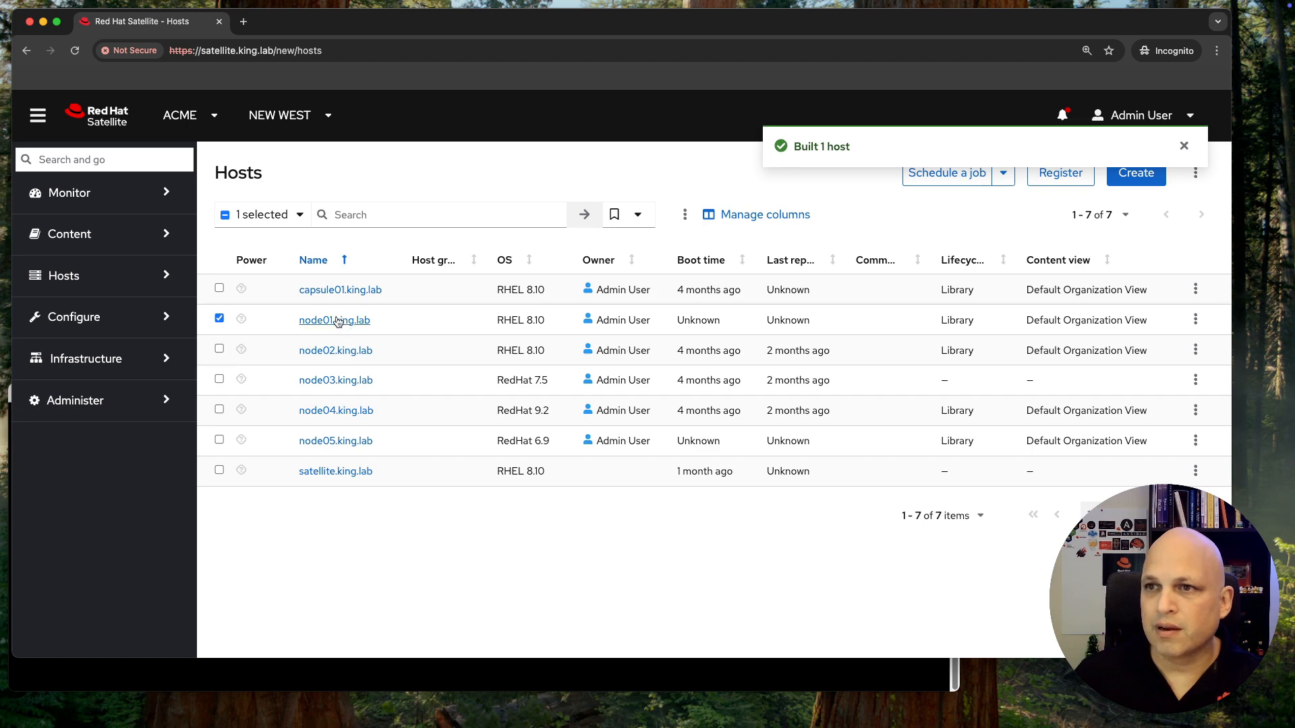
# - Open node01.king.lab's details in a separate browser tab and check which host actions are available
pyautogui.keyDown('super'); pyautogui.click(339, 323); pyautogui.keyUp('super')
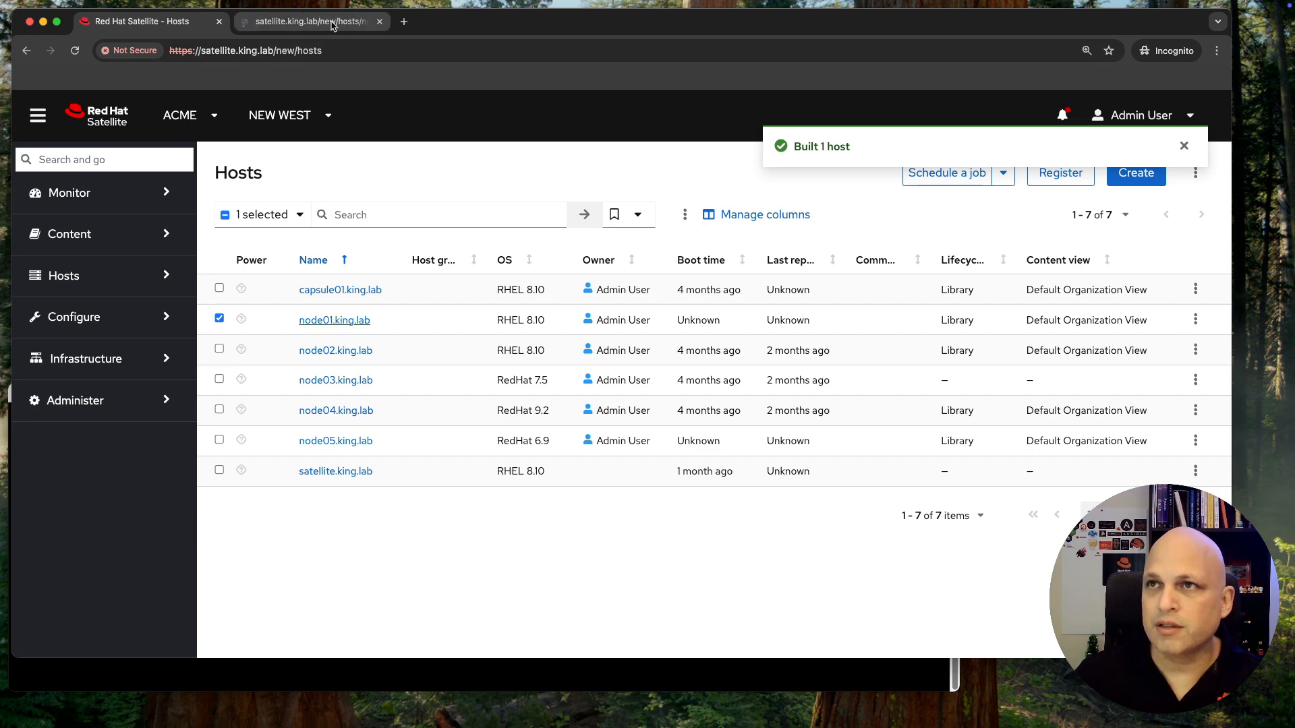
pyautogui.click(332, 26)
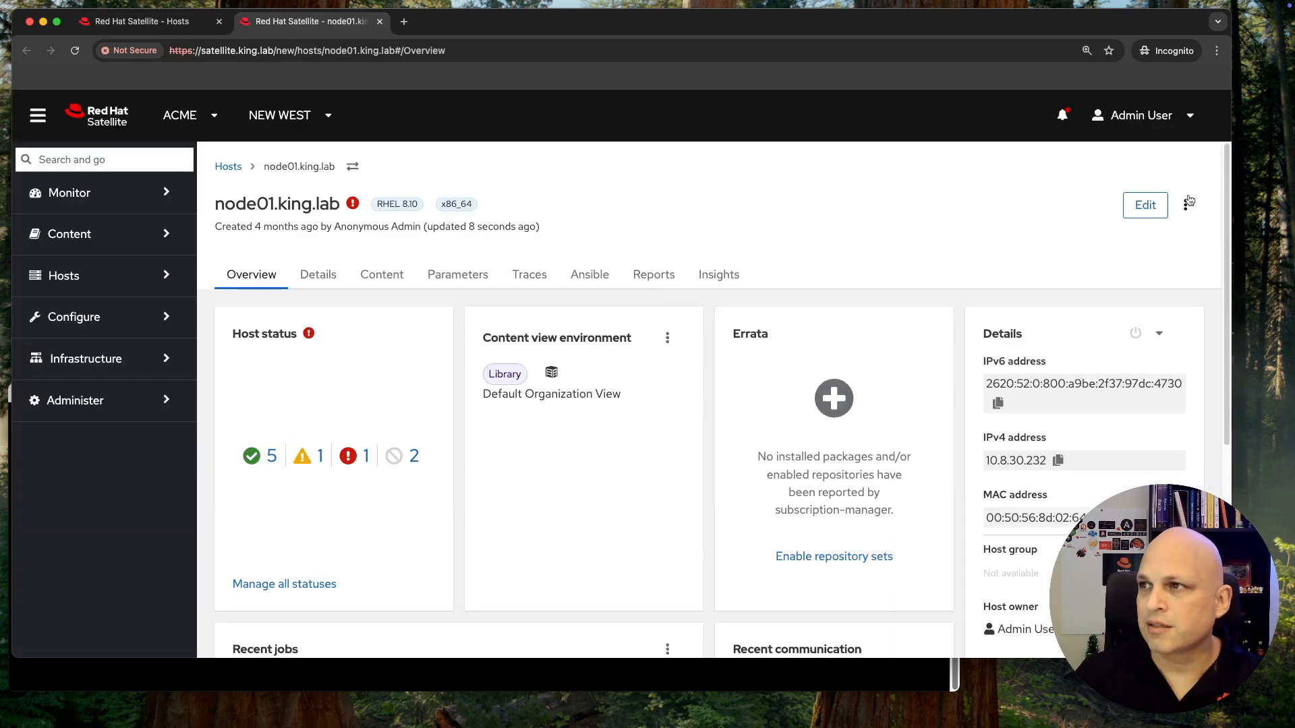
pyautogui.click(1187, 204)
pyautogui.click(772, 181)
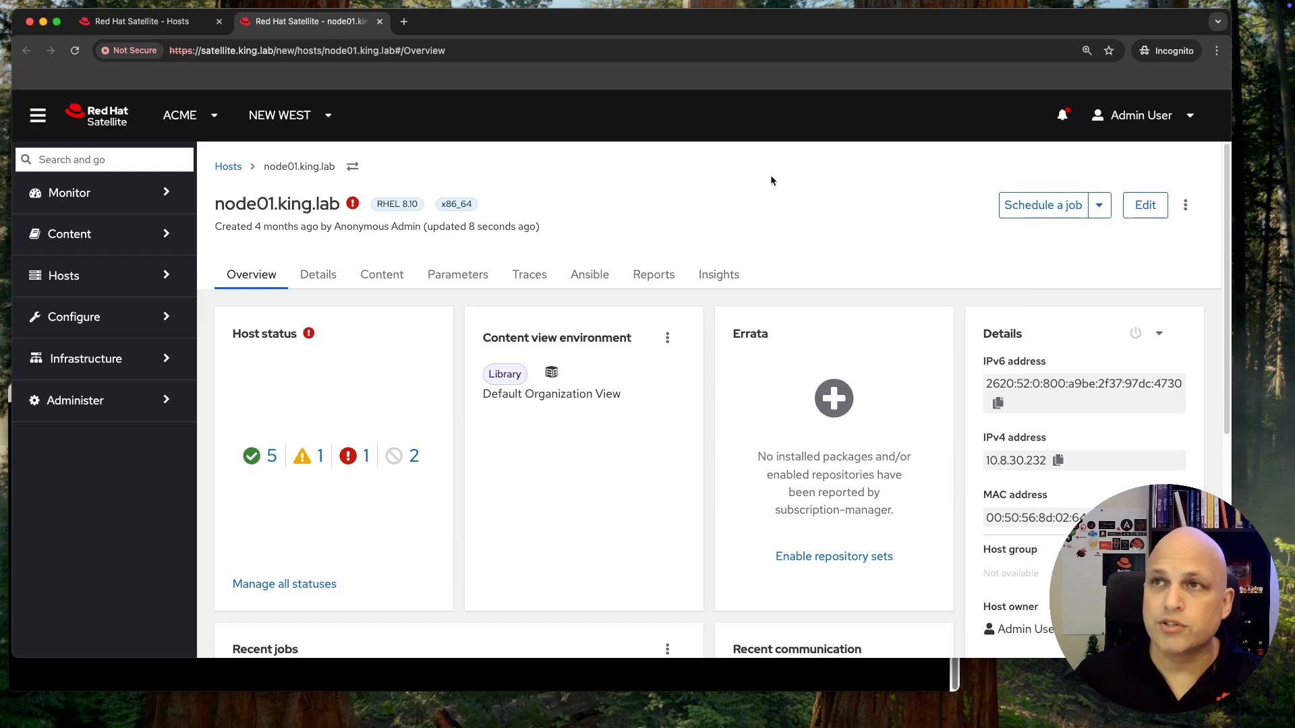
# - Go back to the Hosts list, review the build management options for node01.king.lab, and close them without applying anything
pyautogui.click(145, 21)
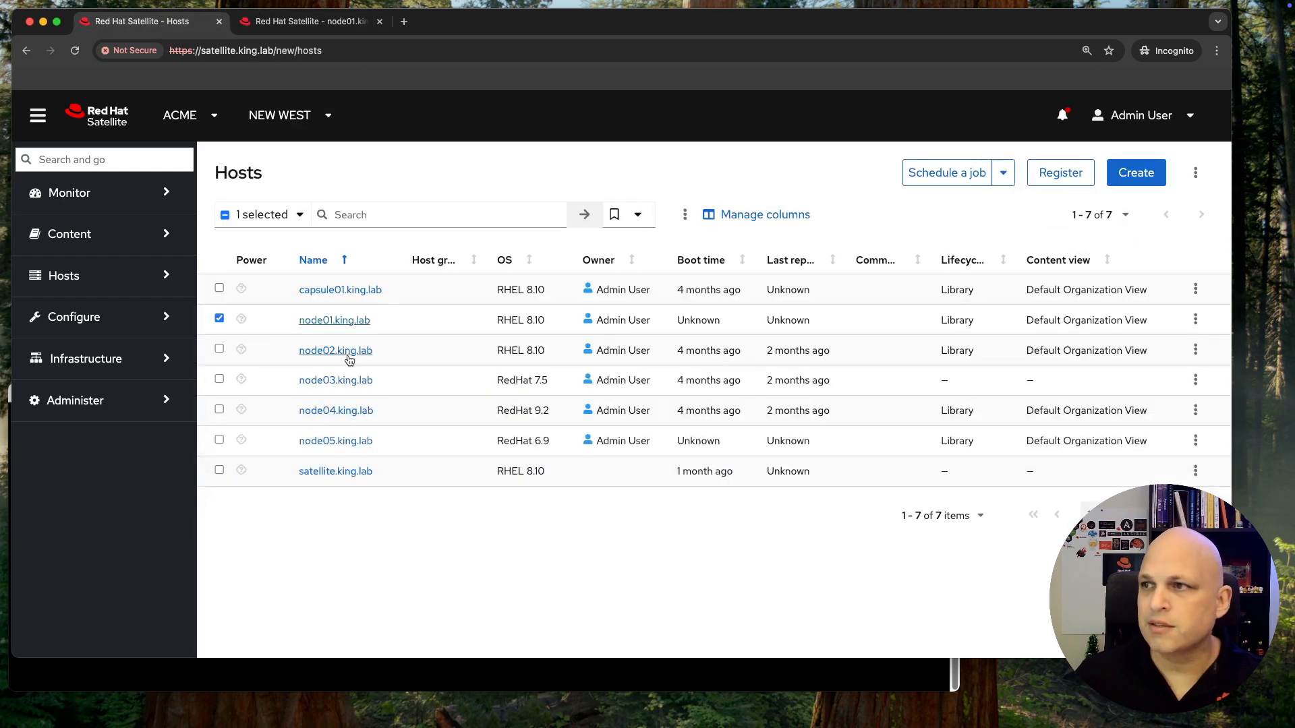
pyautogui.click(685, 215)
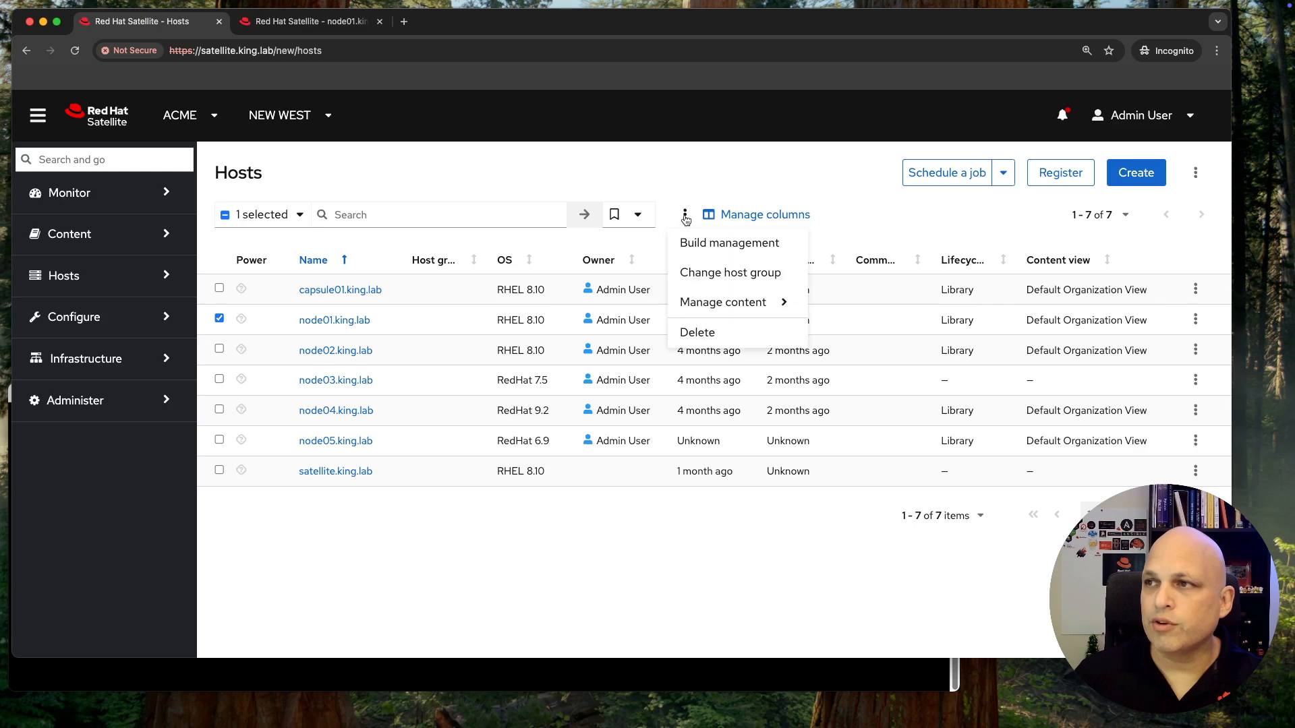
pyautogui.click(726, 246)
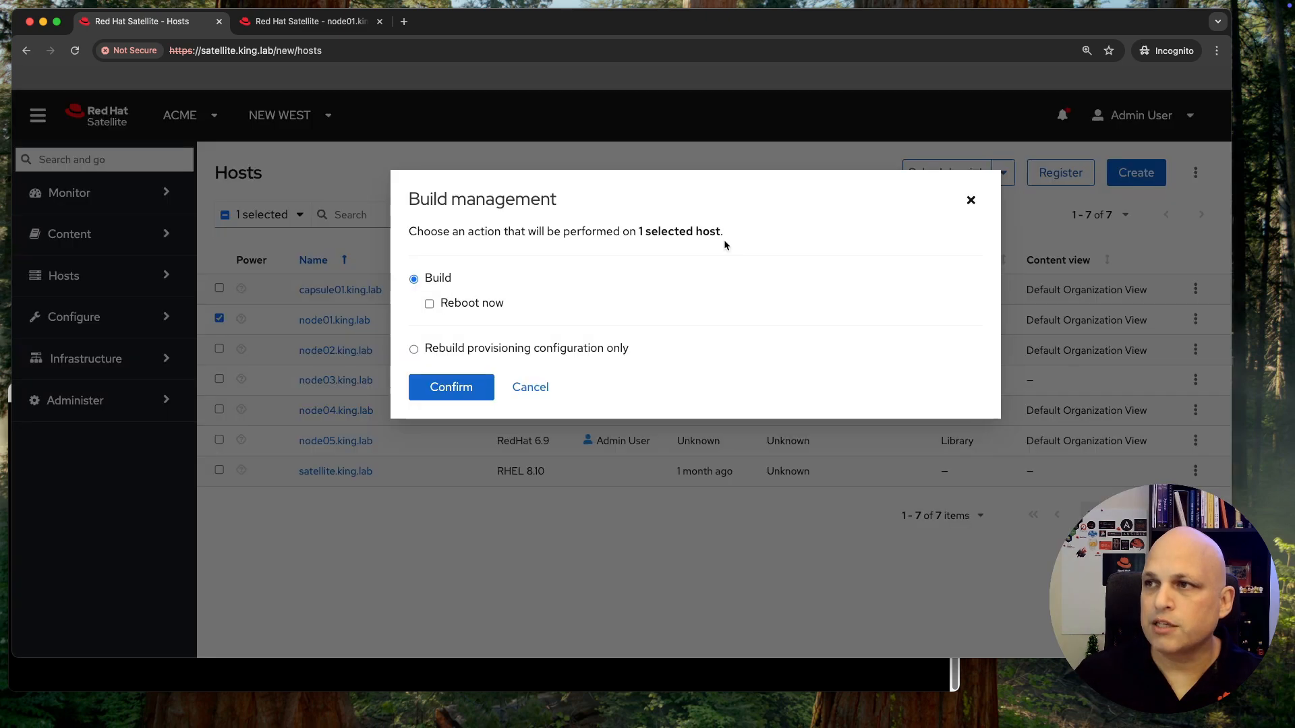
pyautogui.click(531, 388)
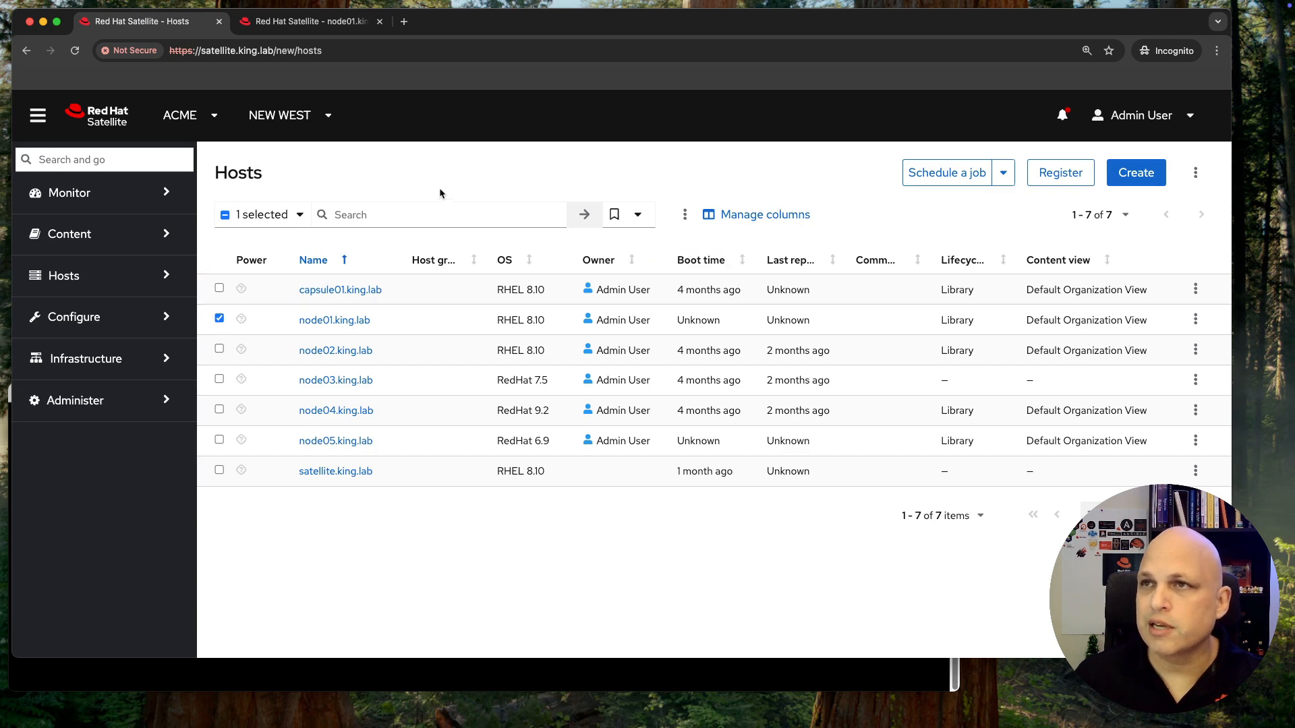
# - Reload node01.king.lab's details page in the second browser tab and cancel the host's pending build
pyautogui.click(330, 26)
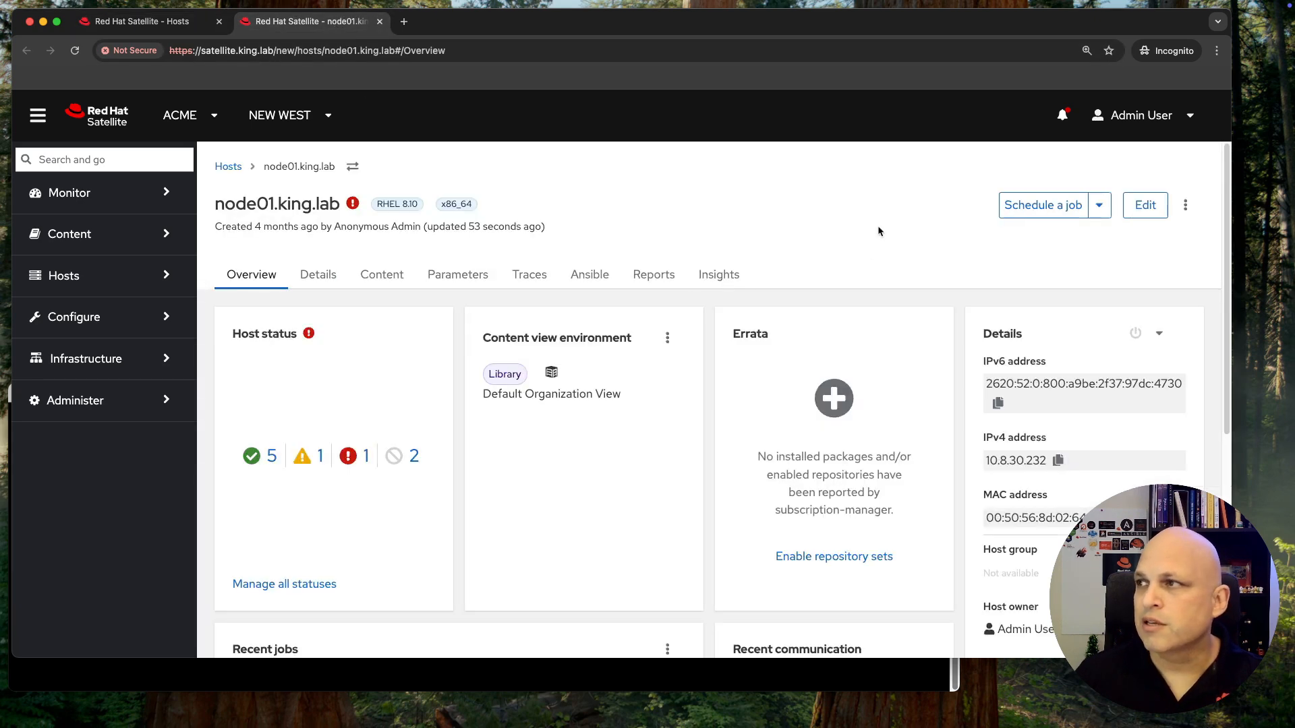
pyautogui.rightClick(827, 209)
pyautogui.click(865, 245)
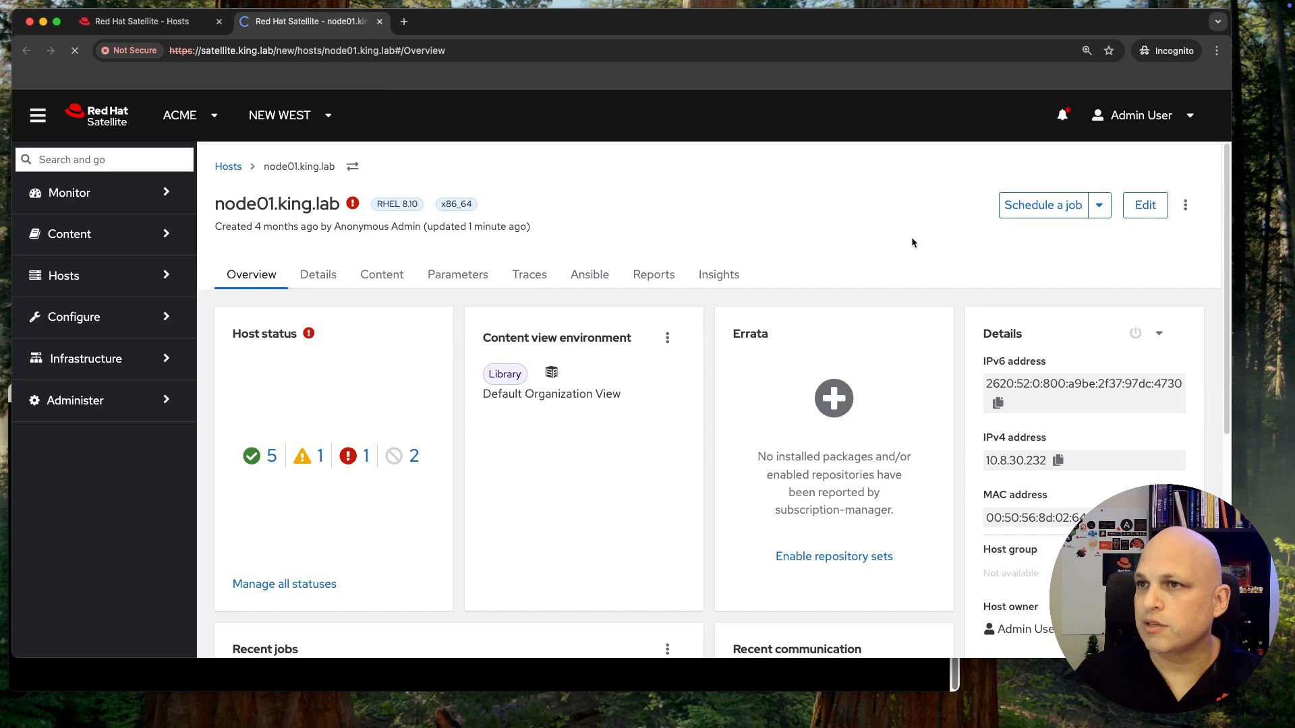
pyautogui.click(1184, 205)
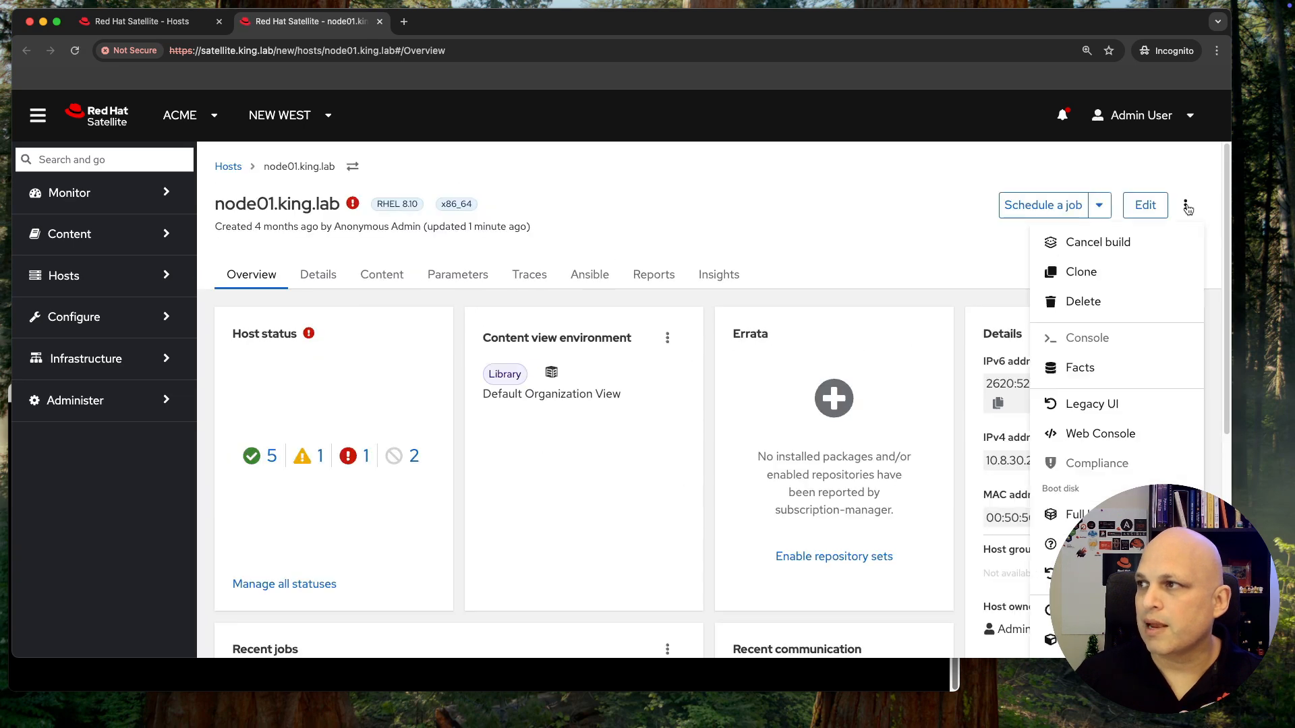
pyautogui.click(1098, 242)
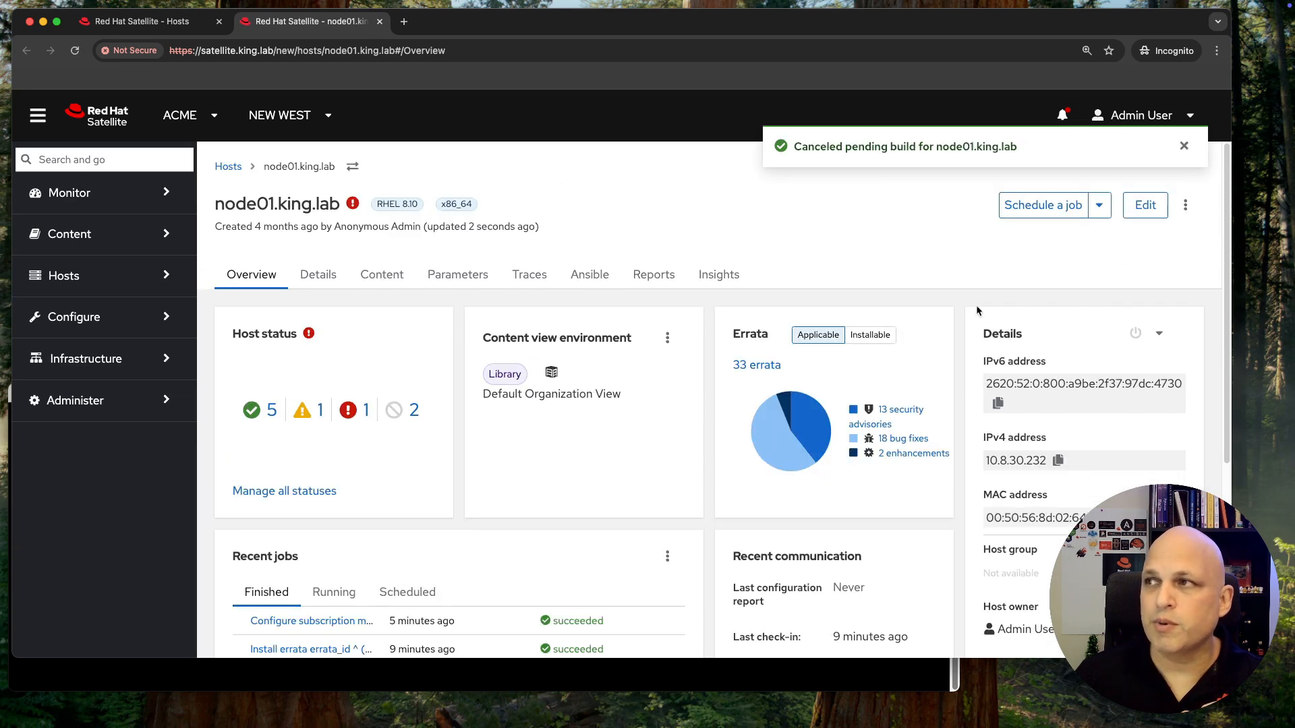
# - Close node01.king.lab's details tab and open the All Hosts page from the main navigation
pyautogui.click(380, 21)
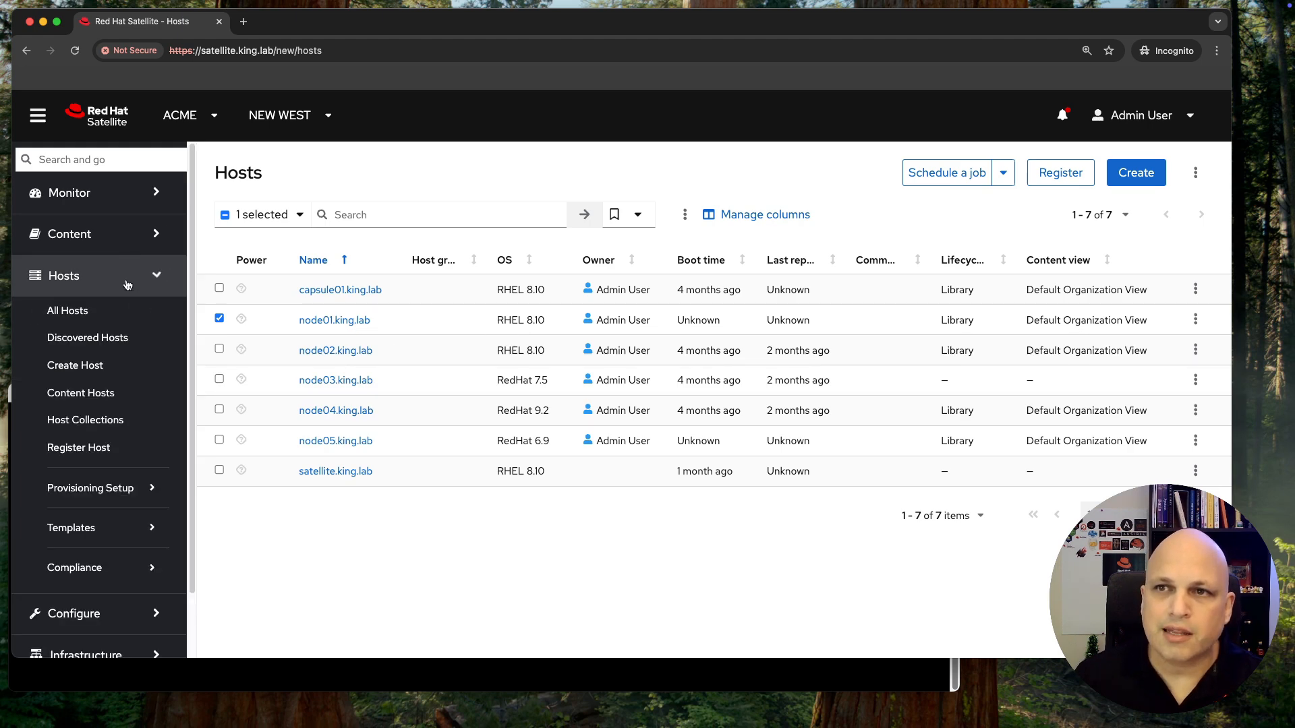
pyautogui.click(85, 314)
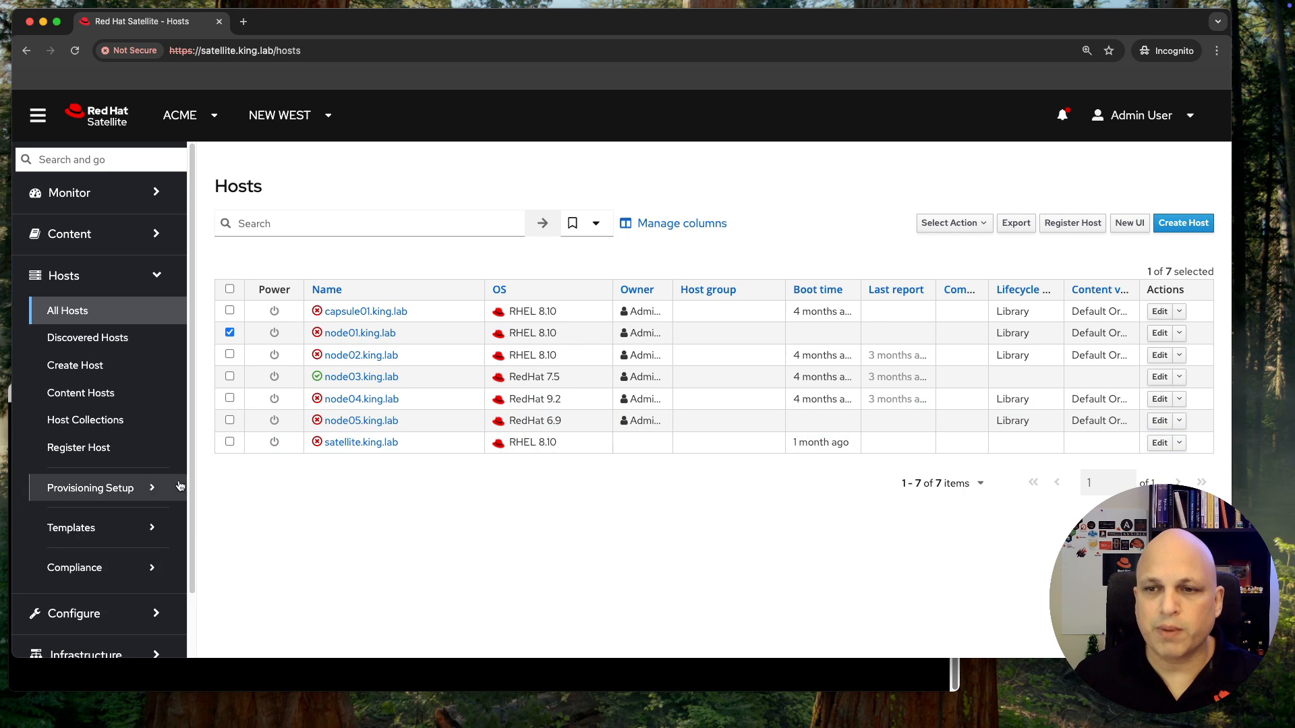
# - Open the Satellite administration settings, search them for "new", and examine the Show New Host Overview Page setting and its description
pyautogui.scroll(-2, 95, 378)
pyautogui.click(104, 626)
pyautogui.click(85, 599)
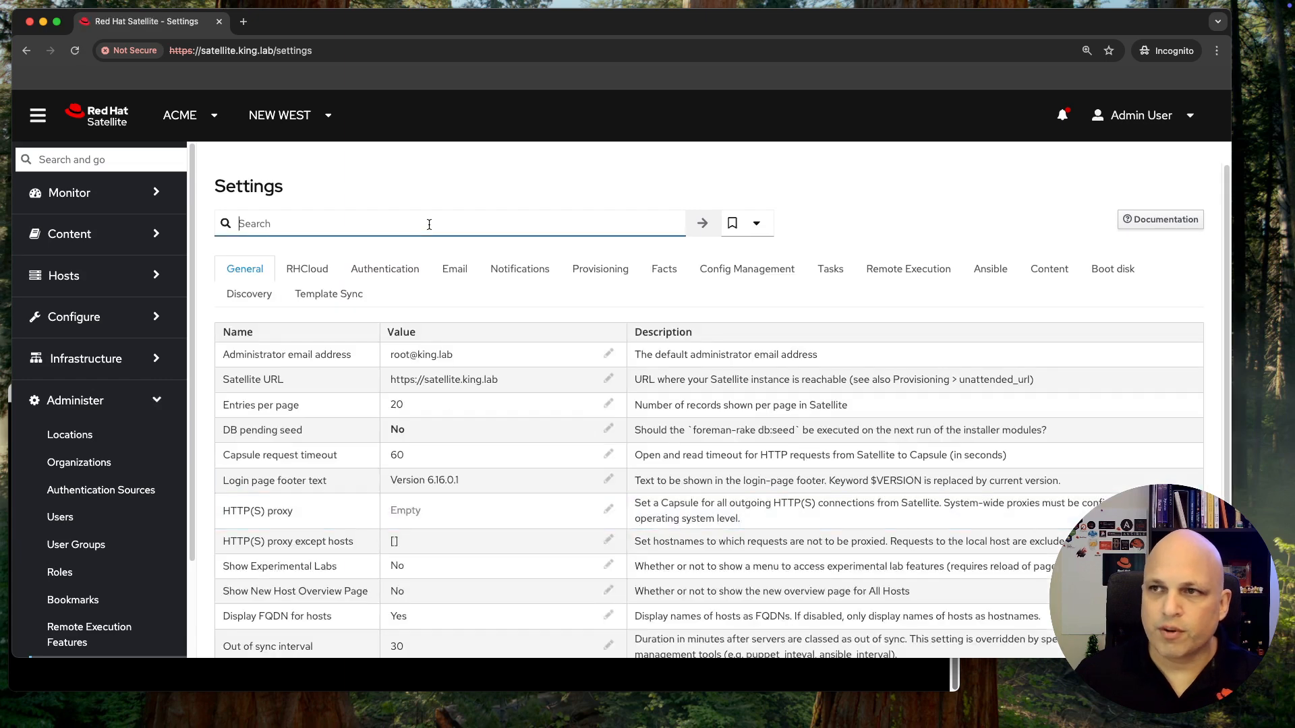
pyautogui.click(429, 224)
pyautogui.write('new')
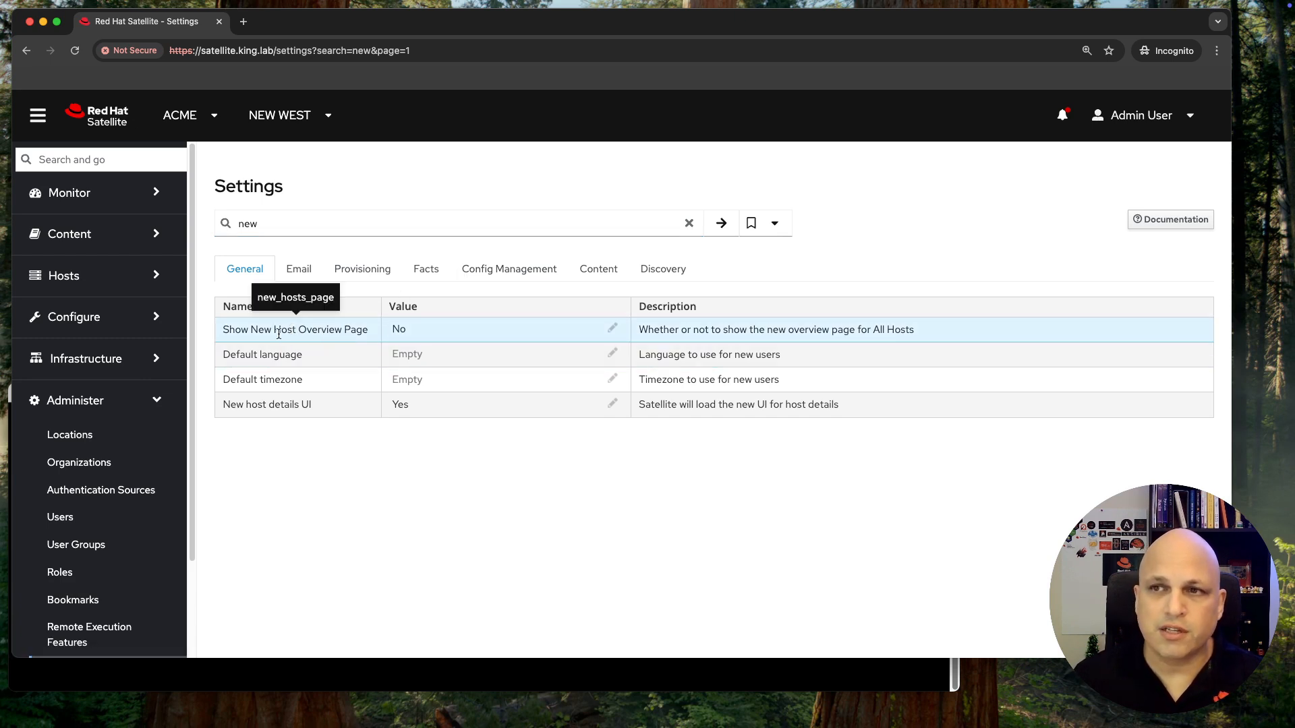
pyautogui.moveTo(247, 334); pyautogui.dragTo(370, 331)
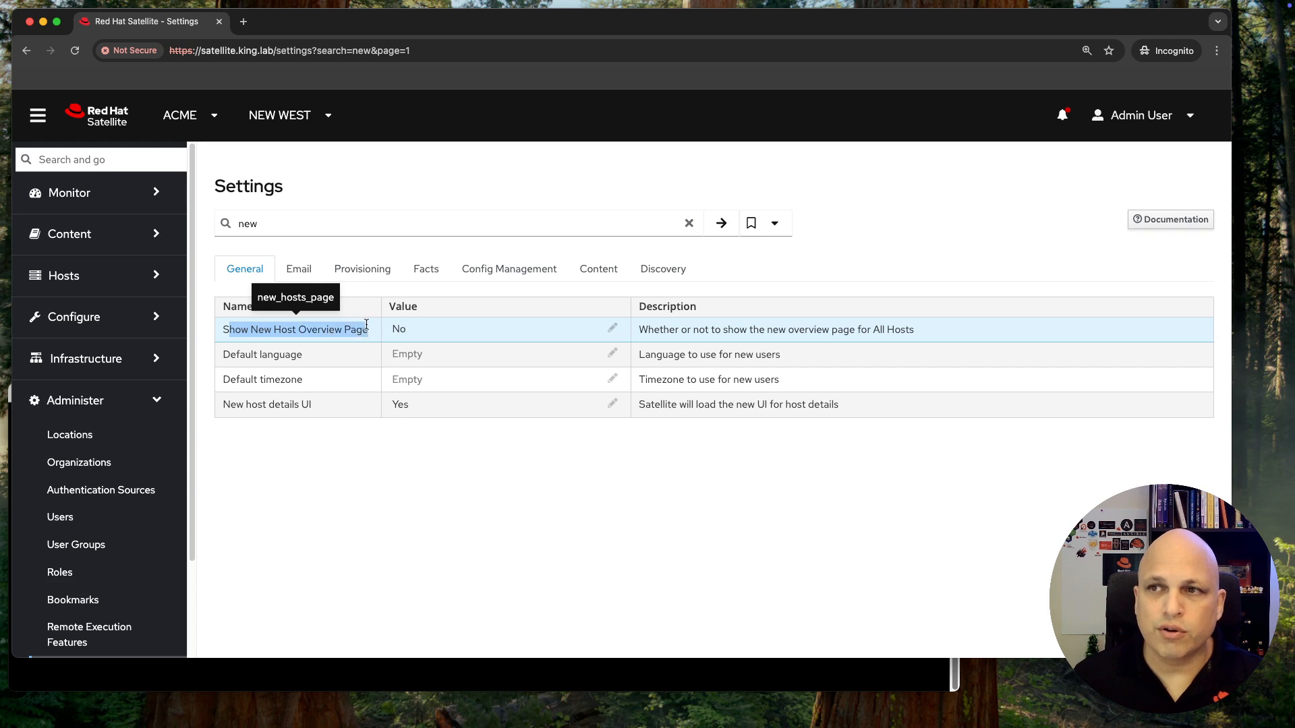
pyautogui.moveTo(681, 329); pyautogui.dragTo(886, 329)
pyautogui.click(349, 476)
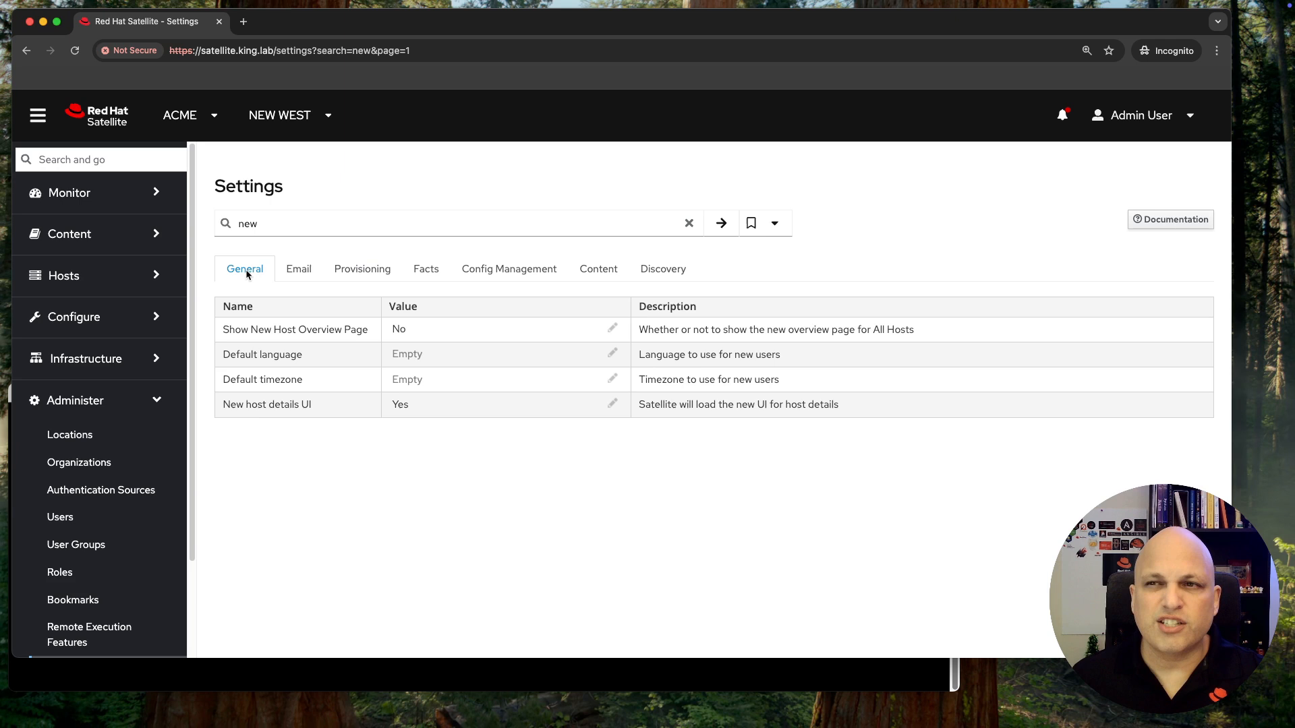
pyautogui.click(283, 222)
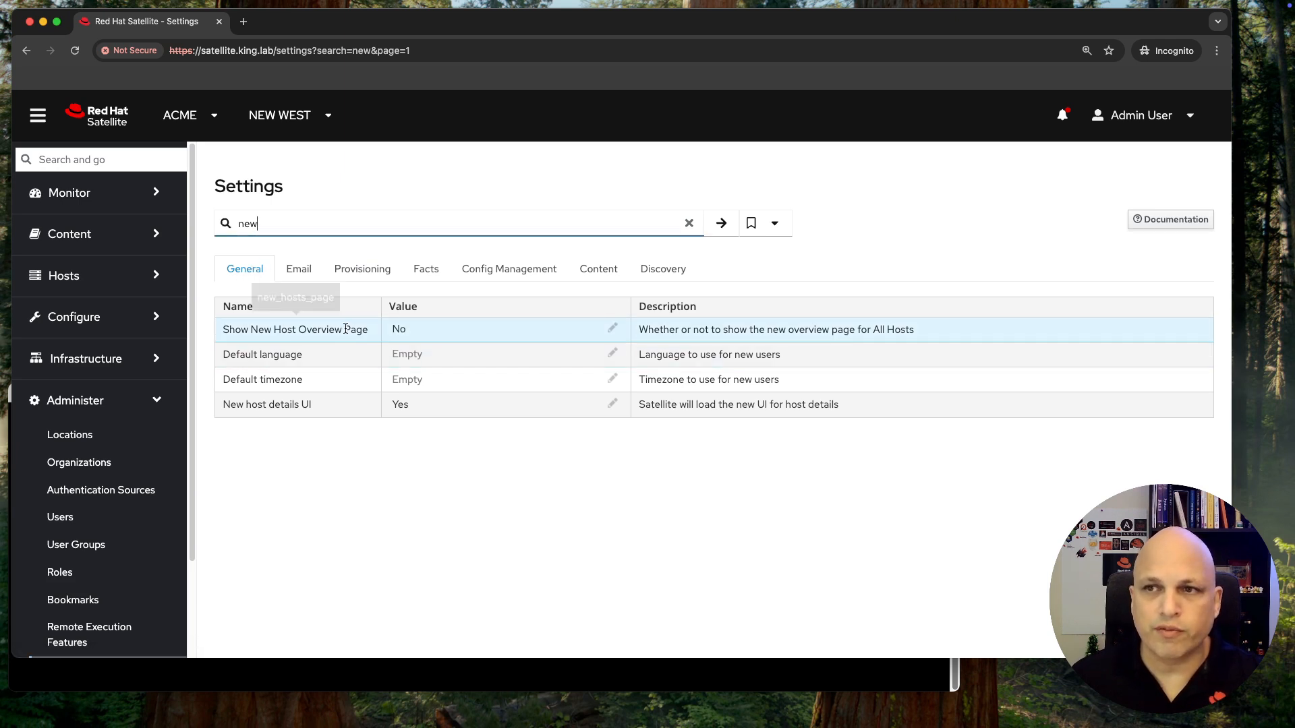
pyautogui.moveTo(359, 329); pyautogui.dragTo(281, 331)
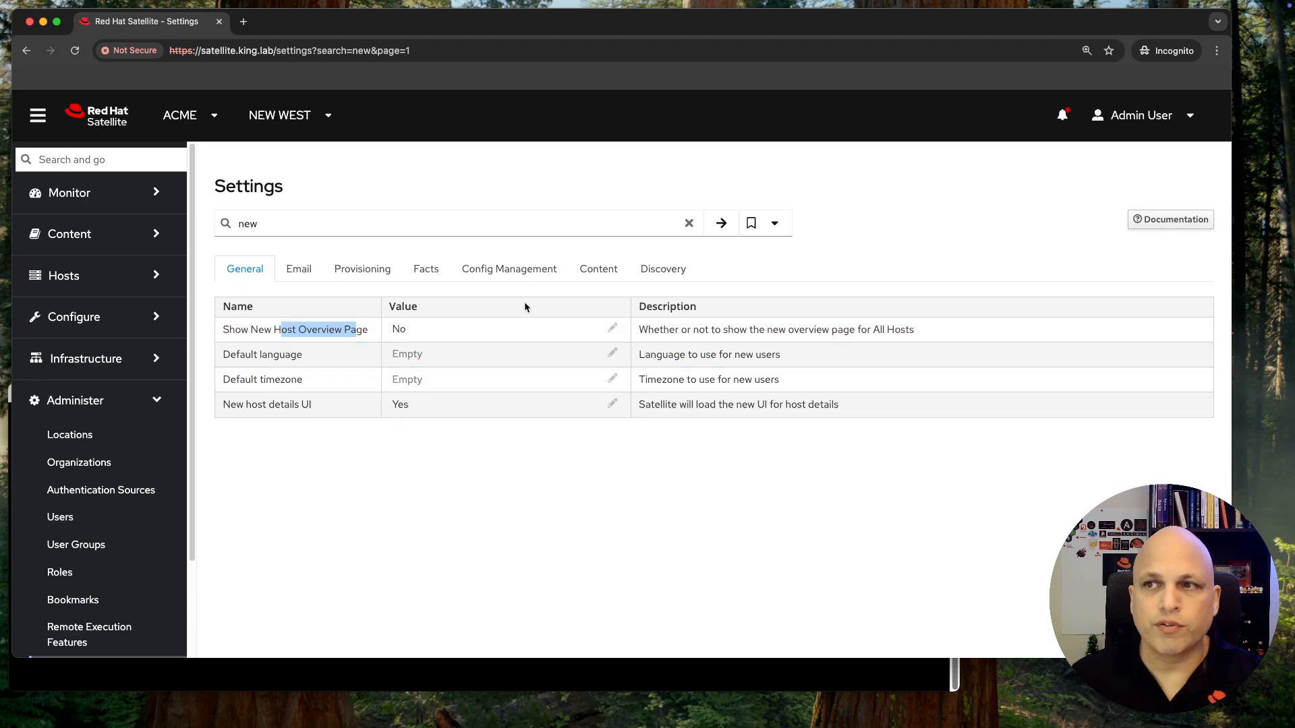
# - Clear the settings search and set Show New Host Overview Page to Yes in the general settings
pyautogui.click(689, 223)
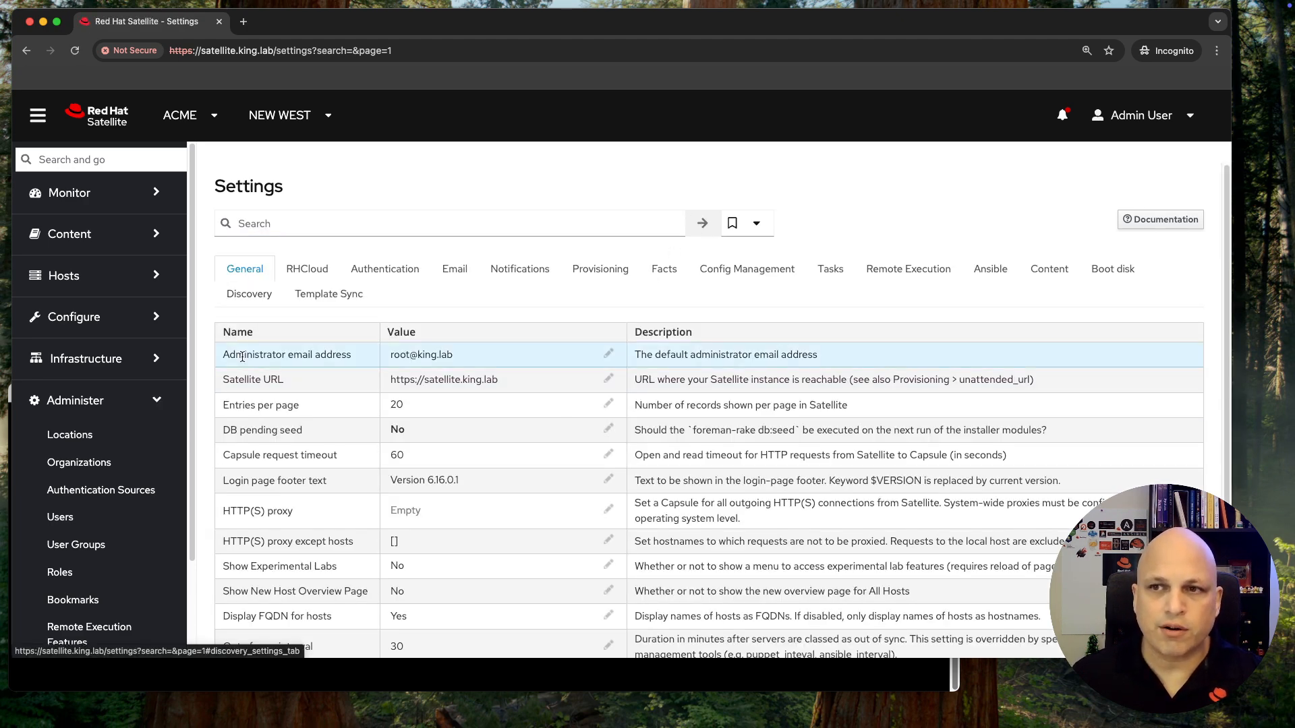
pyautogui.scroll(-3, 267, 484)
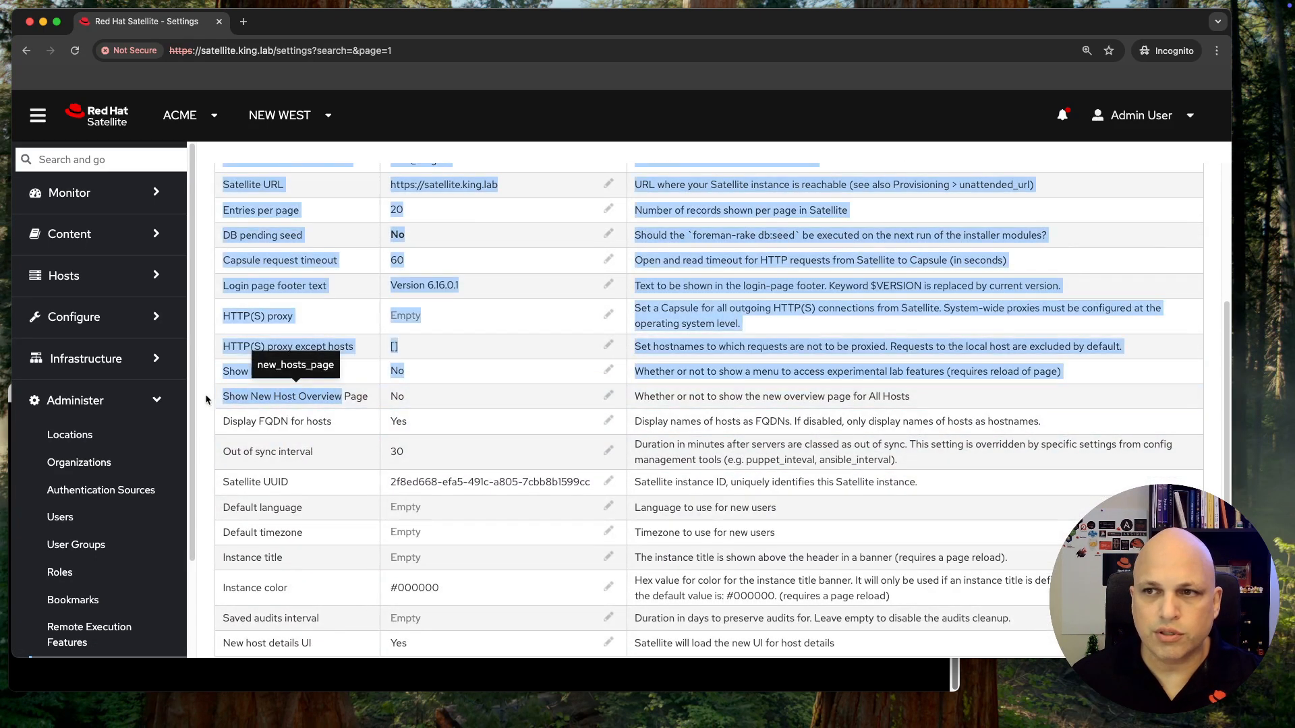
pyautogui.tripleClick(334, 395)
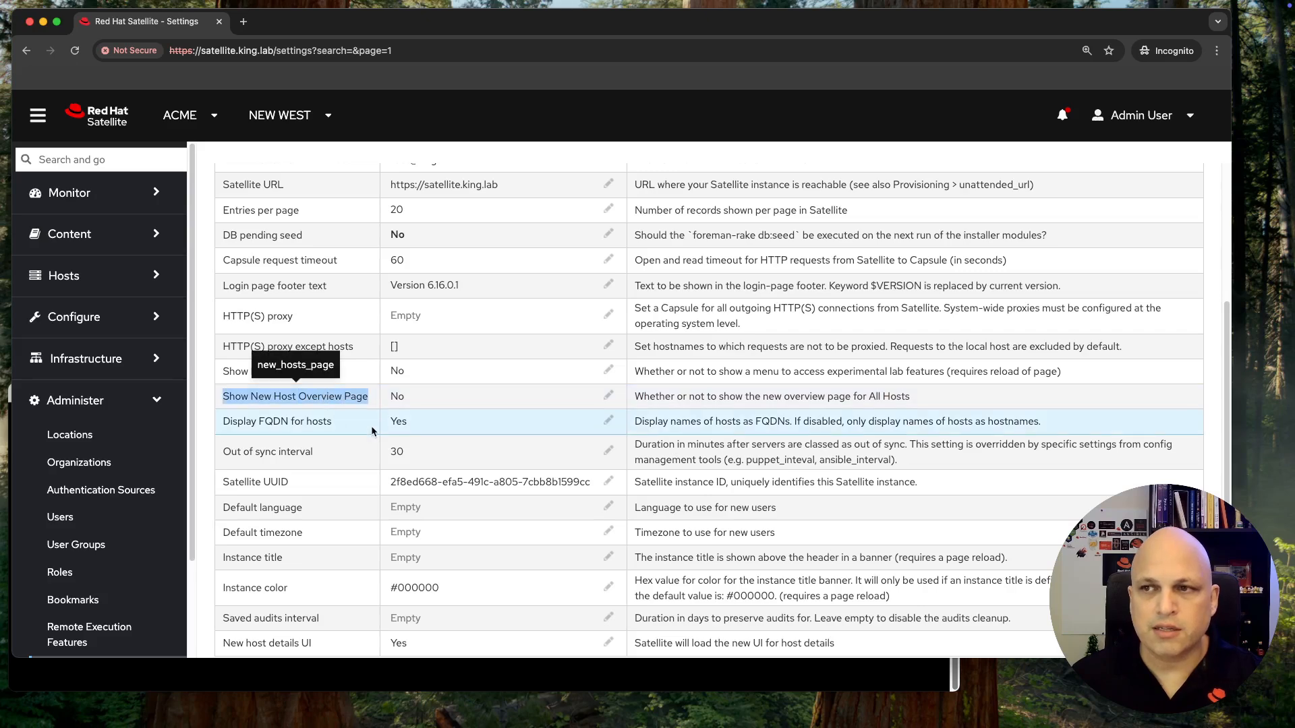
pyautogui.click(455, 399)
pyautogui.click(567, 179)
pyautogui.click(564, 167)
pyautogui.click(474, 239)
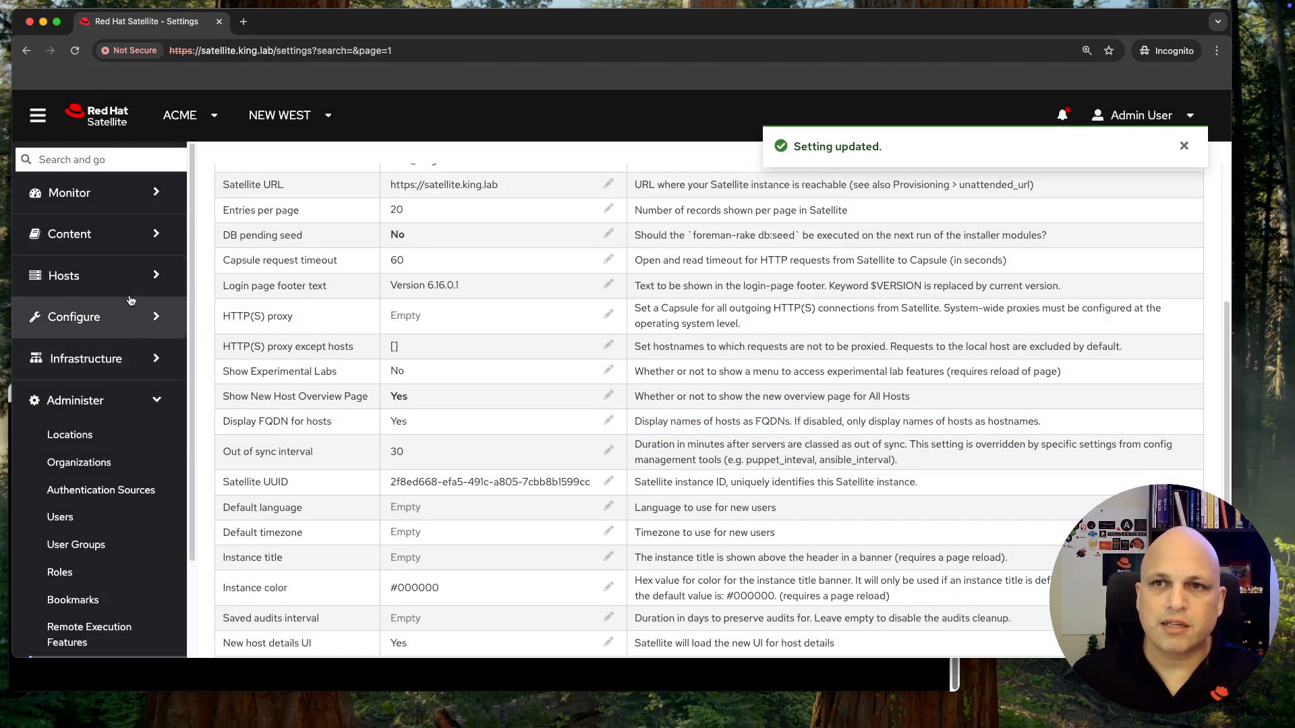
# - Open All Hosts to check which hosts page loads, and dismiss the setting update notification
pyautogui.click(121, 276)
pyautogui.click(74, 311)
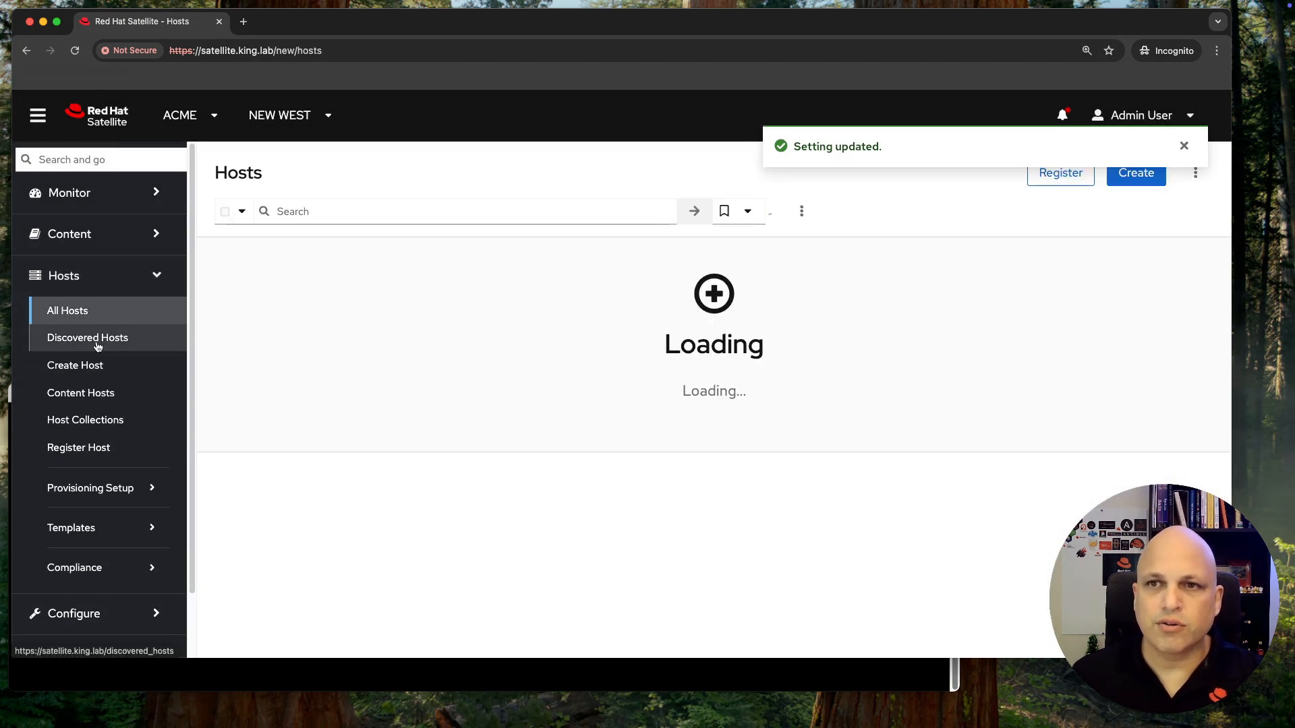
pyautogui.click(1184, 148)
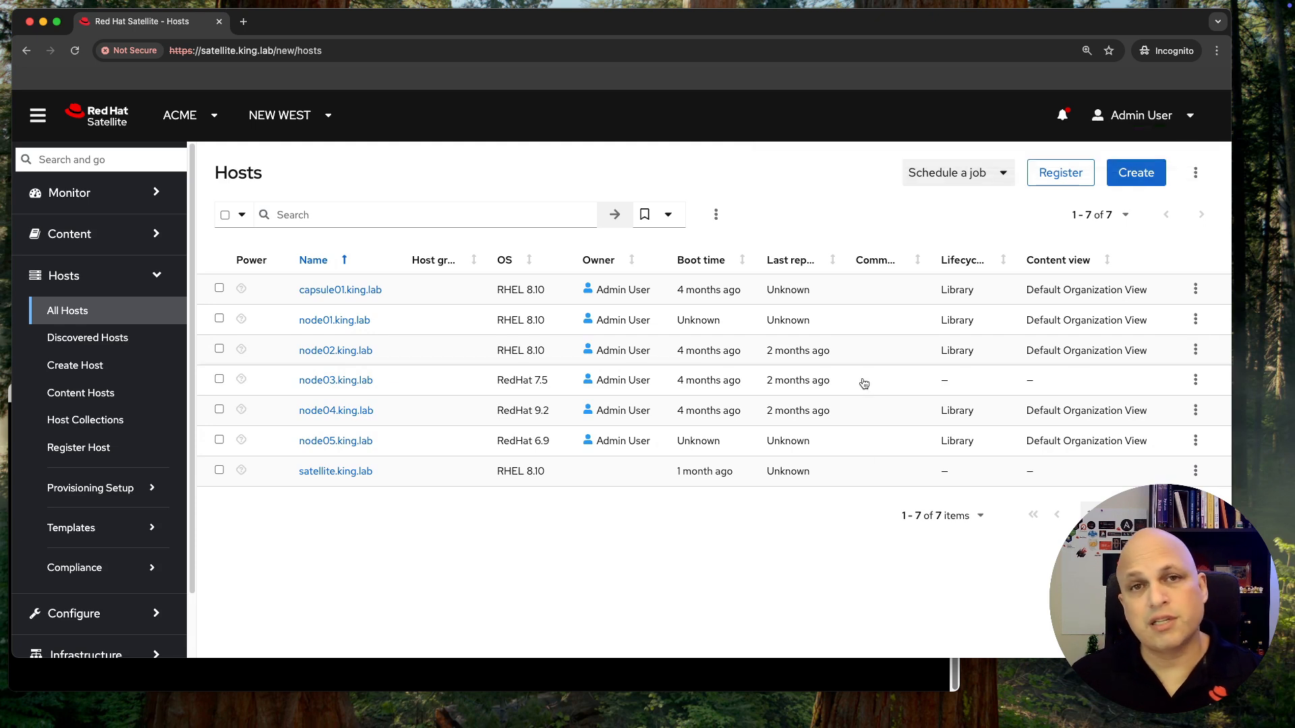